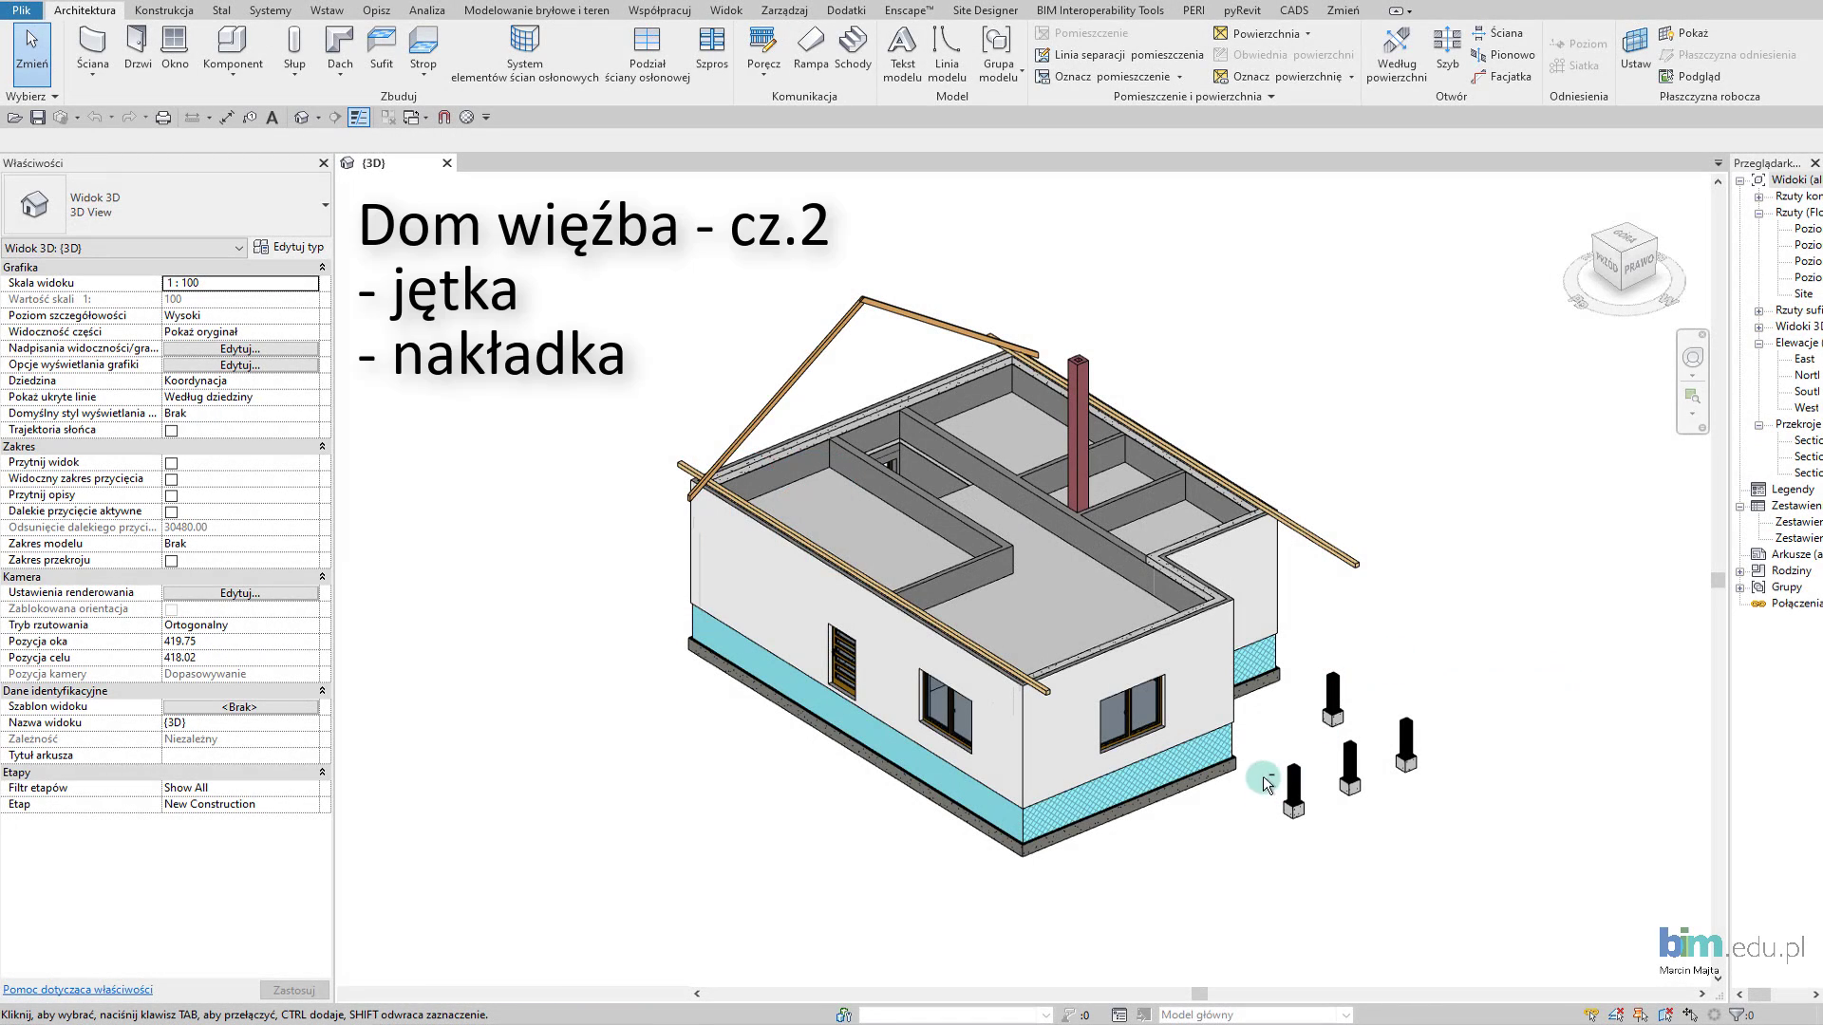
Orbit and zoom around the 3D house, then widen the Project Browser to read view names.
shift+middle_drag(1272, 718, 1123, 655)
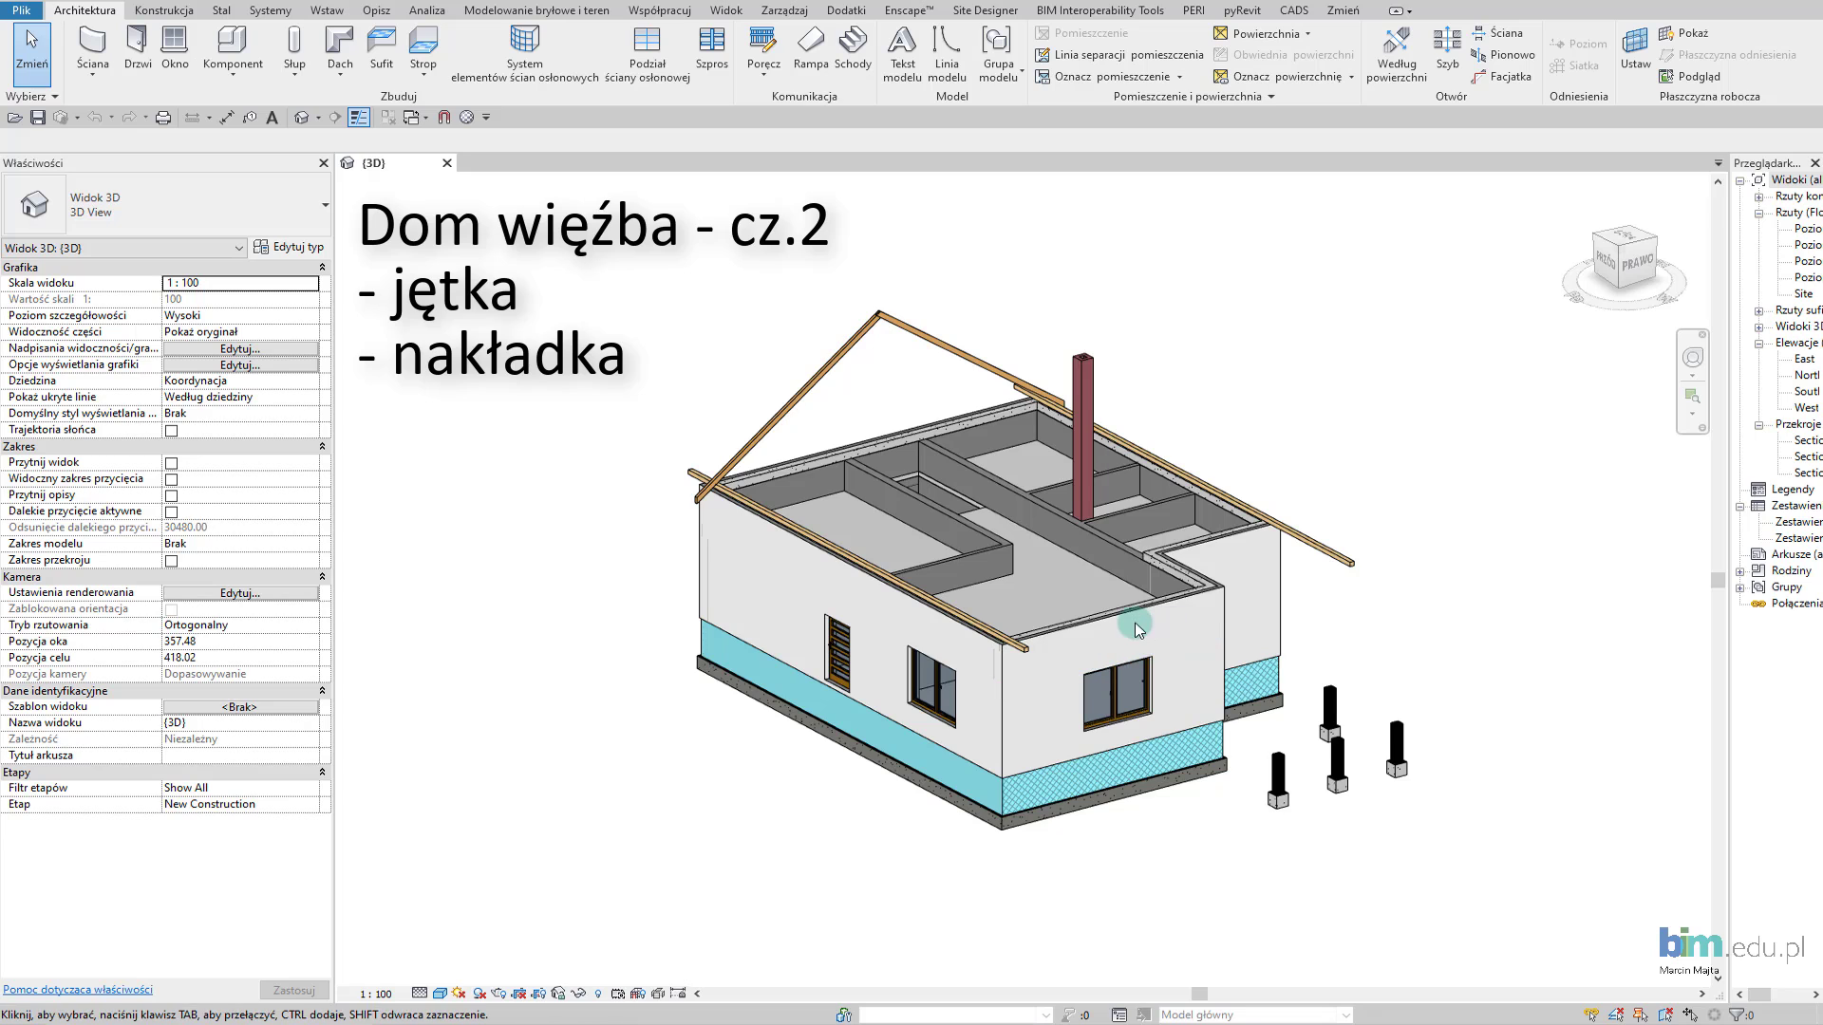
scroll(834, 423, up, 2)
scroll(834, 422, up, 1)
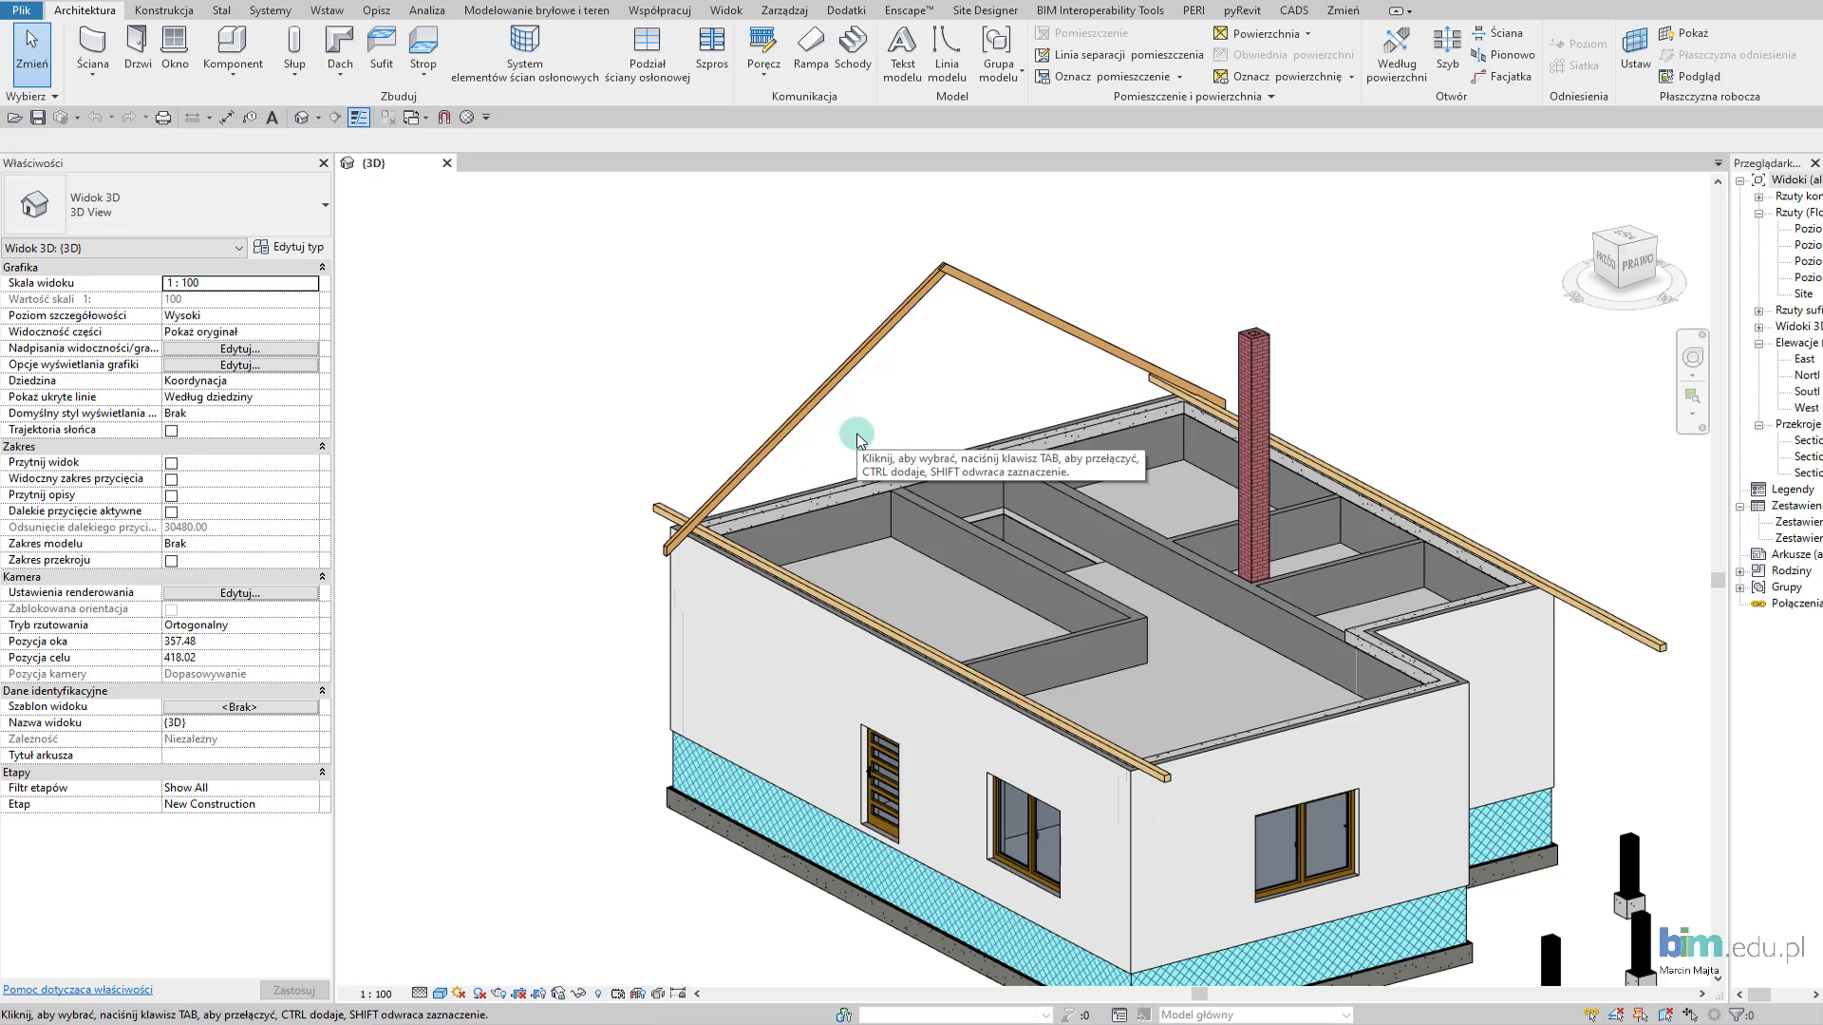
mouse_move(936, 512)
shift+middle_down()
mouse_move(956, 497)
mouse_move(1025, 537)
shift+middle_up()
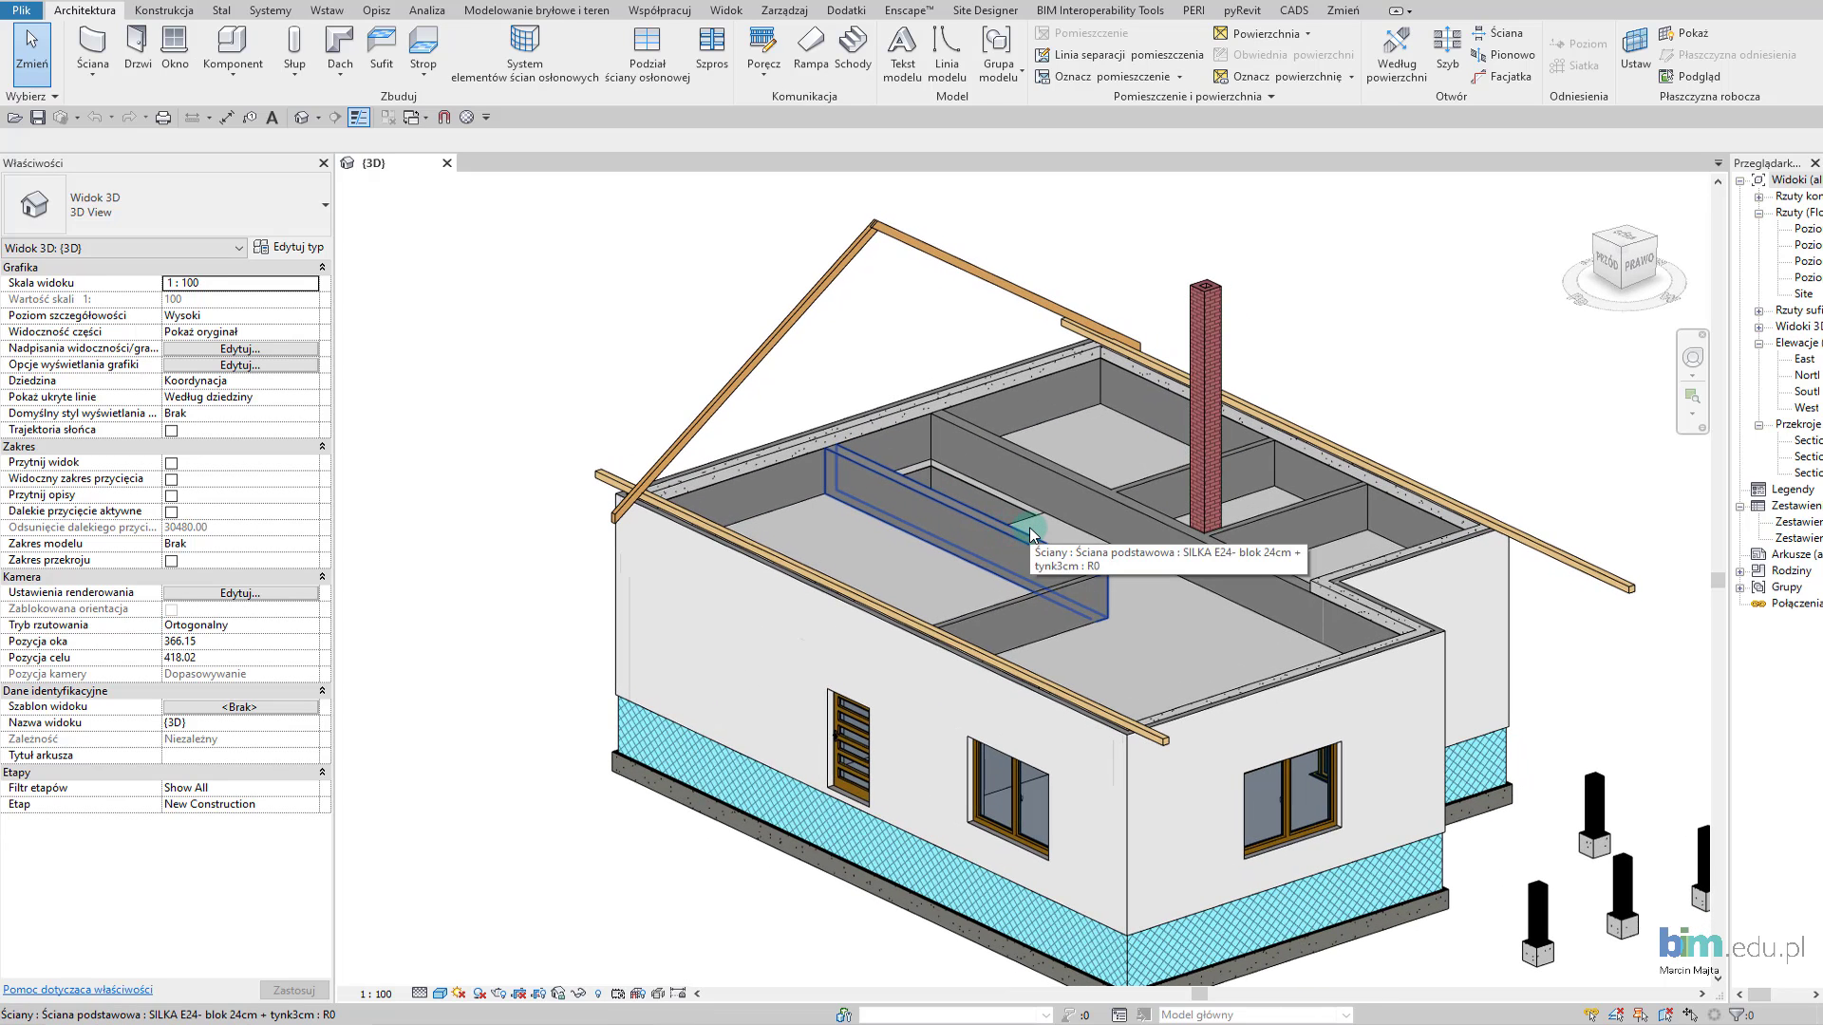
scroll(923, 436, down, 1)
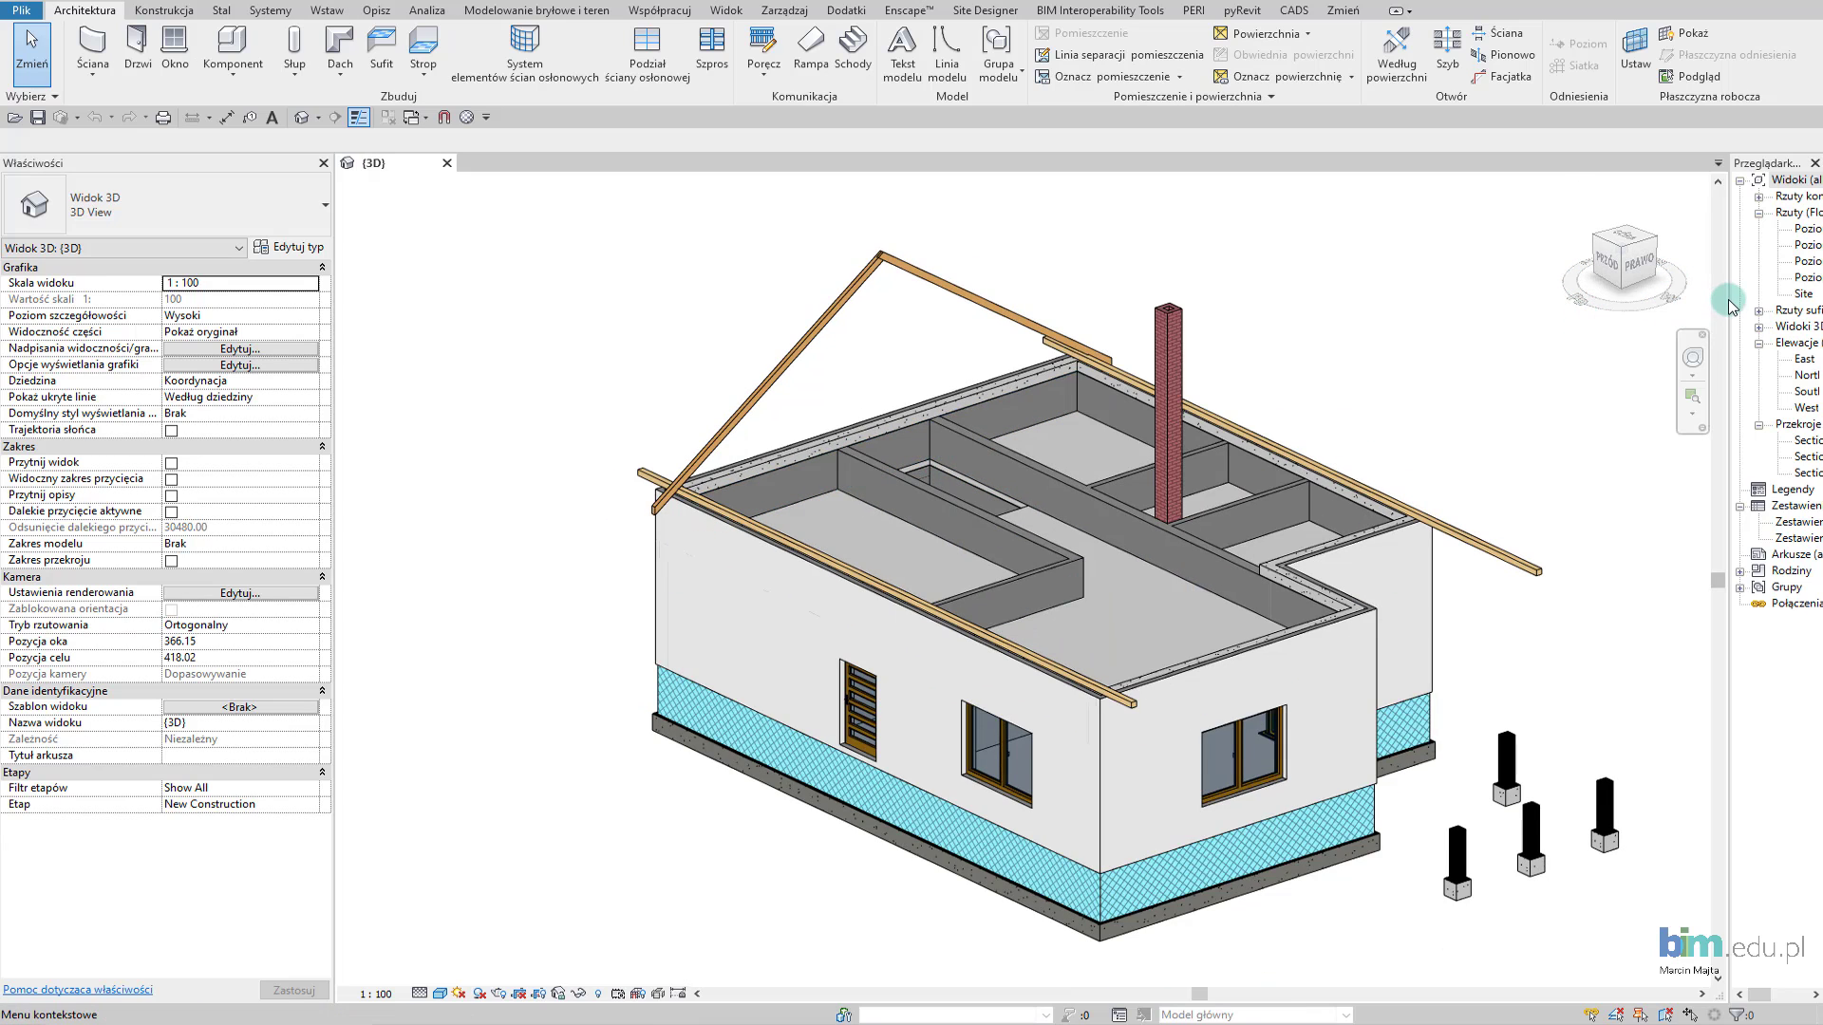
drag(1728, 304, 1698, 299)
Open the Poziom 1 plan, zoom in, and open Section 2 from its section head.
double_click(1756, 245)
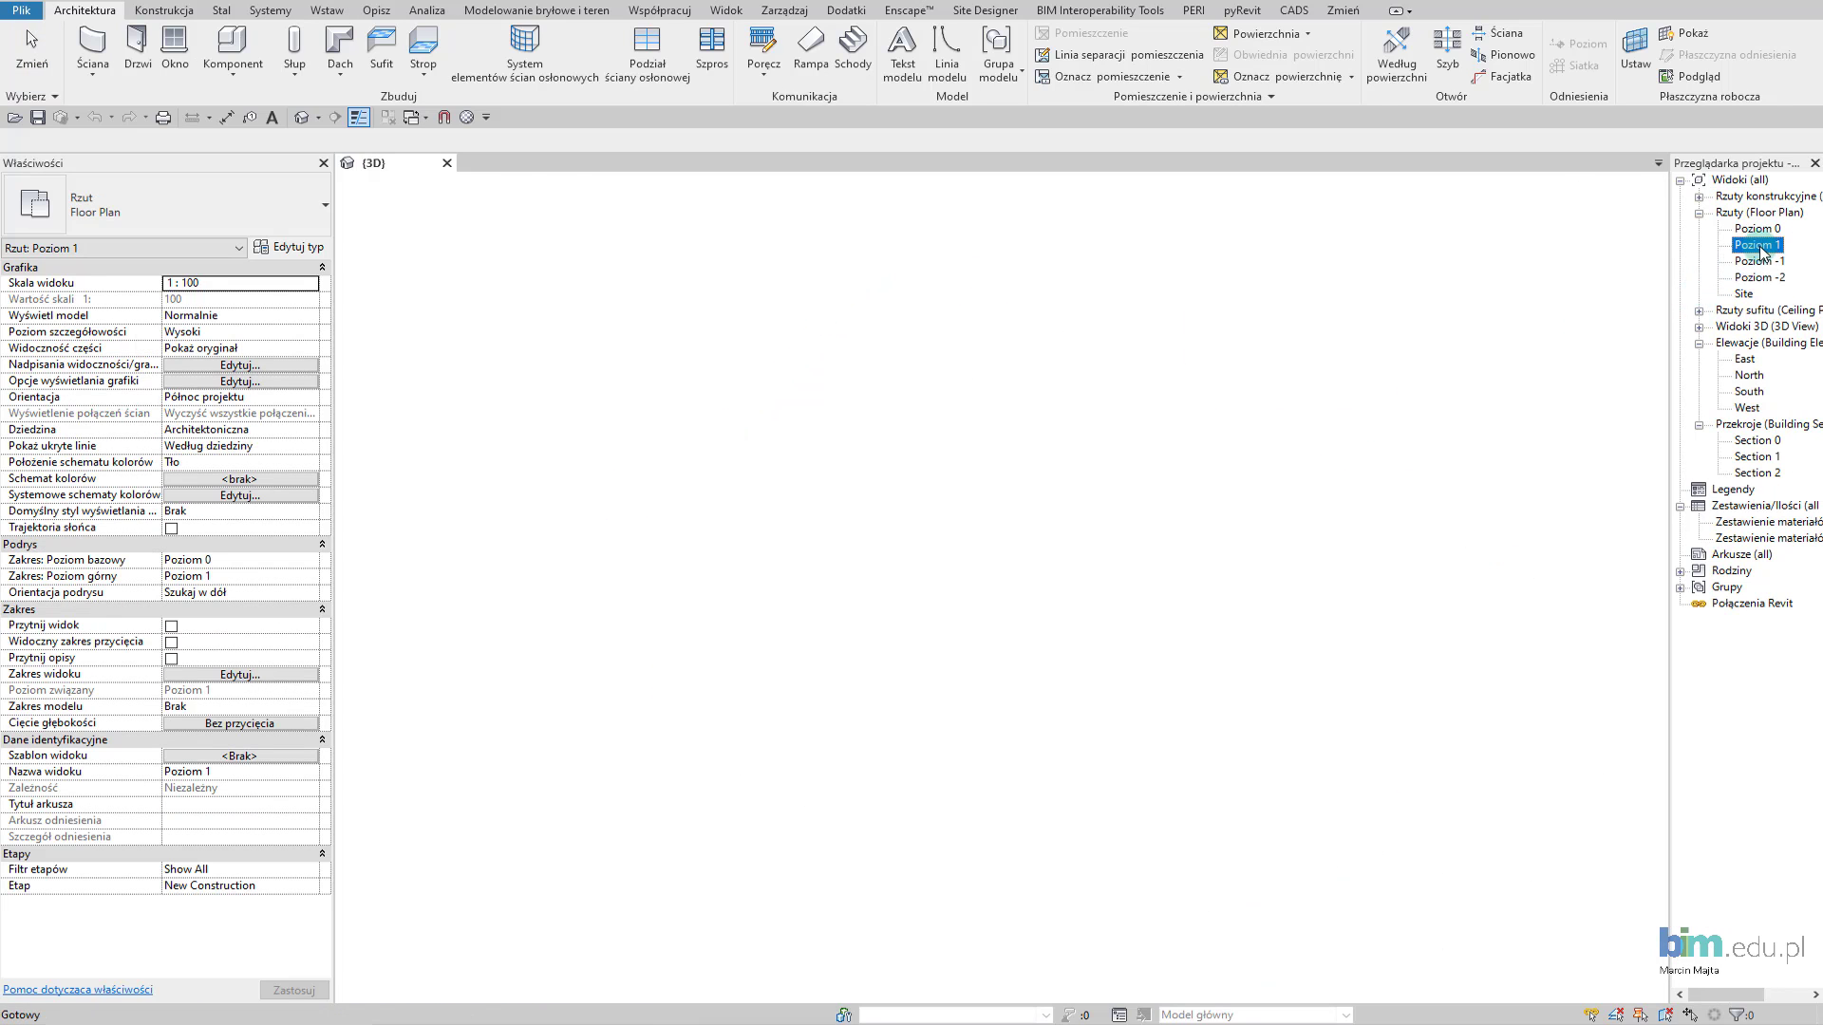
click(764, 788)
scroll(771, 717, up, 1)
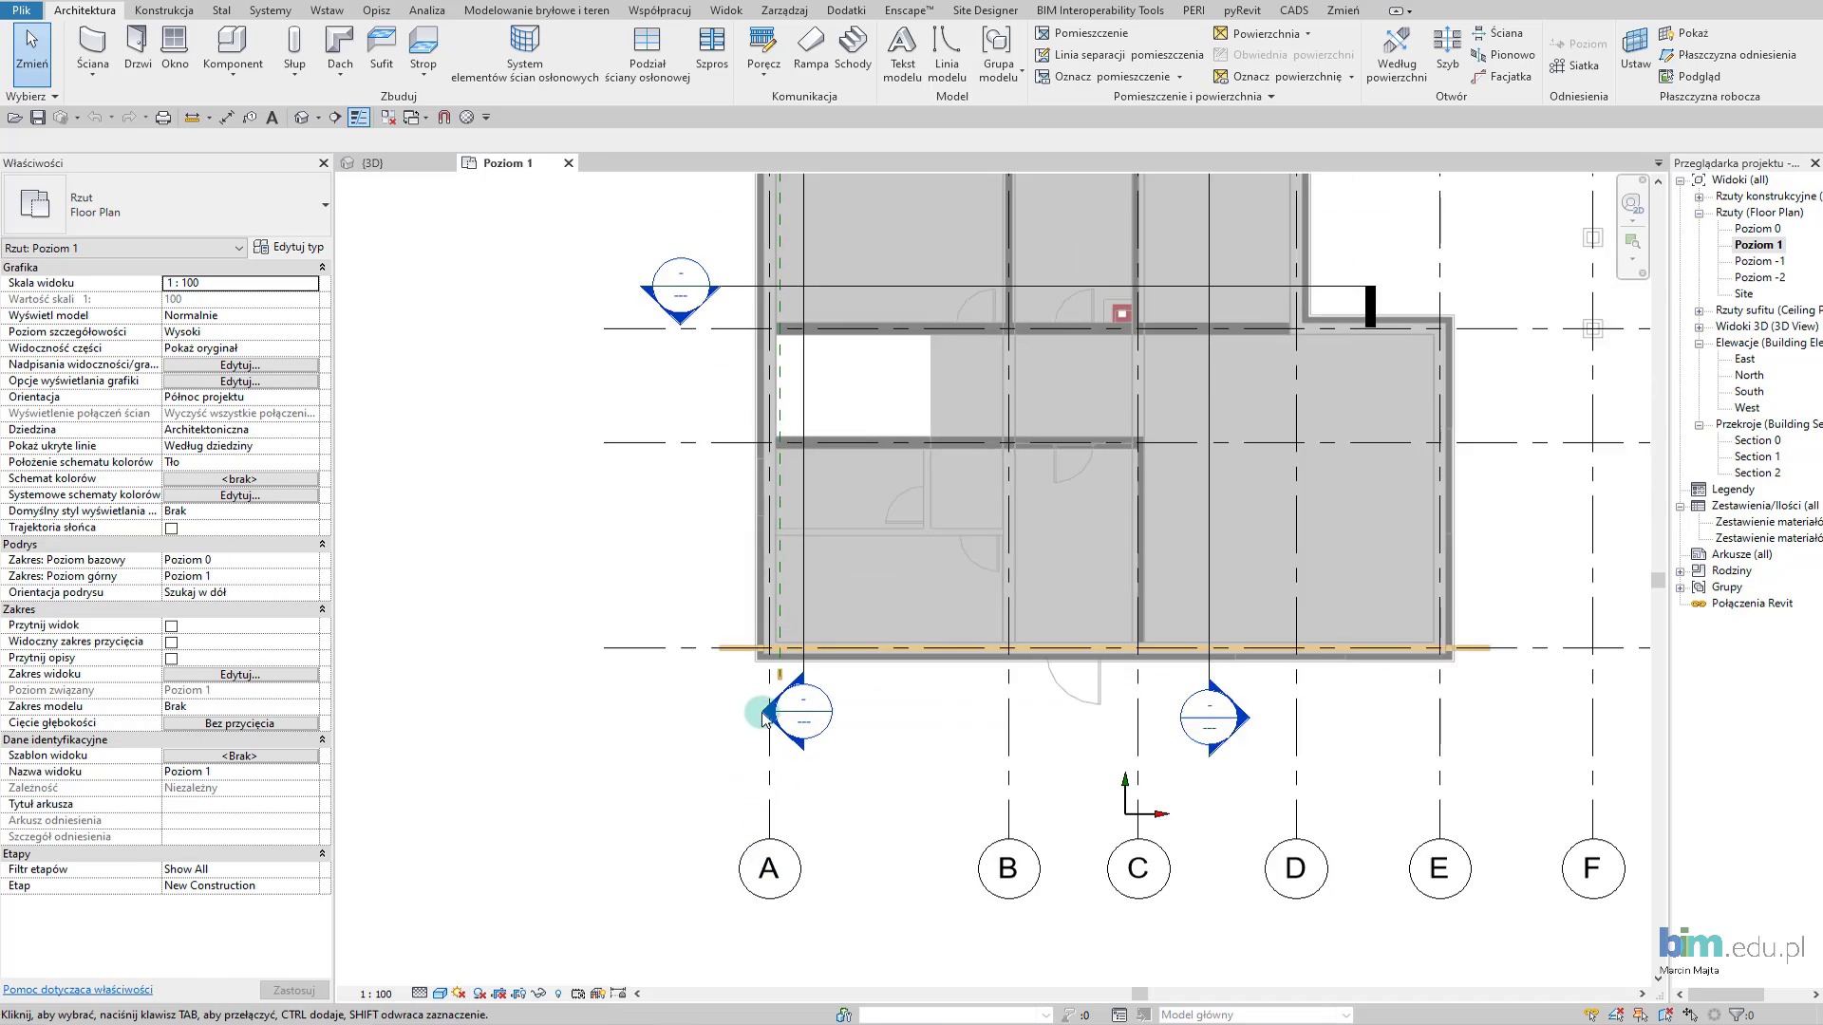
scroll(774, 714, up, 3)
double_click(774, 707)
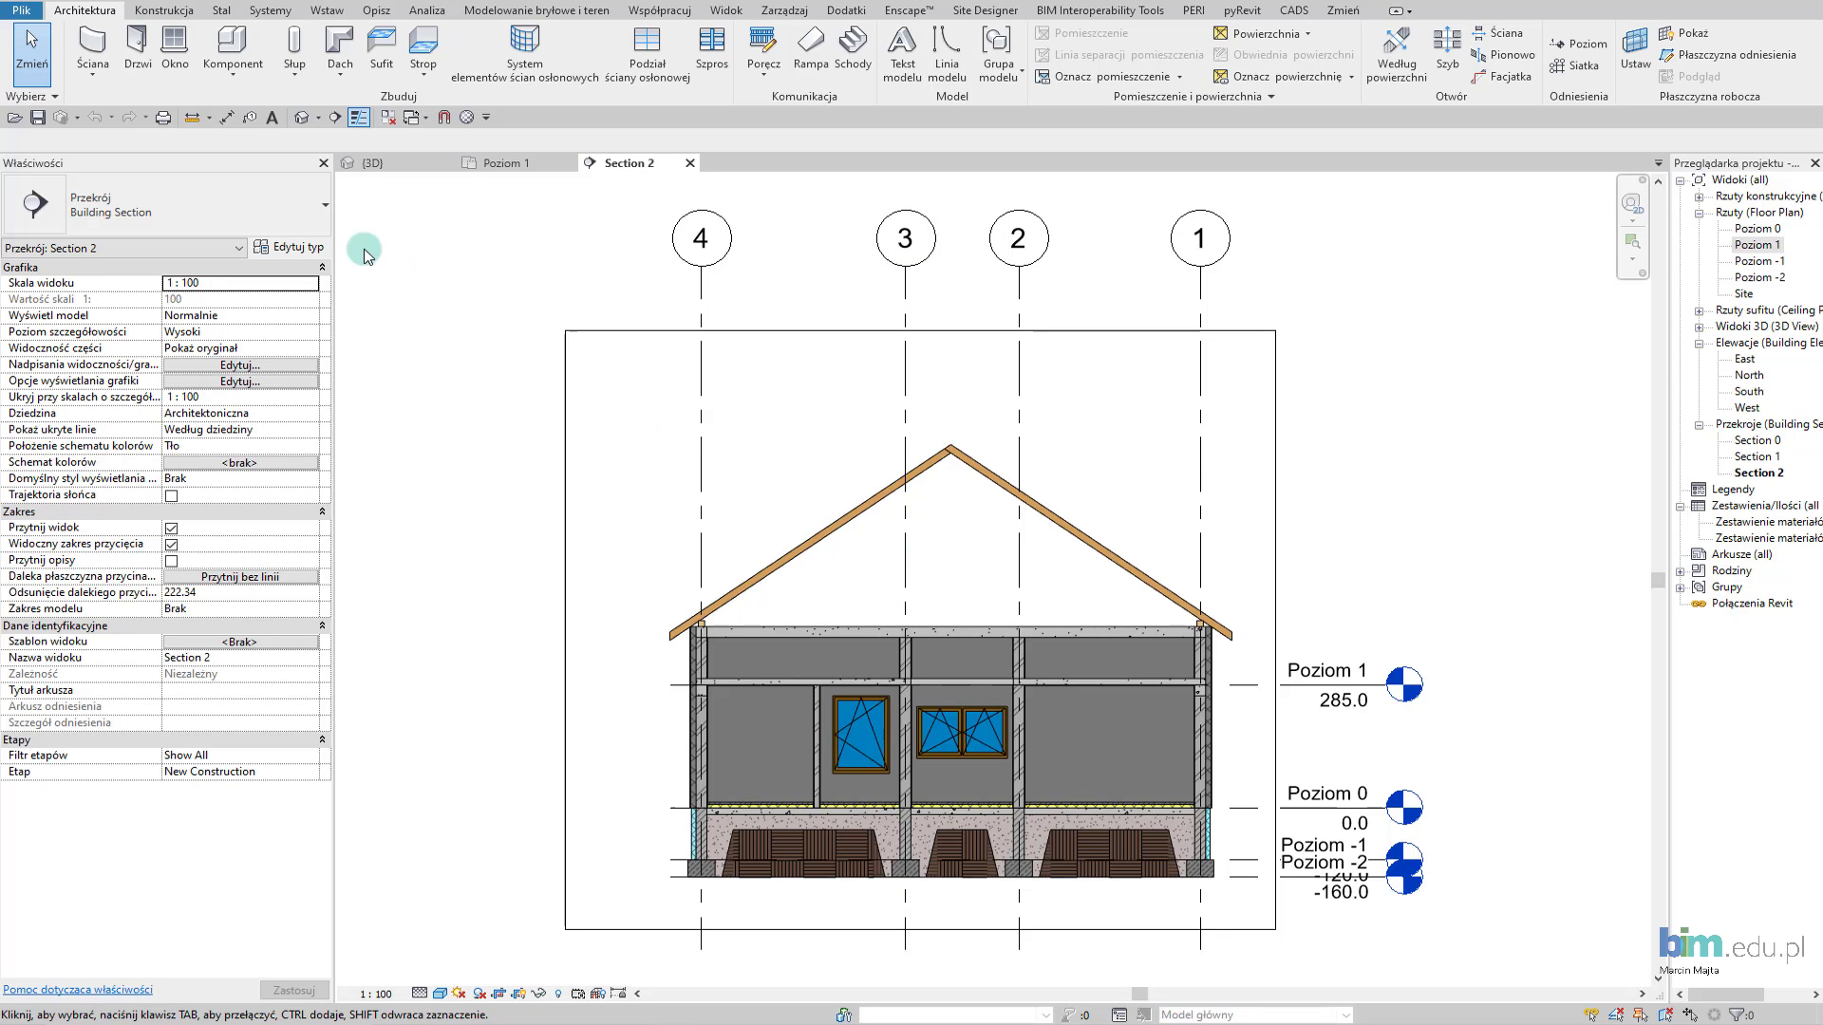
click(236, 81)
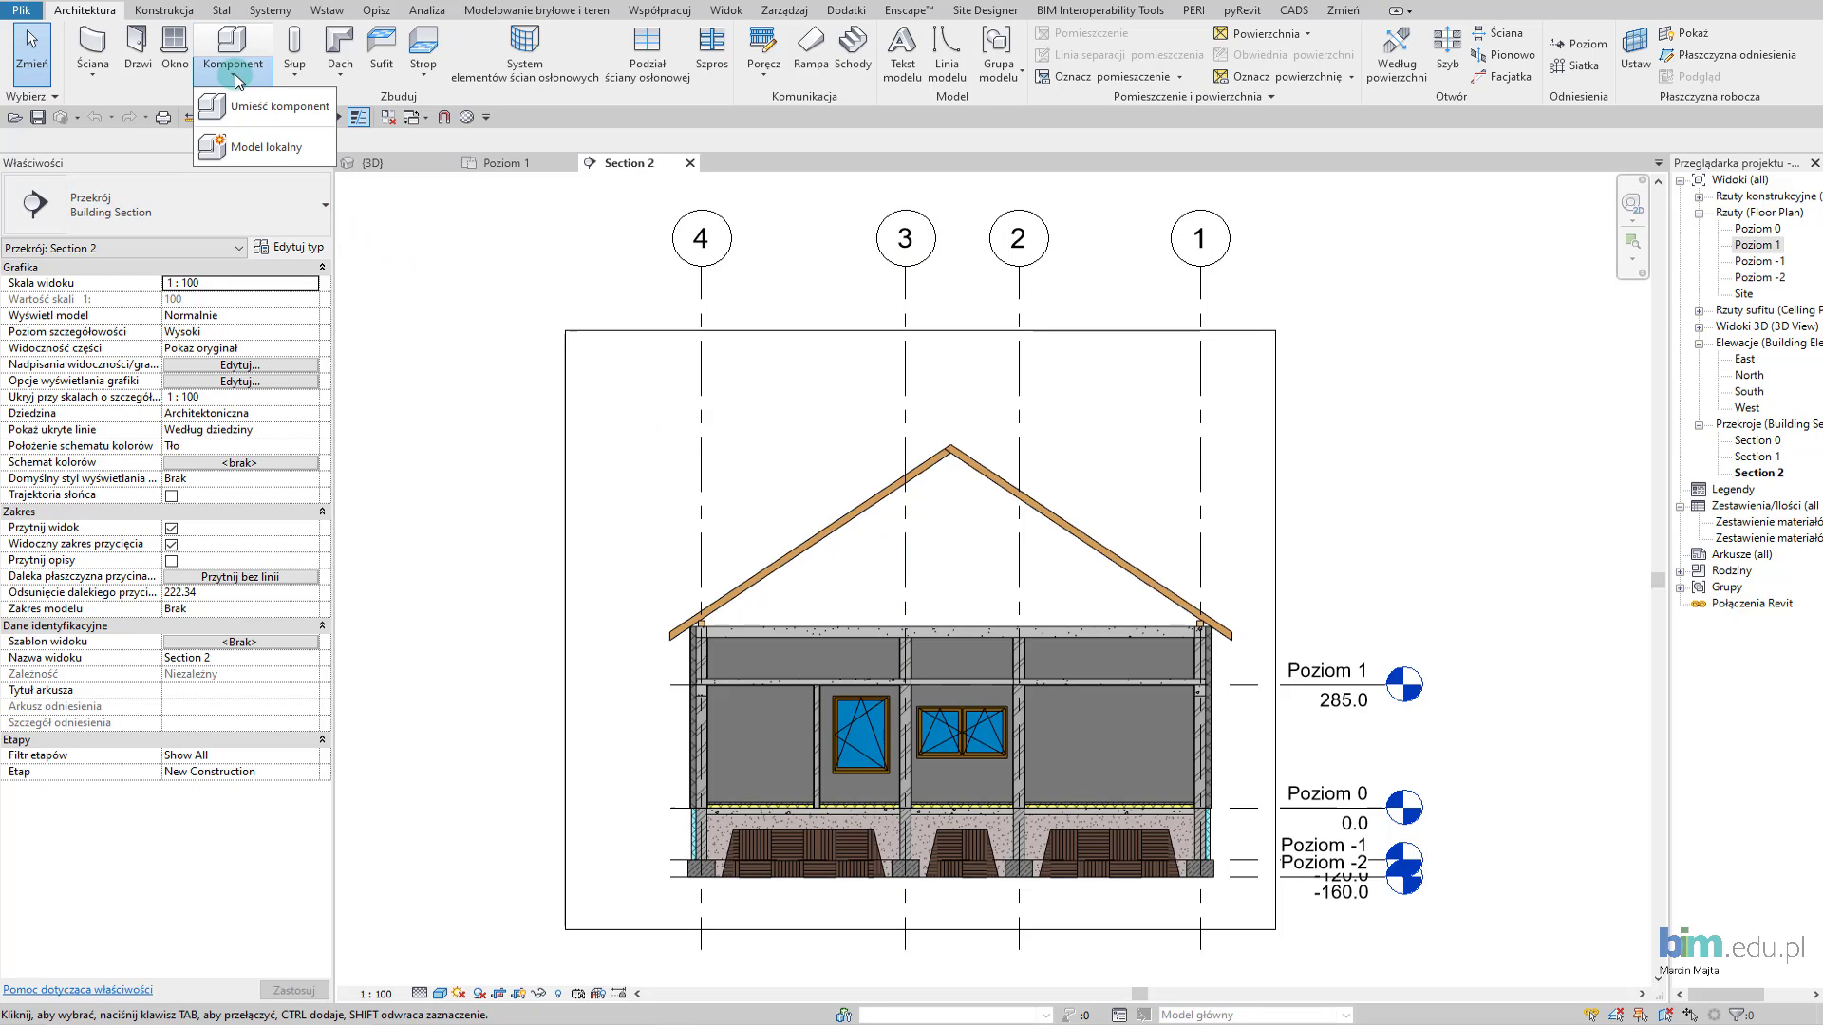
Create an in-place Ramy konstrukcyjne element named 'Jętka 10x14cm'.
click(259, 147)
click(520, 532)
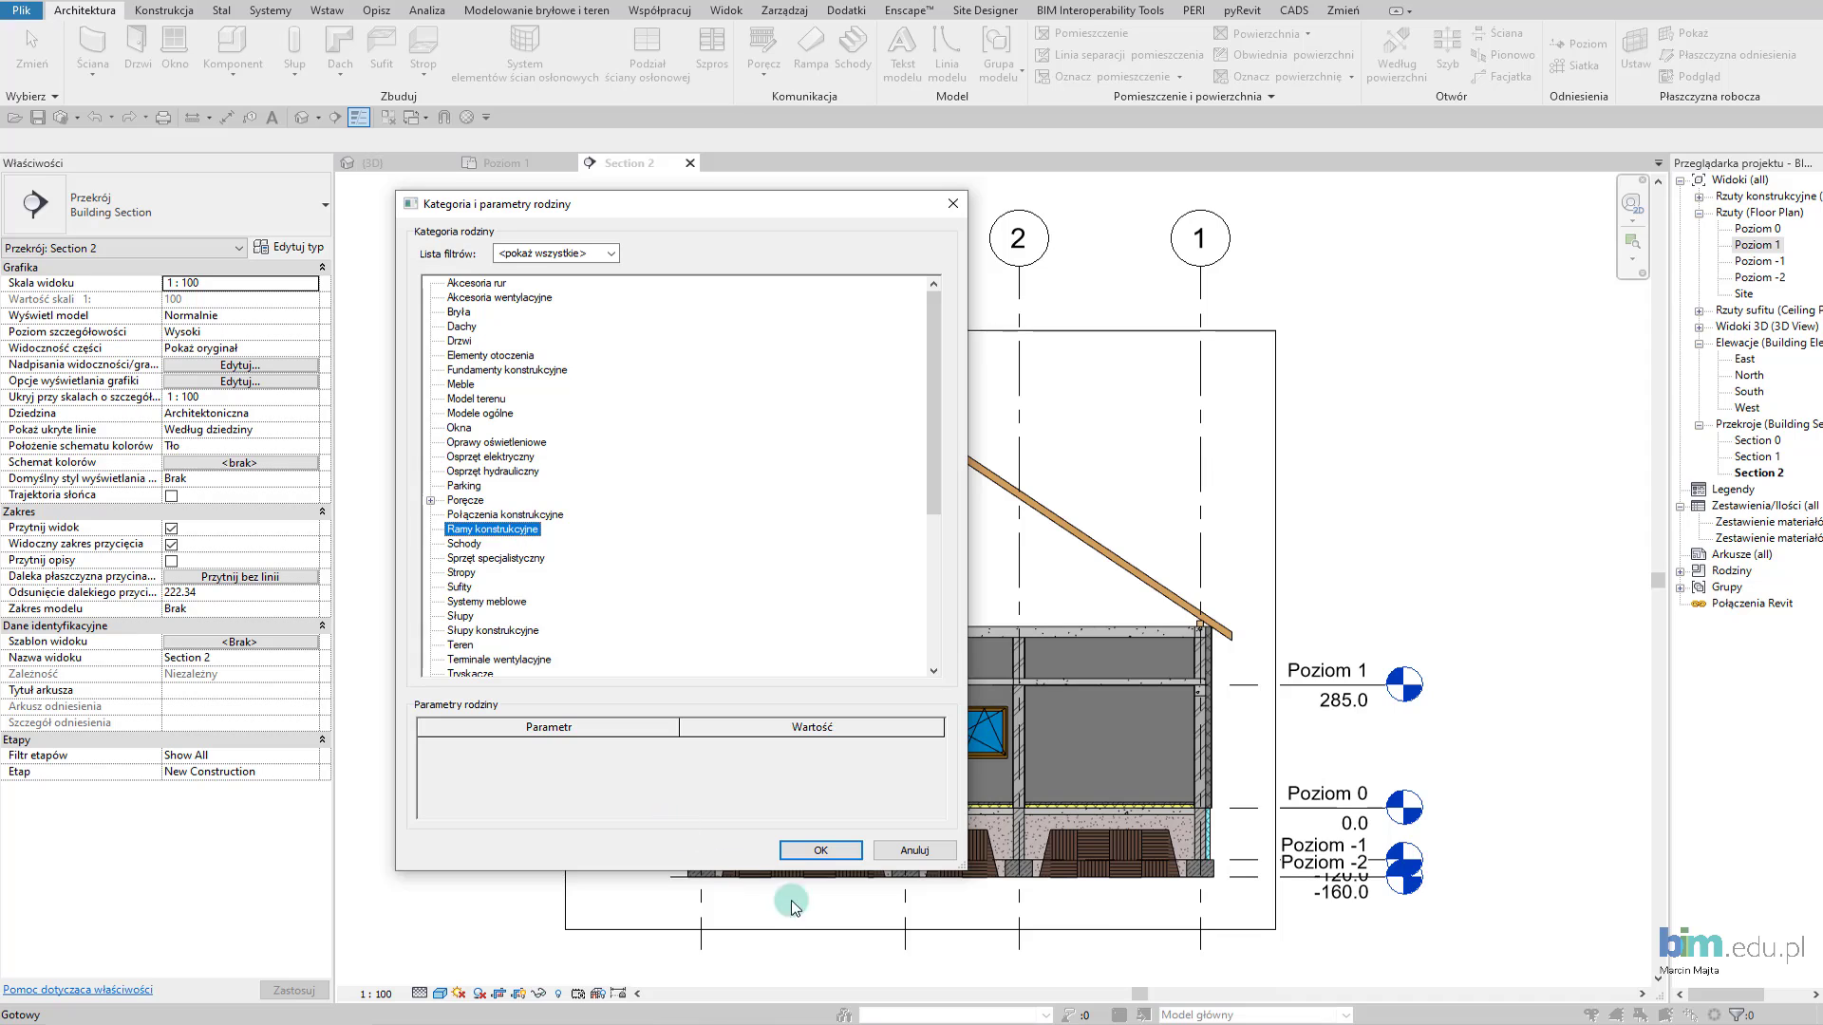
click(823, 852)
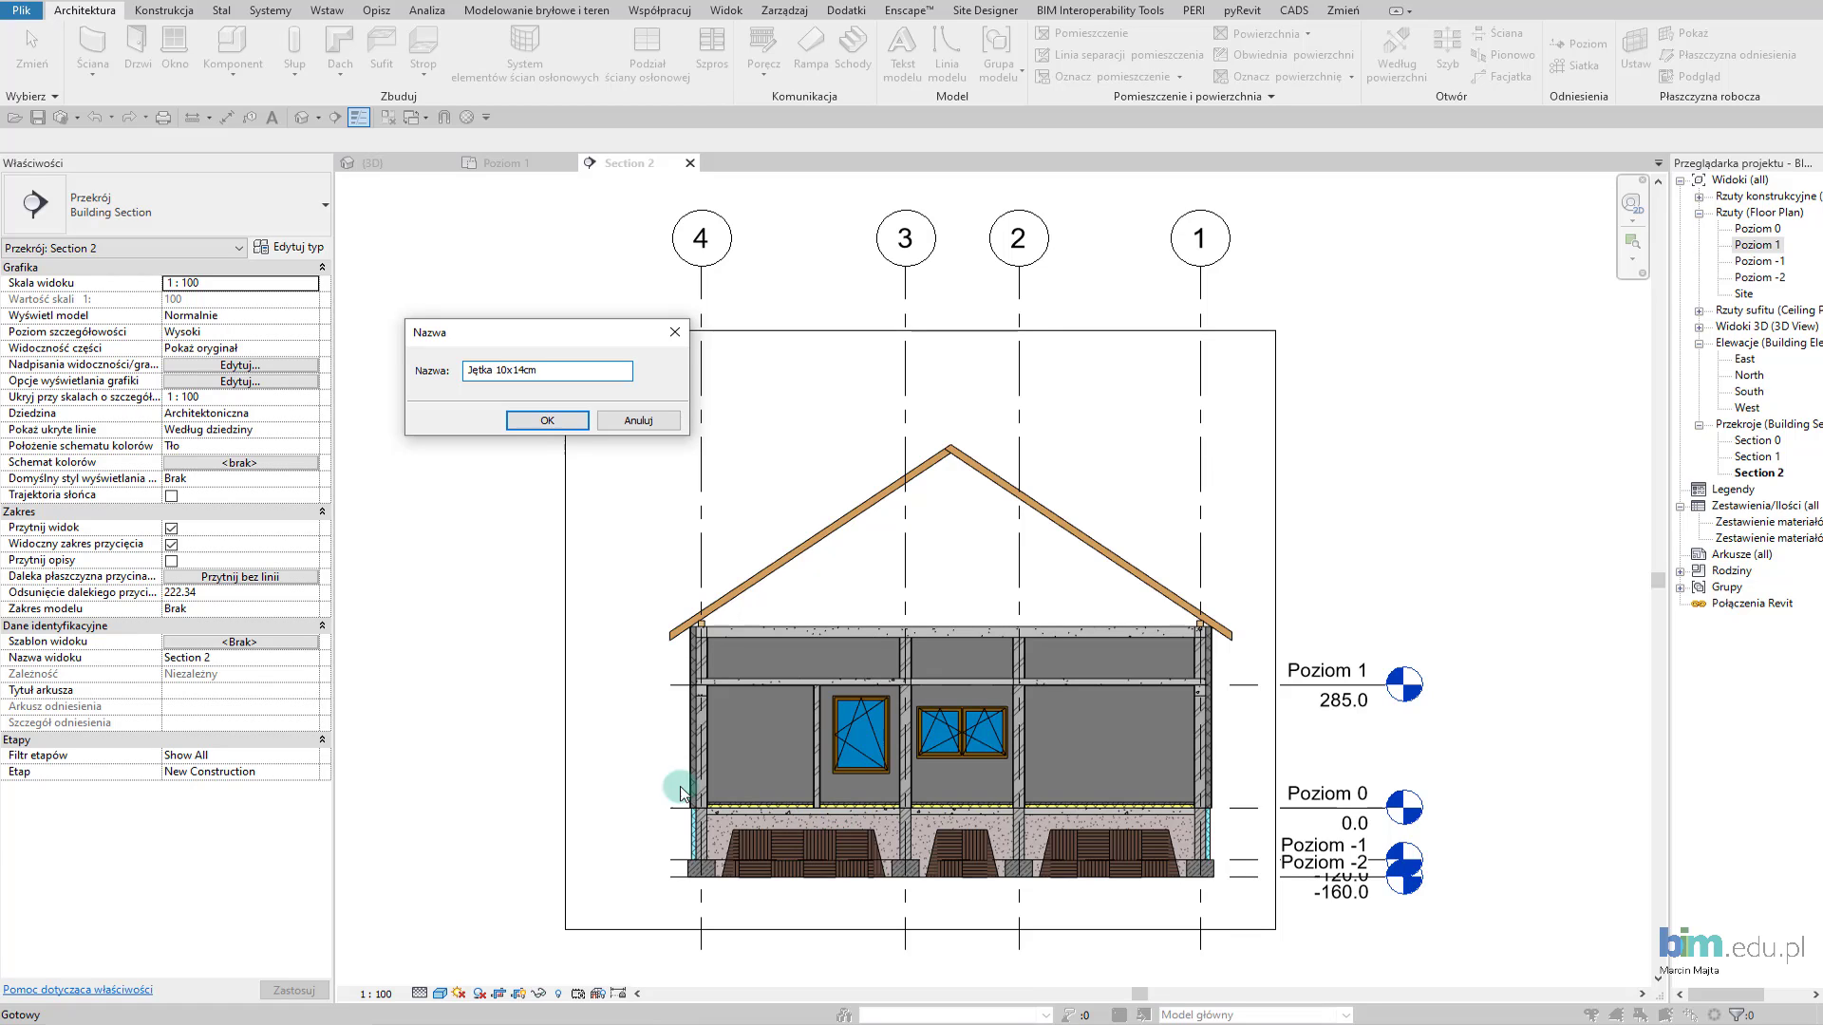
click(558, 420)
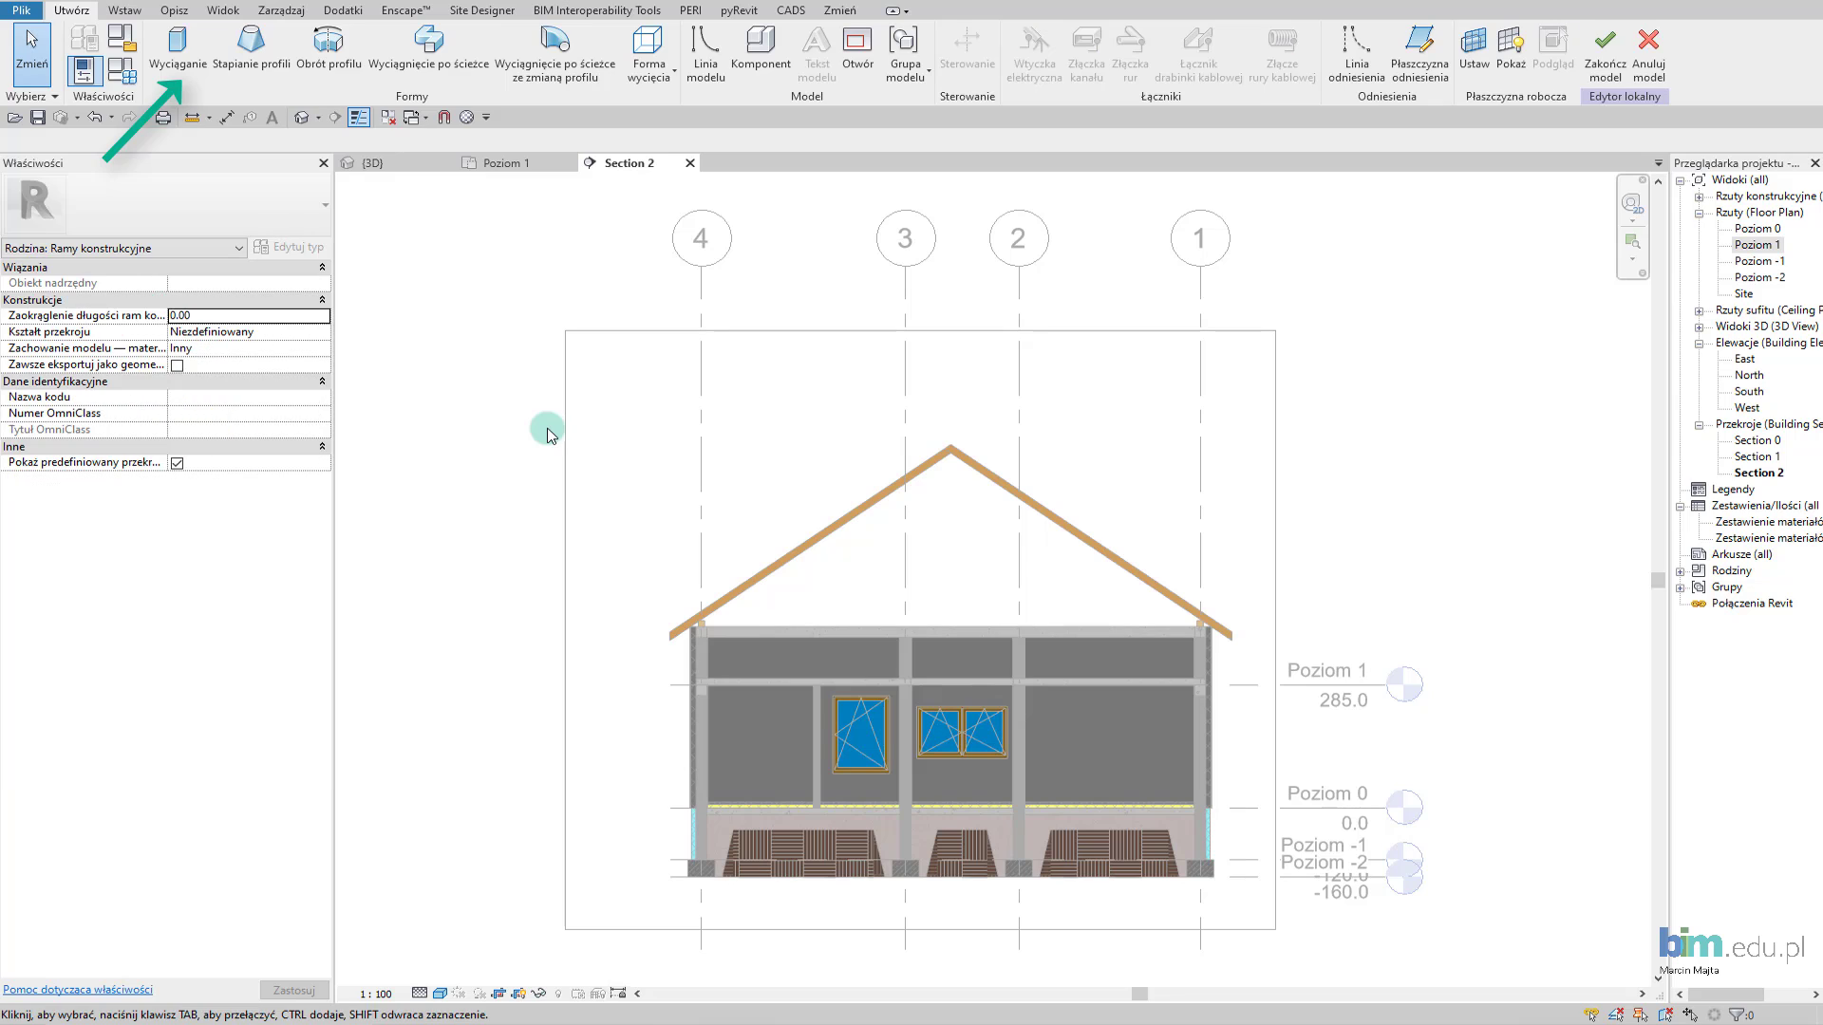
Start an extrusion with its work plane set to the 'Więźba pomoc krokiew' reference plane.
click(178, 48)
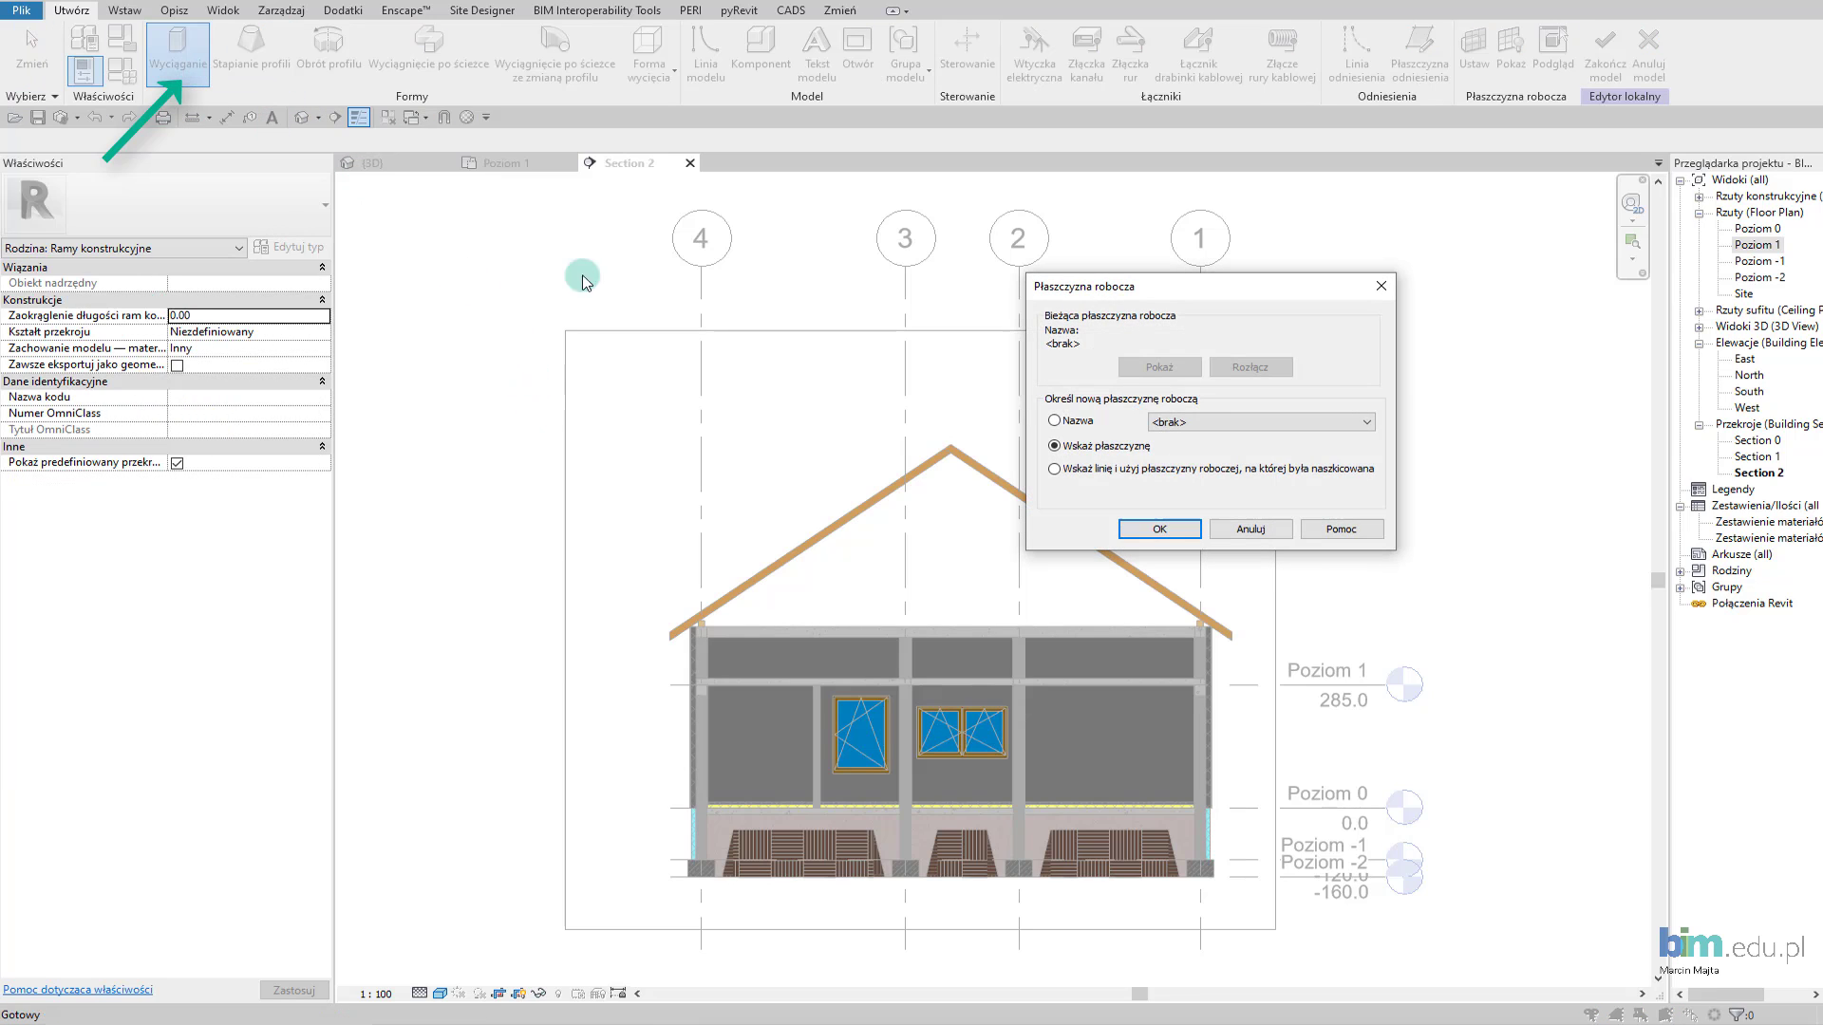
click(1099, 425)
click(1243, 422)
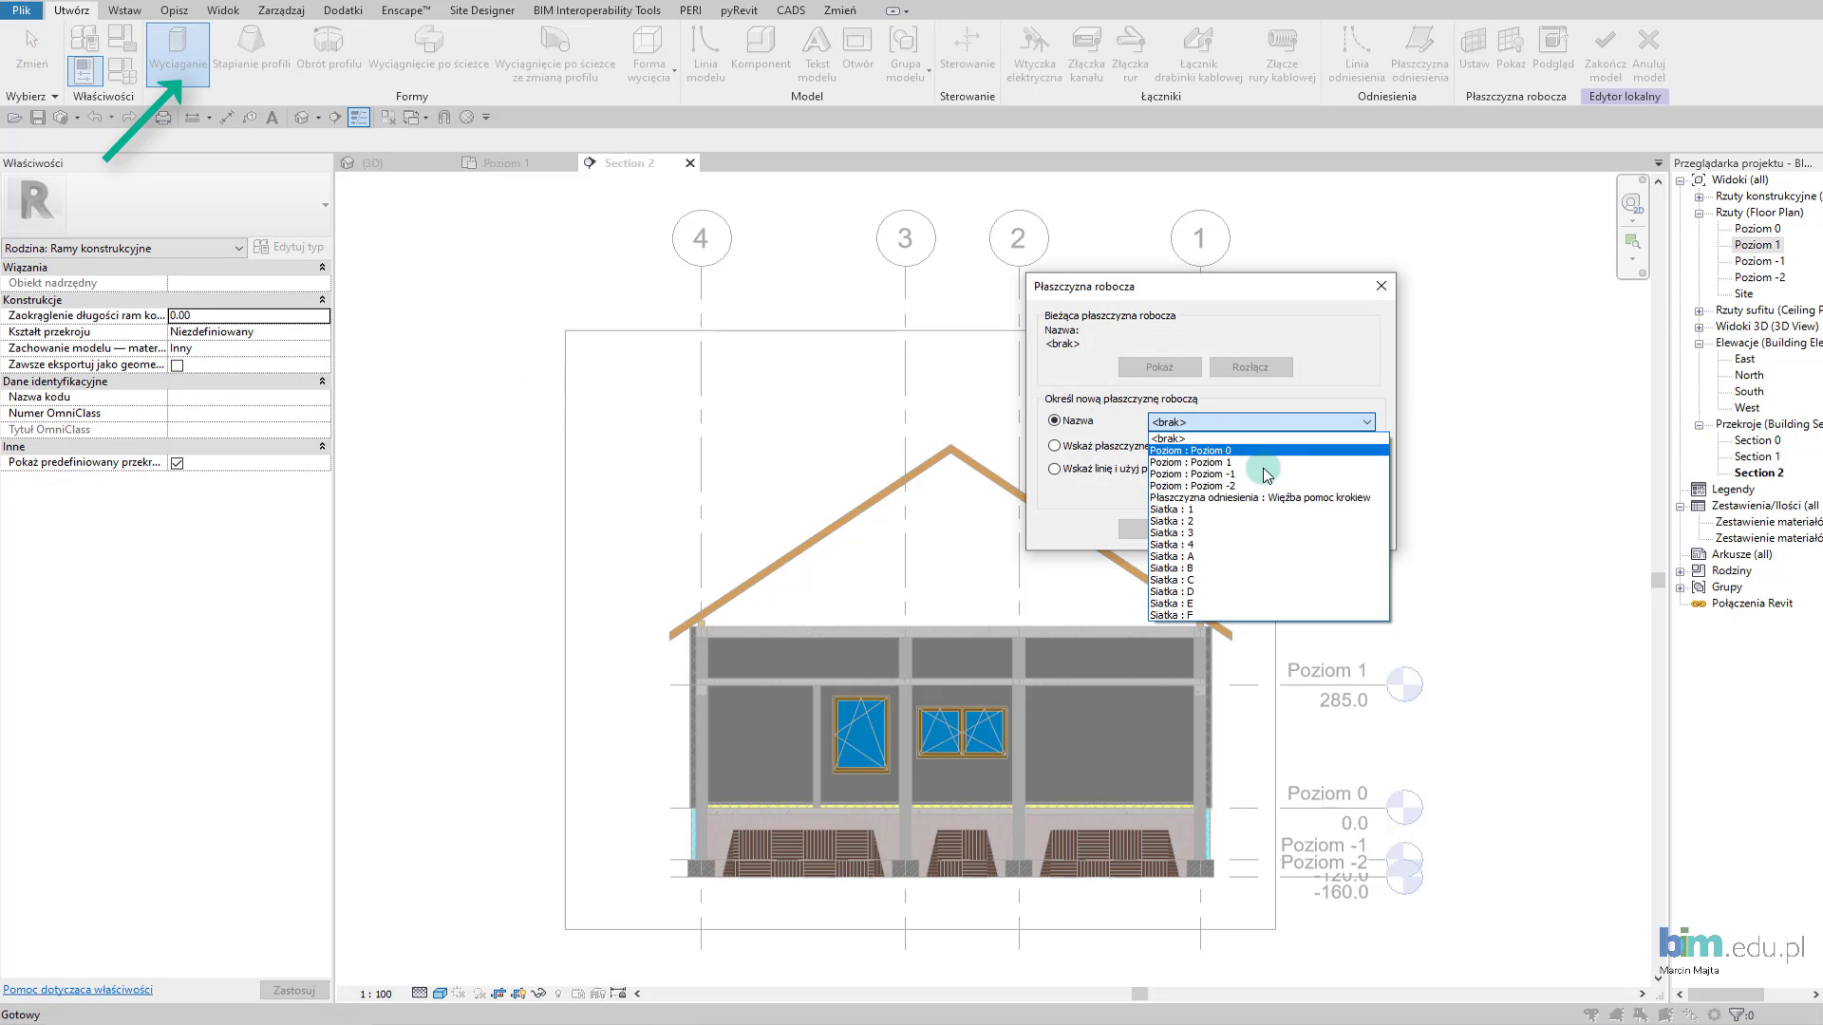
click(1275, 498)
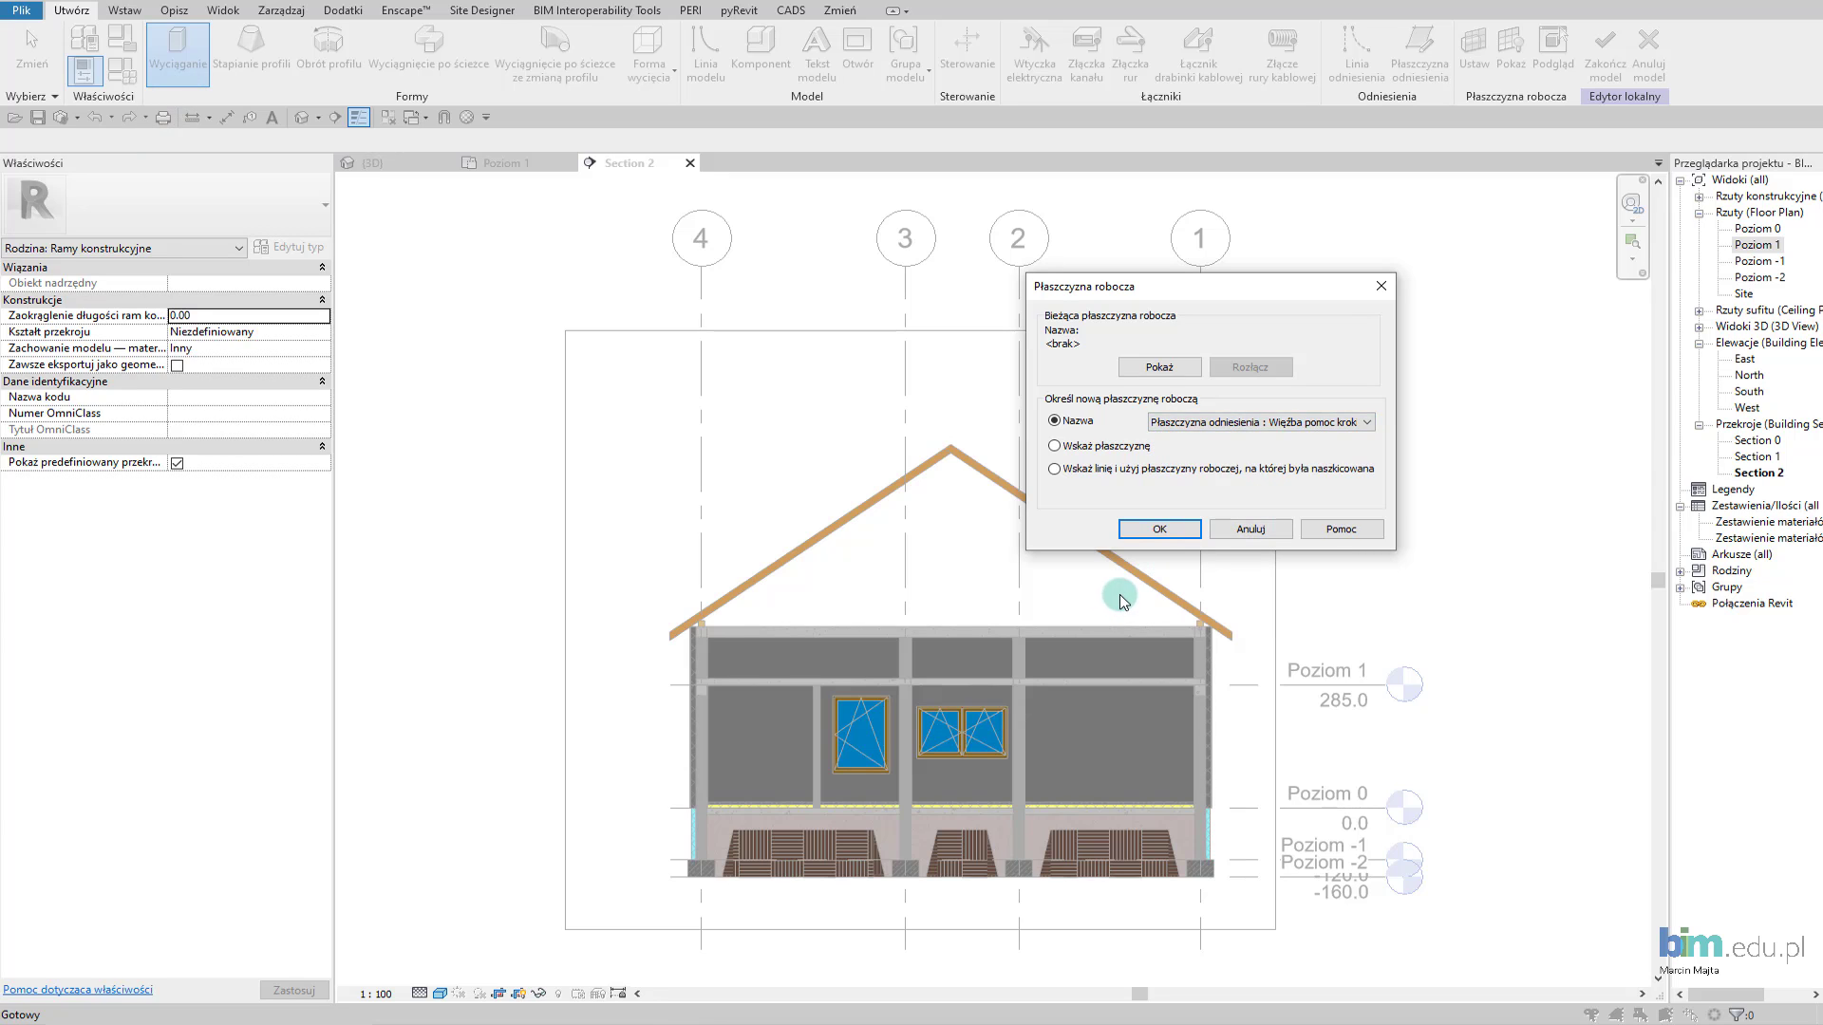
click(1151, 548)
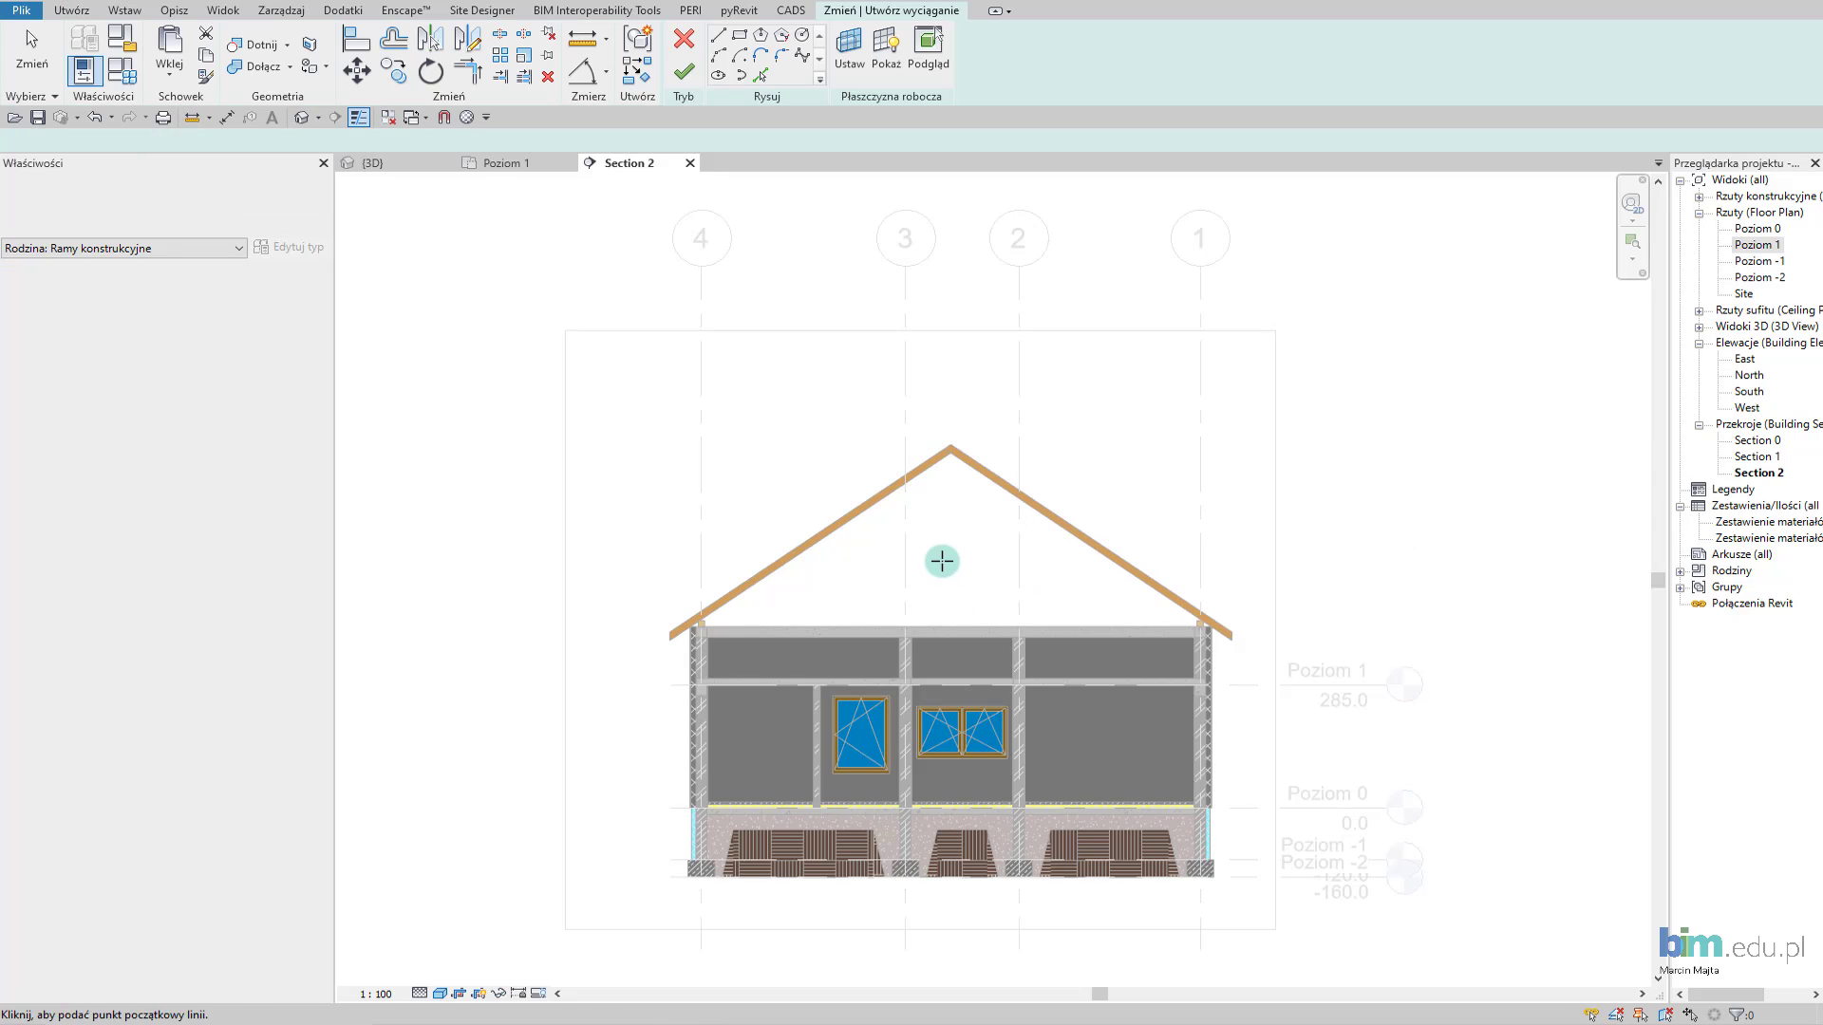
Sketch a 350 vertical helper line from the slab top and a horizontal line to the right rafter.
middle_drag(940, 557, 913, 536)
scroll(876, 560, up, 2)
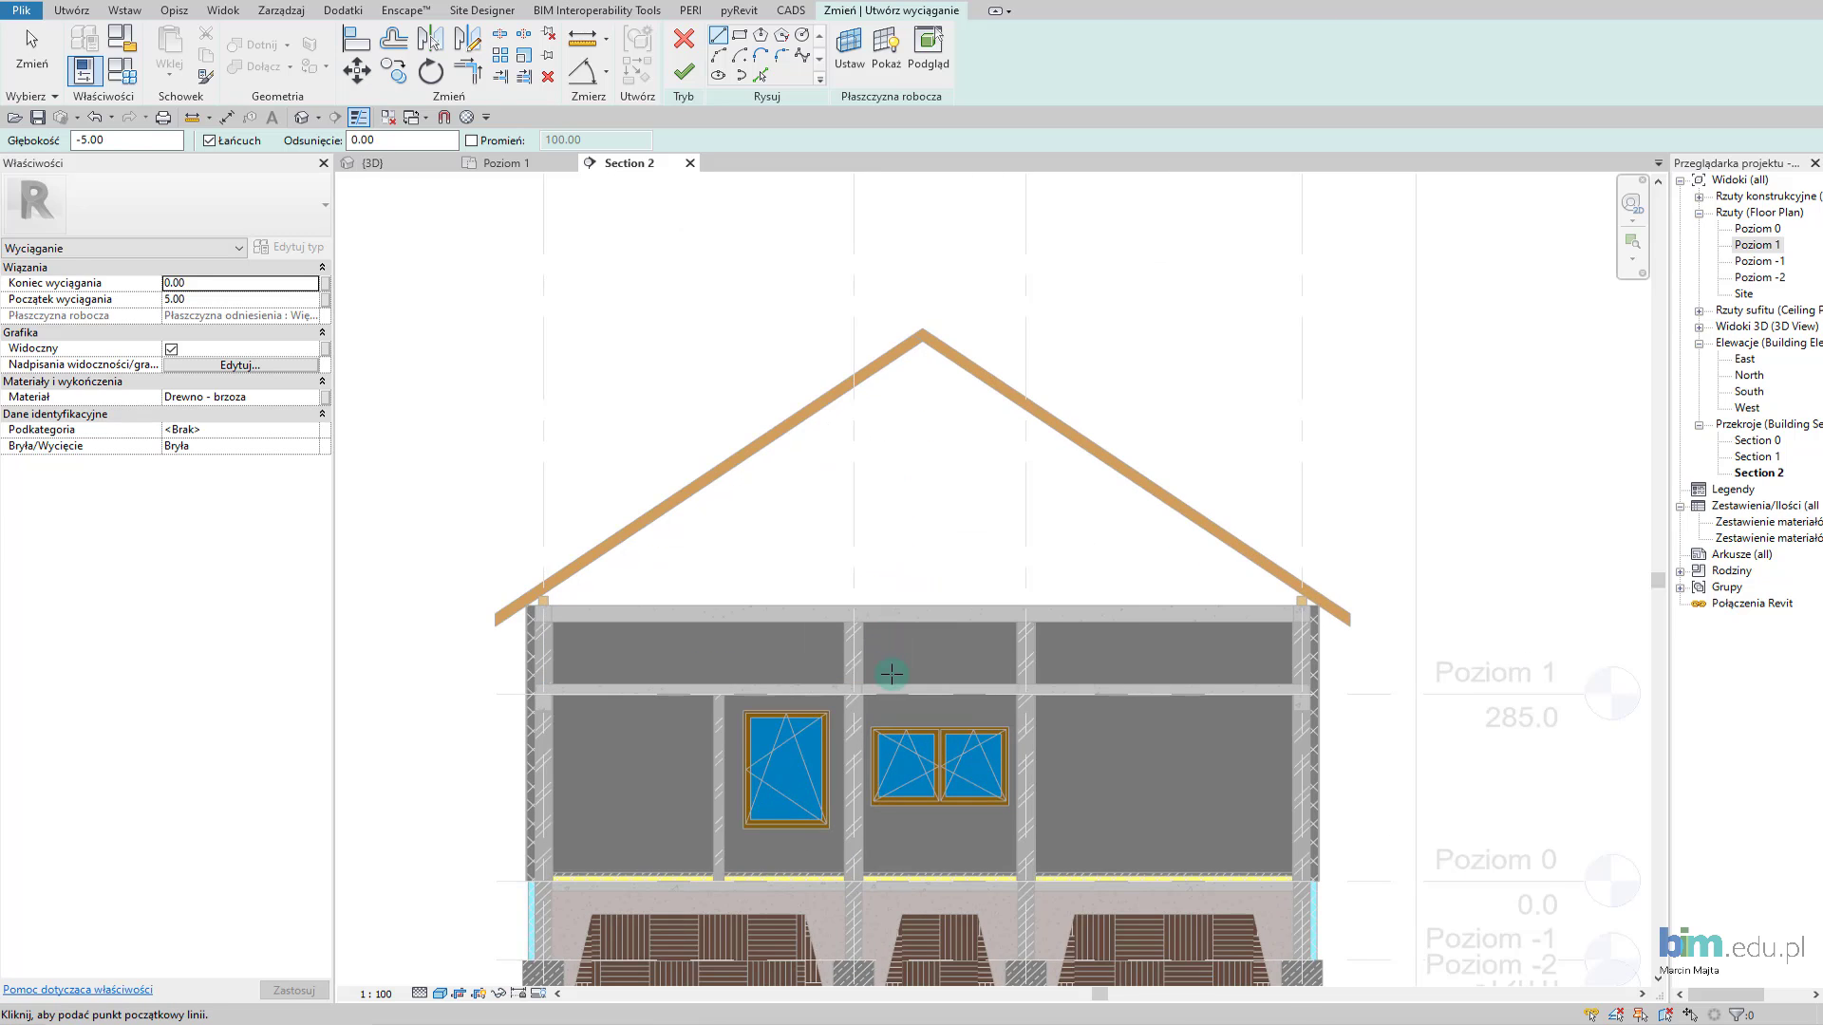
scroll(893, 678, up, 2)
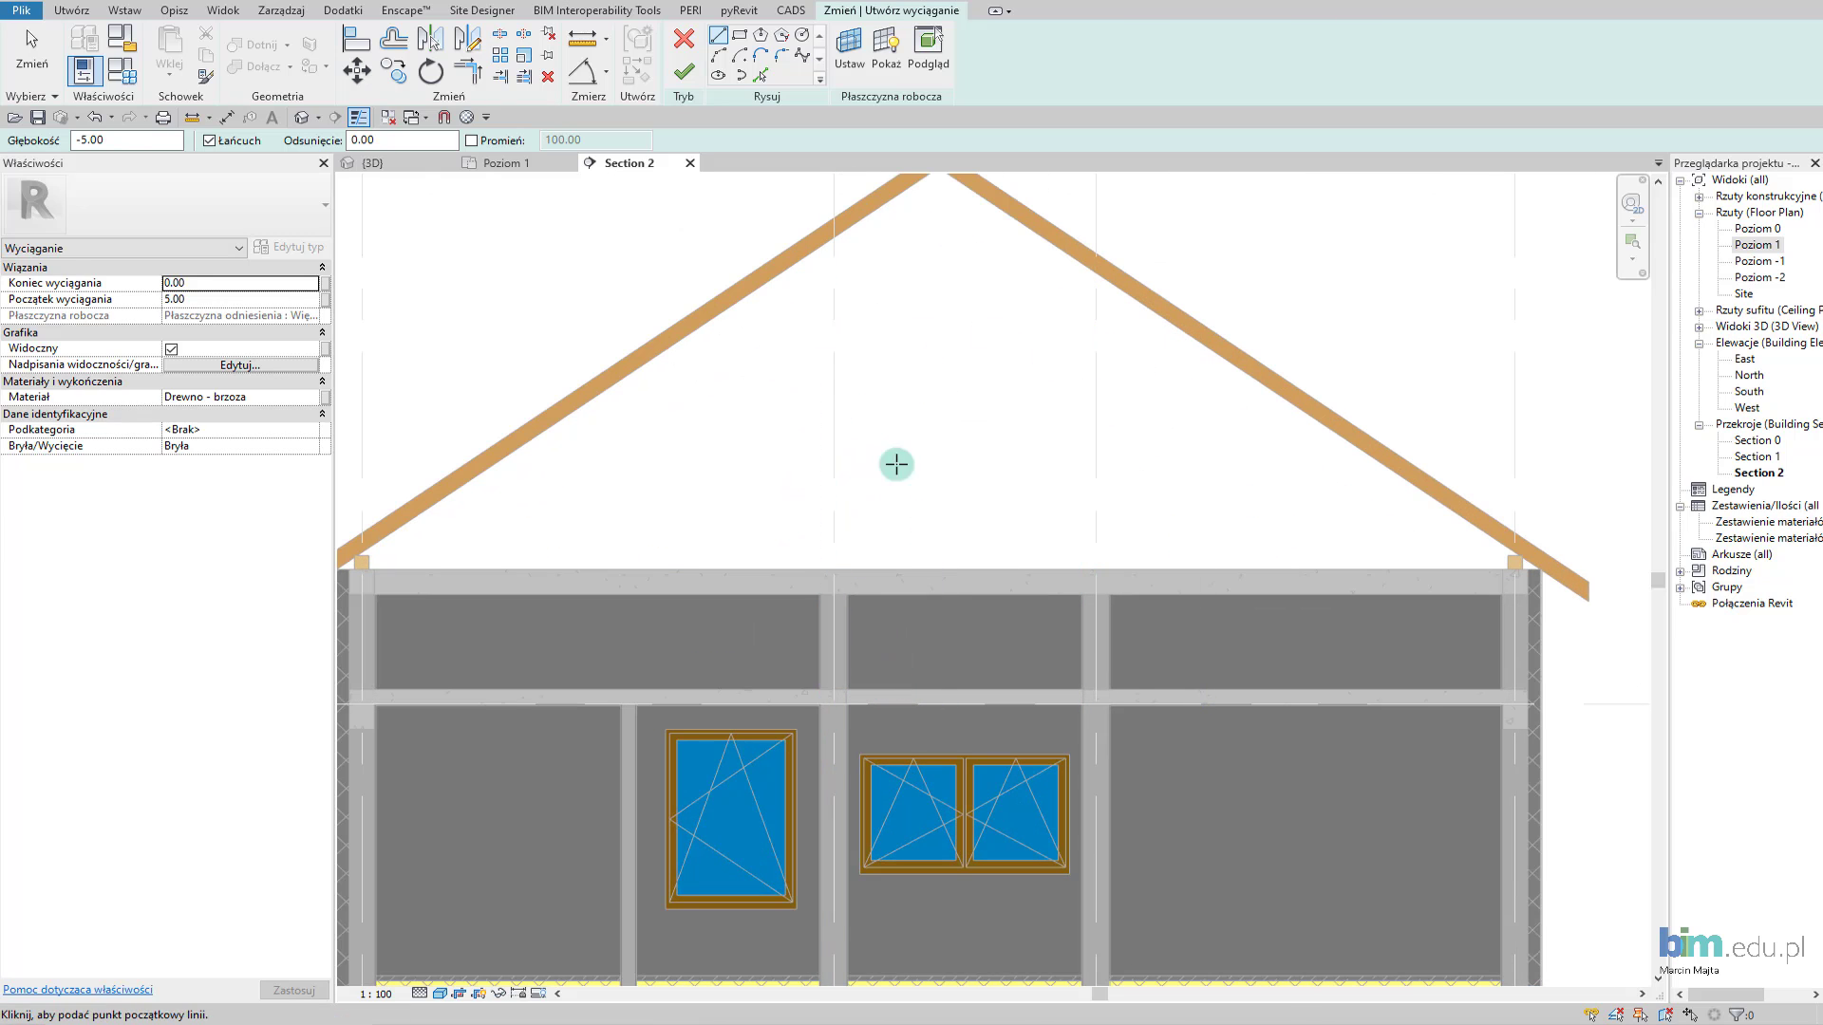
click(918, 691)
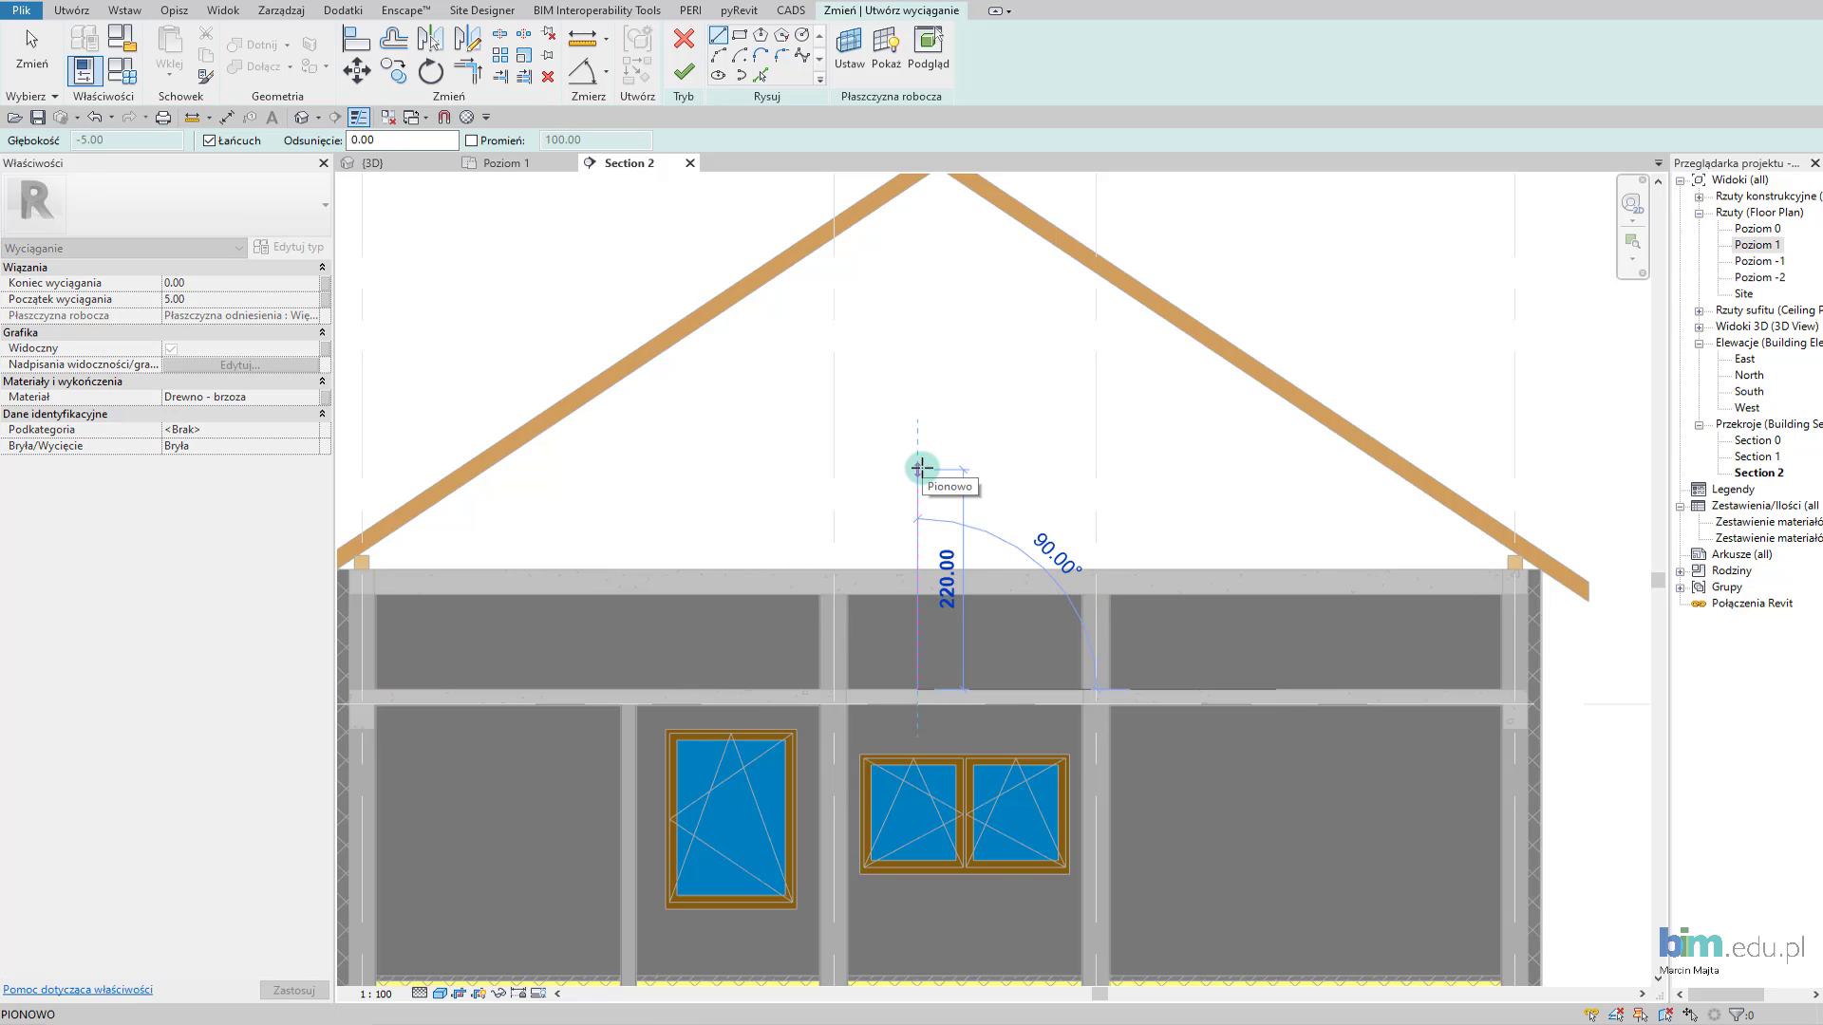
text(350)
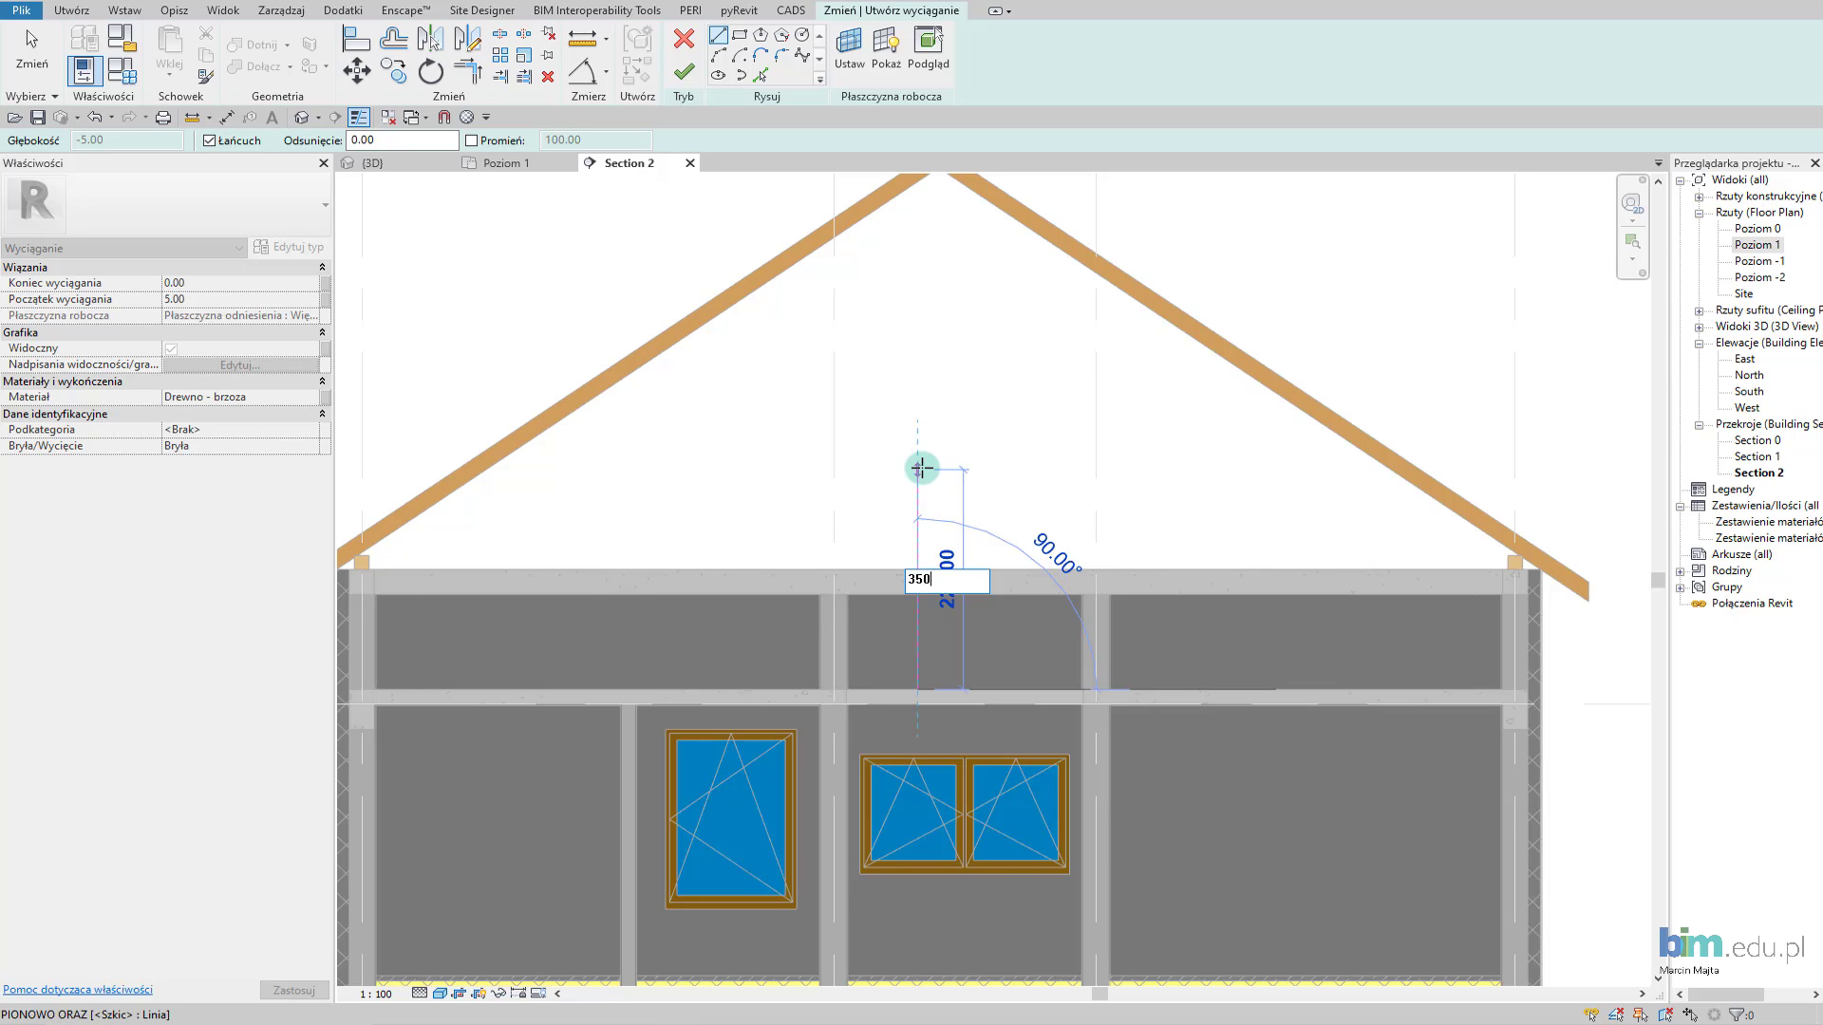
key(Return)
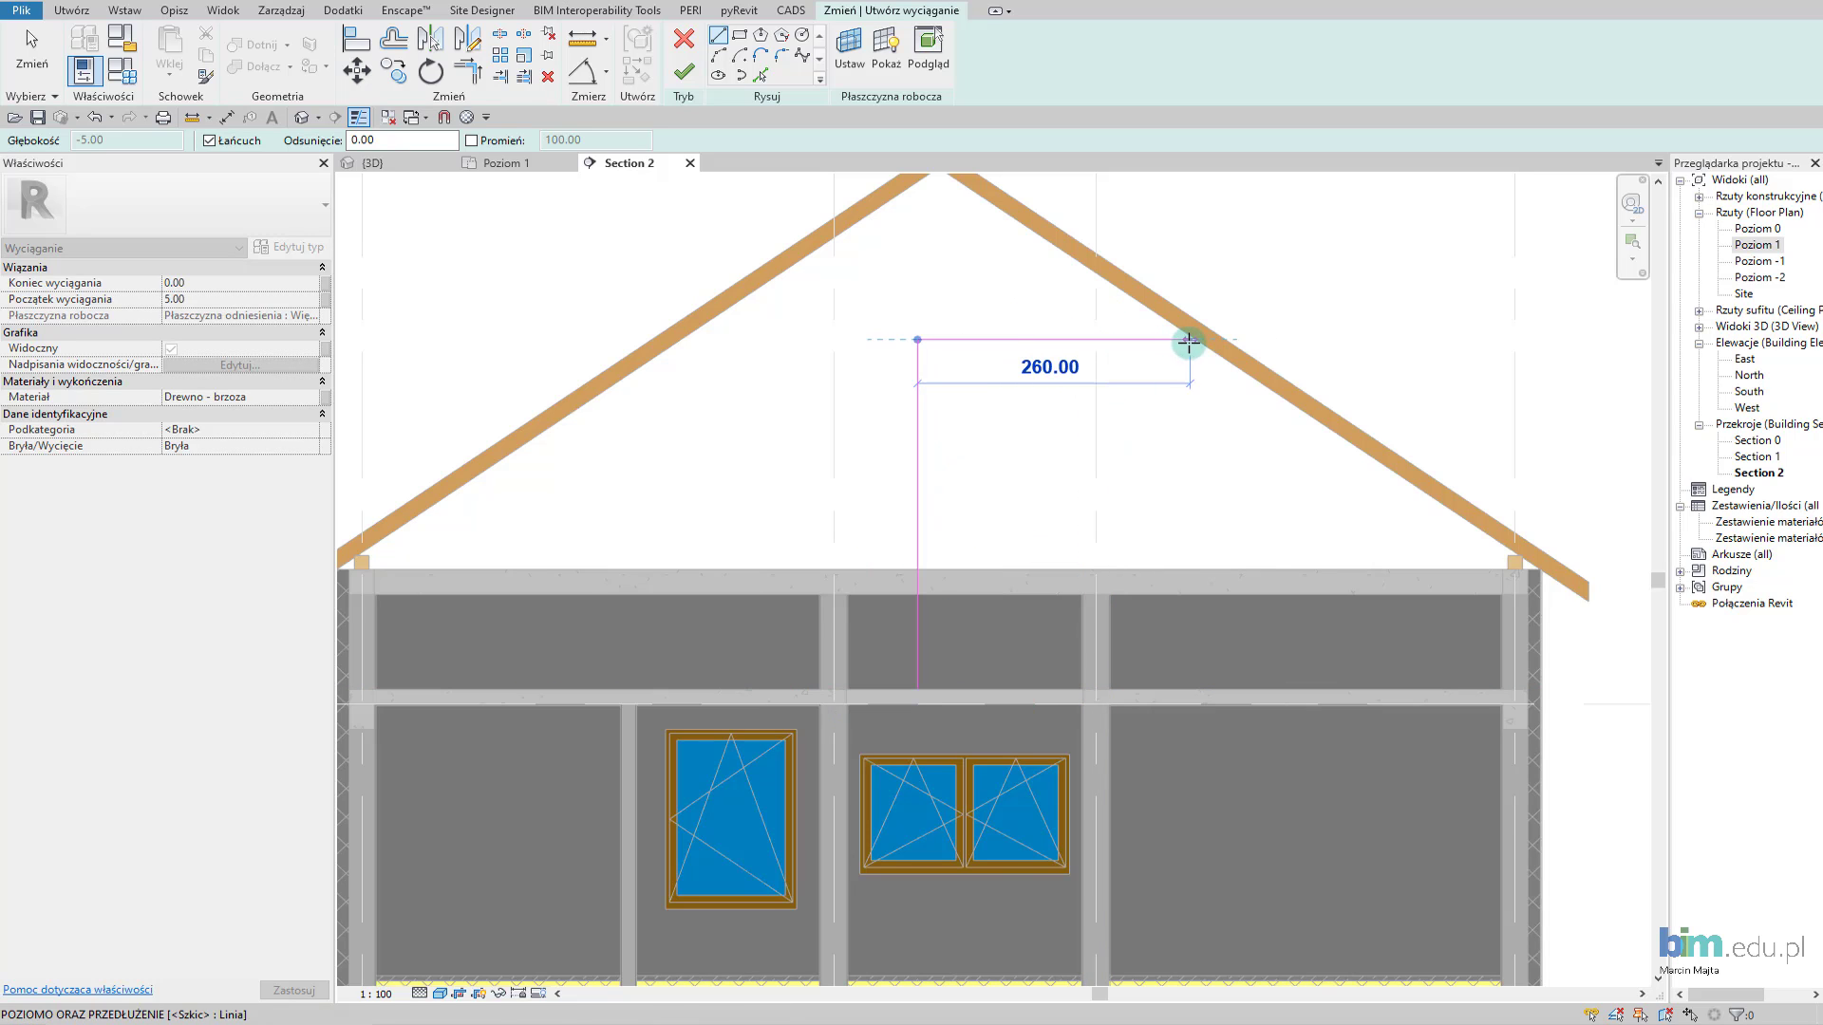
click(1277, 339)
key(Escape)
key(Escape)
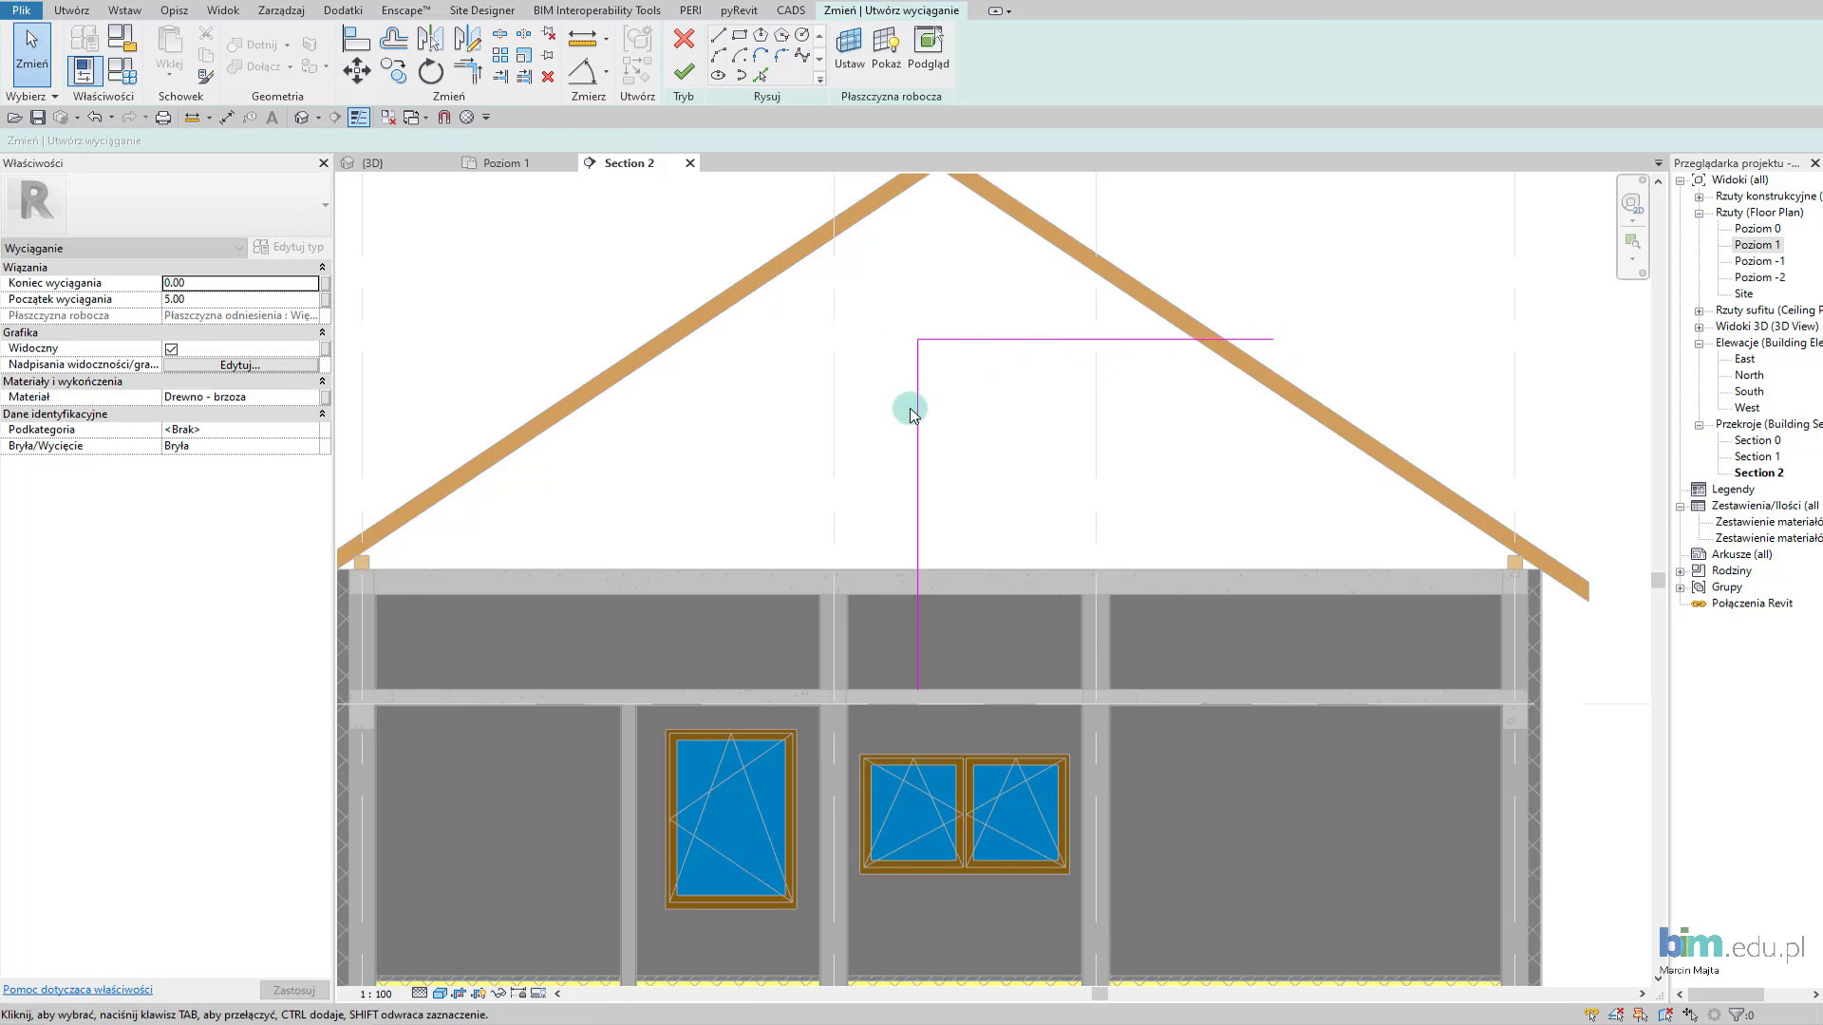
Delete the vertical helper line, keeping only the horizontal collar-tie line.
click(917, 403)
click(815, 432)
middle_drag(815, 432, 883, 493)
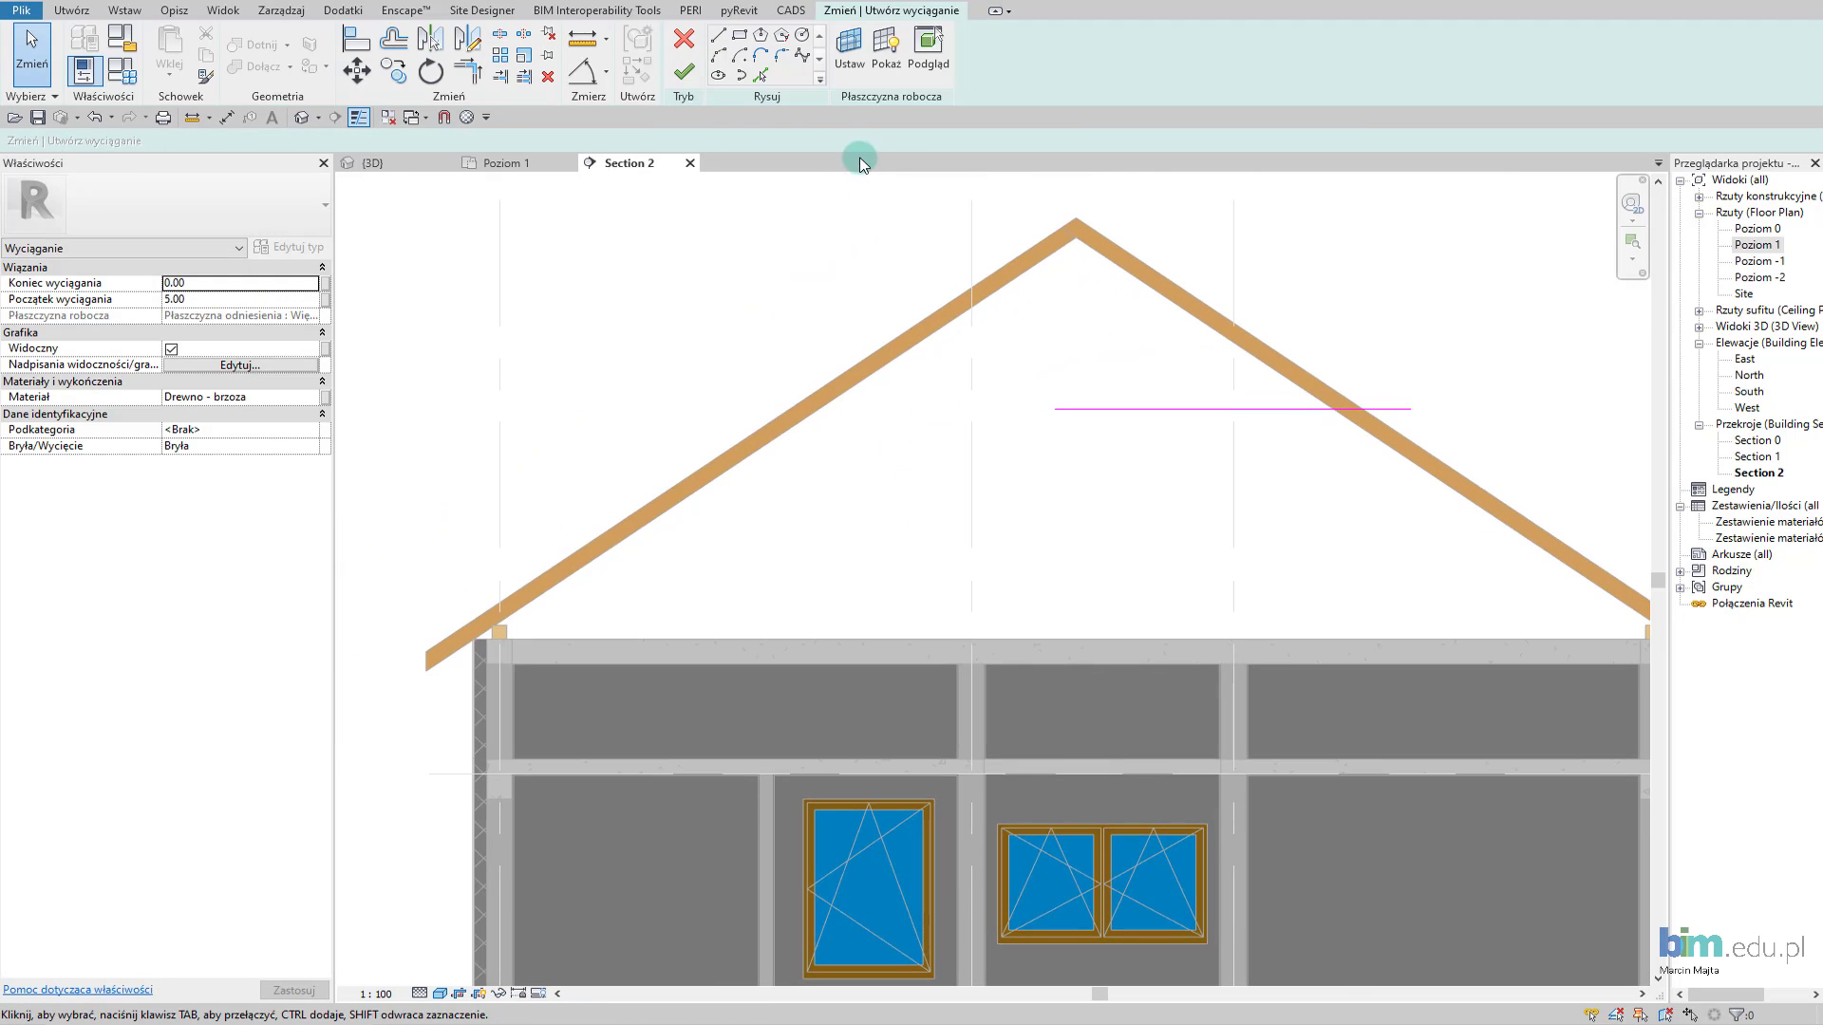
click(769, 89)
Pick both rafters' top edges and add a copy of the tie line at offset -14.
click(858, 348)
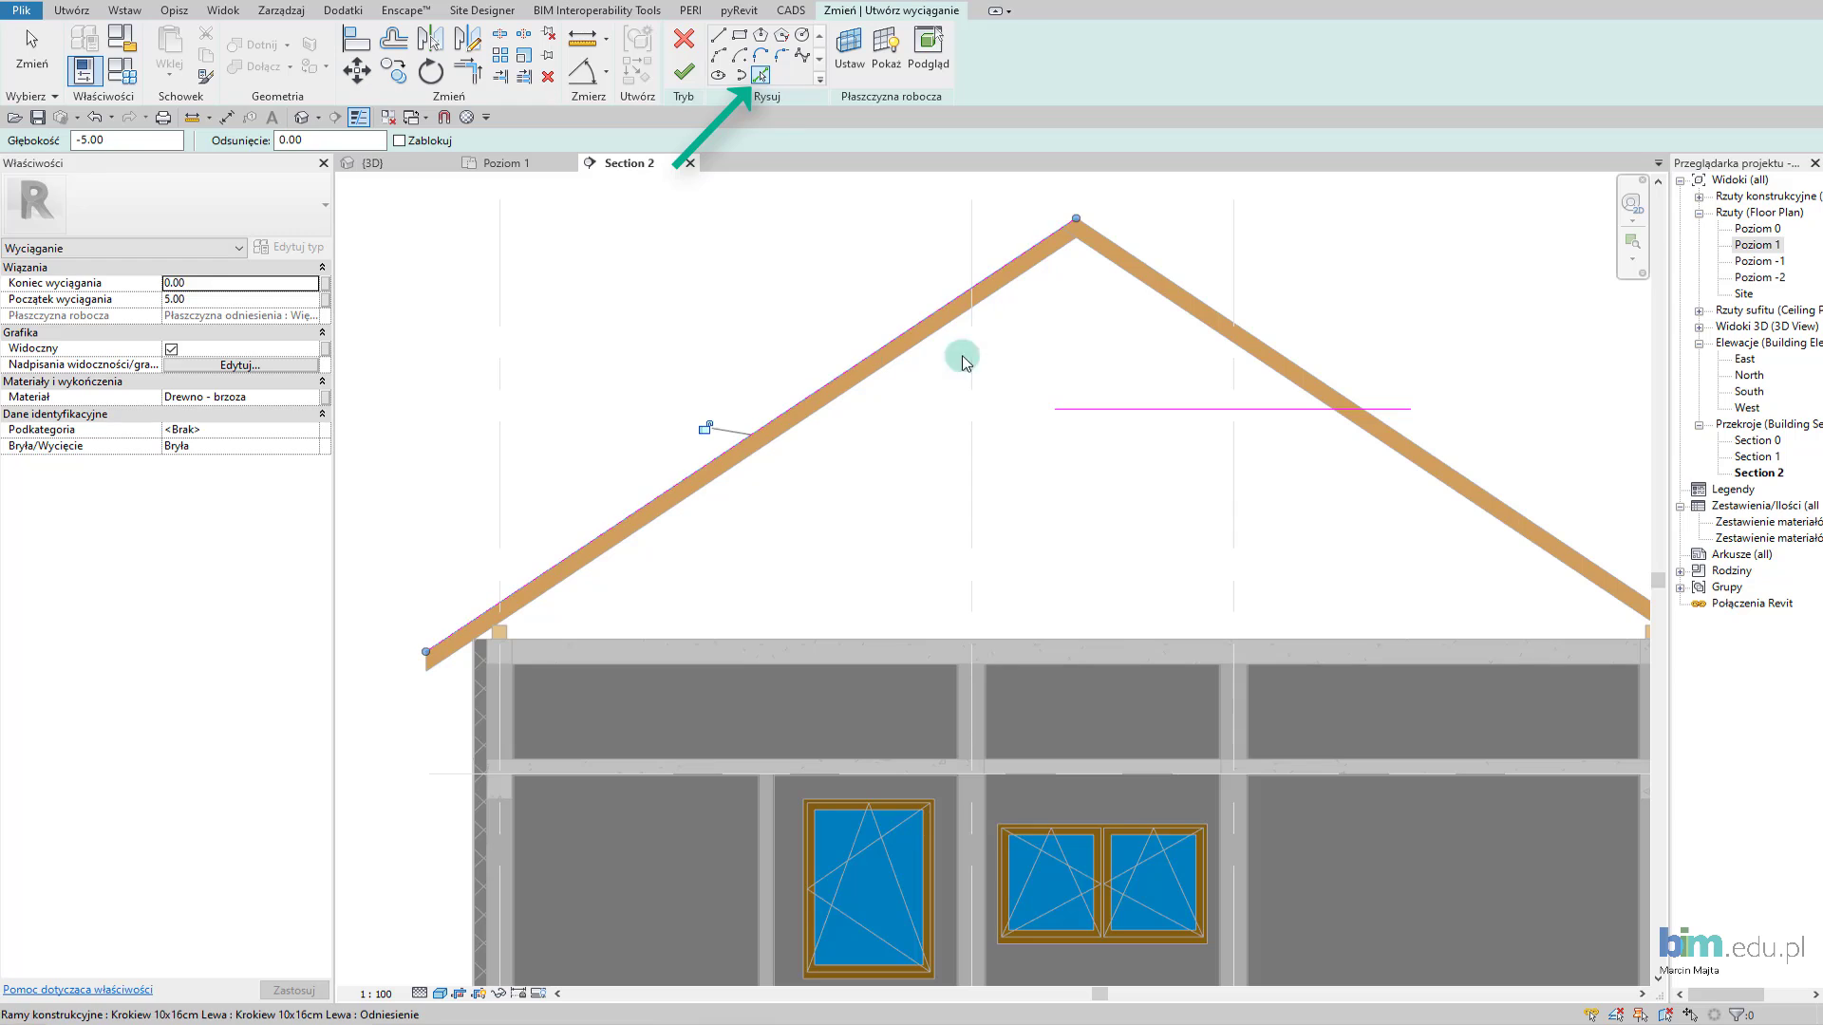
click(1276, 345)
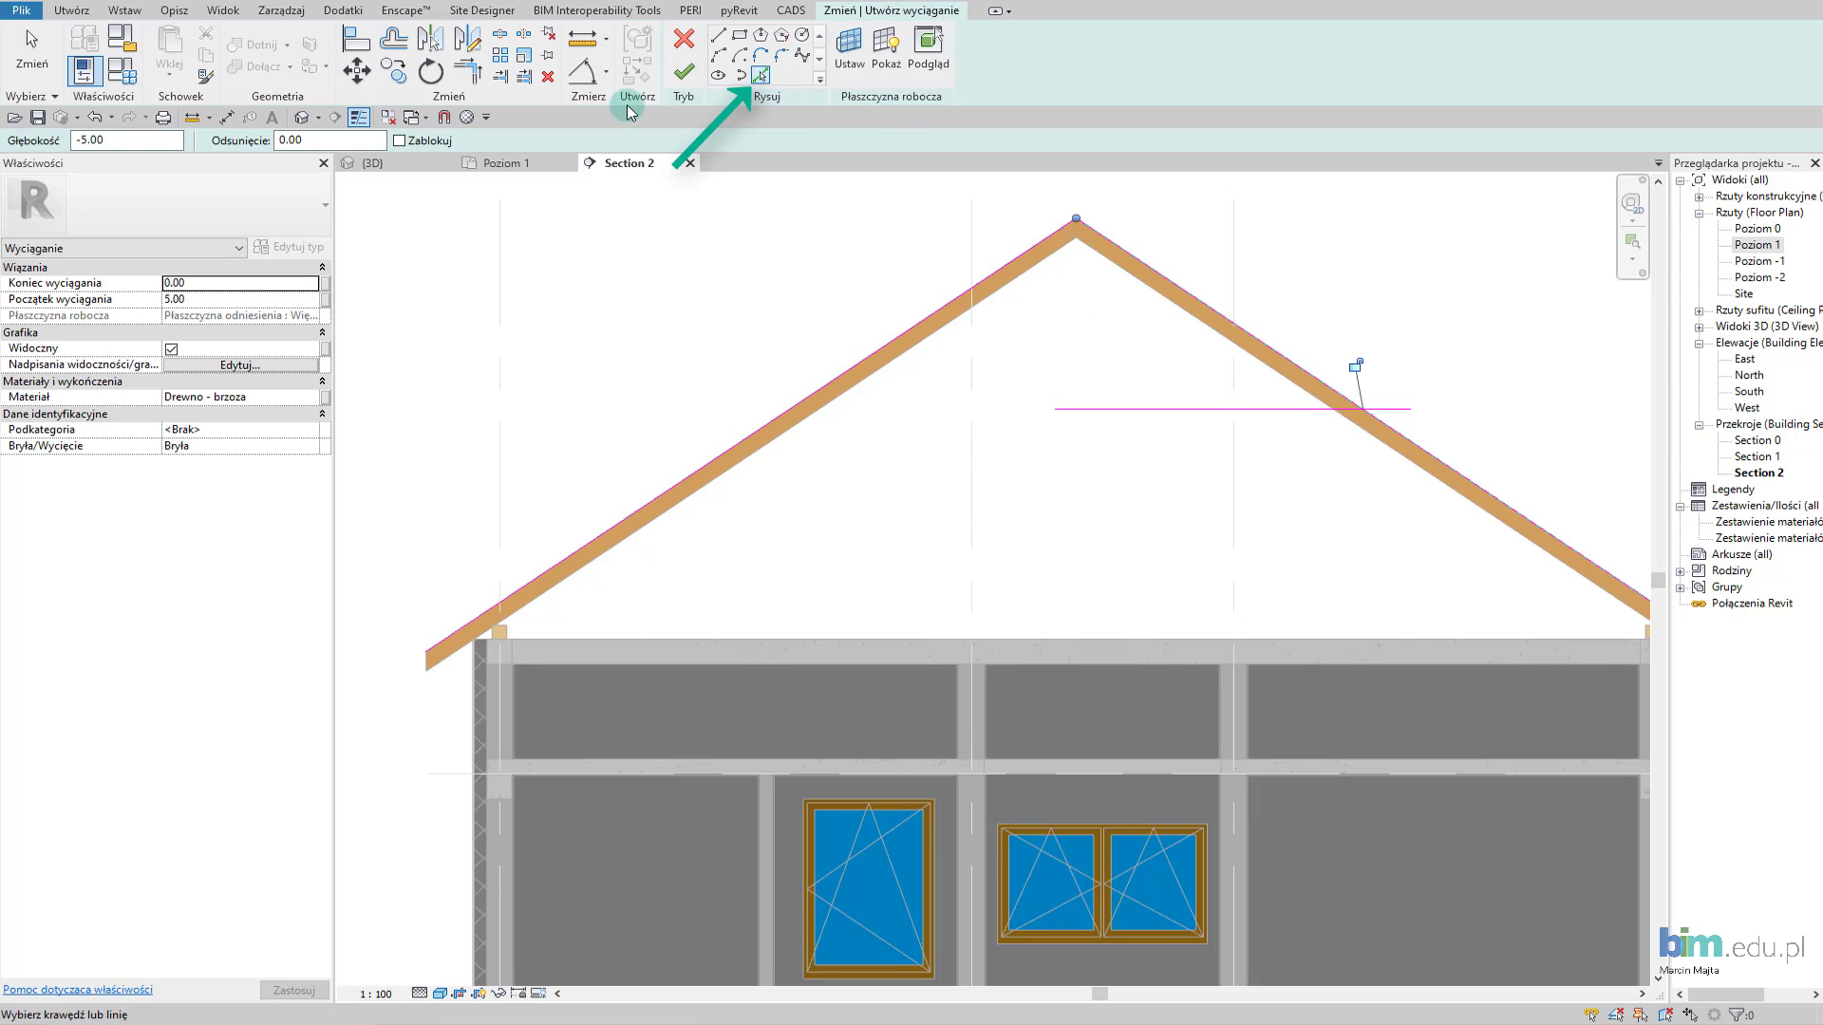
double_click(281, 139)
text(-14)
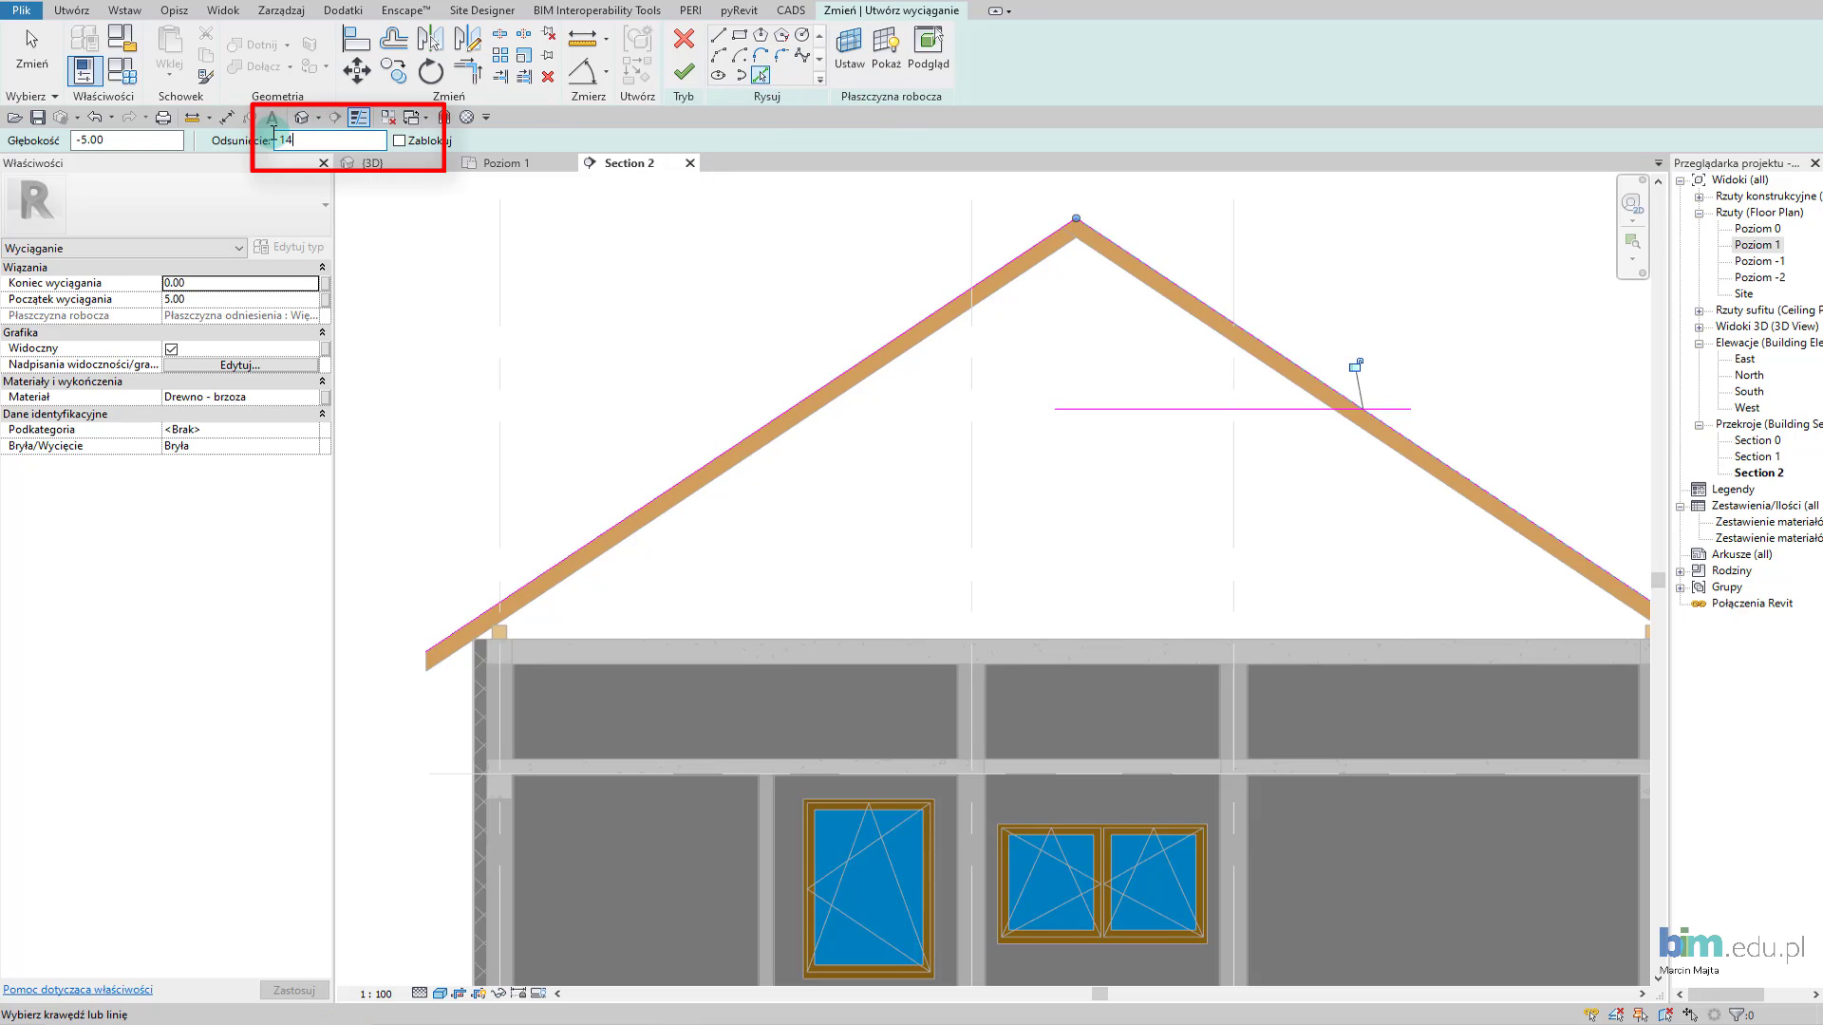
click(1193, 413)
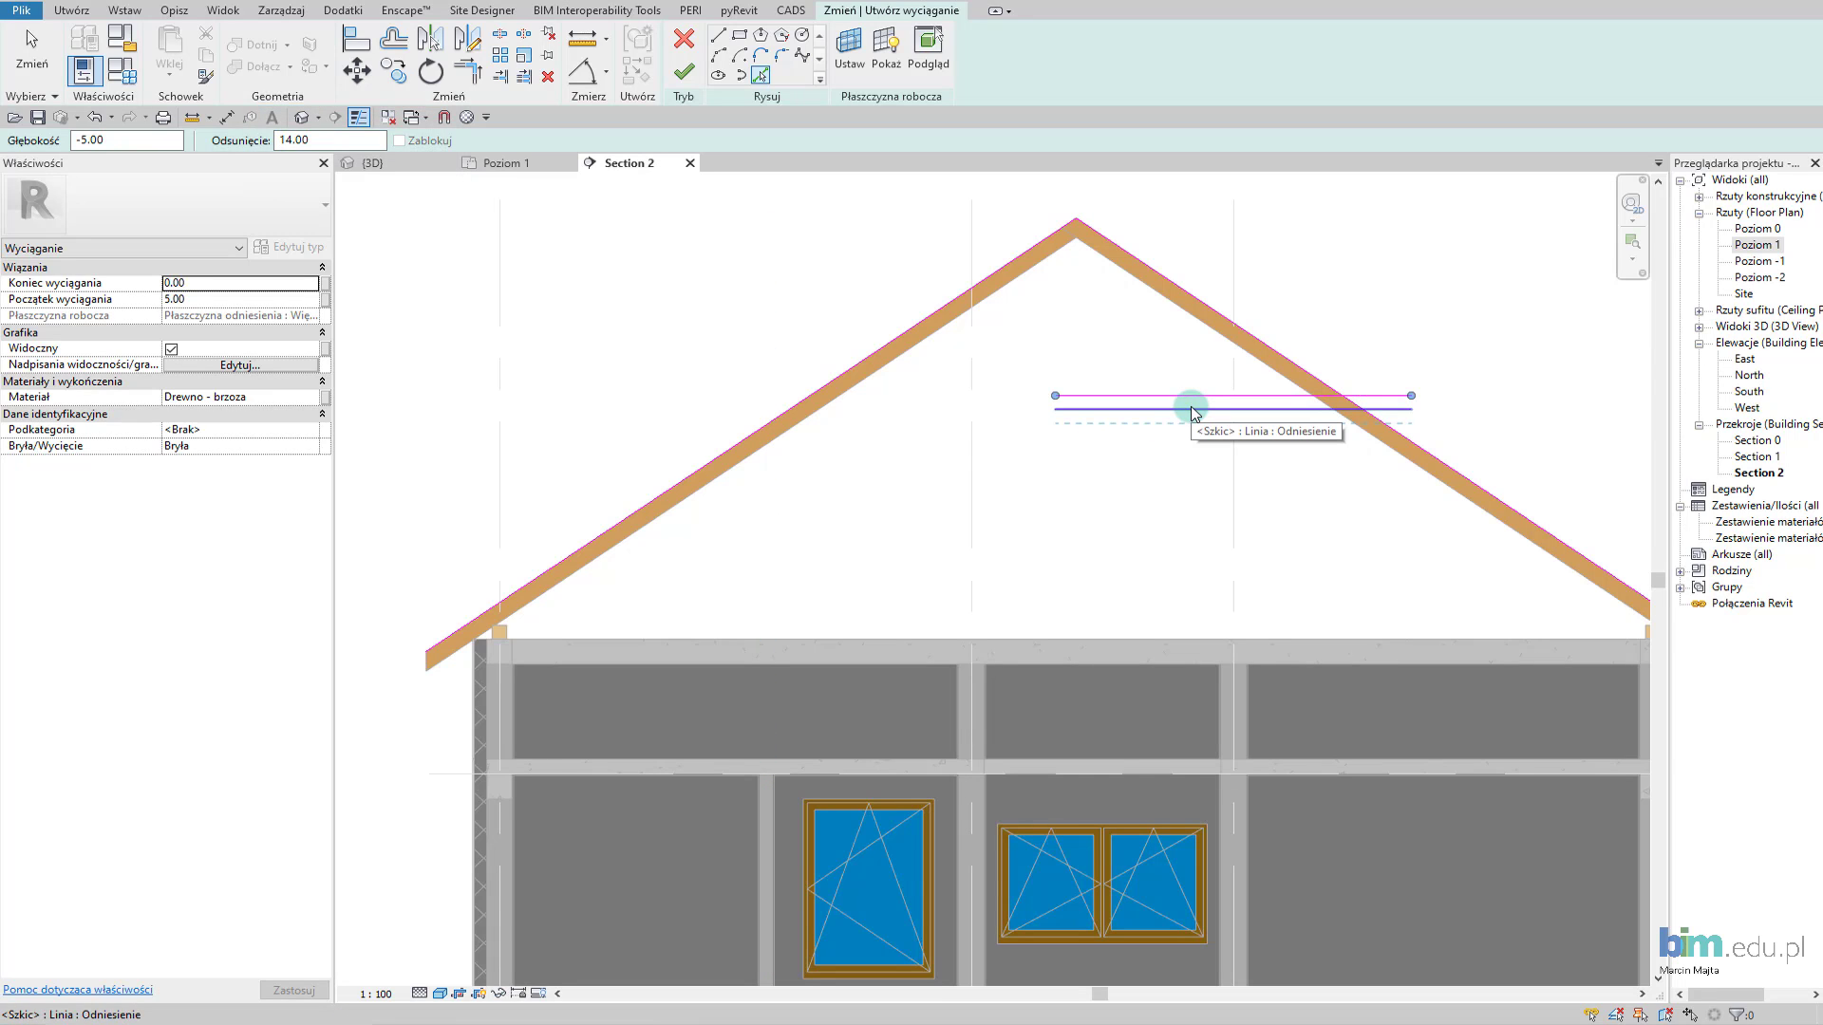
key(Escape)
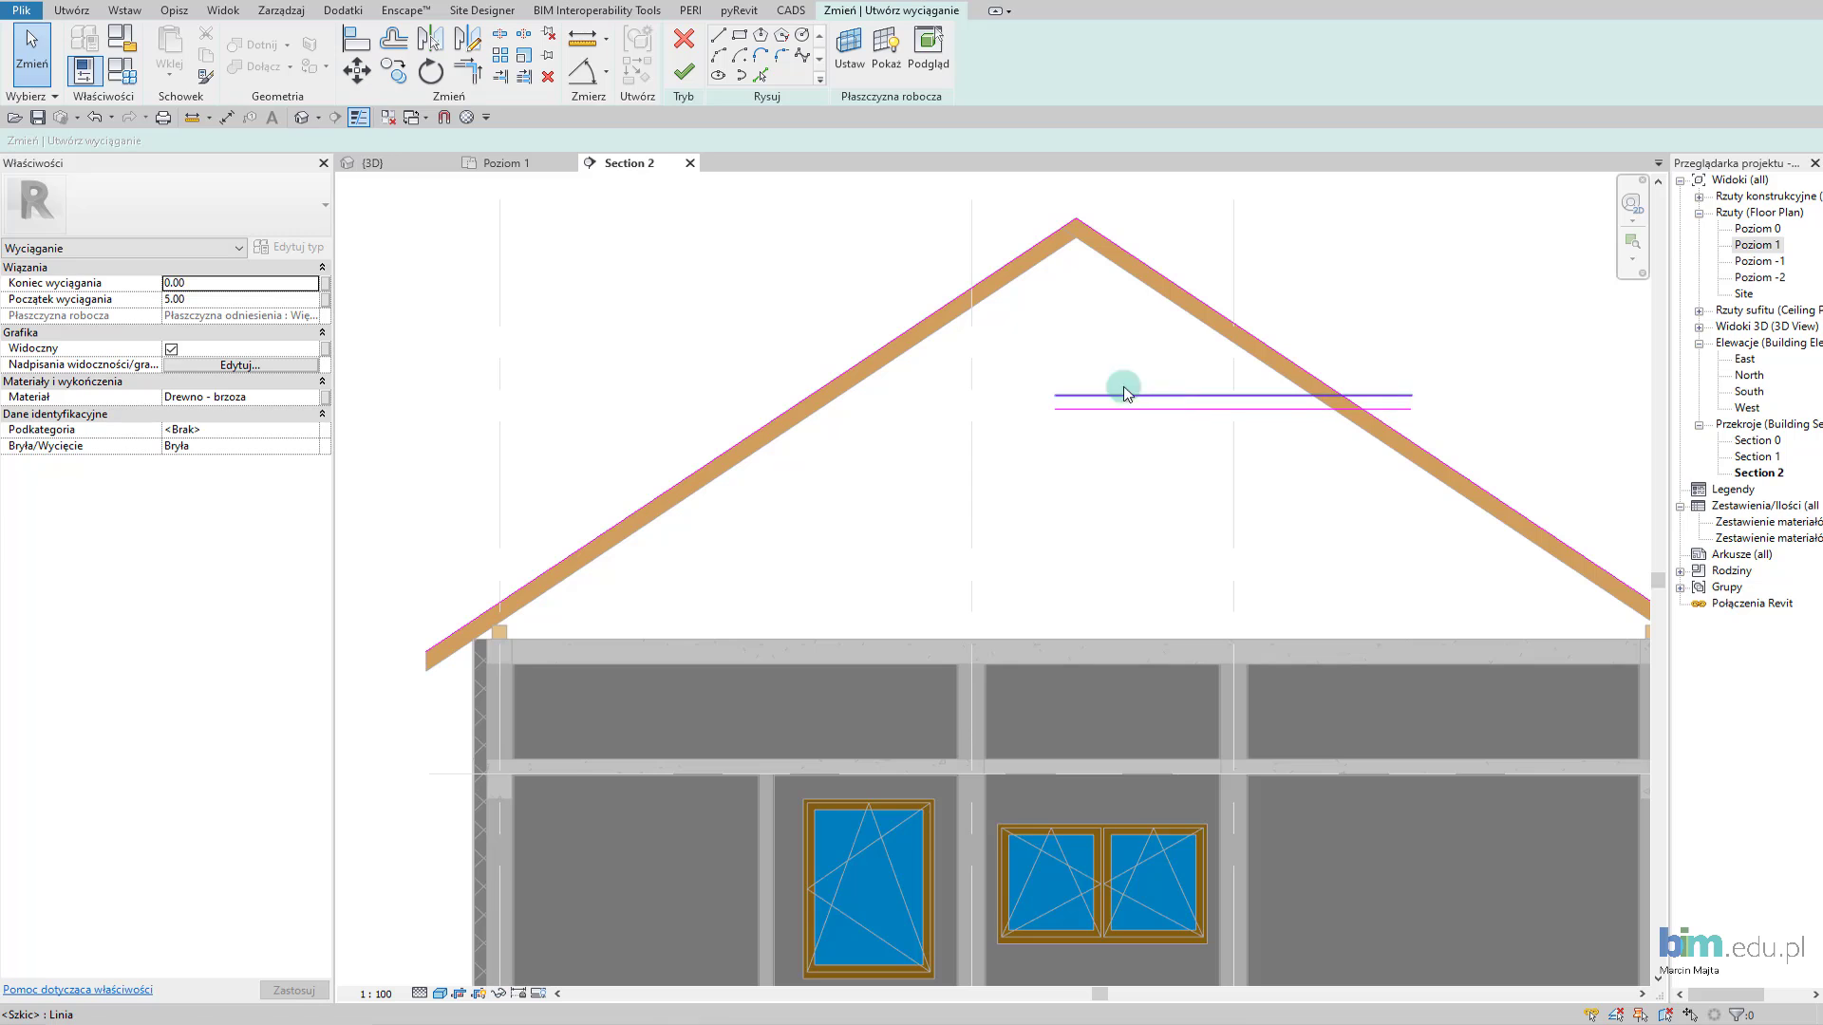
Trim/extend (TR) the tie lines to corners against the left and right rafter edges.
key(t)
key(r)
scroll(1054, 406, up, 2)
scroll(1055, 408, up, 2)
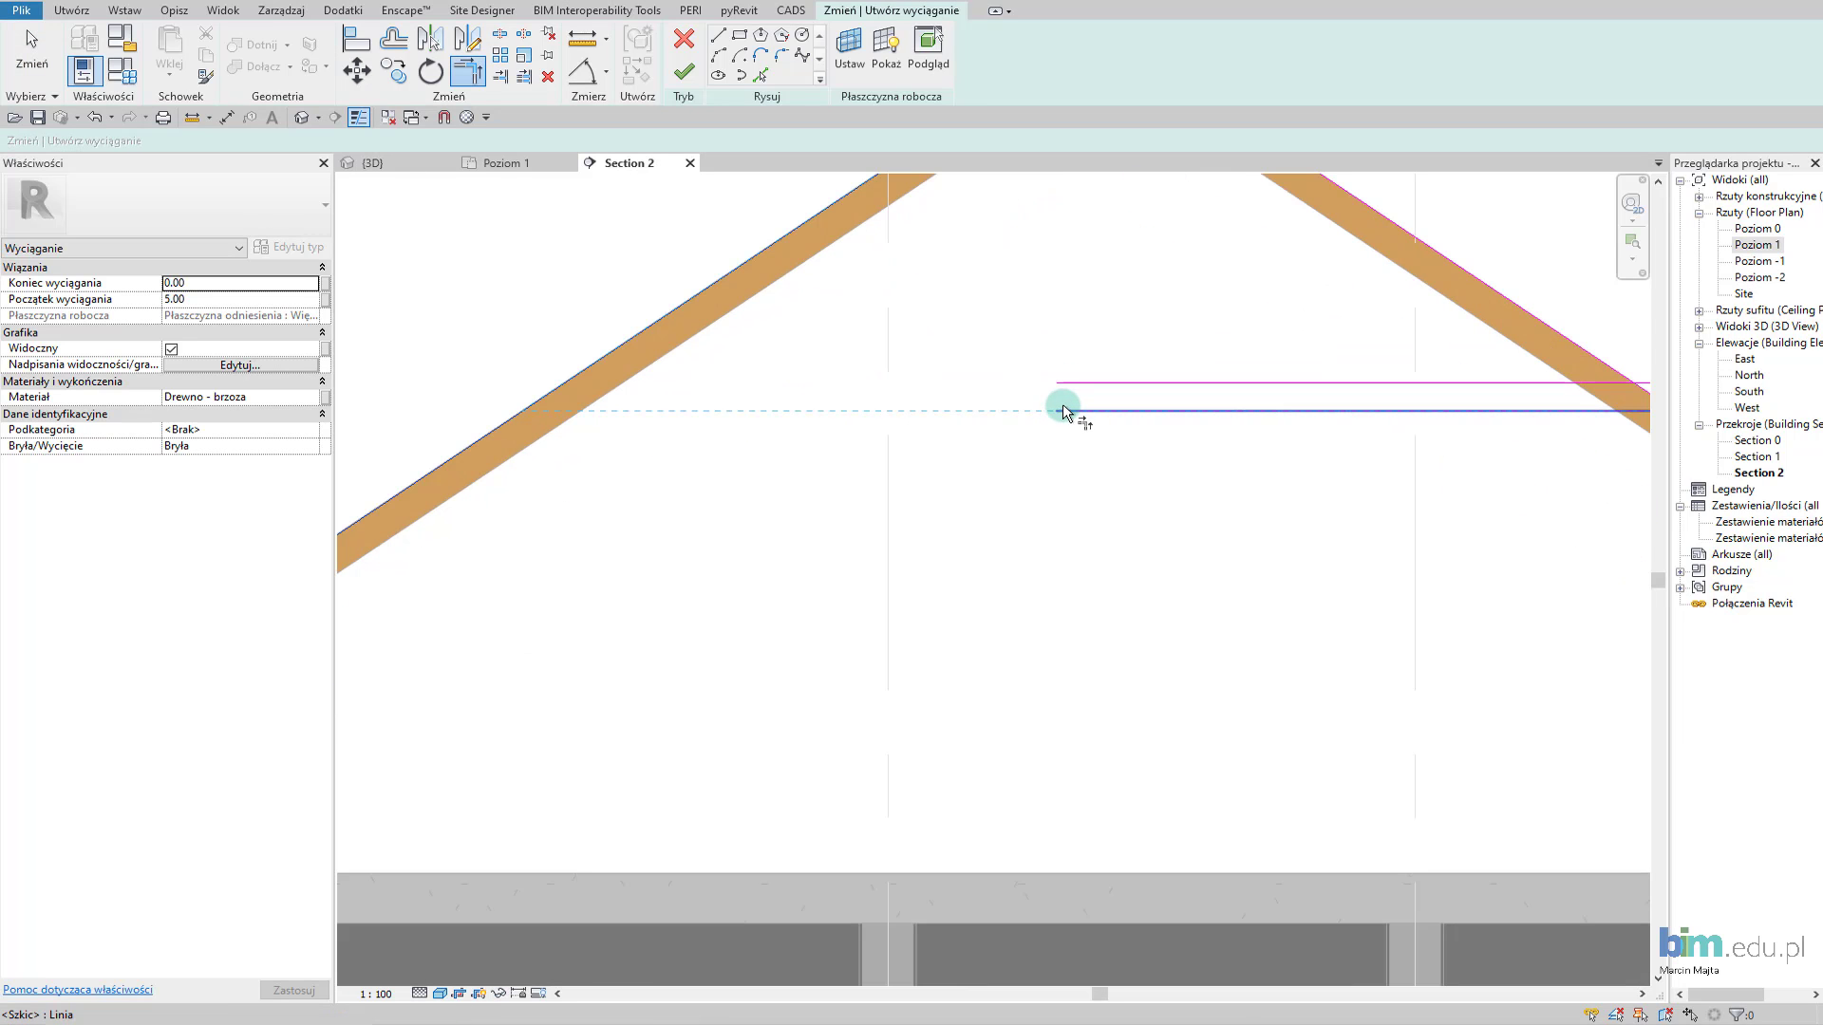
click(545, 395)
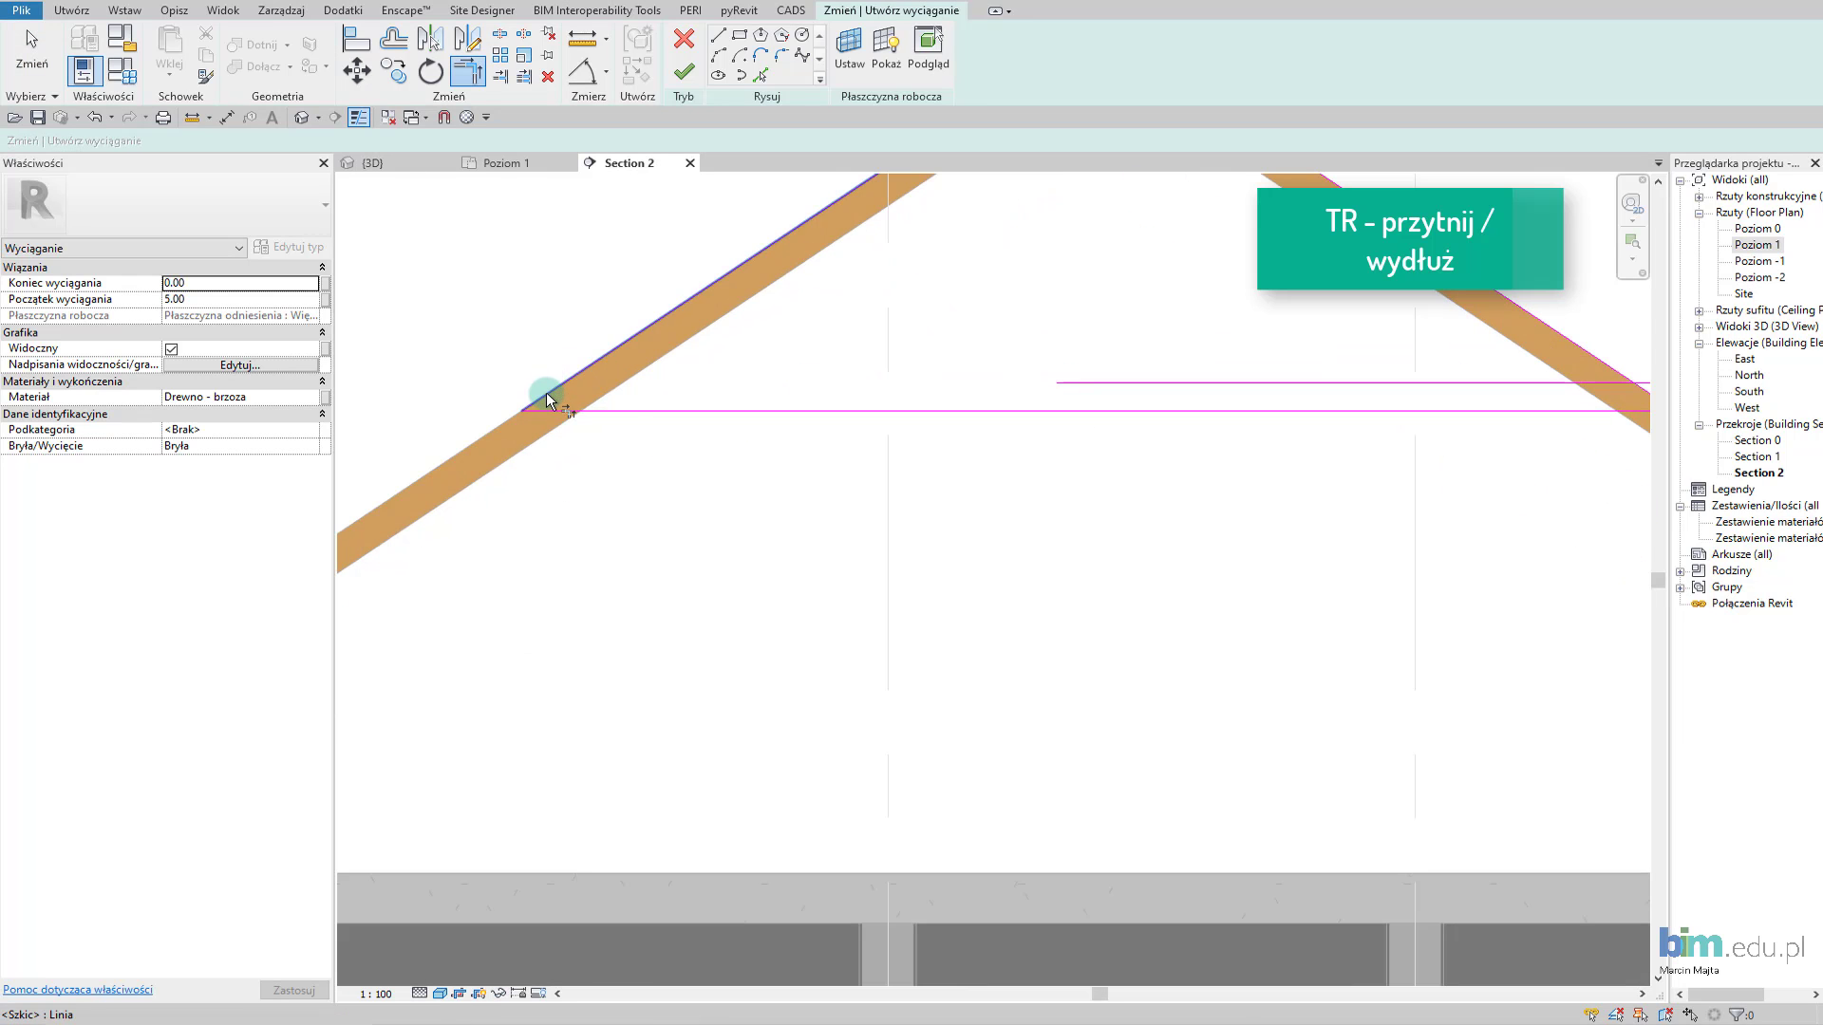
click(1101, 384)
scroll(1102, 389, down, 3)
scroll(1078, 395, up, 2)
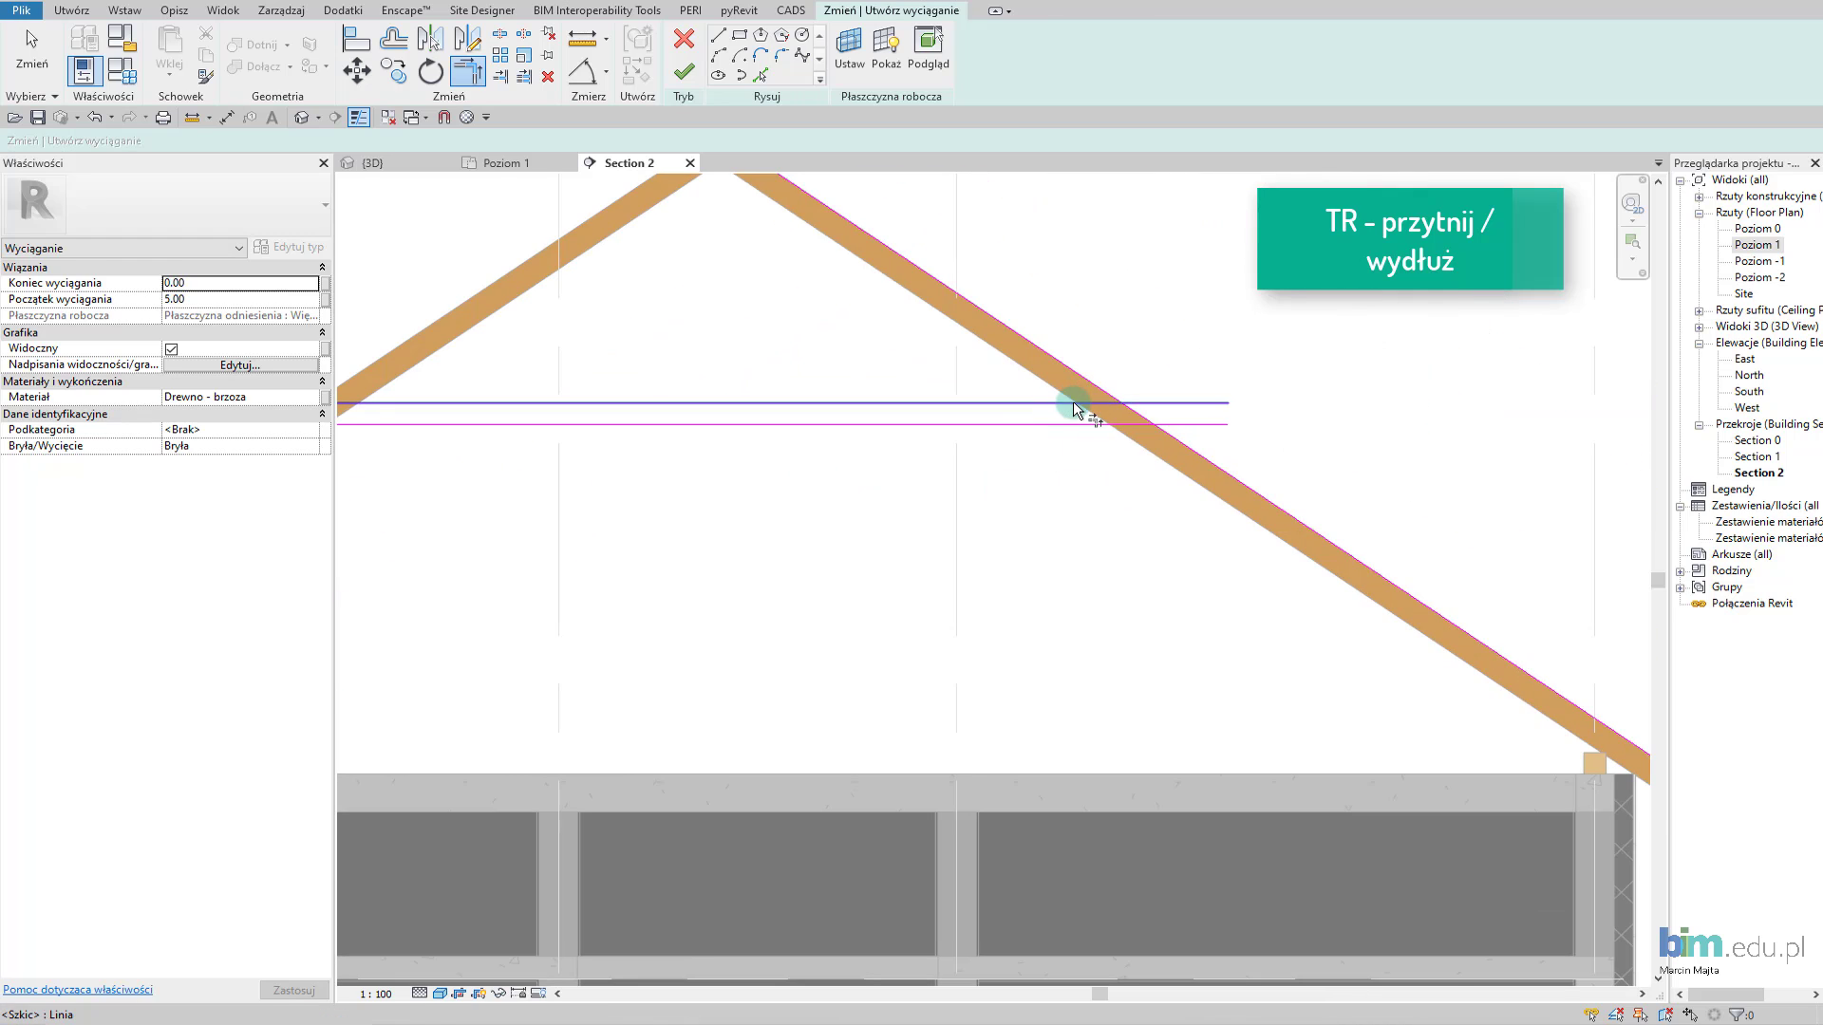
click(1137, 408)
click(1134, 418)
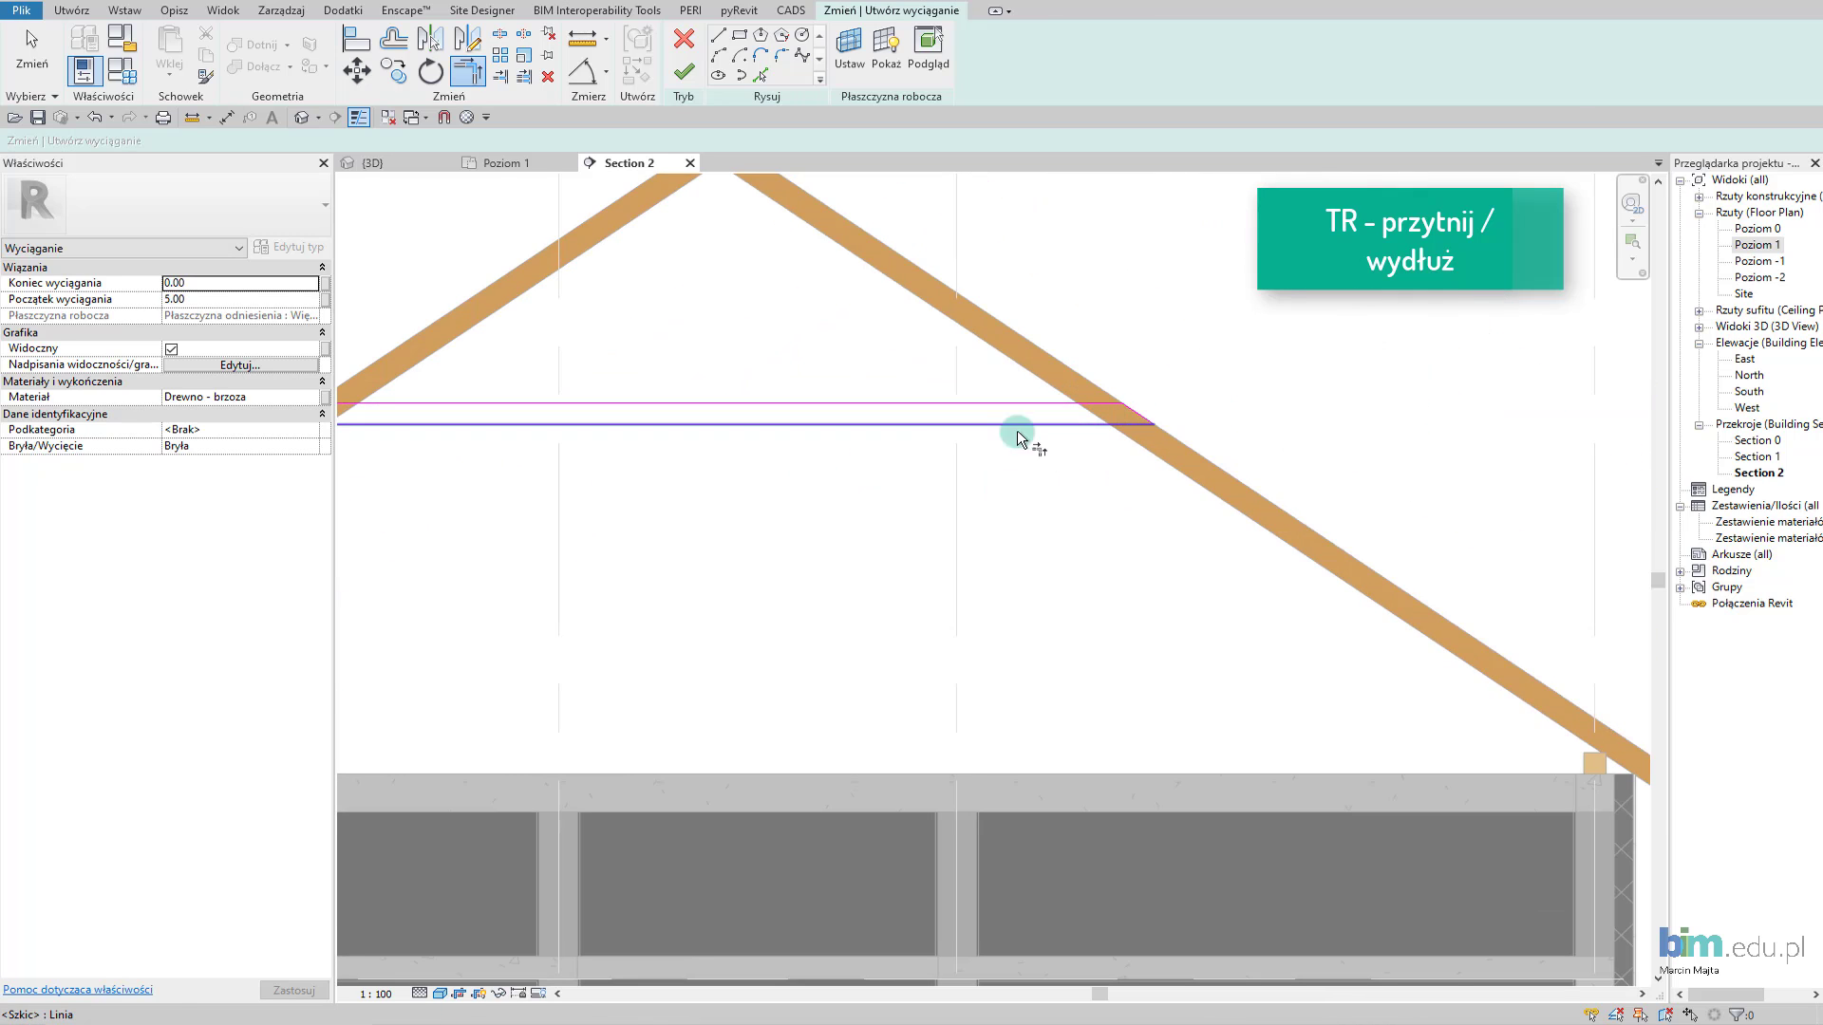
Slide the short sloped sketch edge along the left rafter.
middle_drag(978, 444, 1177, 435)
scroll(619, 419, up, 3)
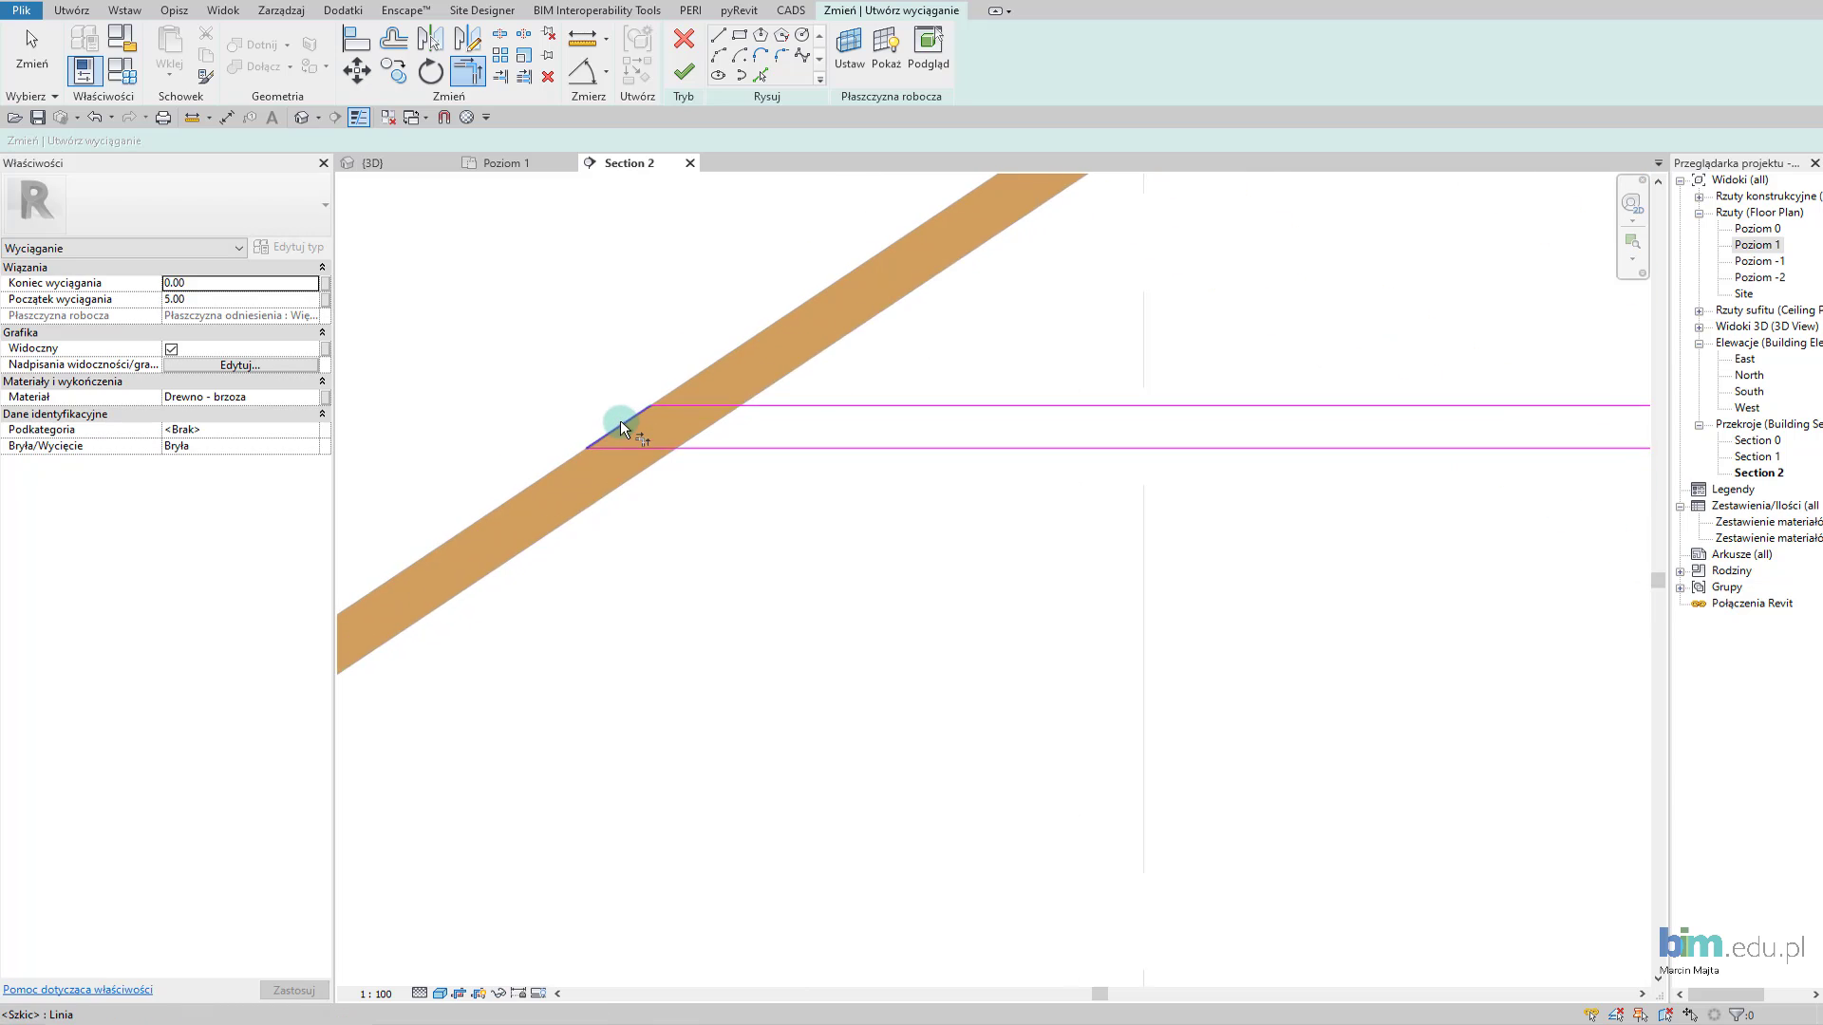
scroll(630, 418, up, 2)
click(630, 418)
drag(643, 420, 793, 435)
scroll(1159, 500, down, 2)
scroll(1261, 522, down, 2)
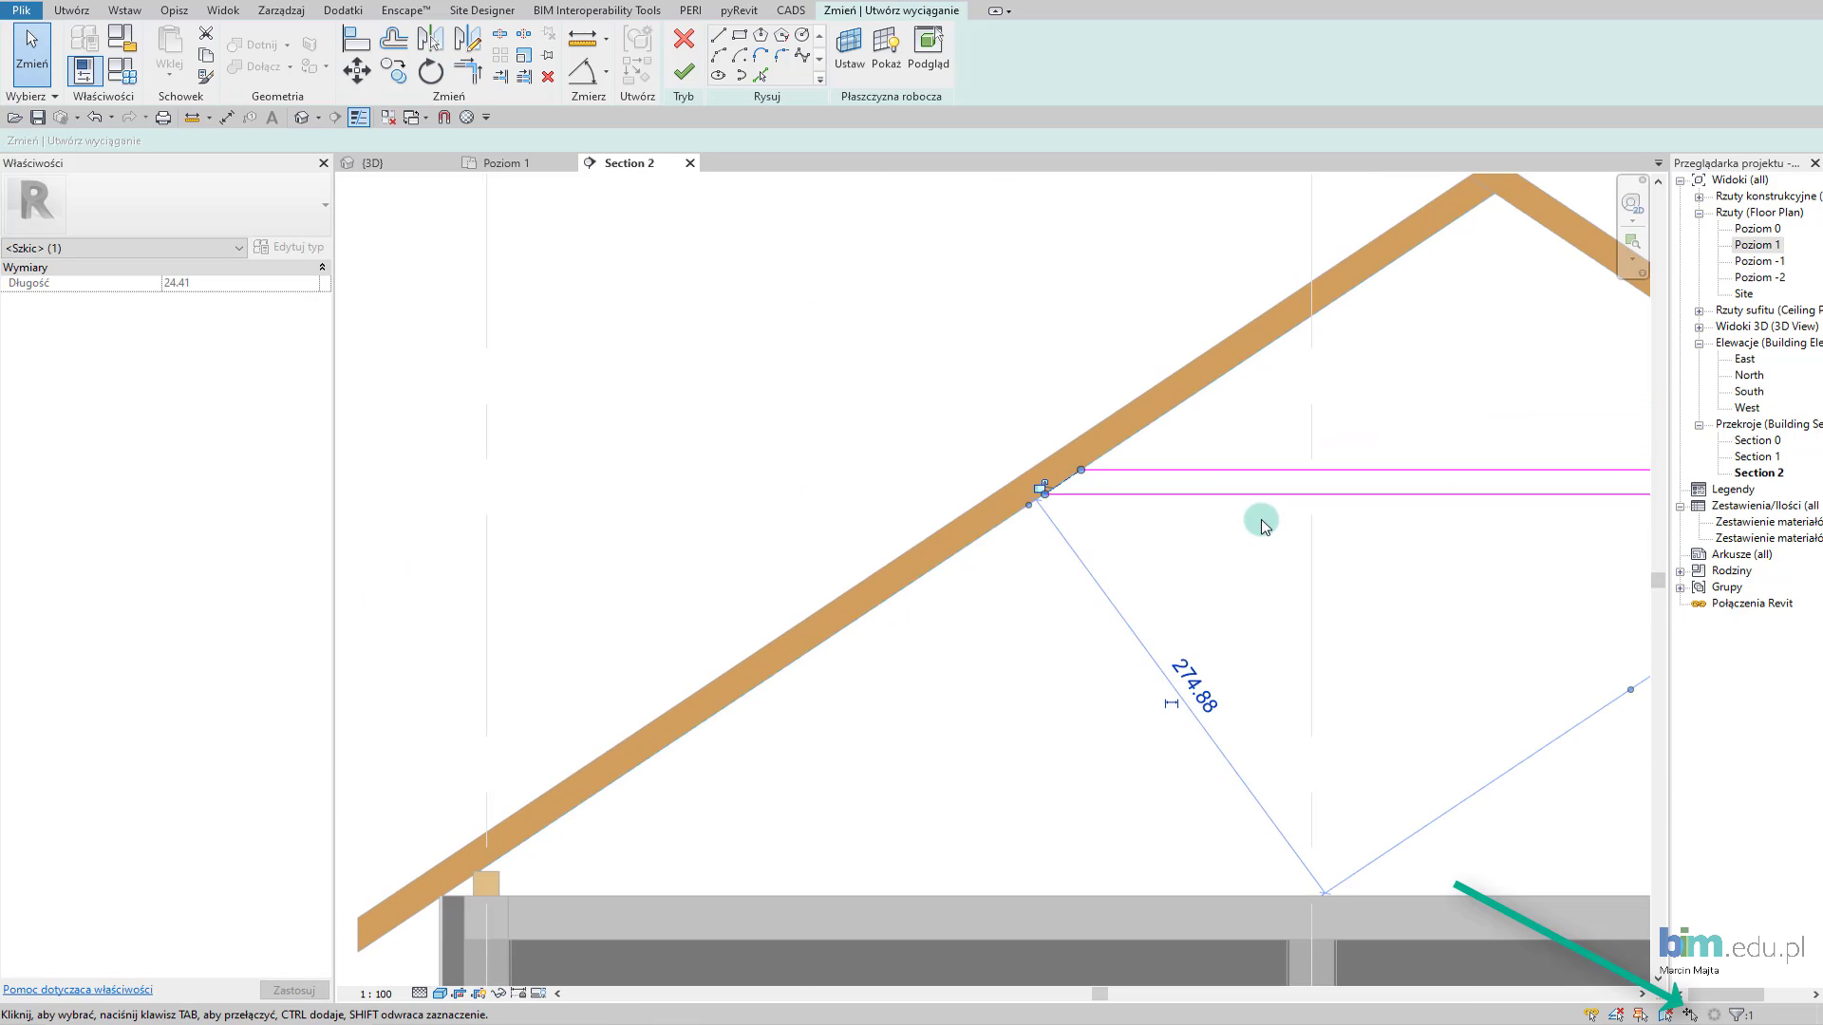
scroll(1250, 528, right, 5)
scroll(1212, 501, up, 4)
Slide the short sketch segment along the right rafter to close the tie outline.
click(1210, 437)
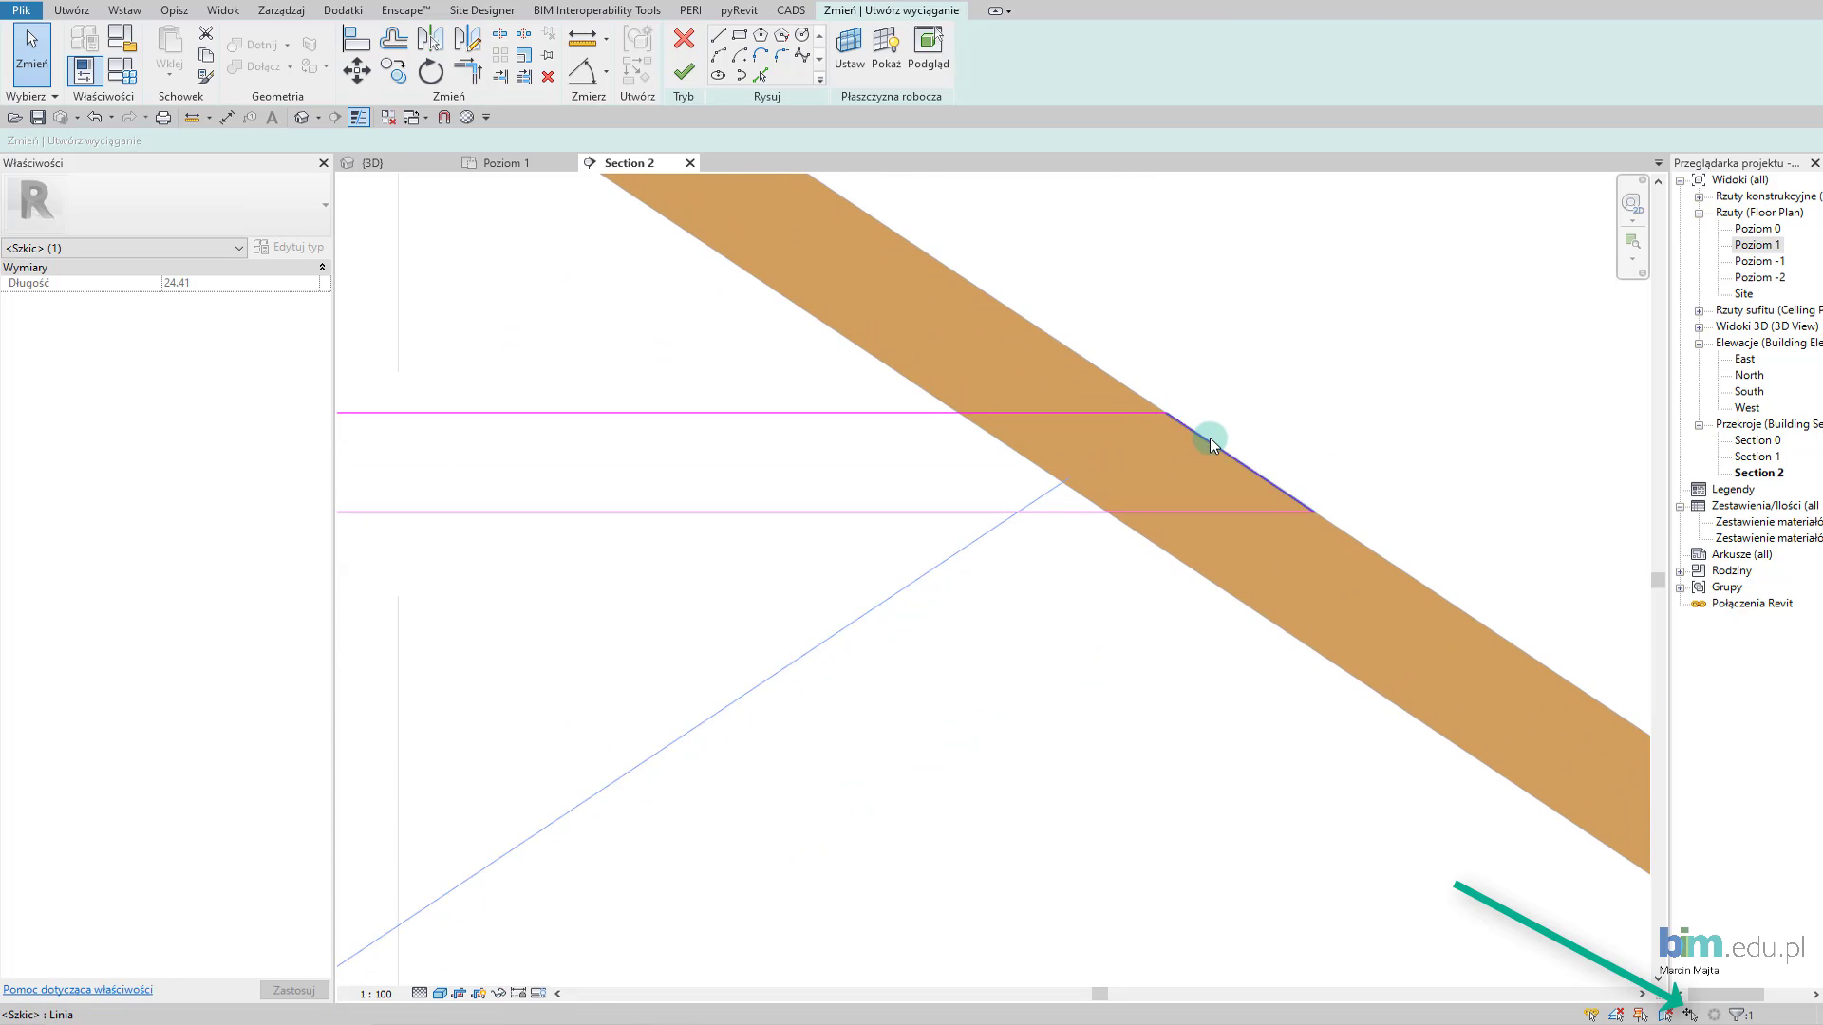
drag(1210, 443, 1050, 456)
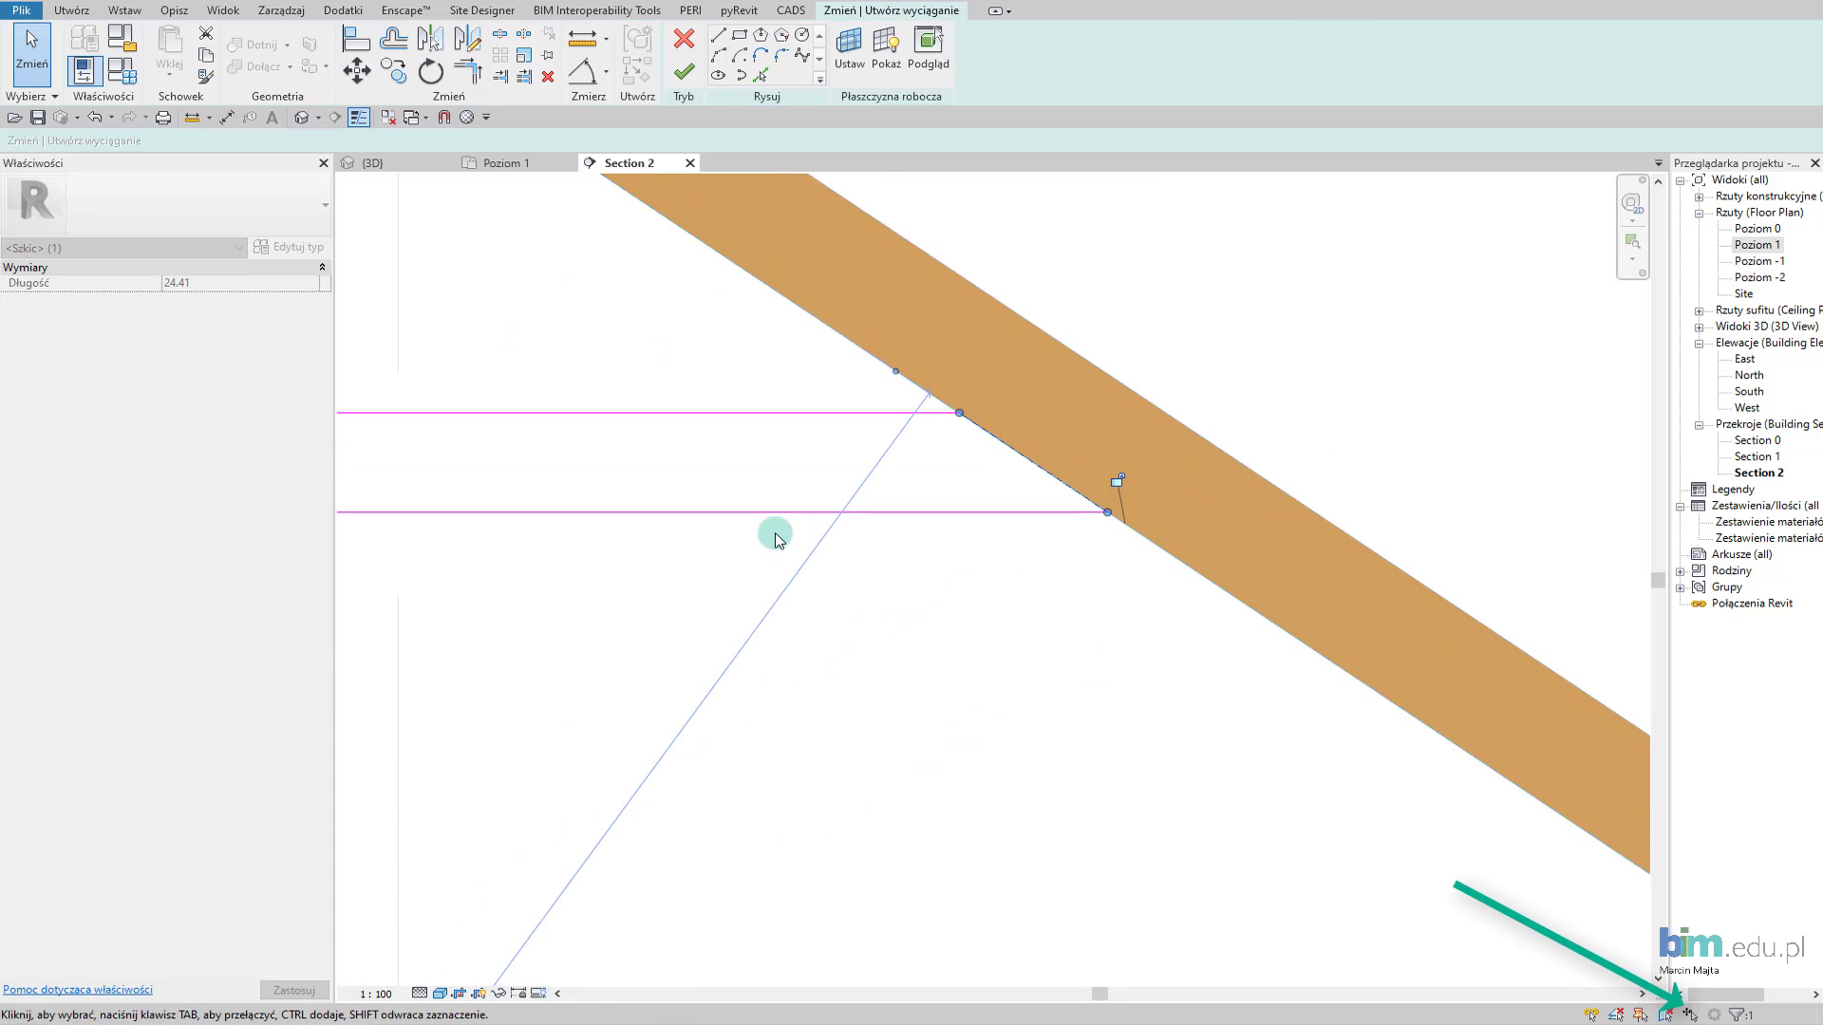
scroll(698, 567, down, 4)
middle_drag(698, 567, 1152, 573)
scroll(835, 565, down, 2)
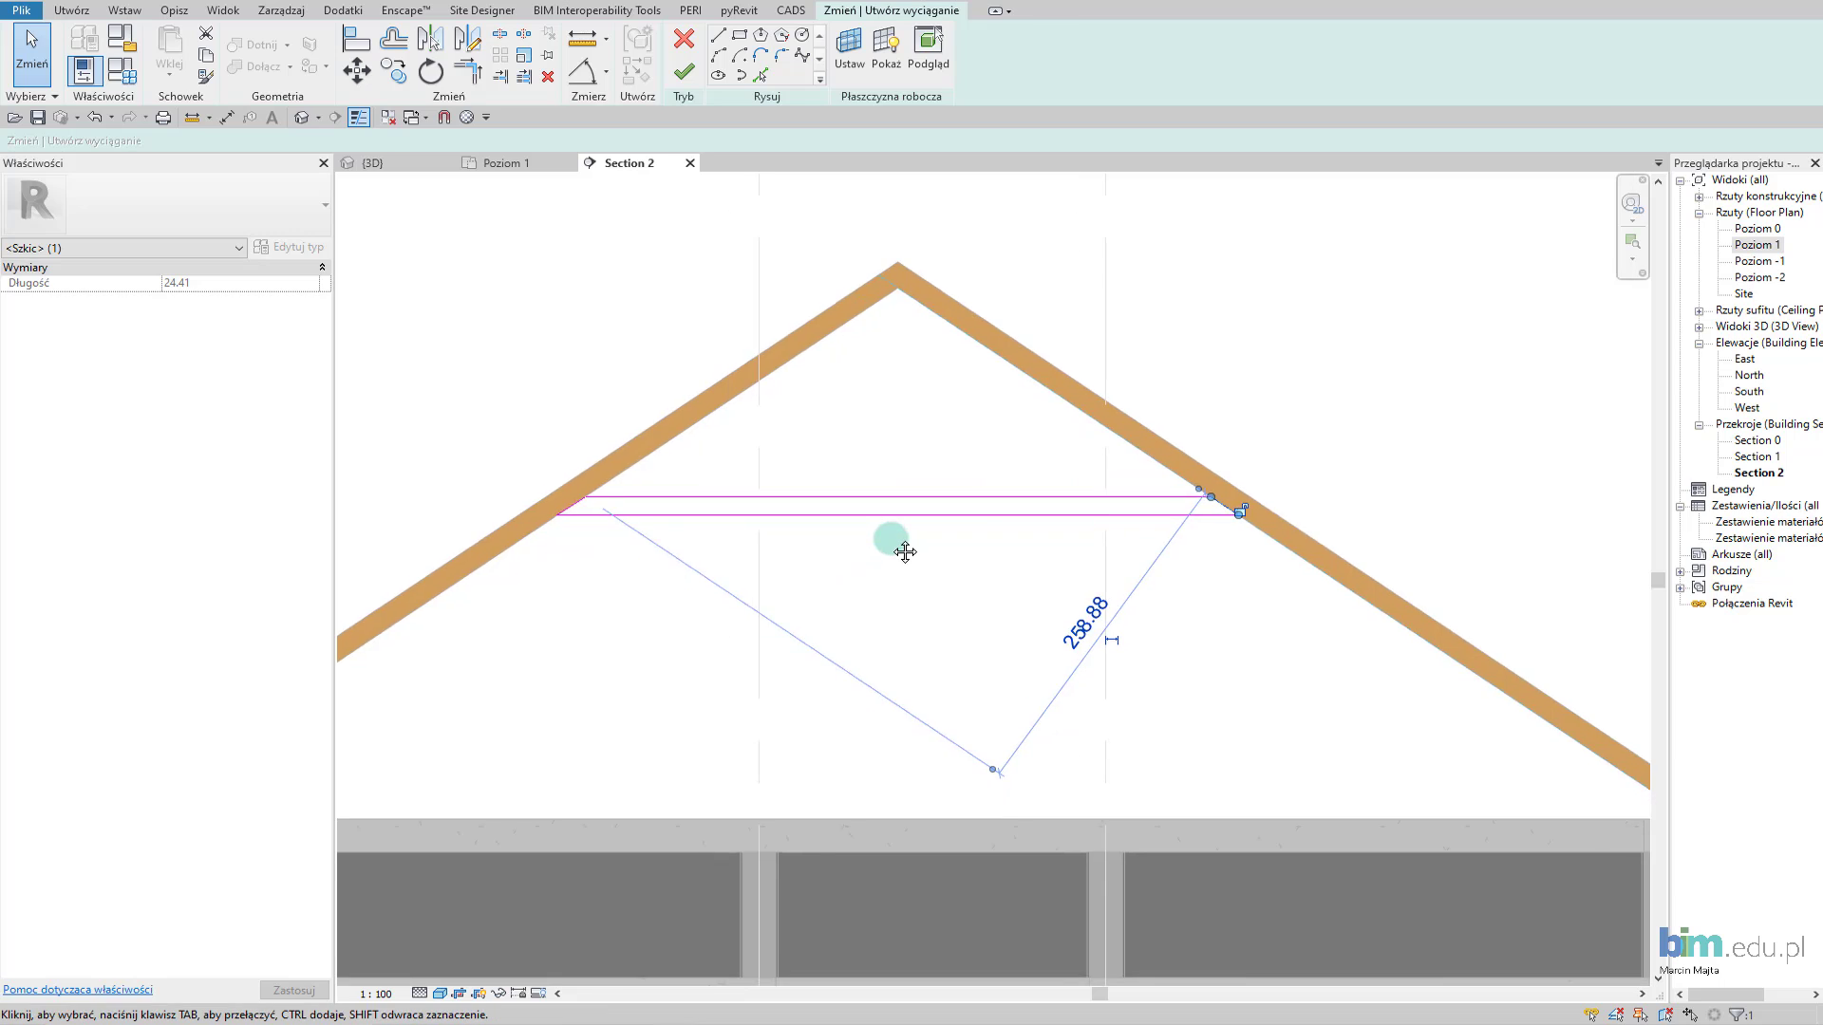
scroll(591, 414, down, 1)
click(600, 361)
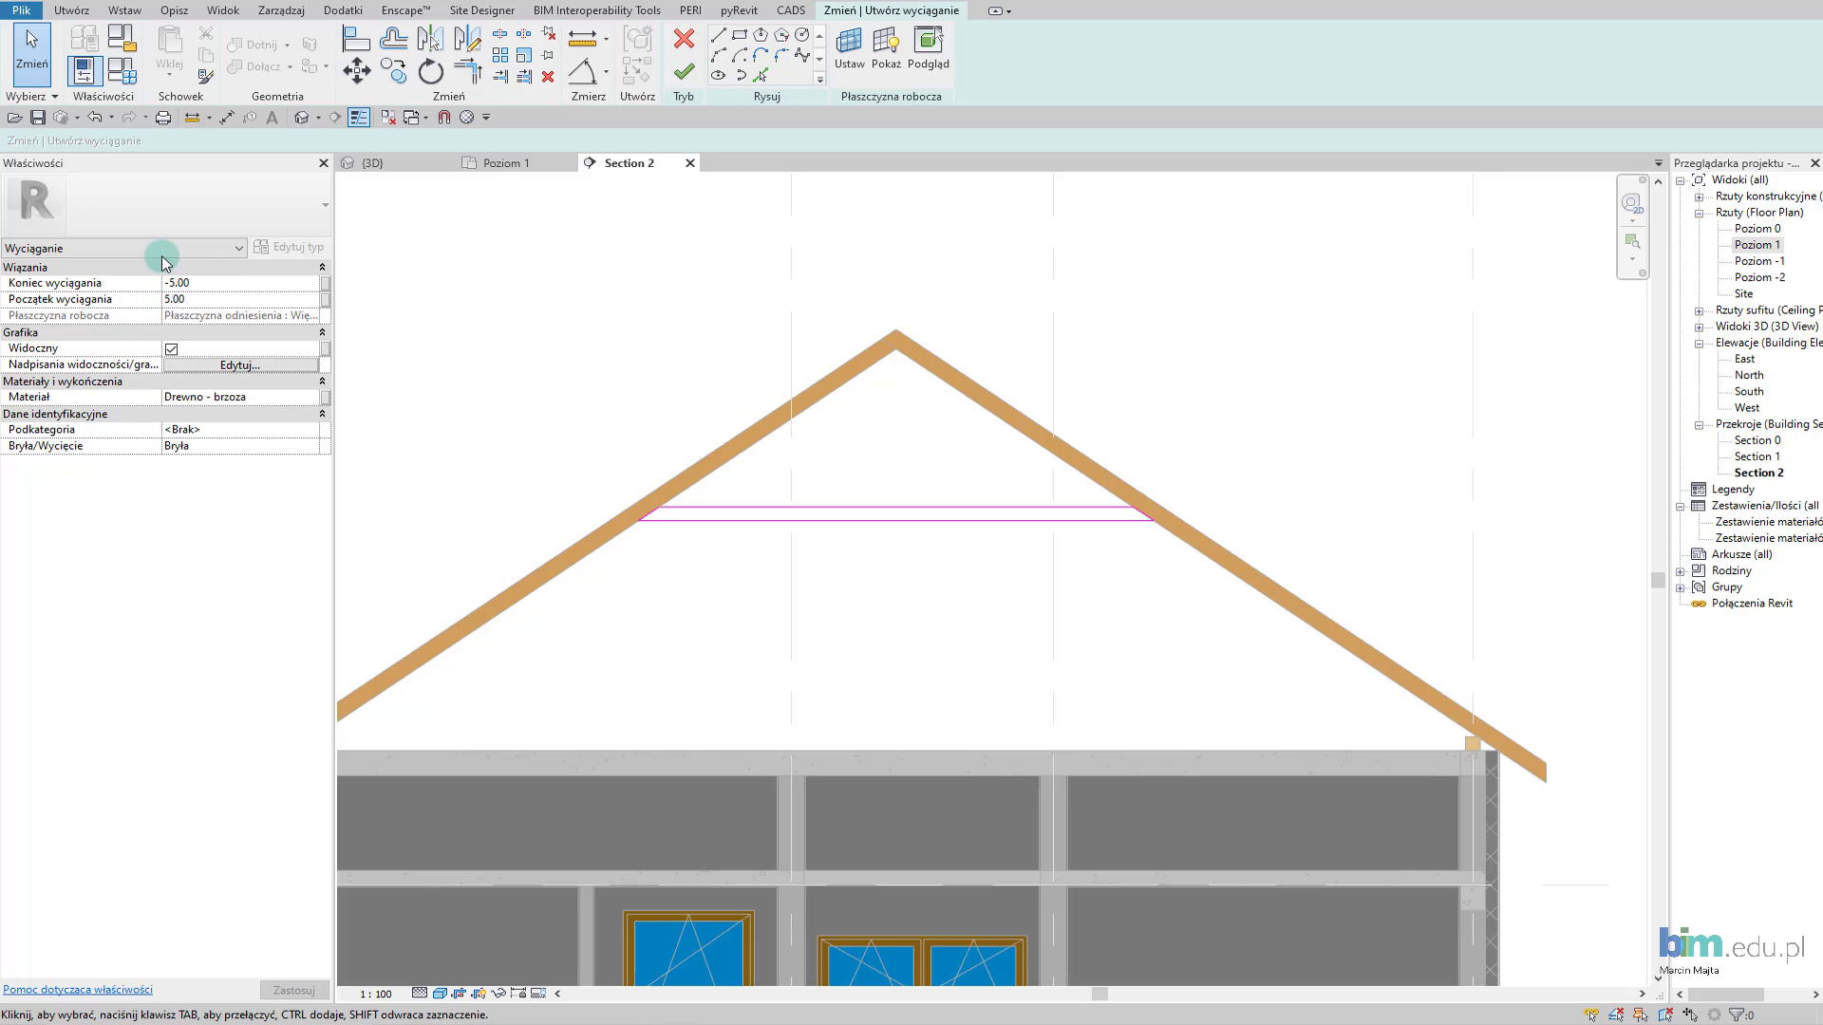
Finish the sketch to create the solid Jętka tie extrusion and select it.
click(682, 72)
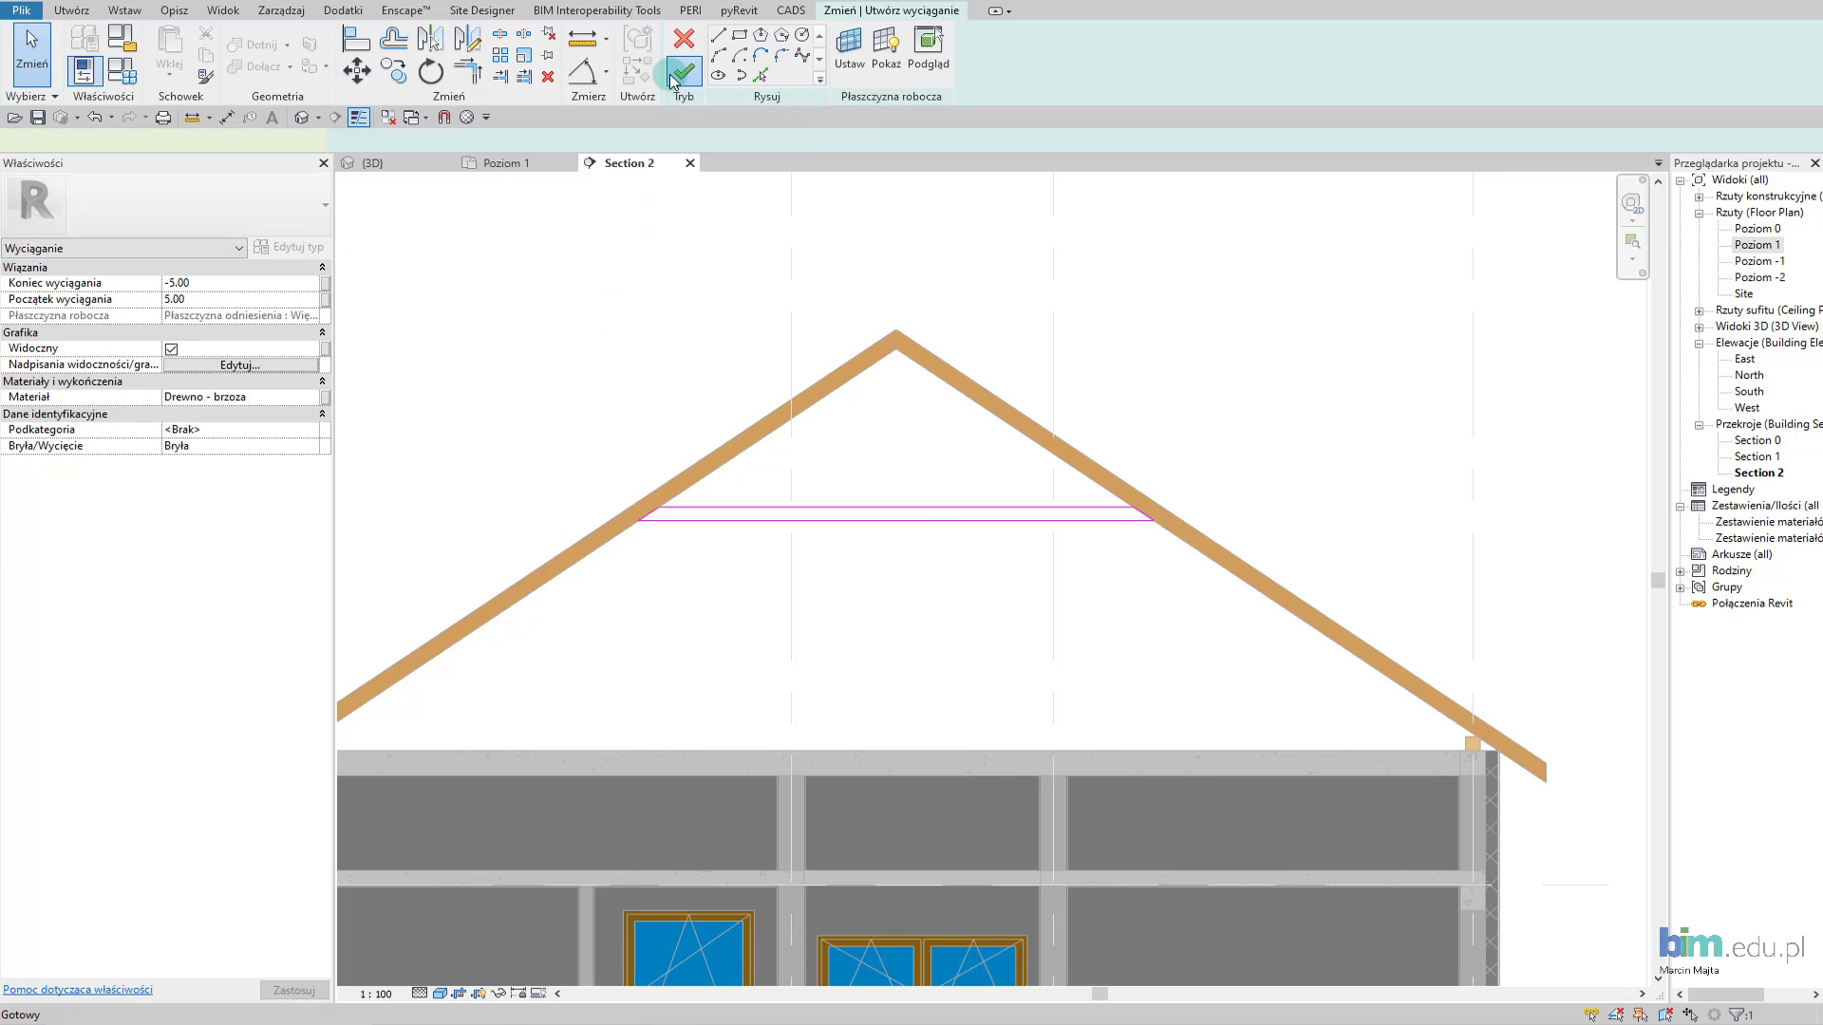
click(551, 344)
click(768, 514)
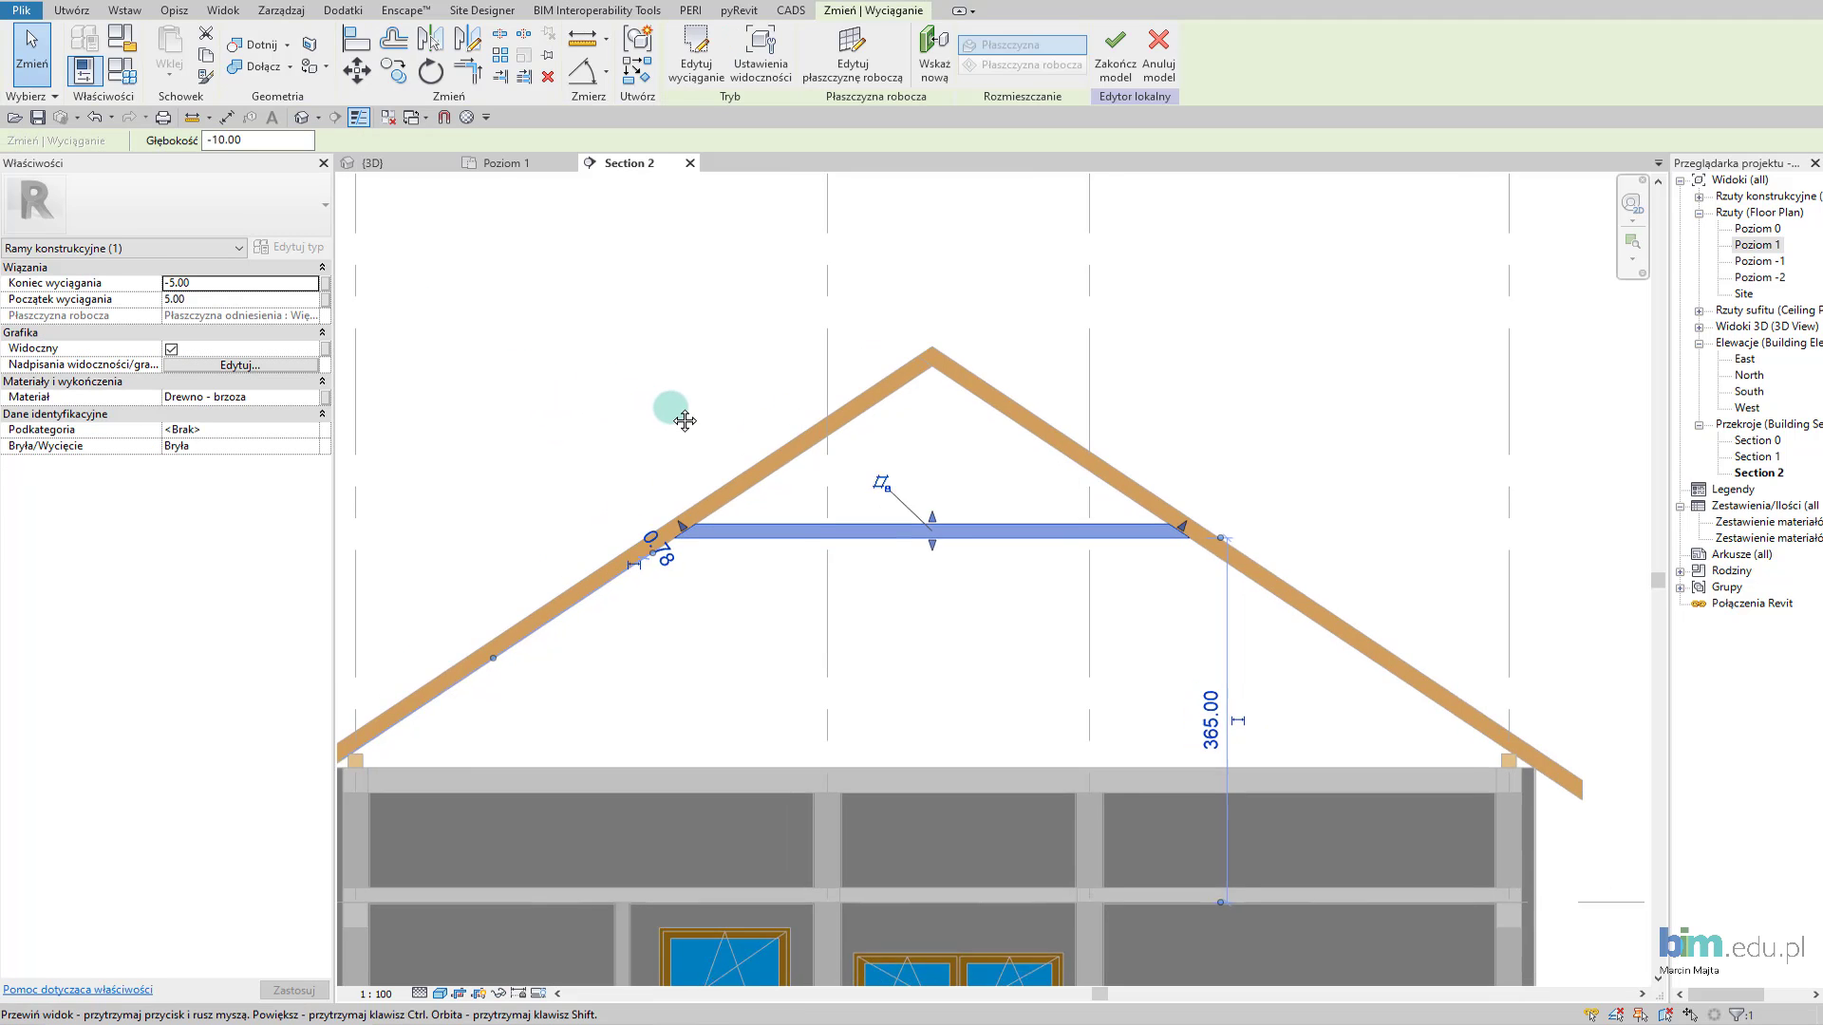
Switch to the 3D view and orbit to inspect the collar tie in the roof frame.
click(373, 162)
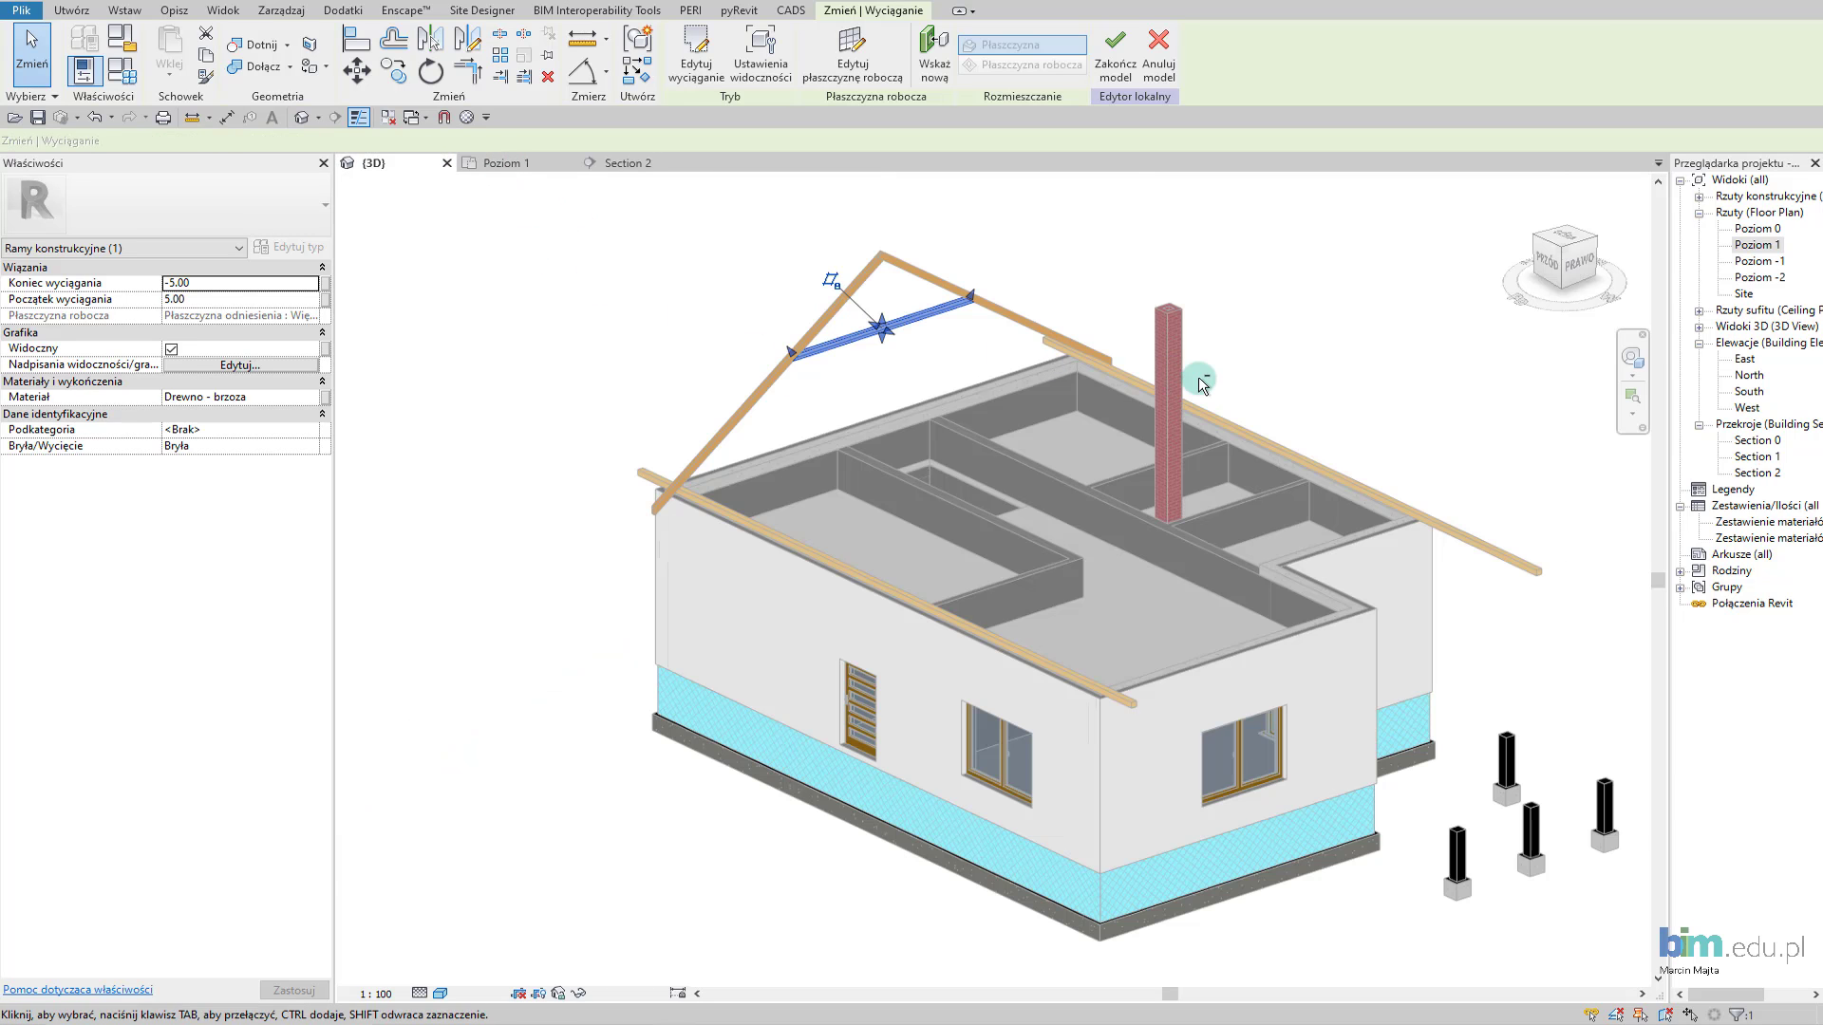
scroll(831, 280, up, 1)
scroll(835, 285, up, 1)
scroll(890, 353, up, 5)
mouse_move(889, 353)
shift+middle_down()
mouse_move(960, 365)
mouse_move(1068, 283)
mouse_move(931, 491)
mouse_move(659, 501)
mouse_move(977, 476)
mouse_move(944, 509)
mouse_move(736, 550)
mouse_move(786, 423)
mouse_move(590, 476)
mouse_move(570, 460)
shift+middle_up()
click(519, 332)
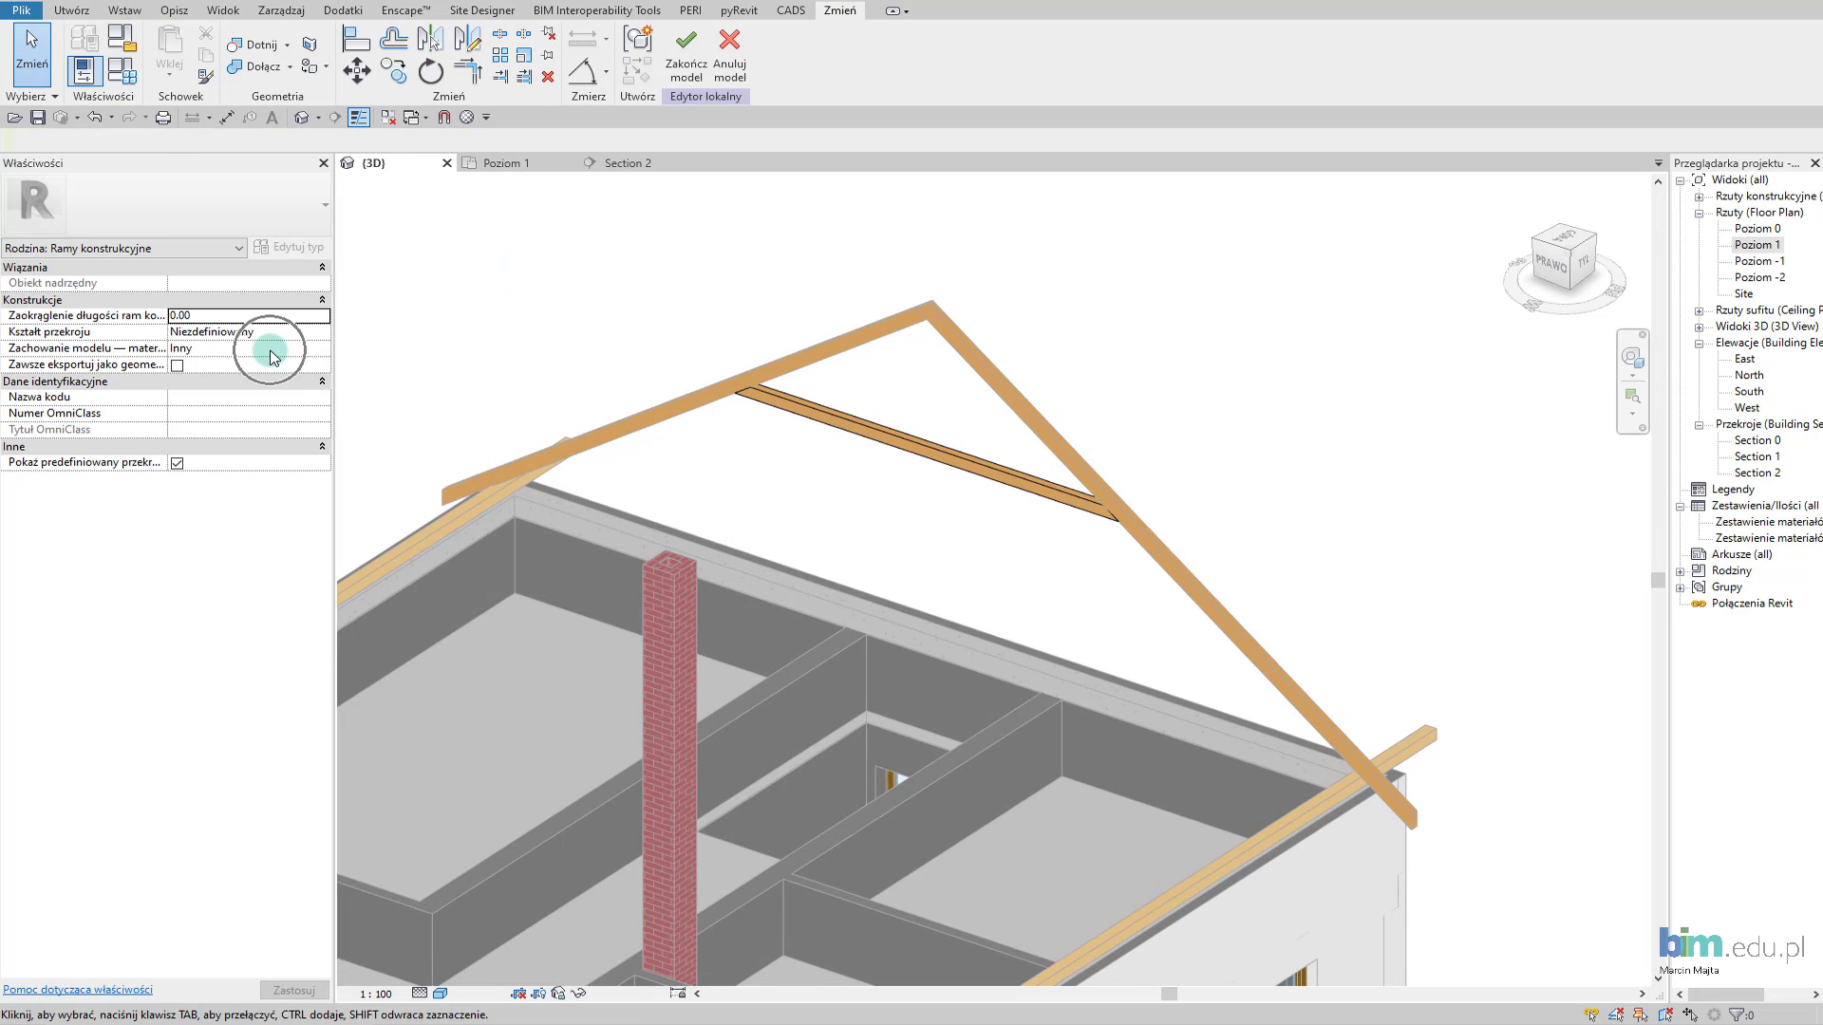
Set the material behaviour to Drewno, apply it, and start creating a group.
click(323, 358)
click(219, 404)
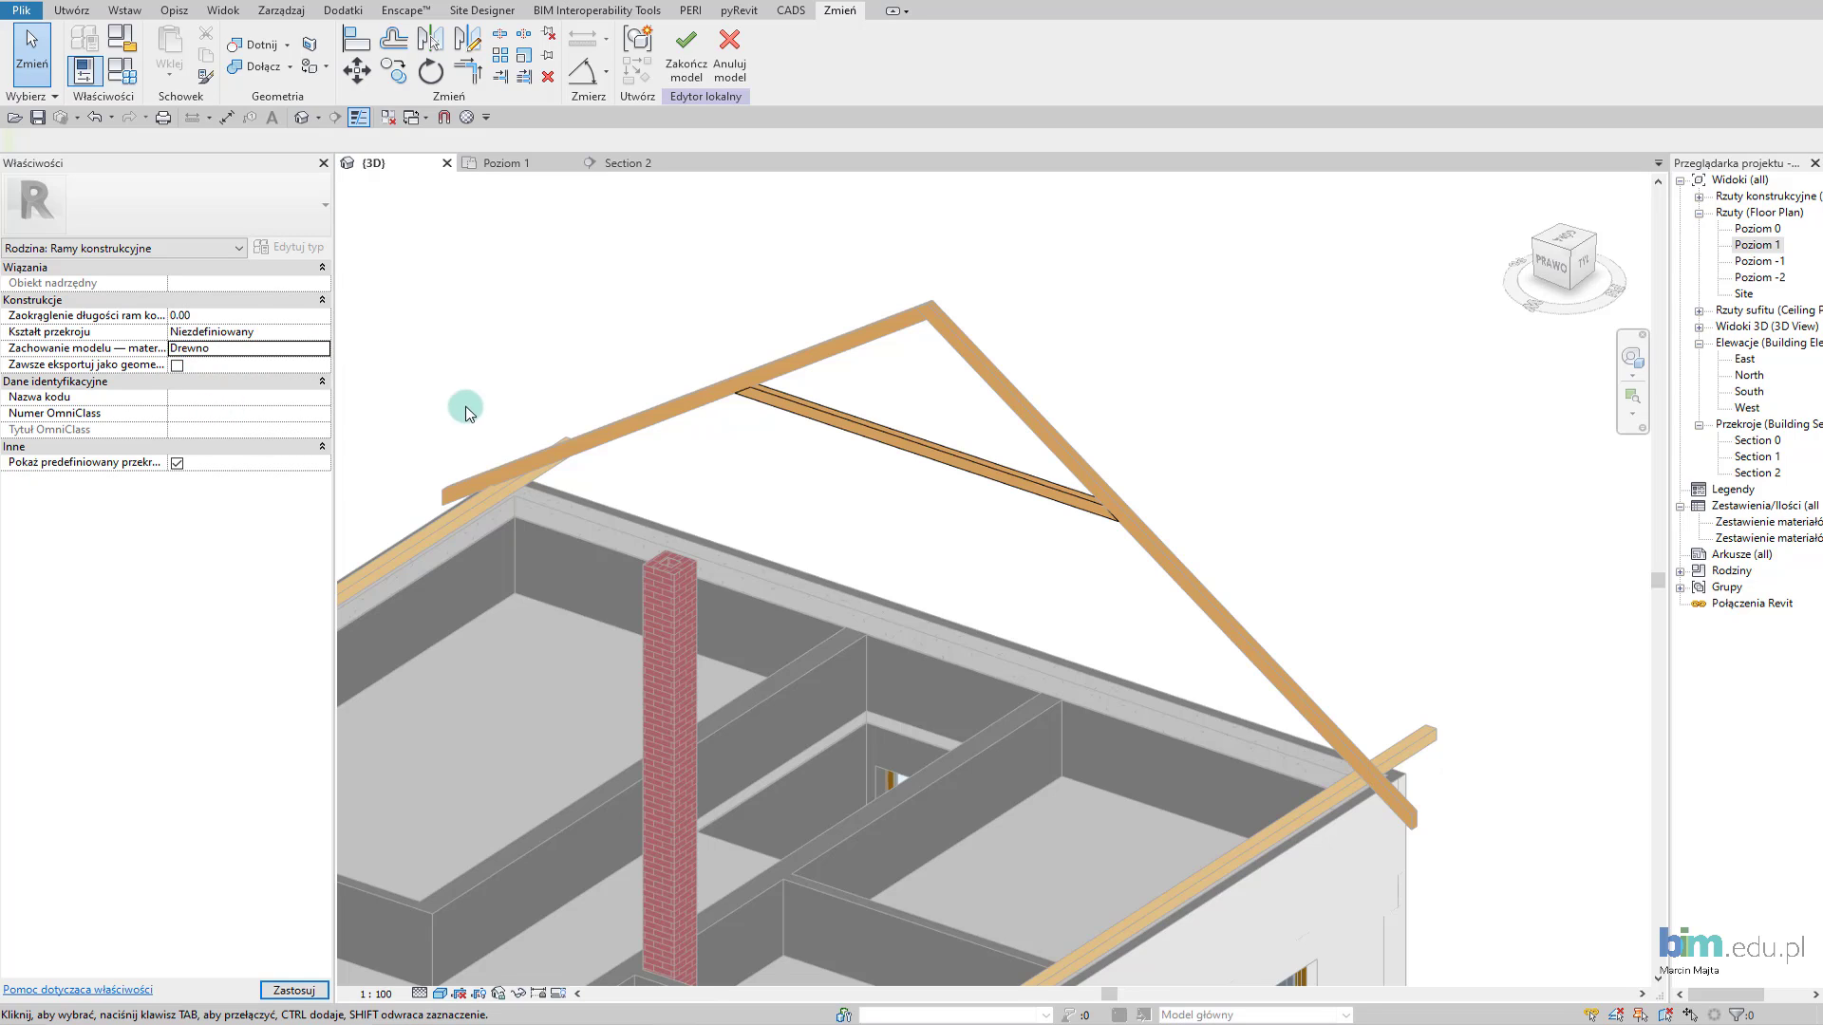
click(669, 302)
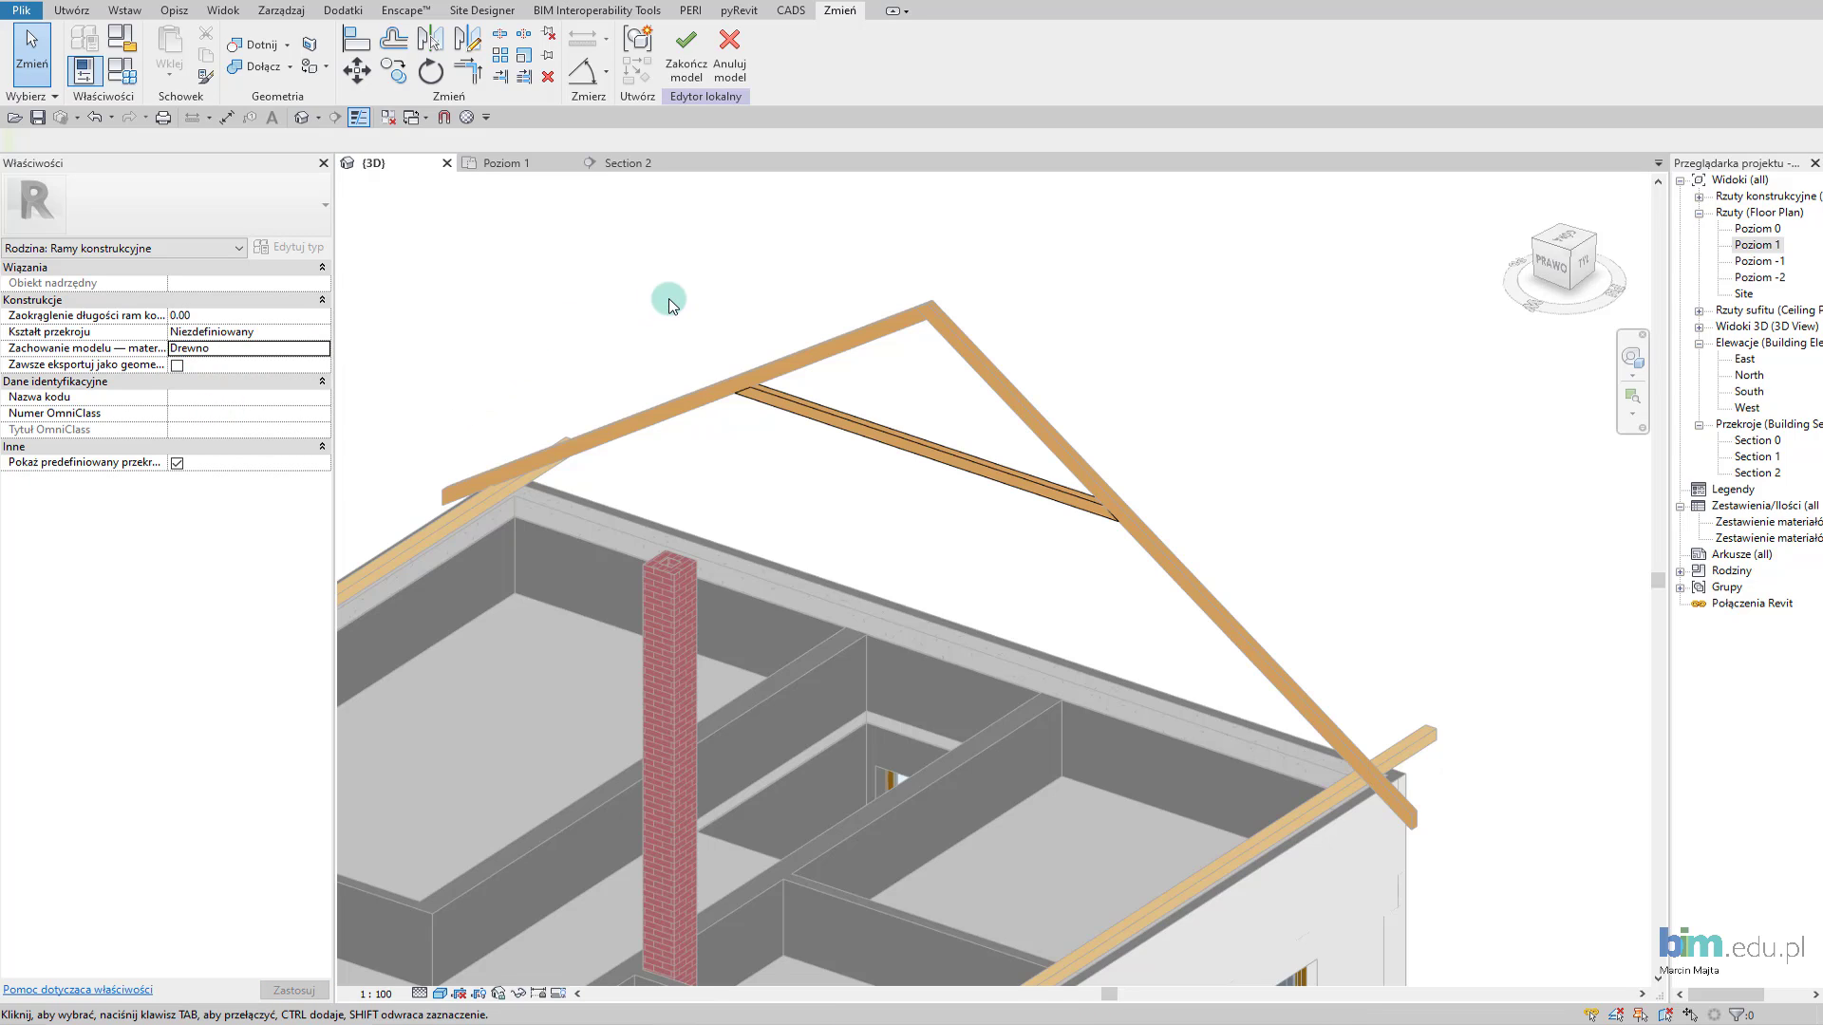
click(642, 44)
text(Jętka 10x14cm)
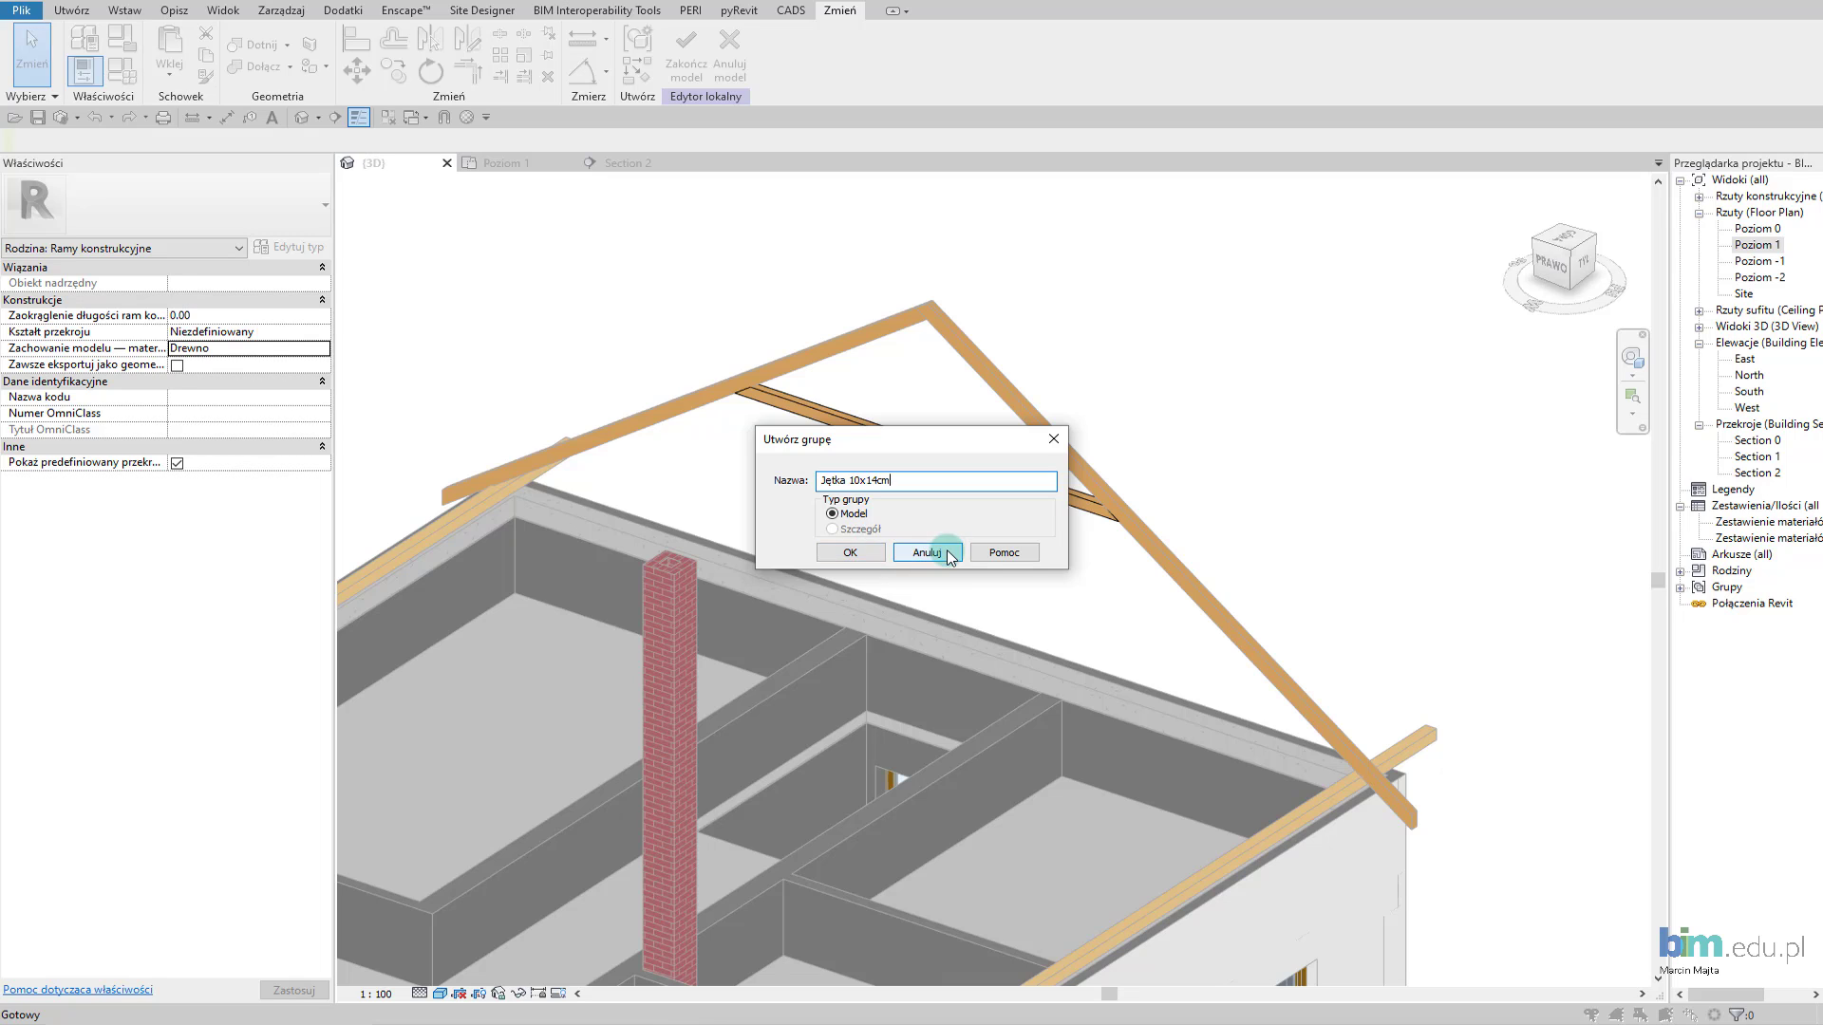
Confirm the group 'Jętka 10x14cm', add the collar tie beam to it, and finish group editing.
click(874, 553)
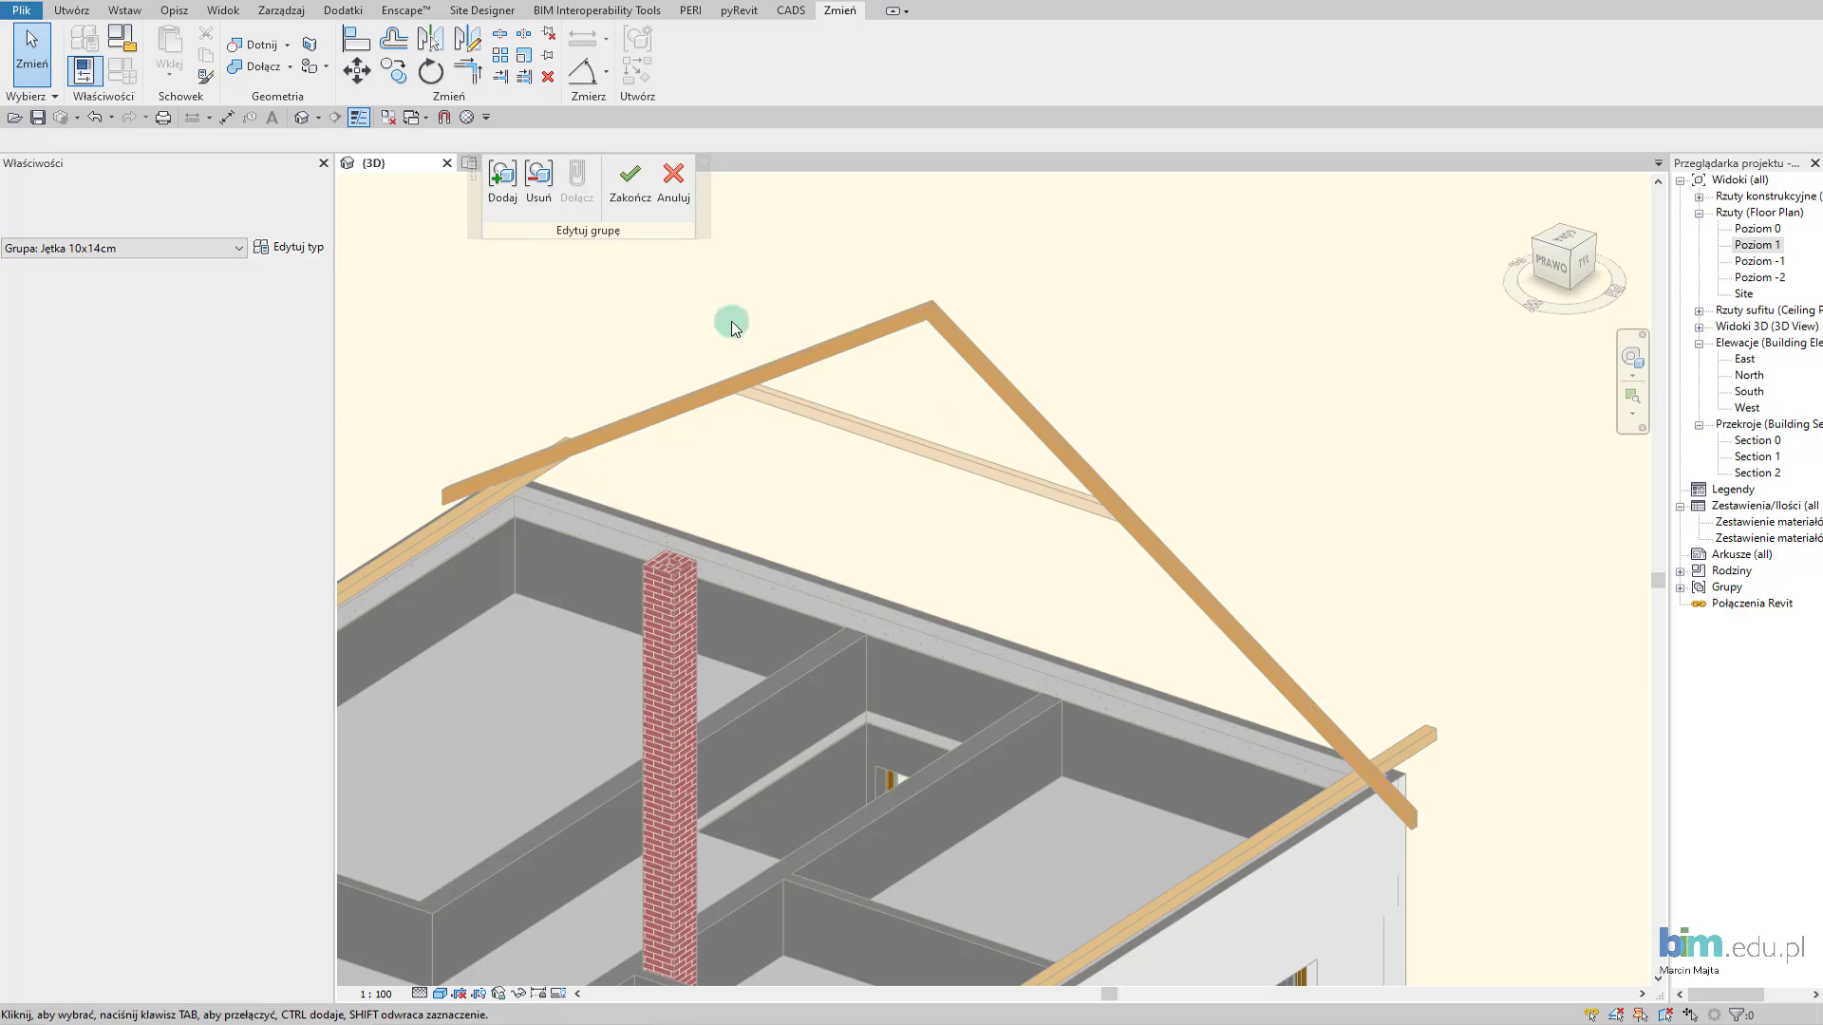
click(502, 181)
click(892, 462)
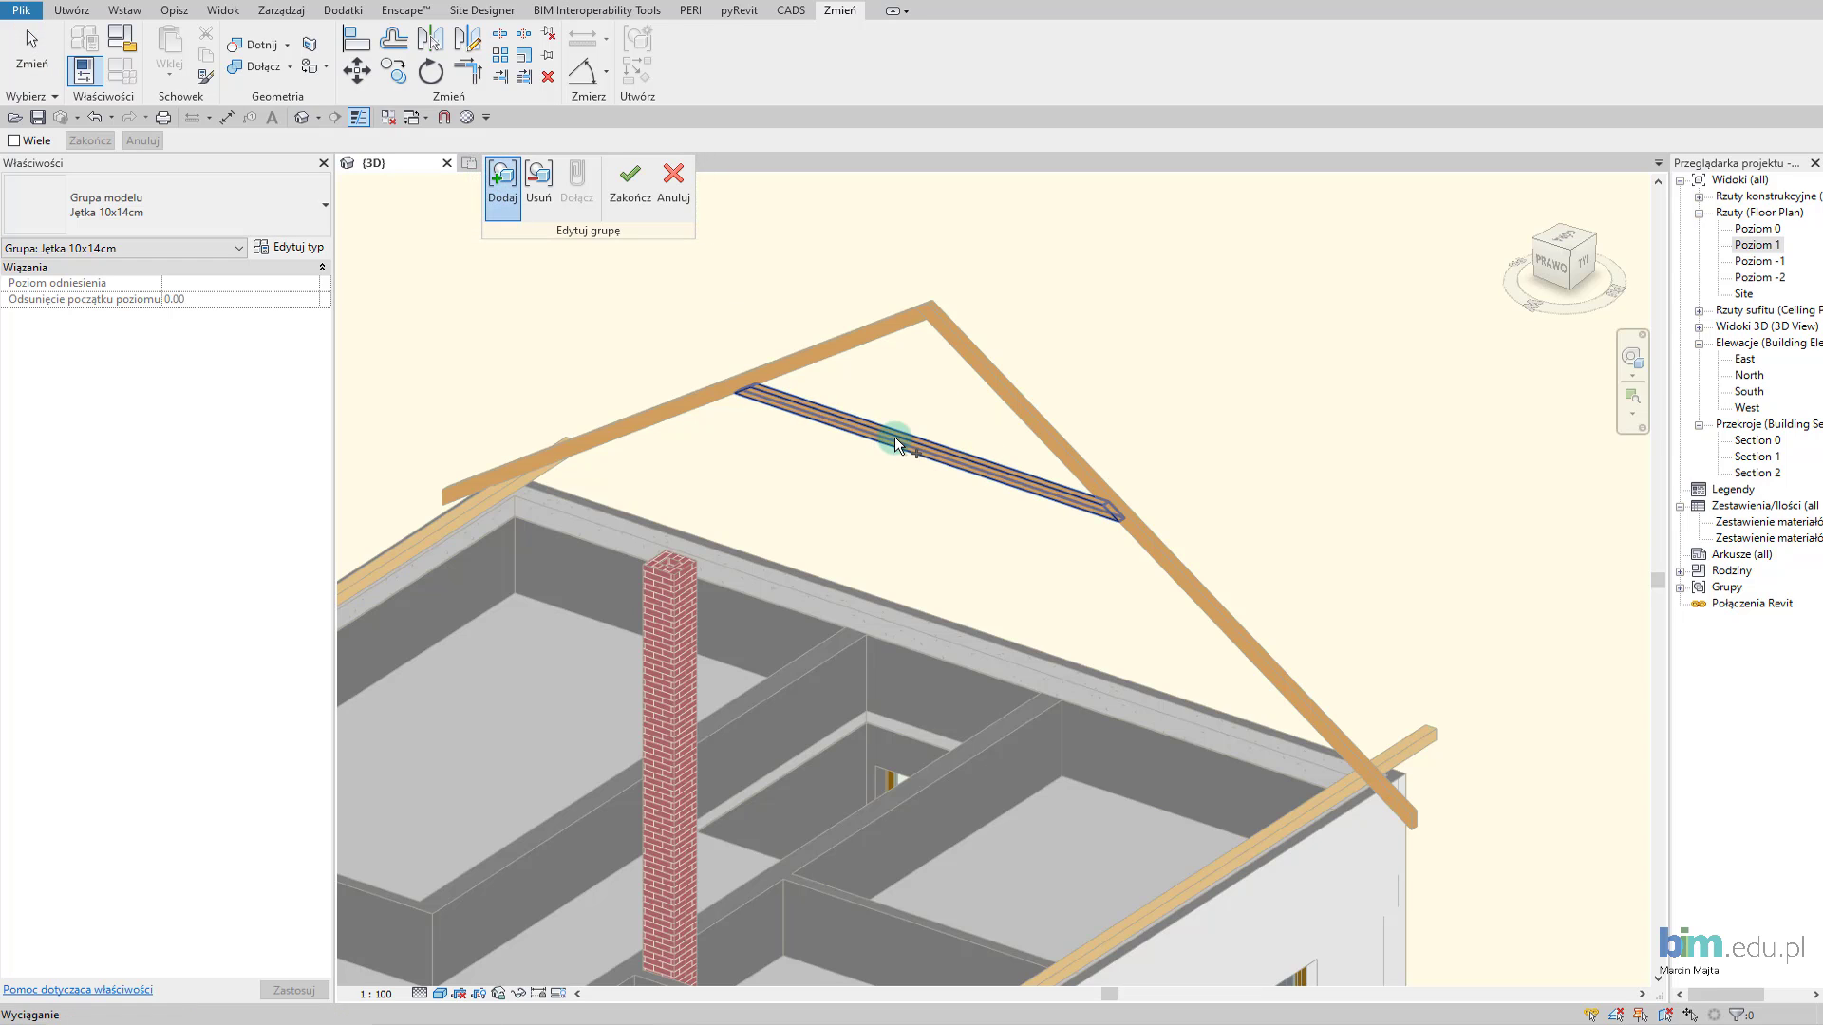
click(799, 453)
click(629, 179)
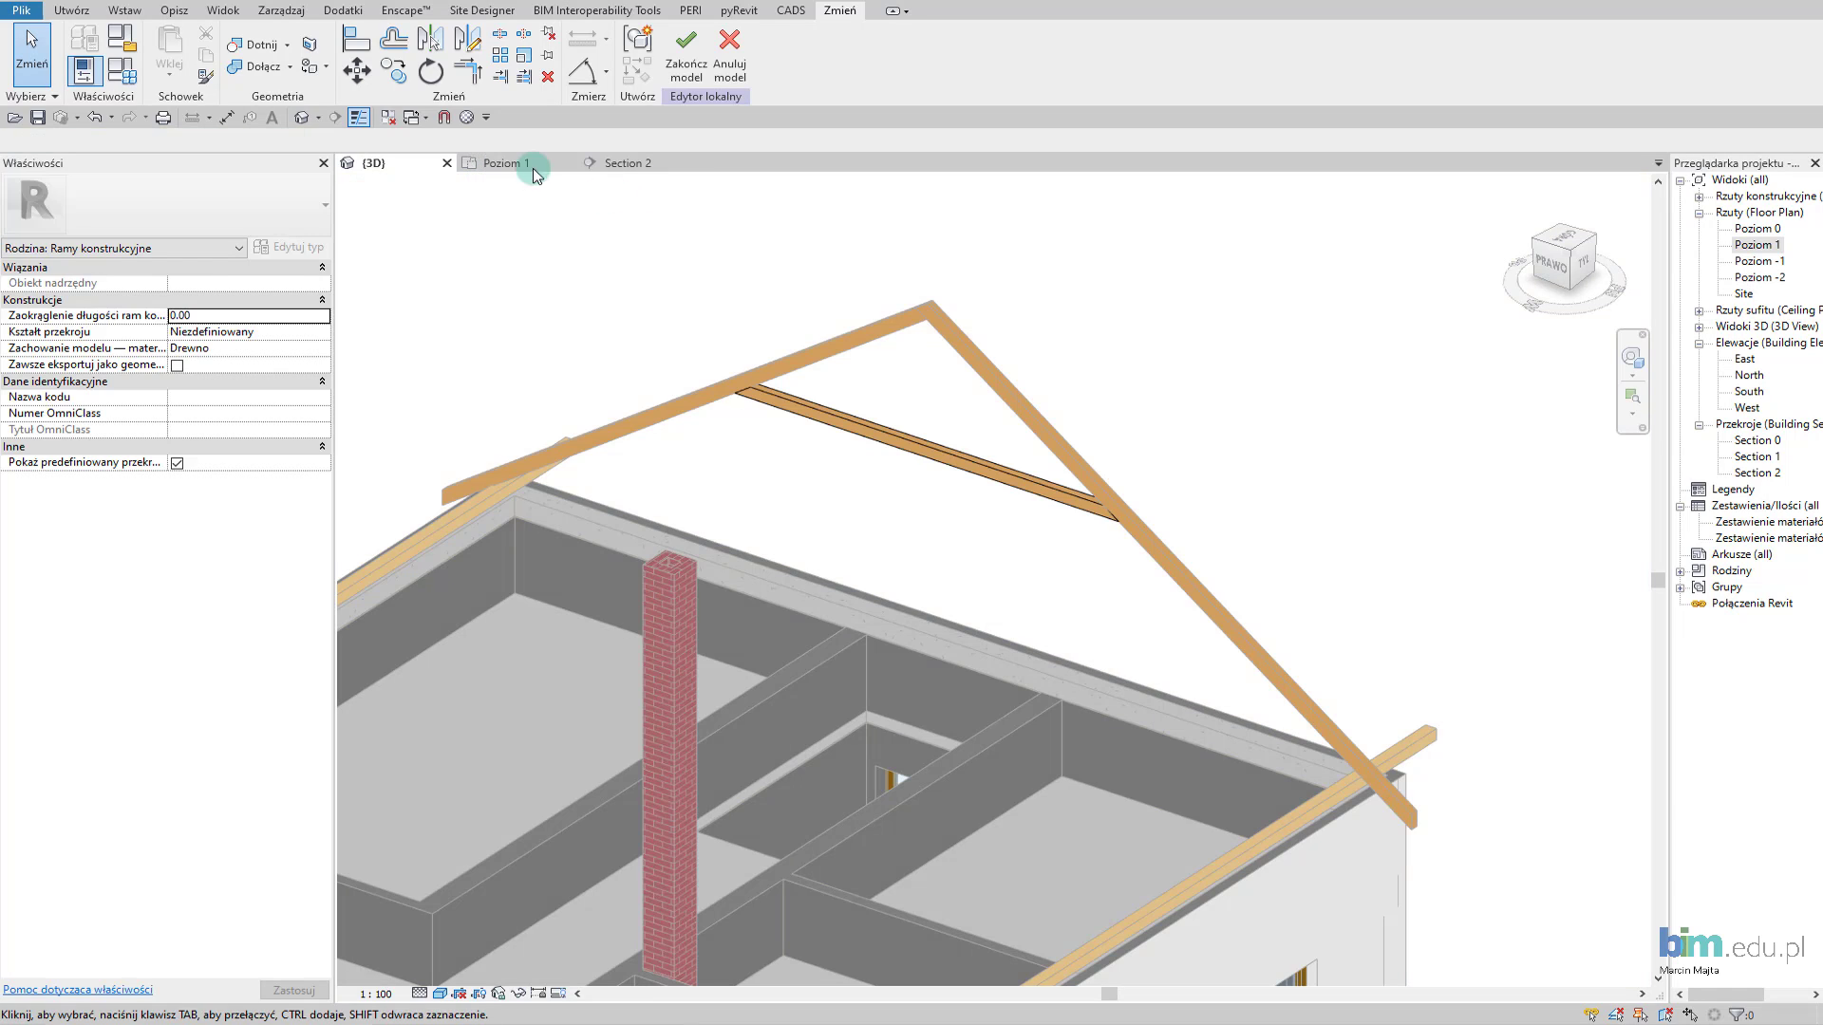
click(13, 14)
mouse_move(65, 228)
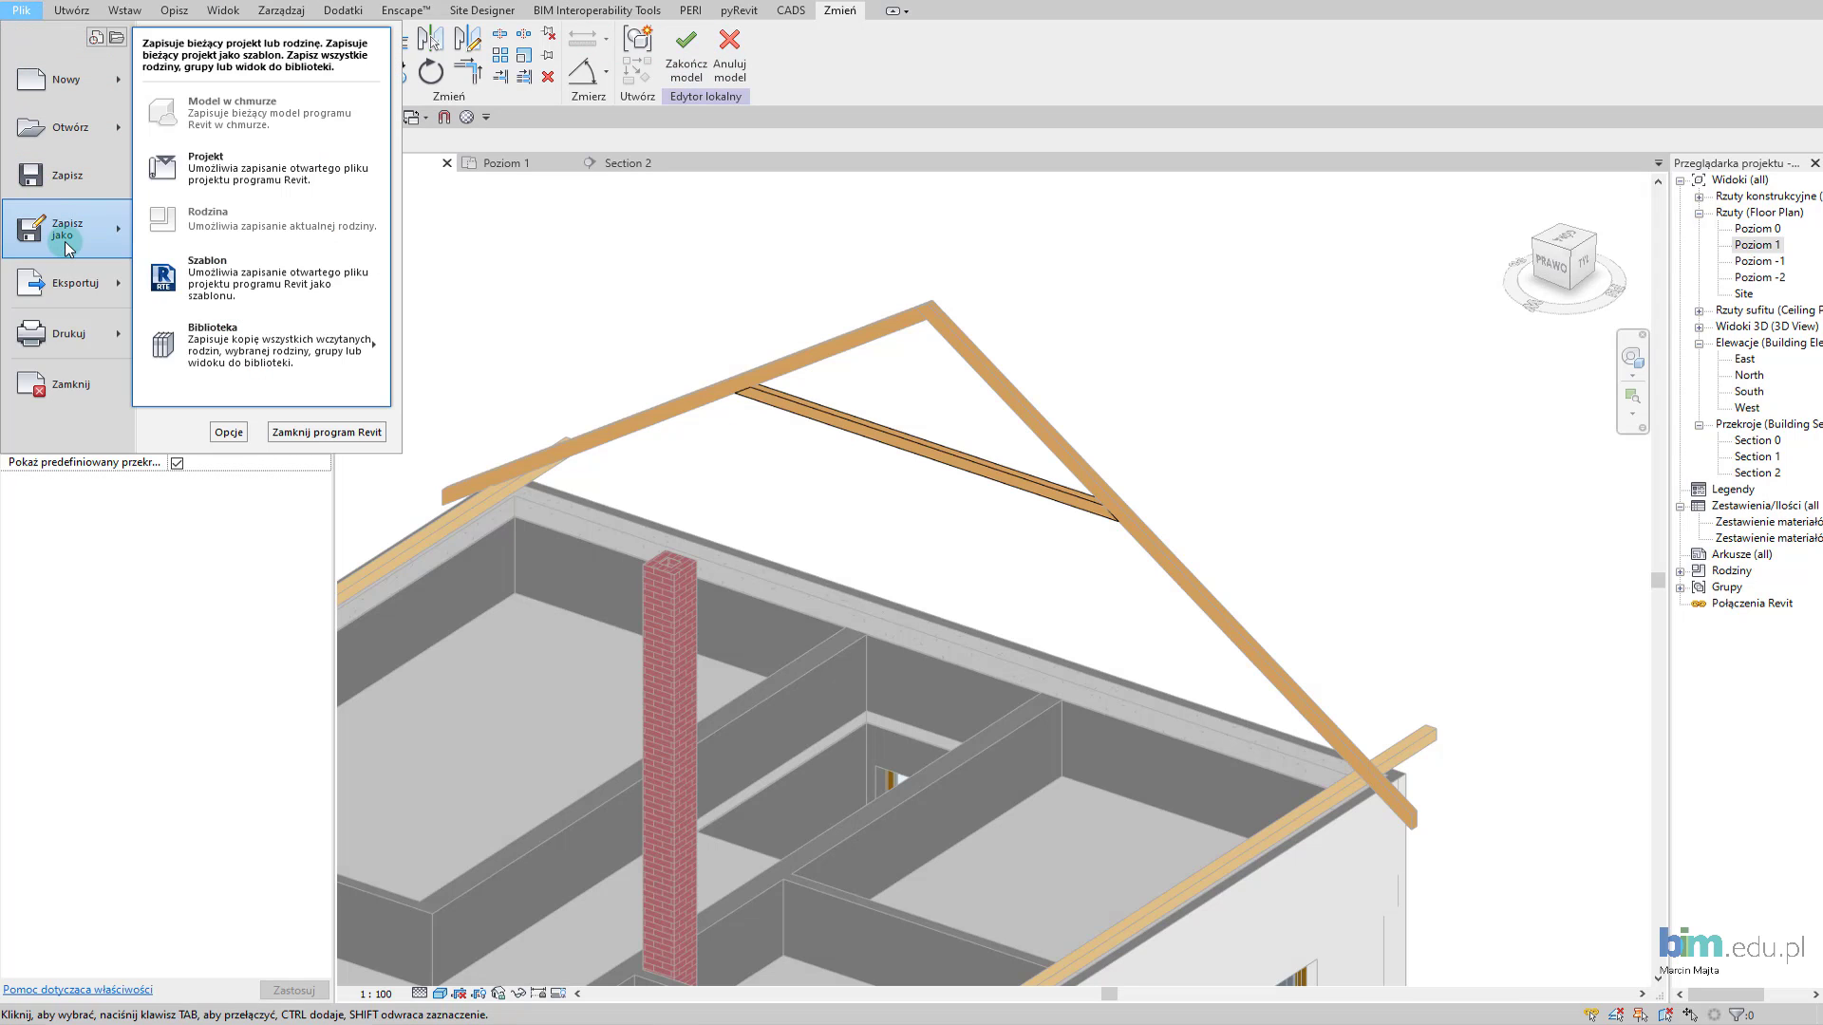
mouse_move(260, 345)
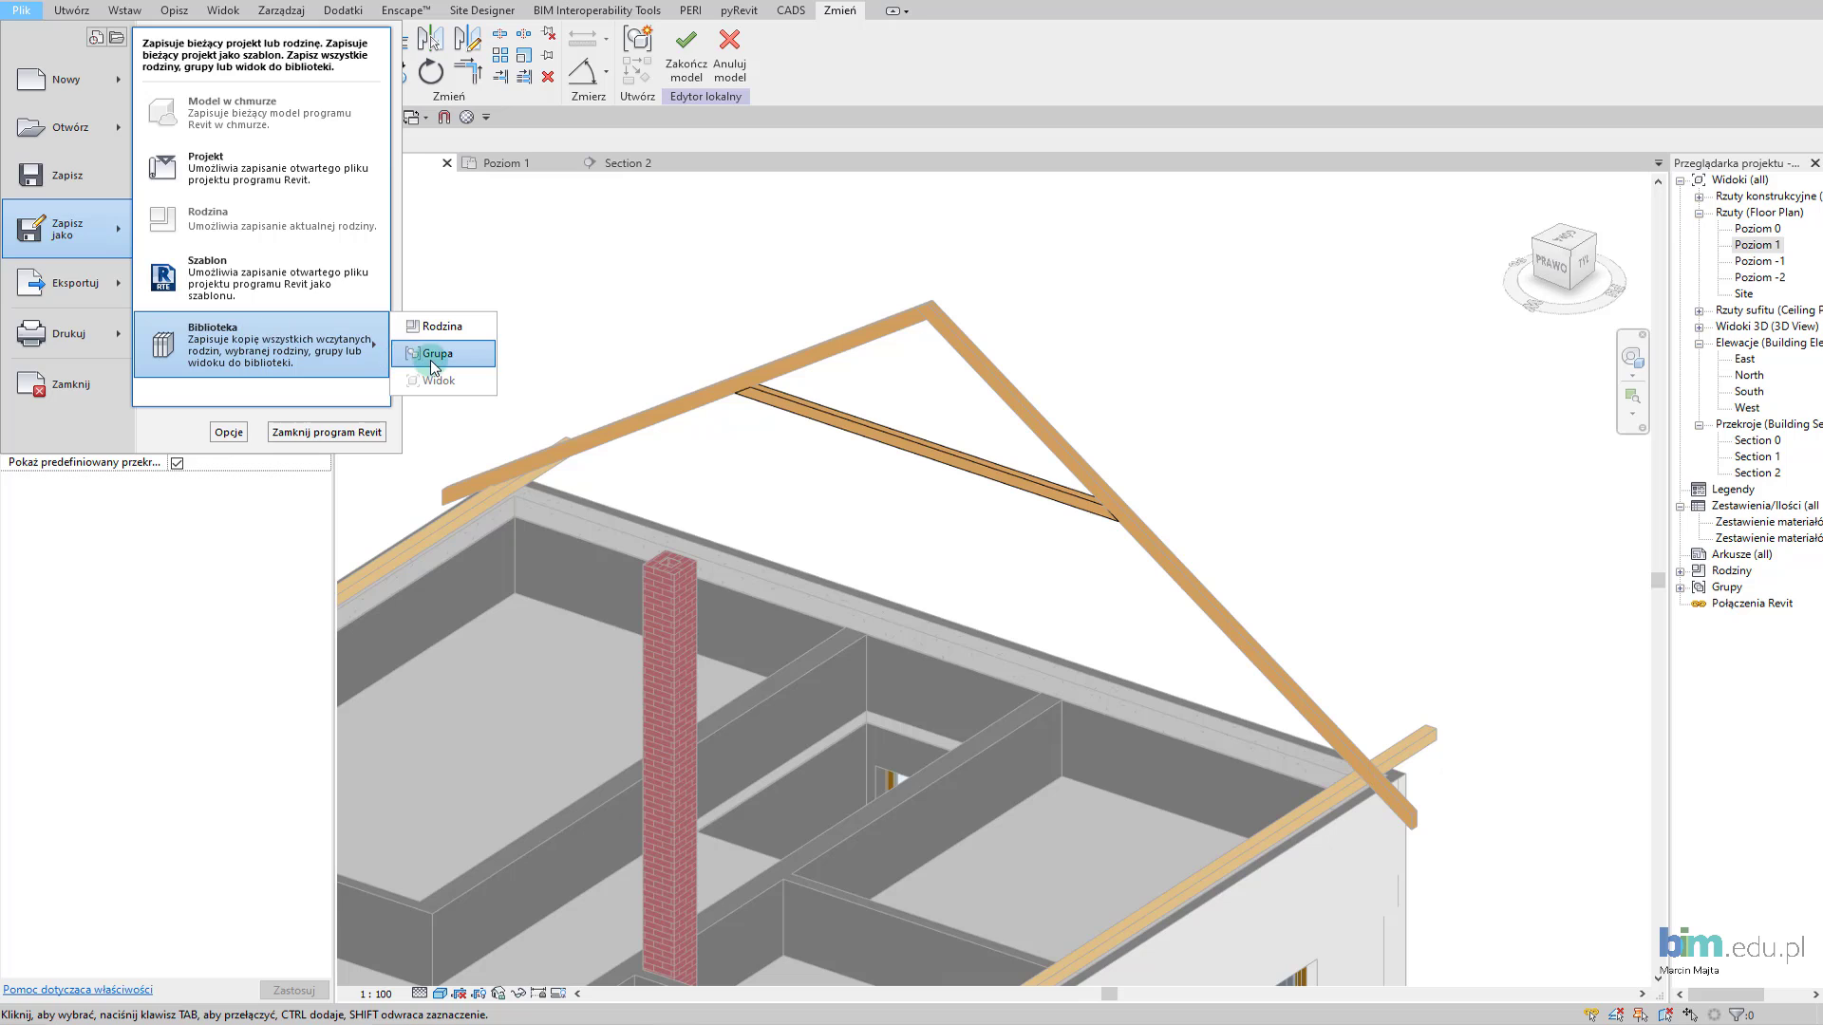
Save the group to the library as 'Jętka 10x14cm' in the Rama konstrukcyjna folder.
click(473, 364)
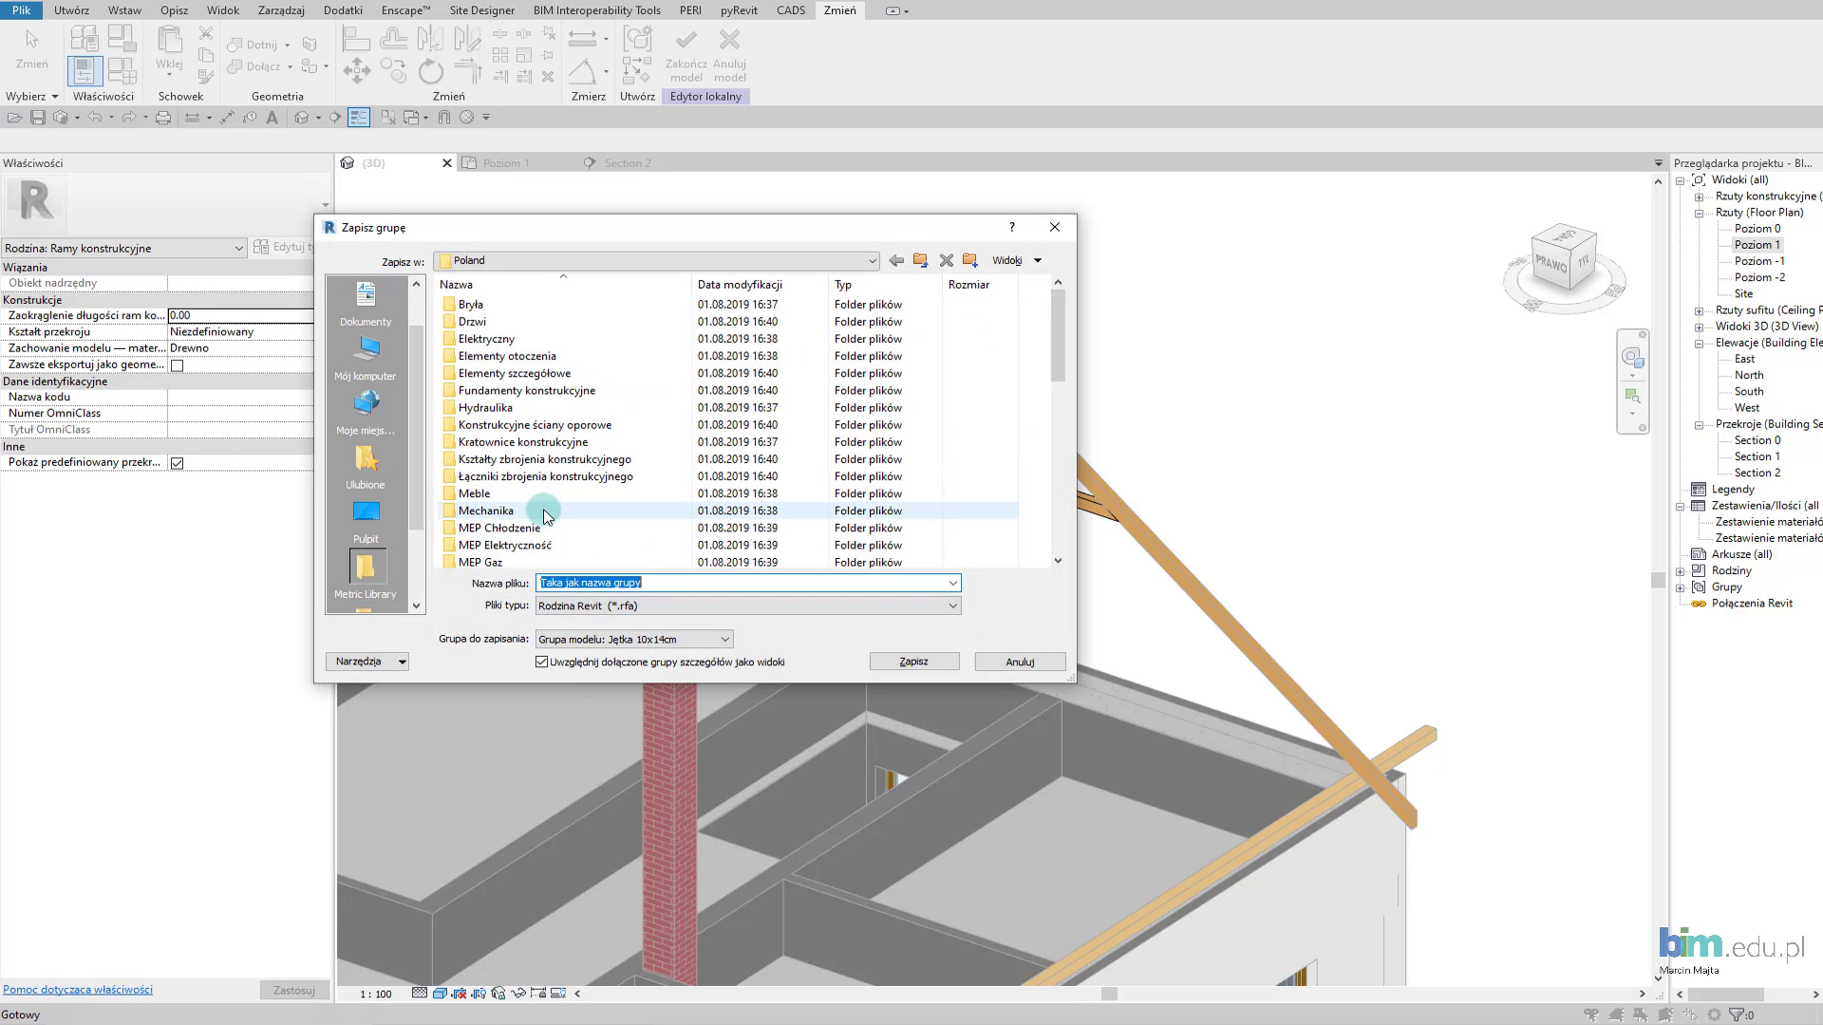
scroll(547, 515, down, 5)
double_click(484, 360)
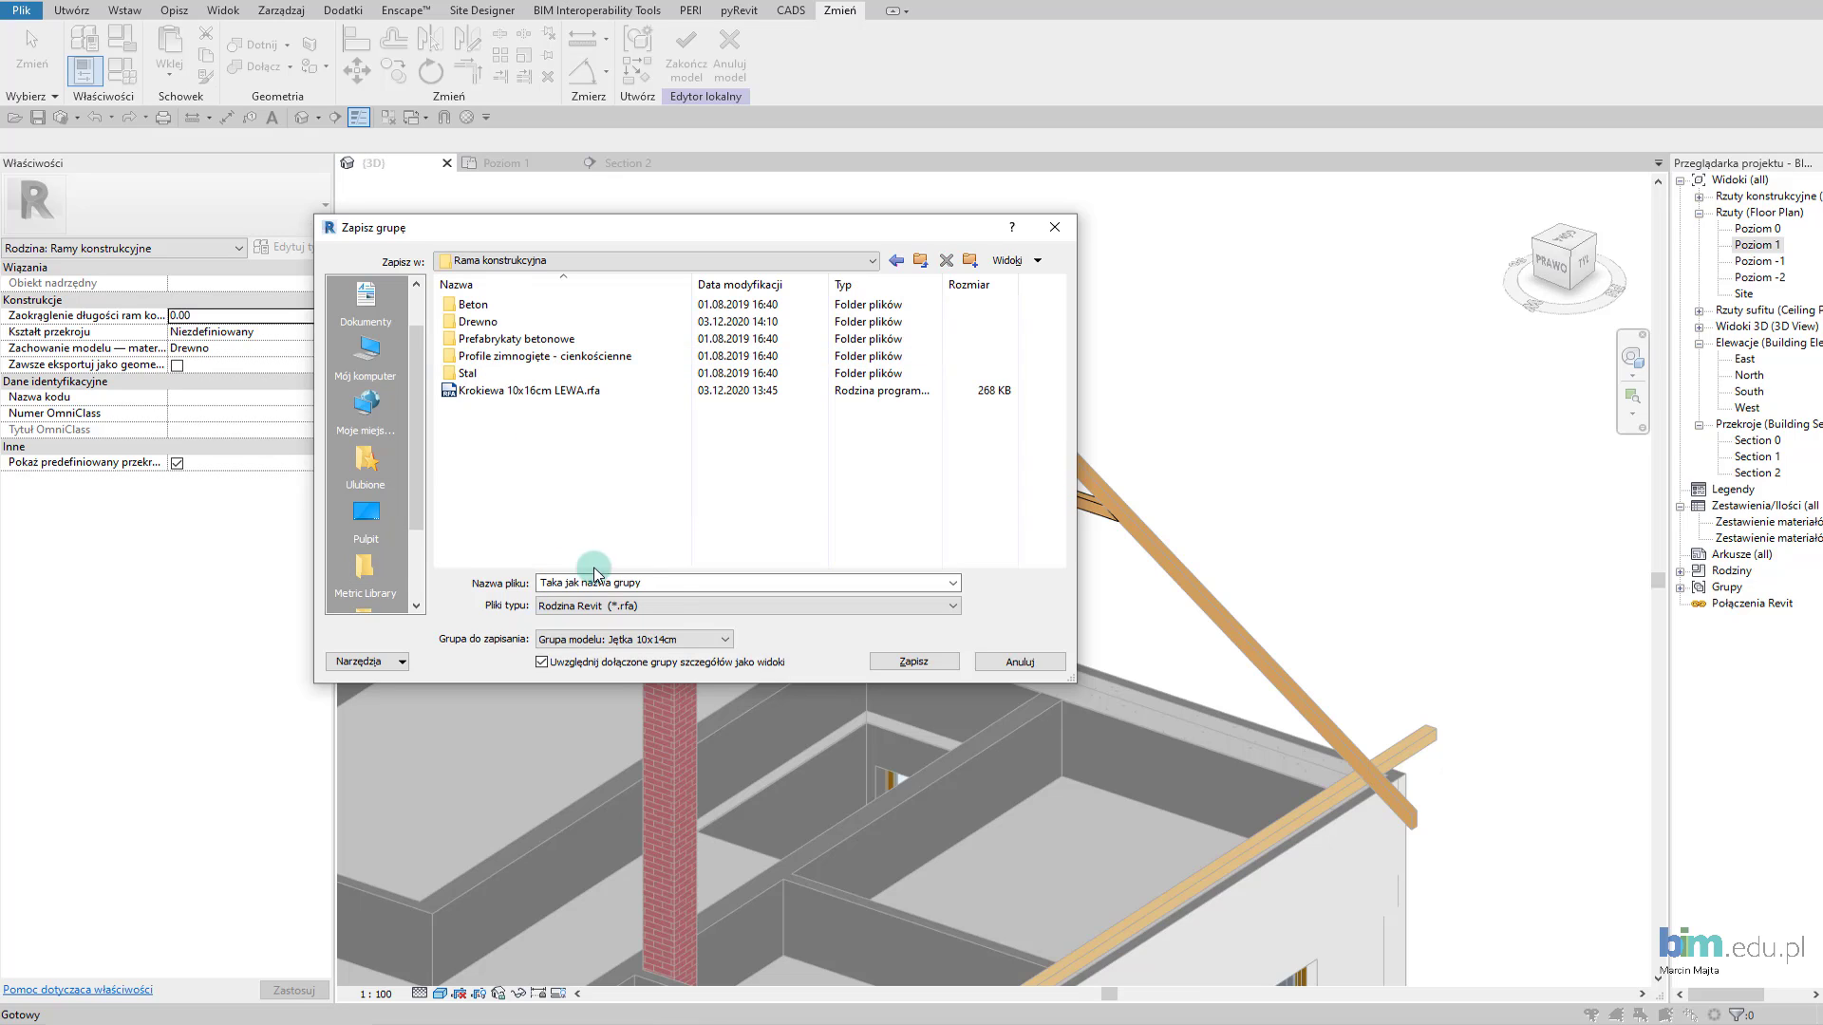
double_click(677, 582)
text(Jętka 10x14cm)
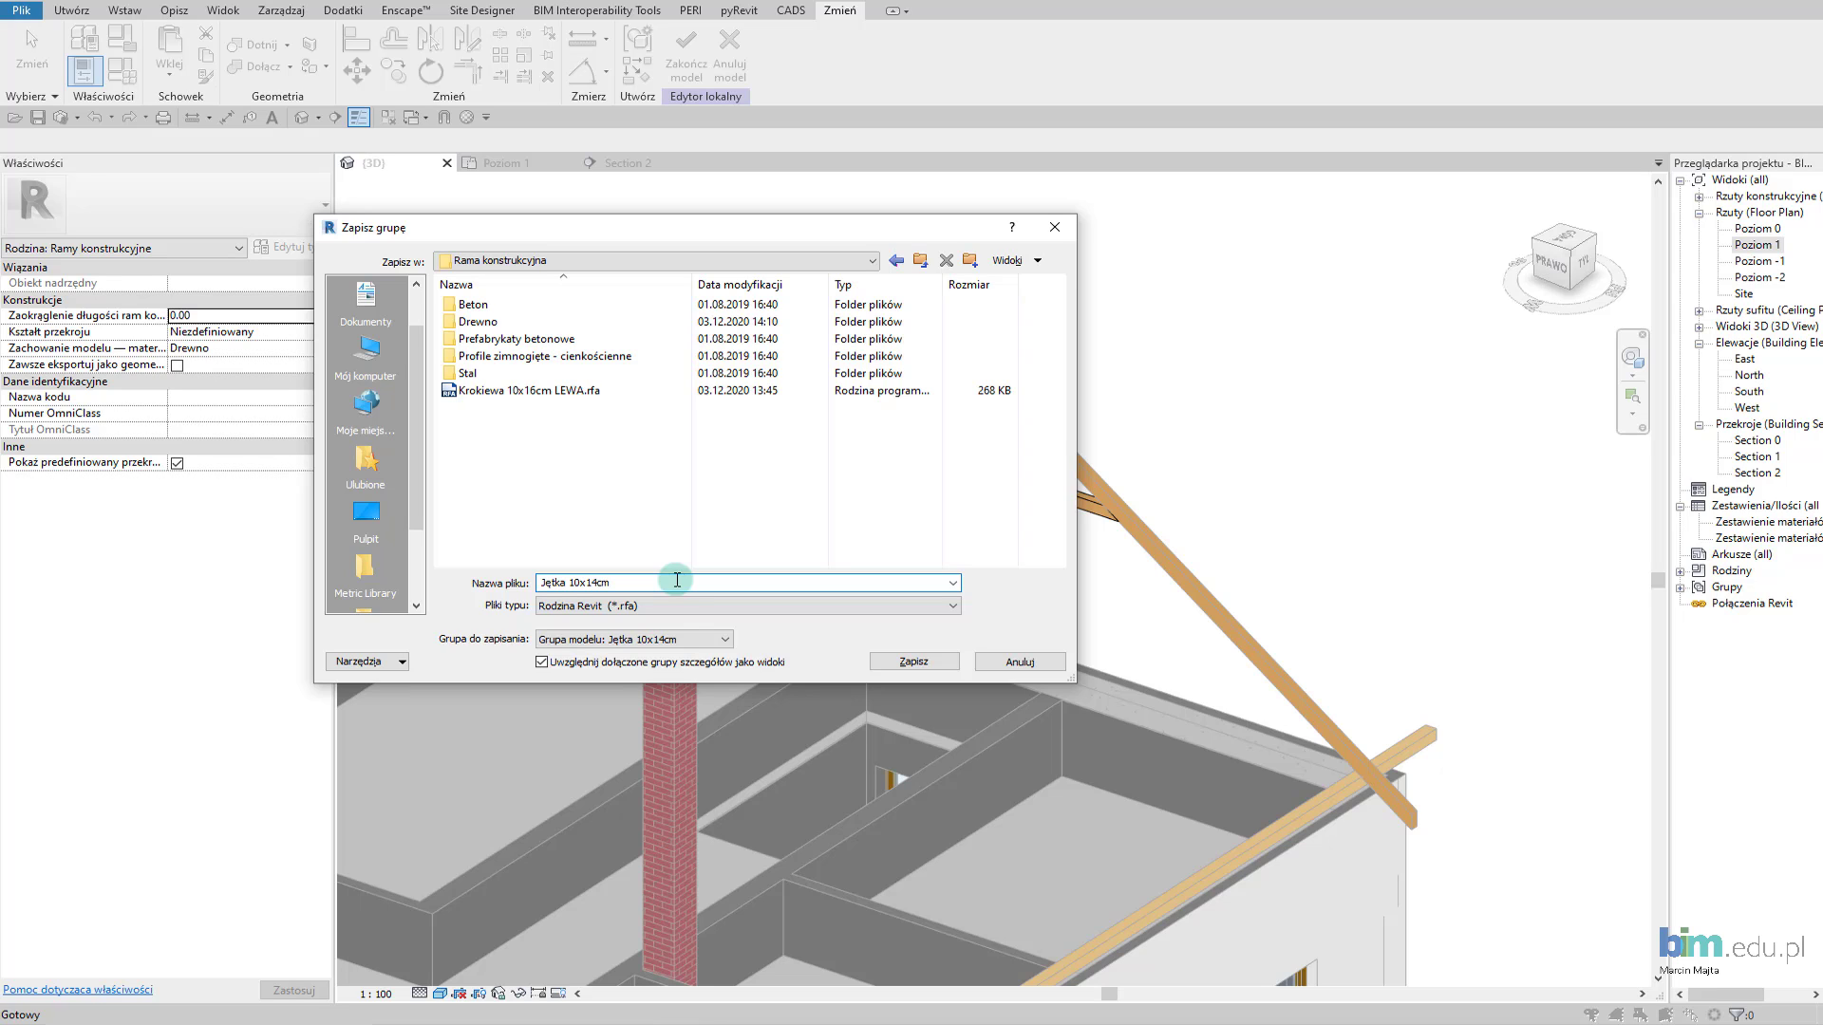
click(916, 662)
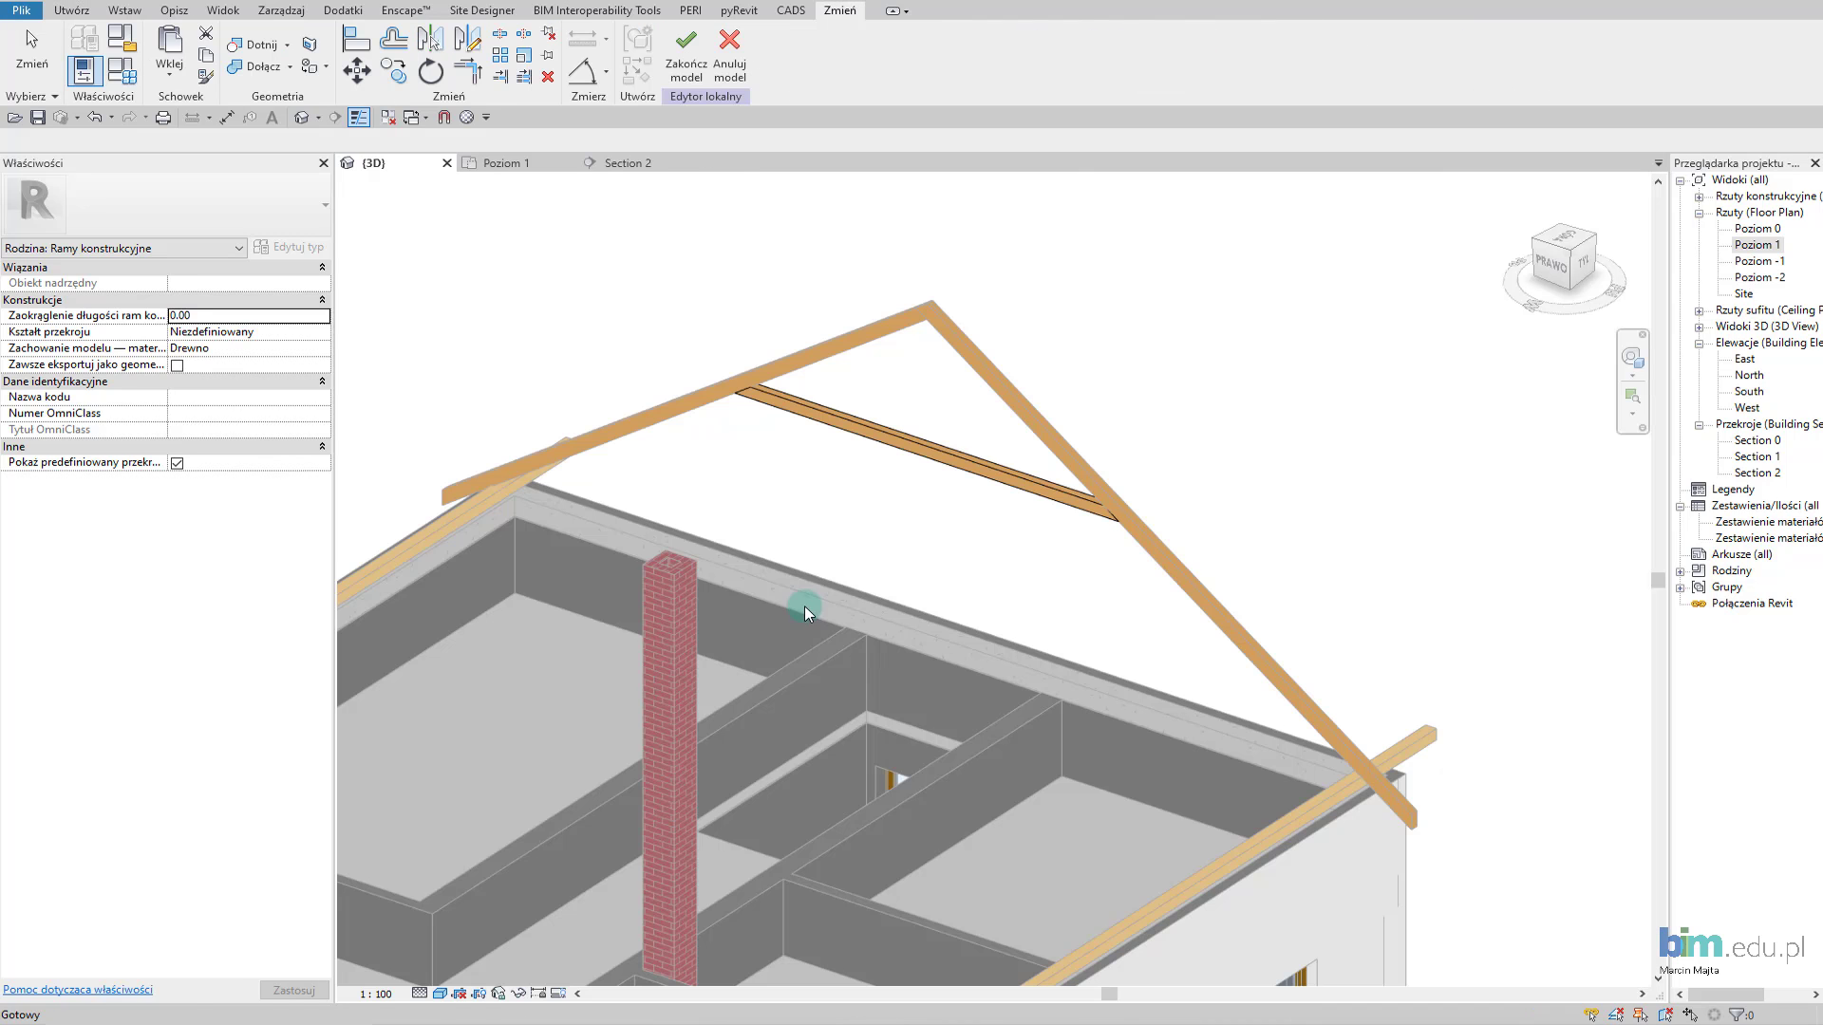
Finish the in-place family and delete the original collar tie beam.
click(686, 66)
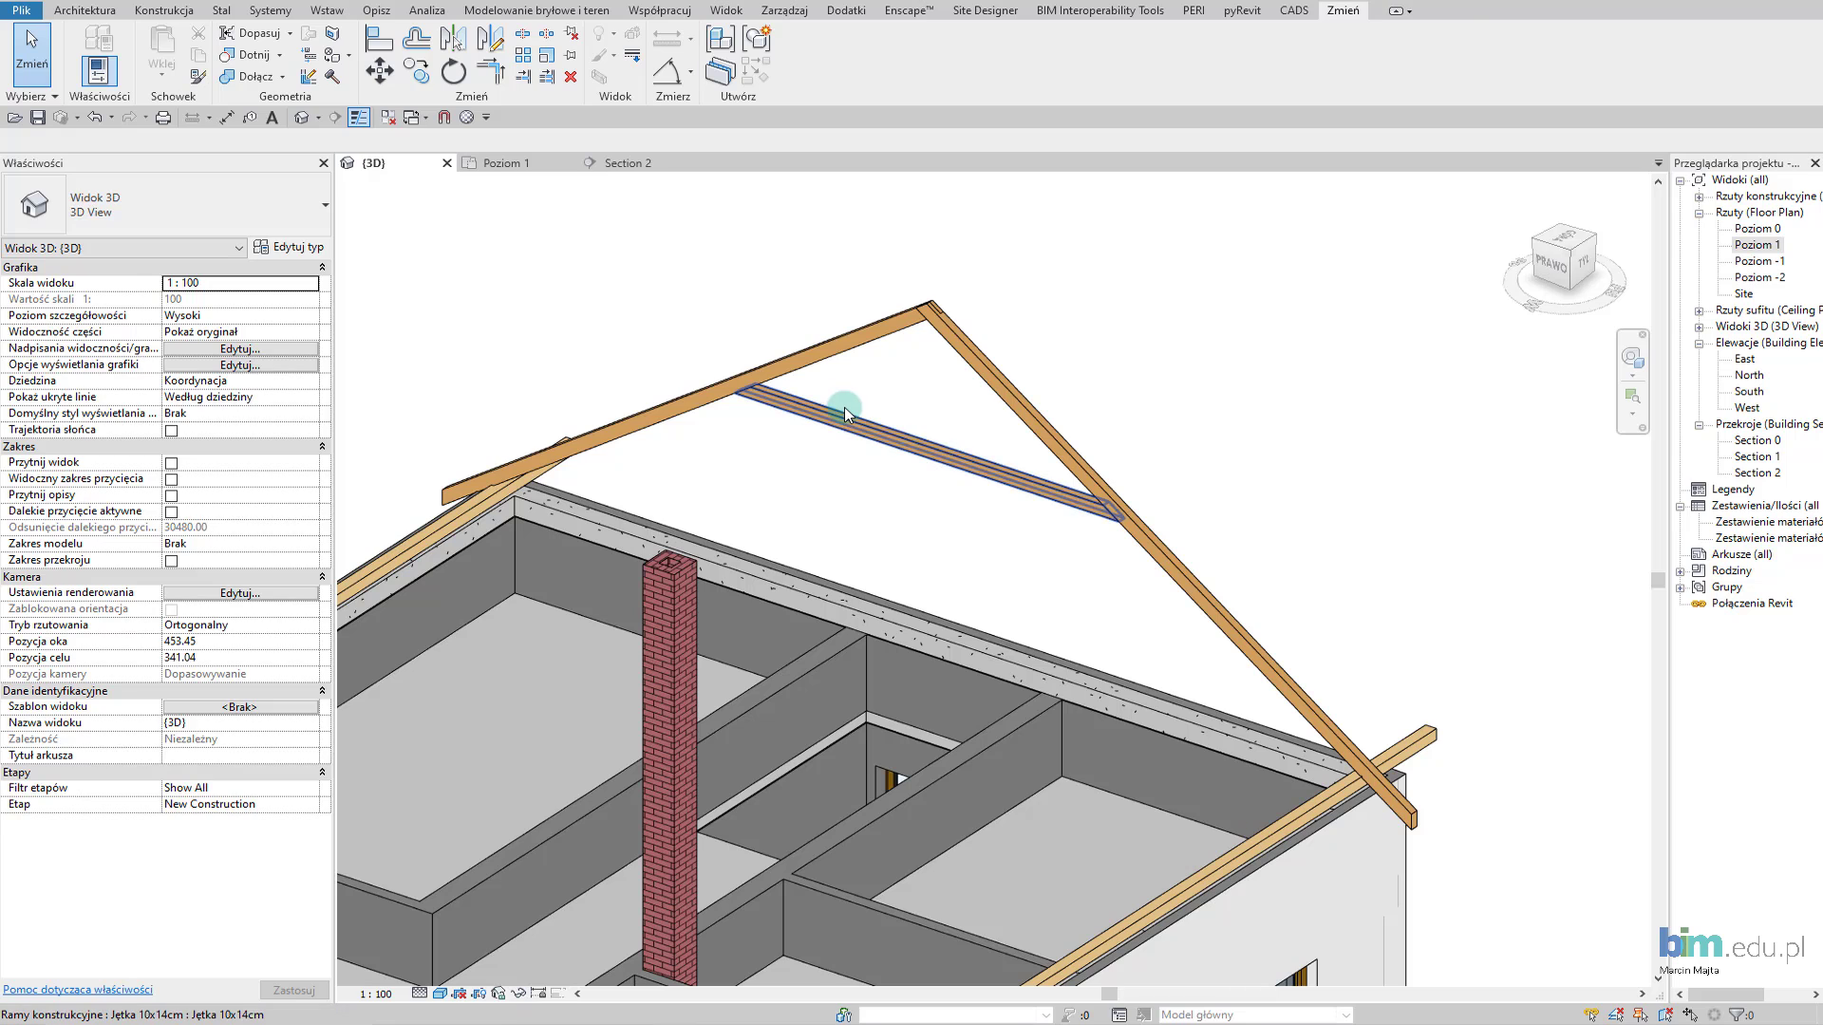
click(843, 403)
key(Delete)
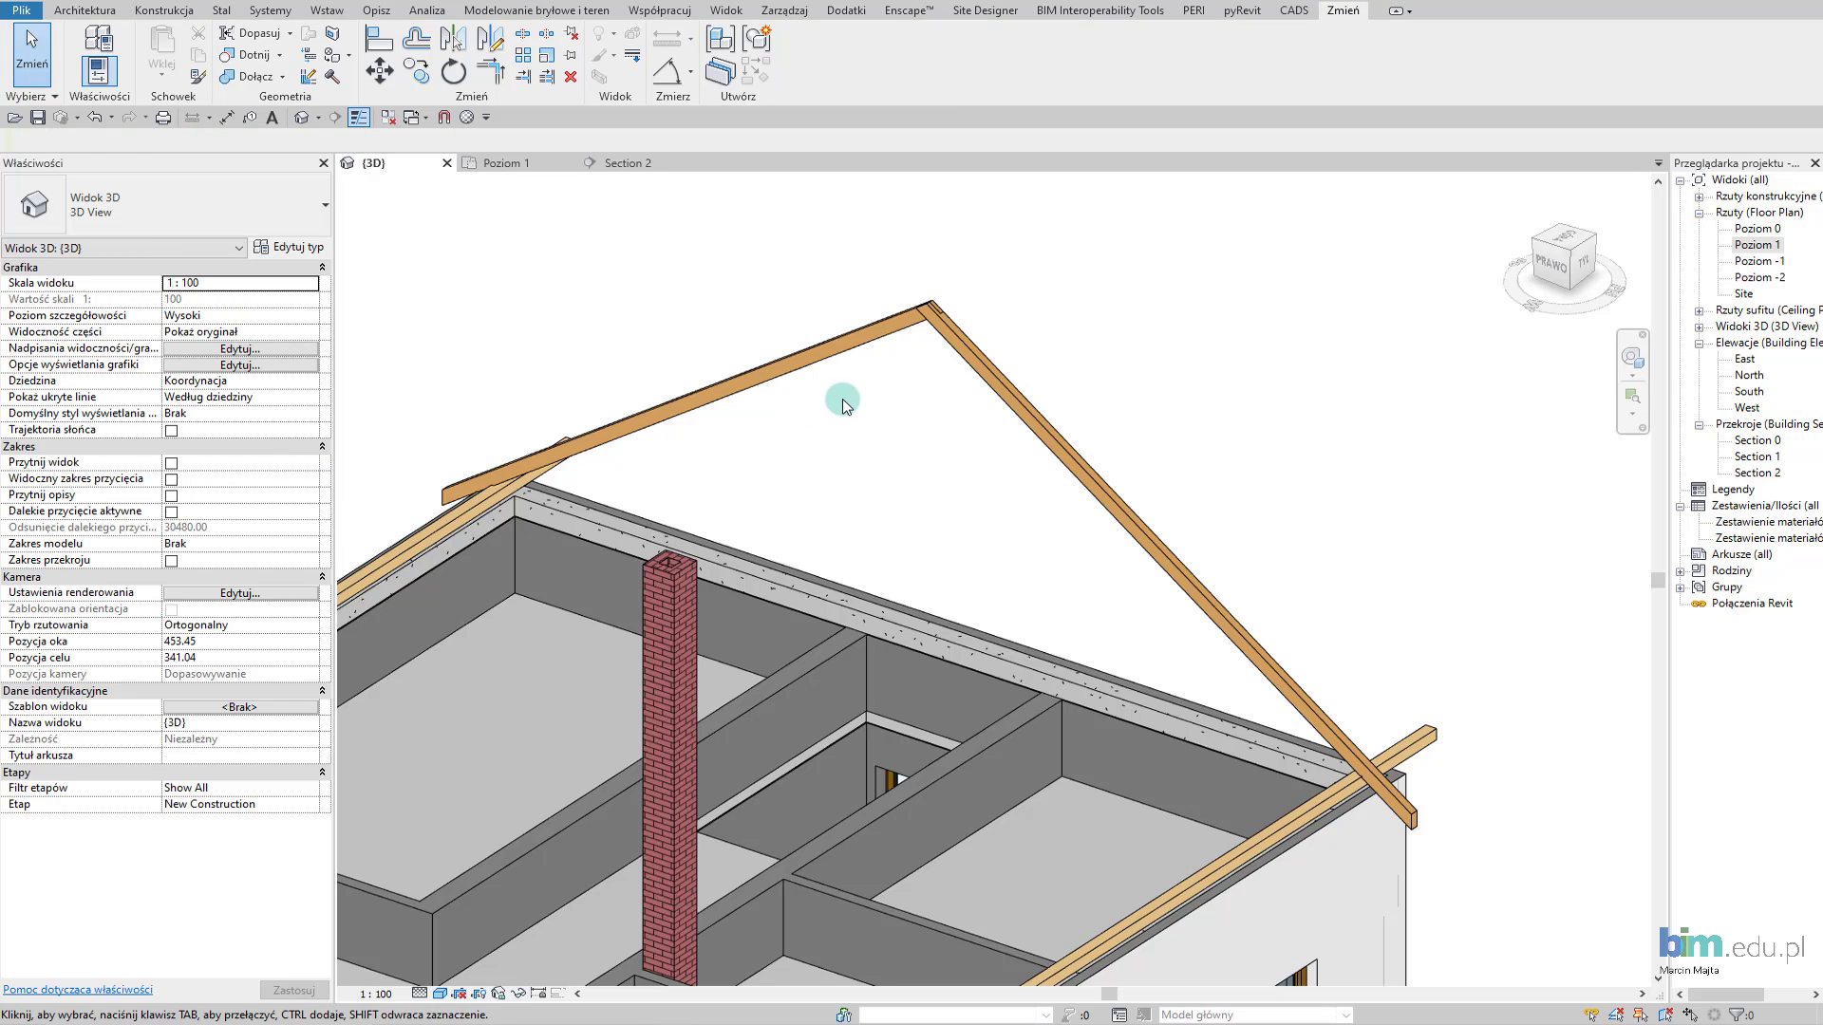
Load Jętka 10x14cm.rfa from the Poland > Rama konstrukcyjna library folder.
click(314, 12)
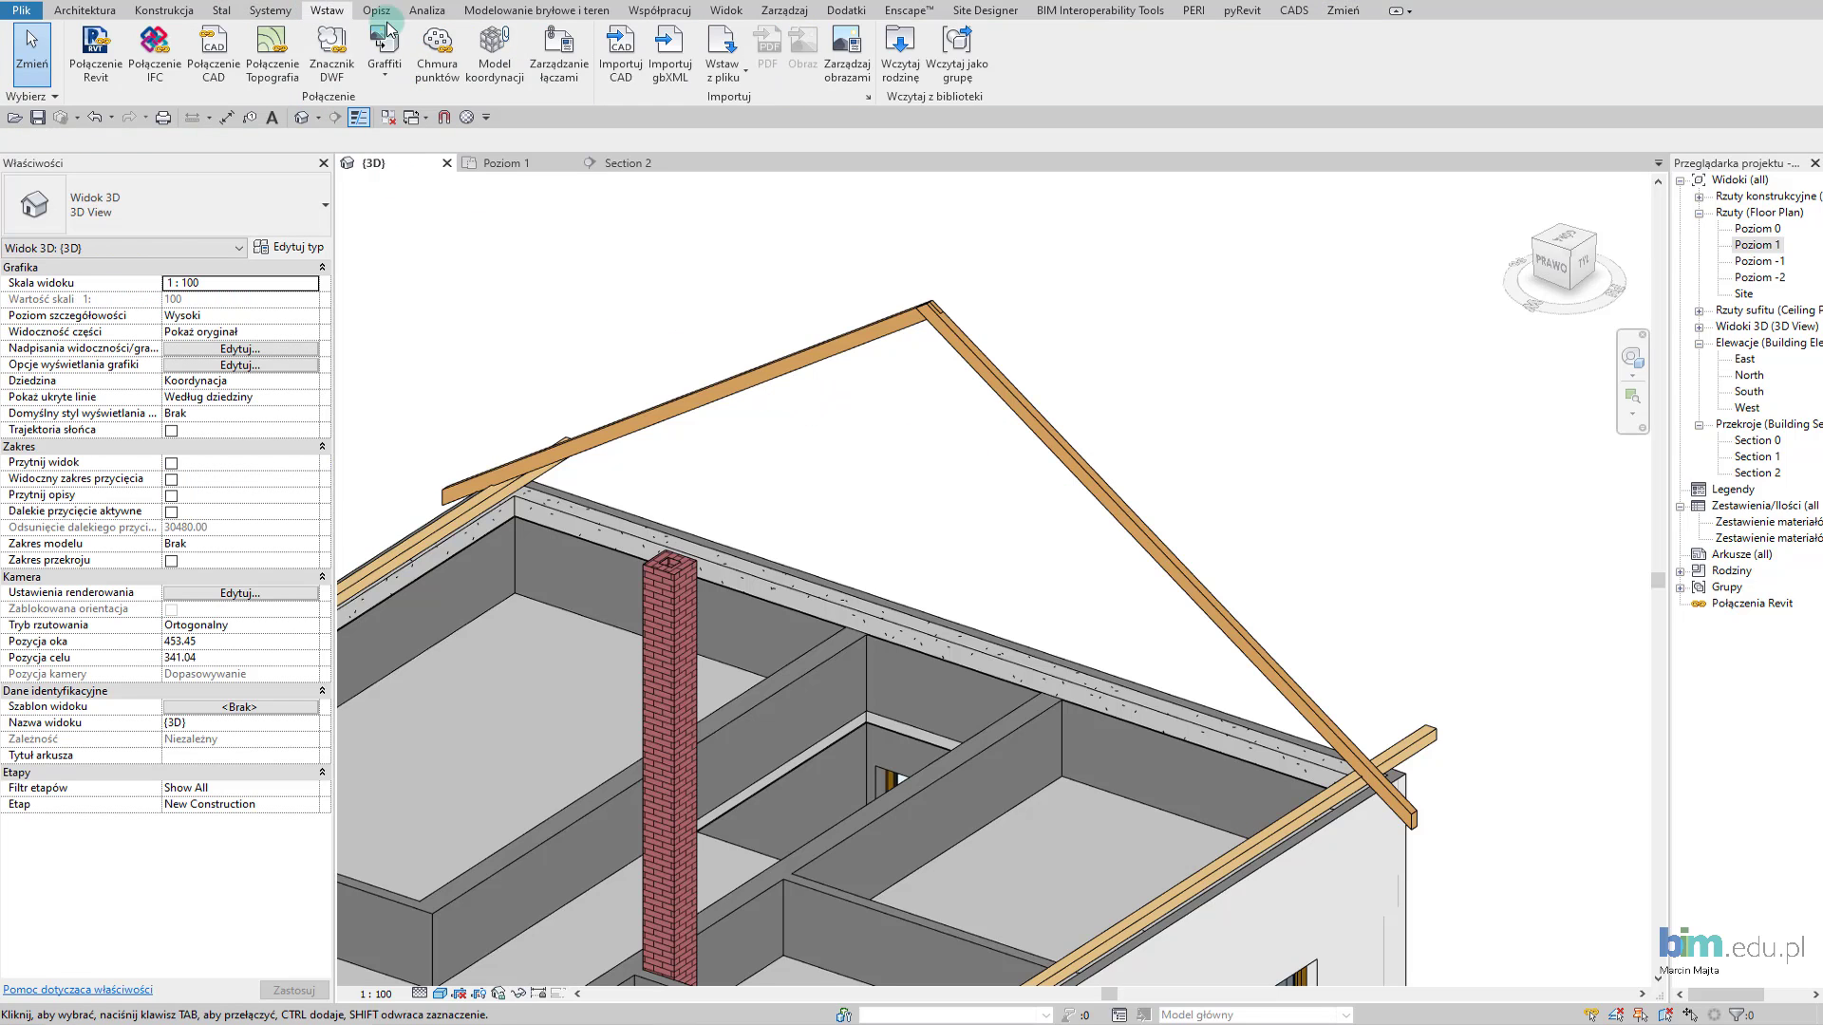
click(897, 52)
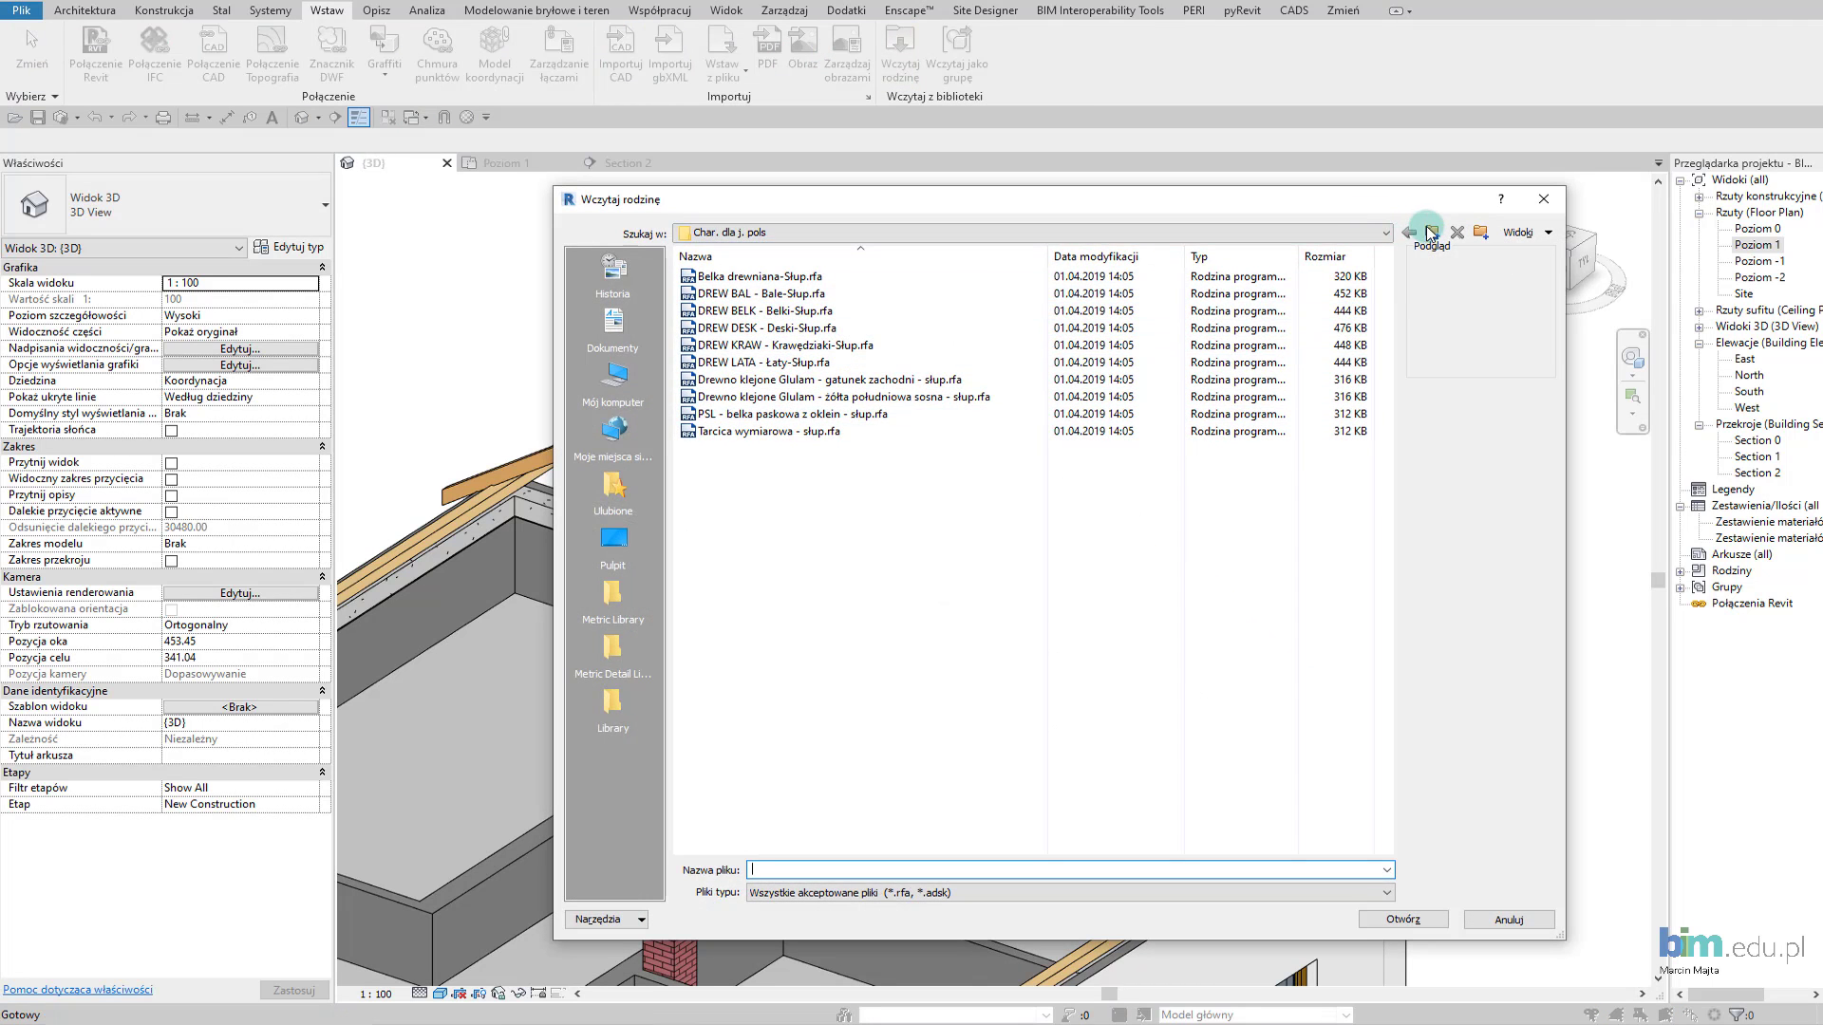
click(1431, 232)
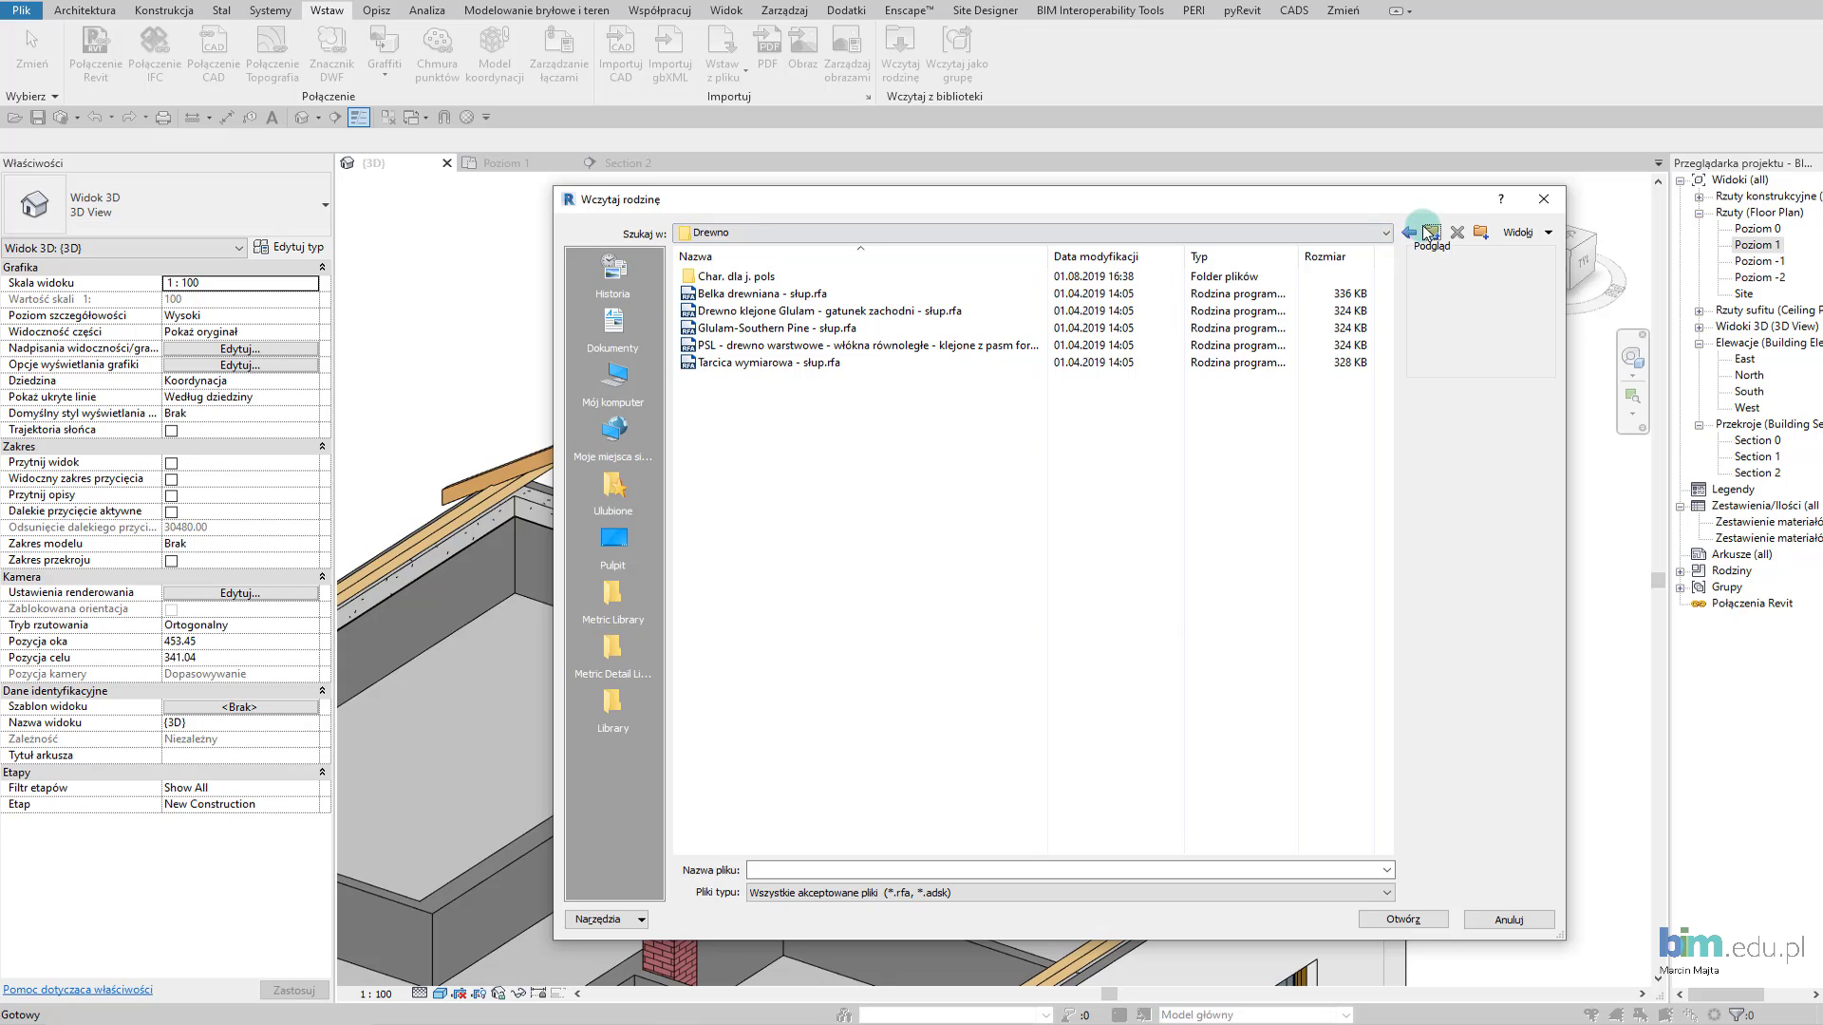
click(1432, 233)
click(965, 433)
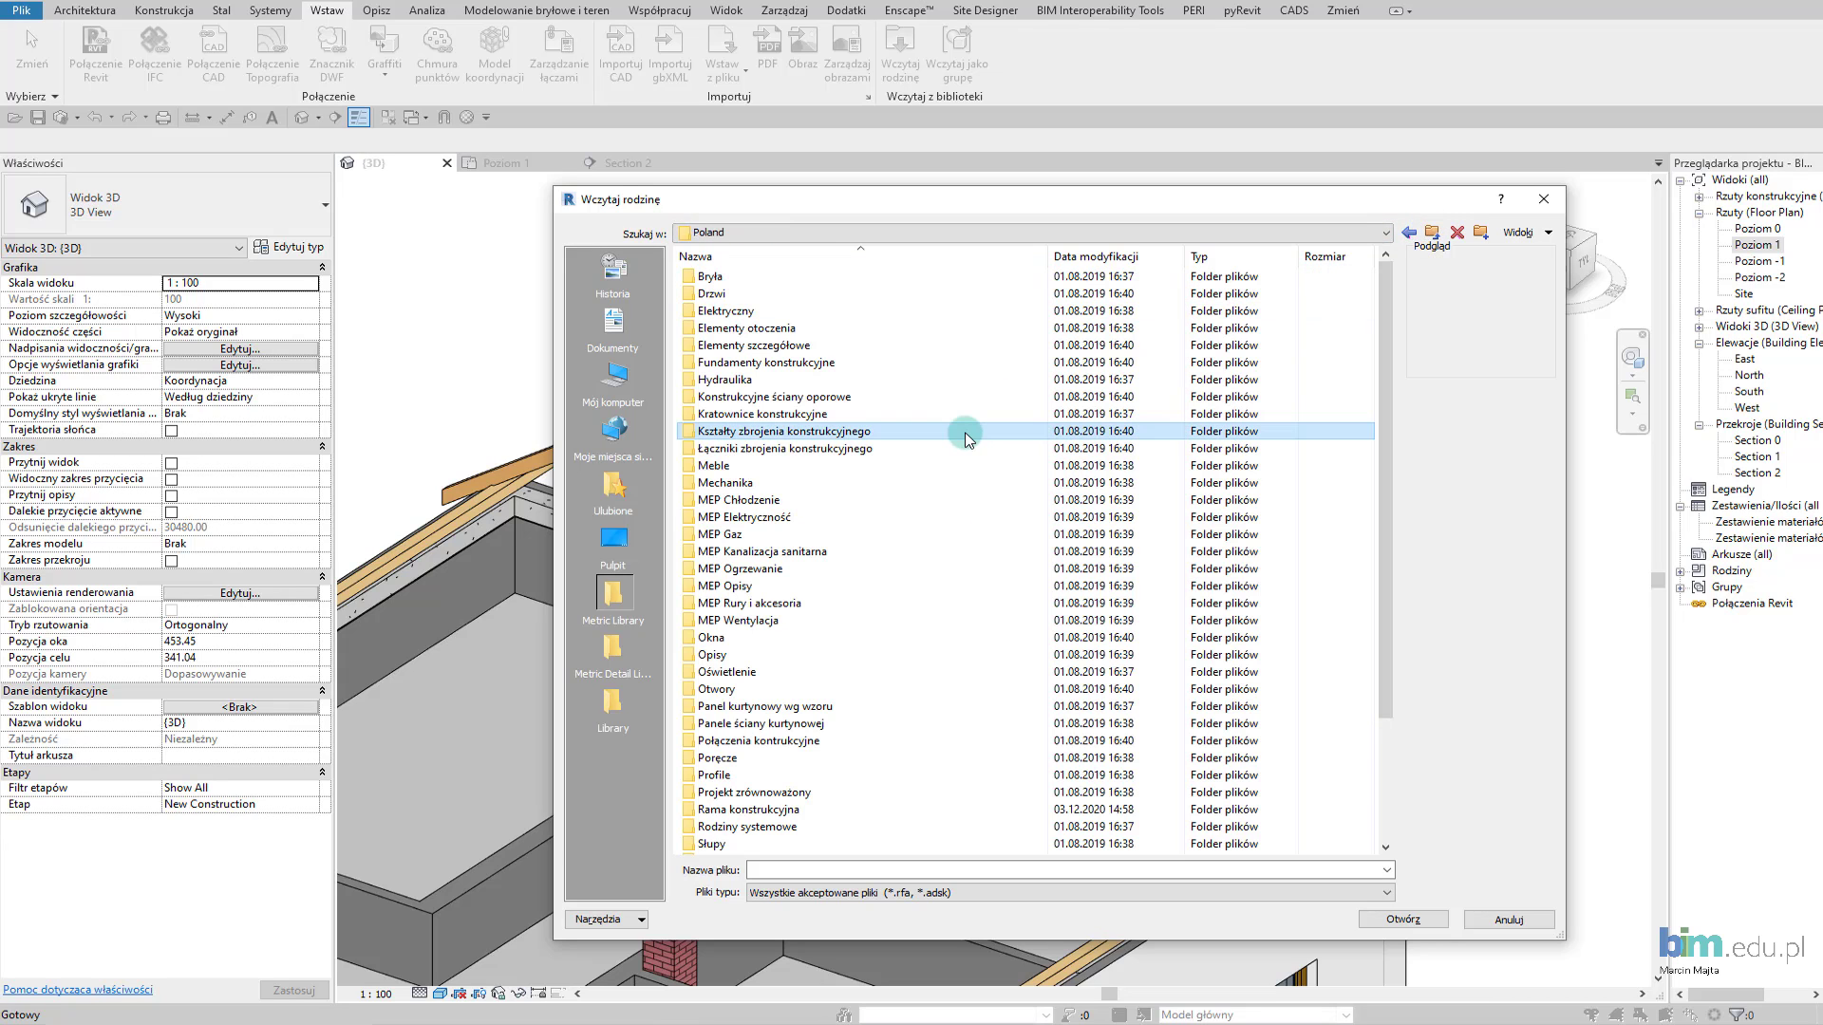
click(757, 809)
double_click(783, 810)
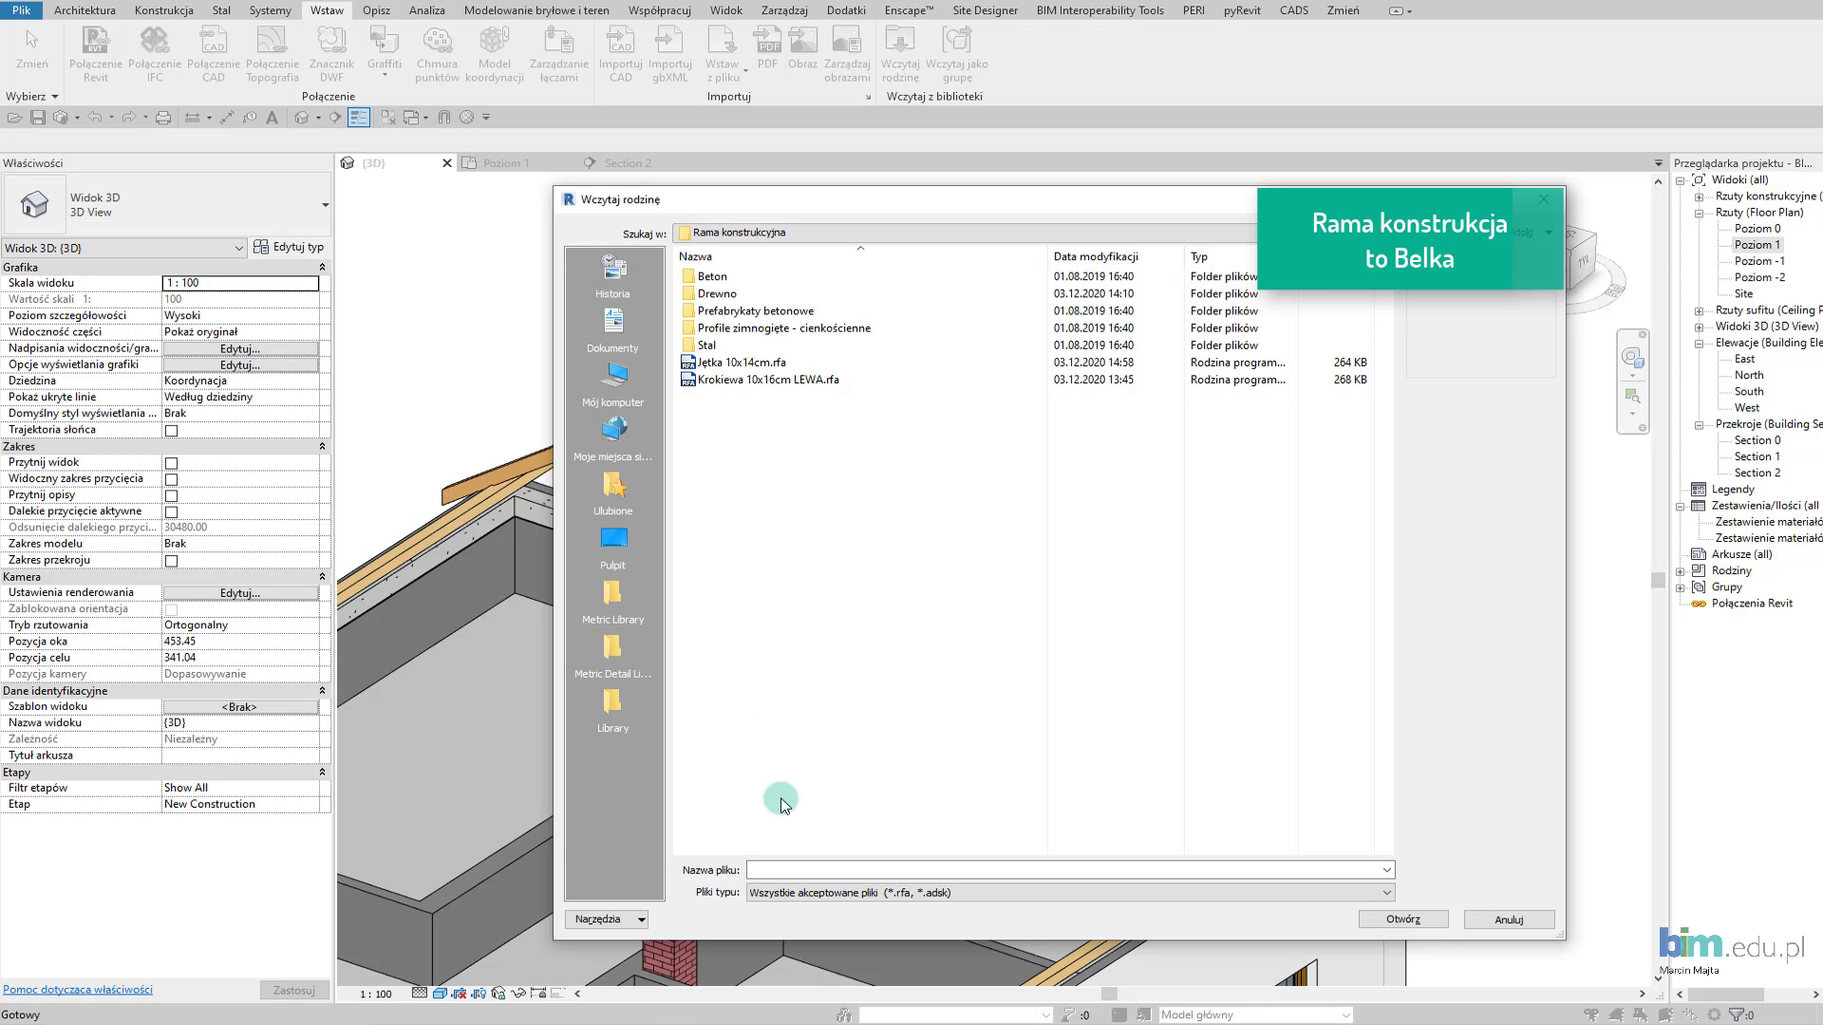
click(744, 363)
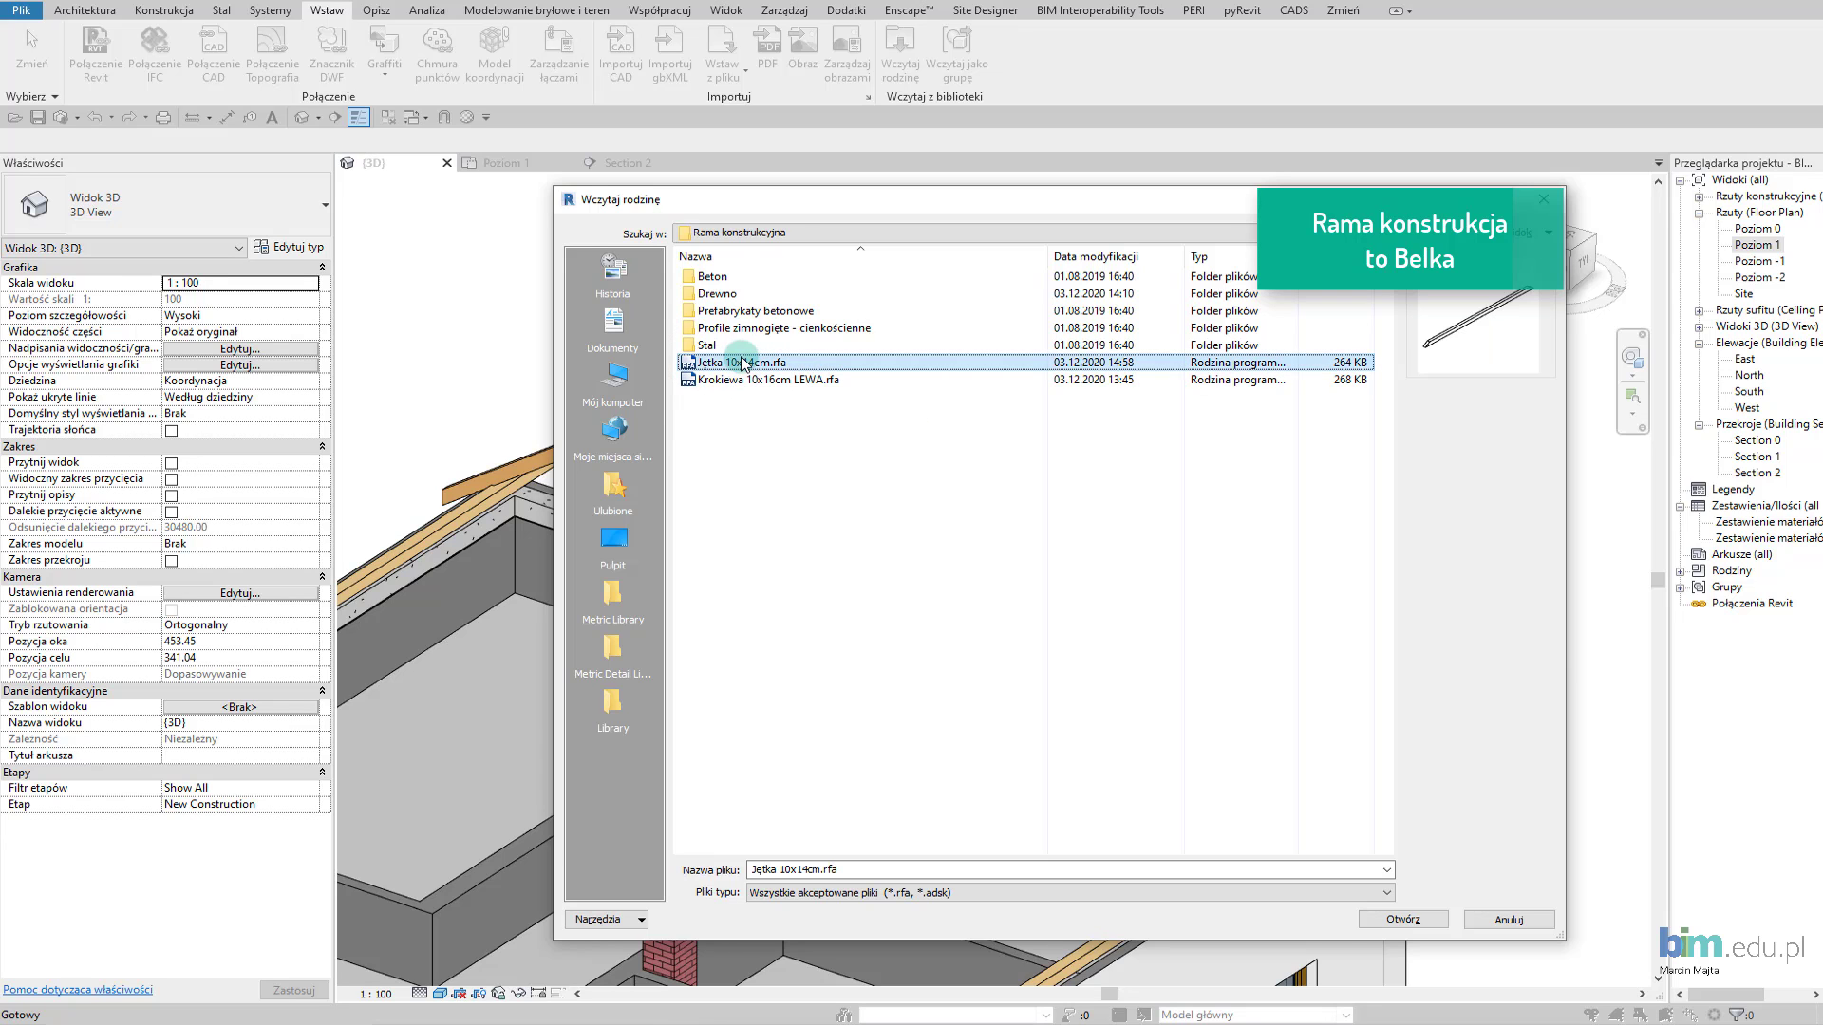
click(1401, 919)
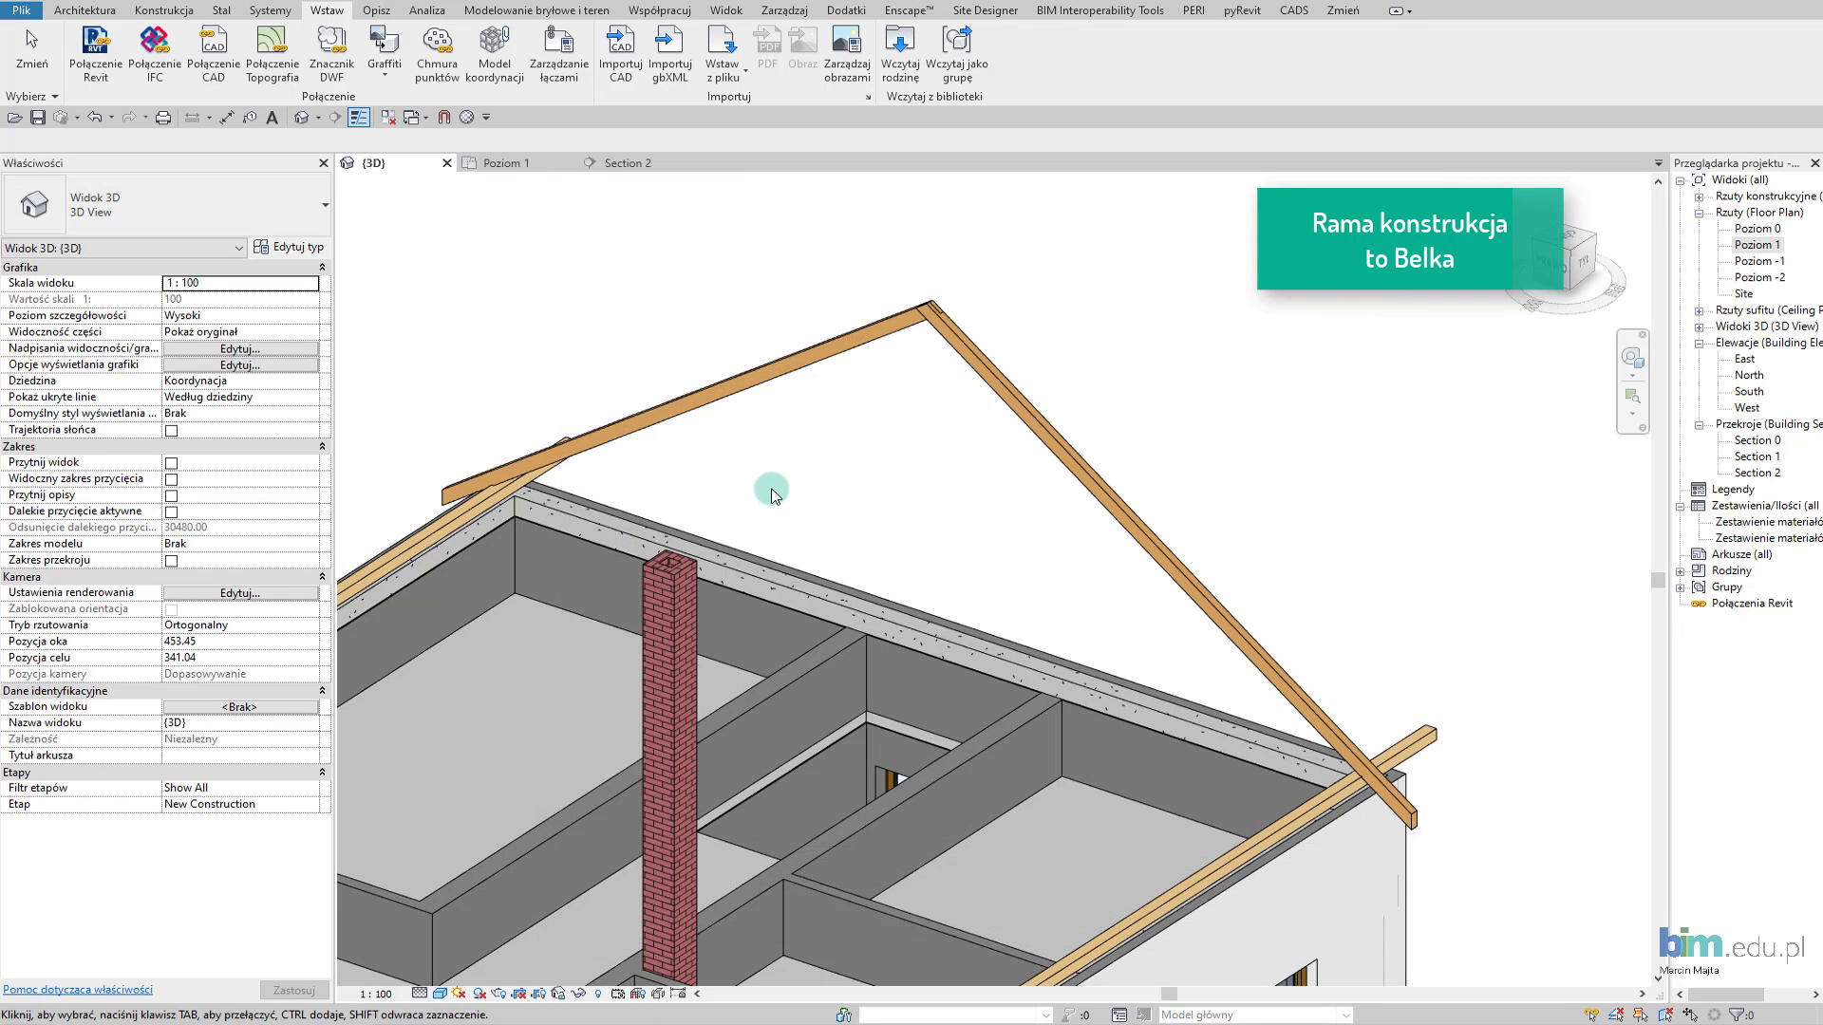
Place a Jętka 10x14cm beam in the Poziom 1 plan and check it in 3D.
click(497, 165)
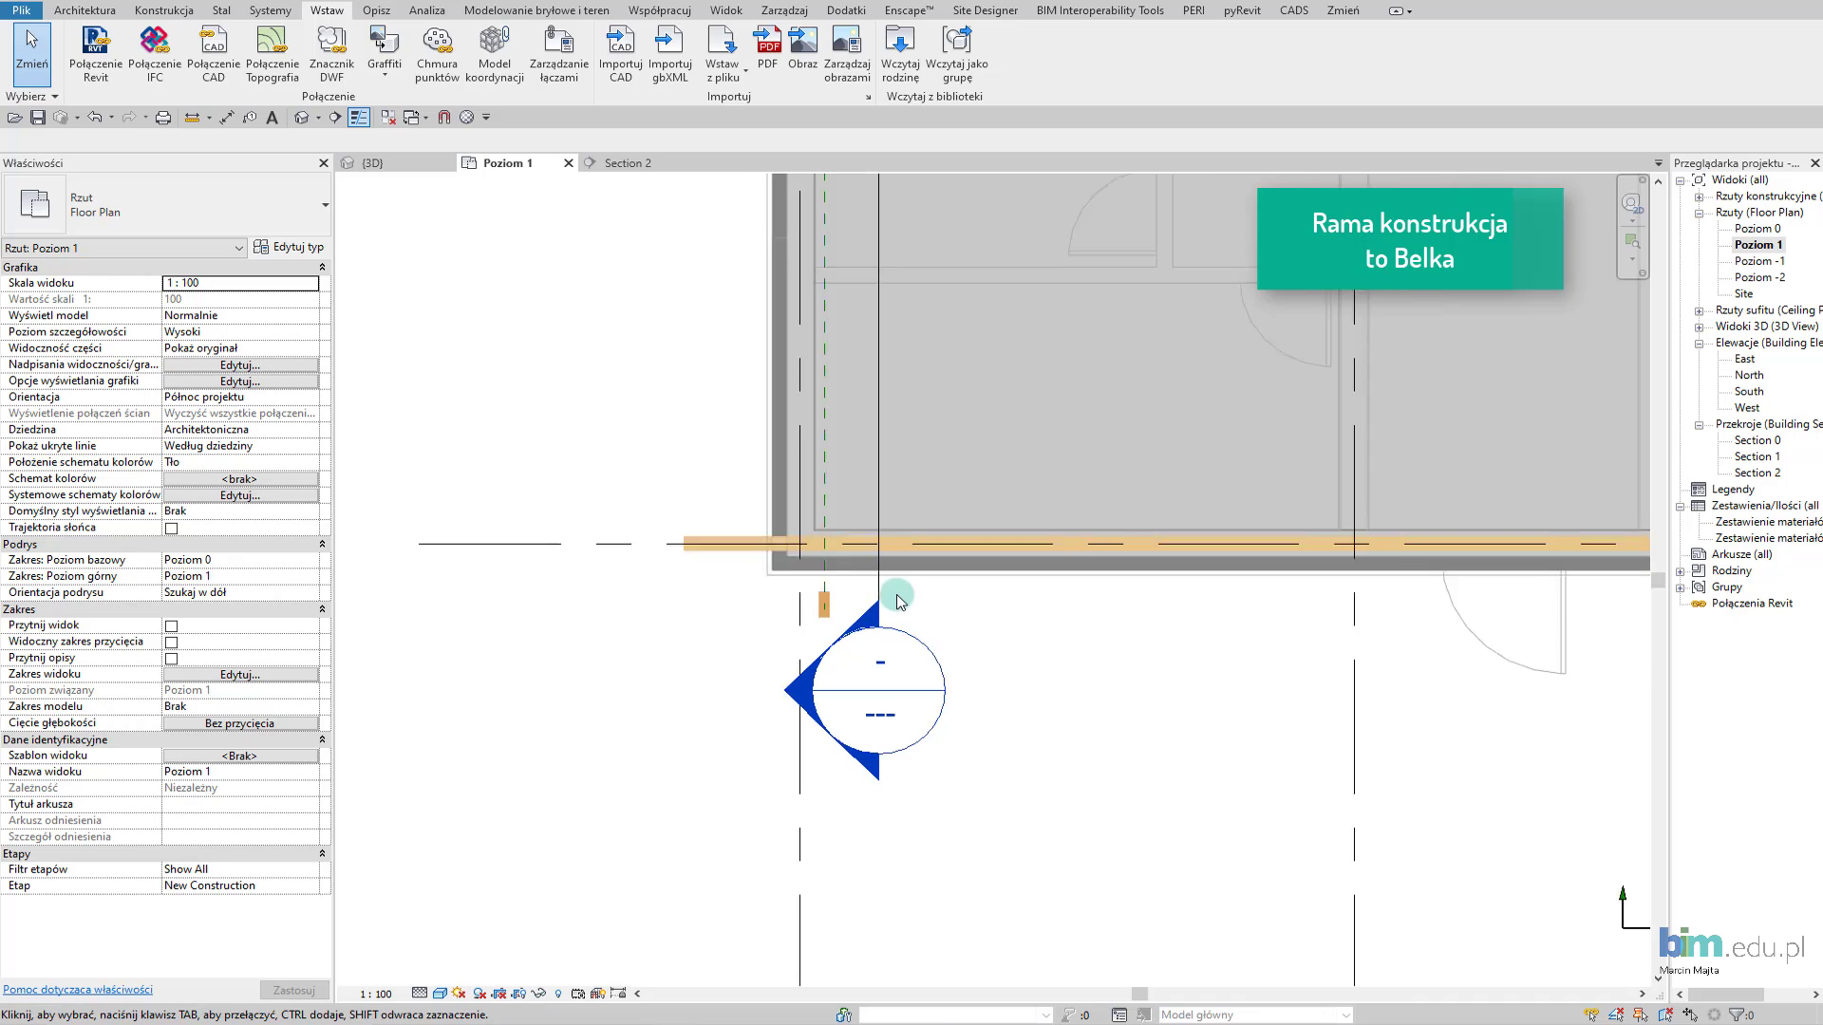
scroll(893, 593, down, 3)
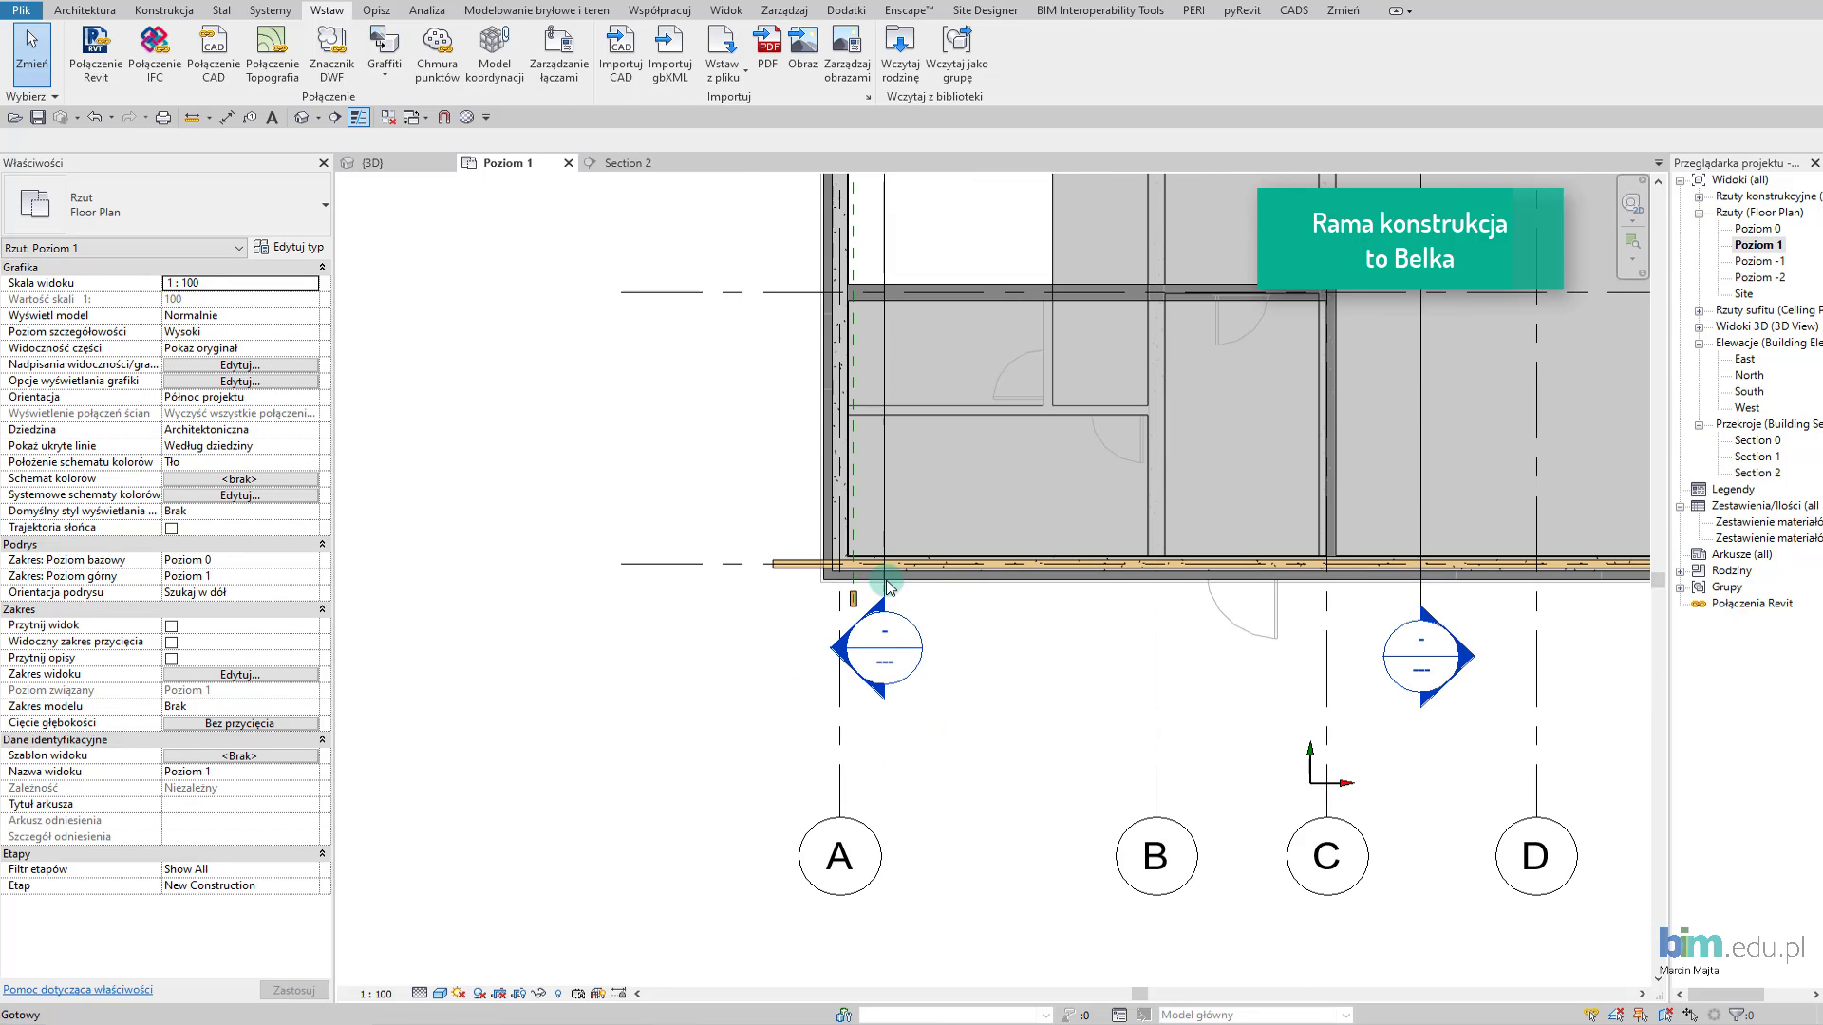
key(b)
key(m)
middle_drag(823, 470, 771, 810)
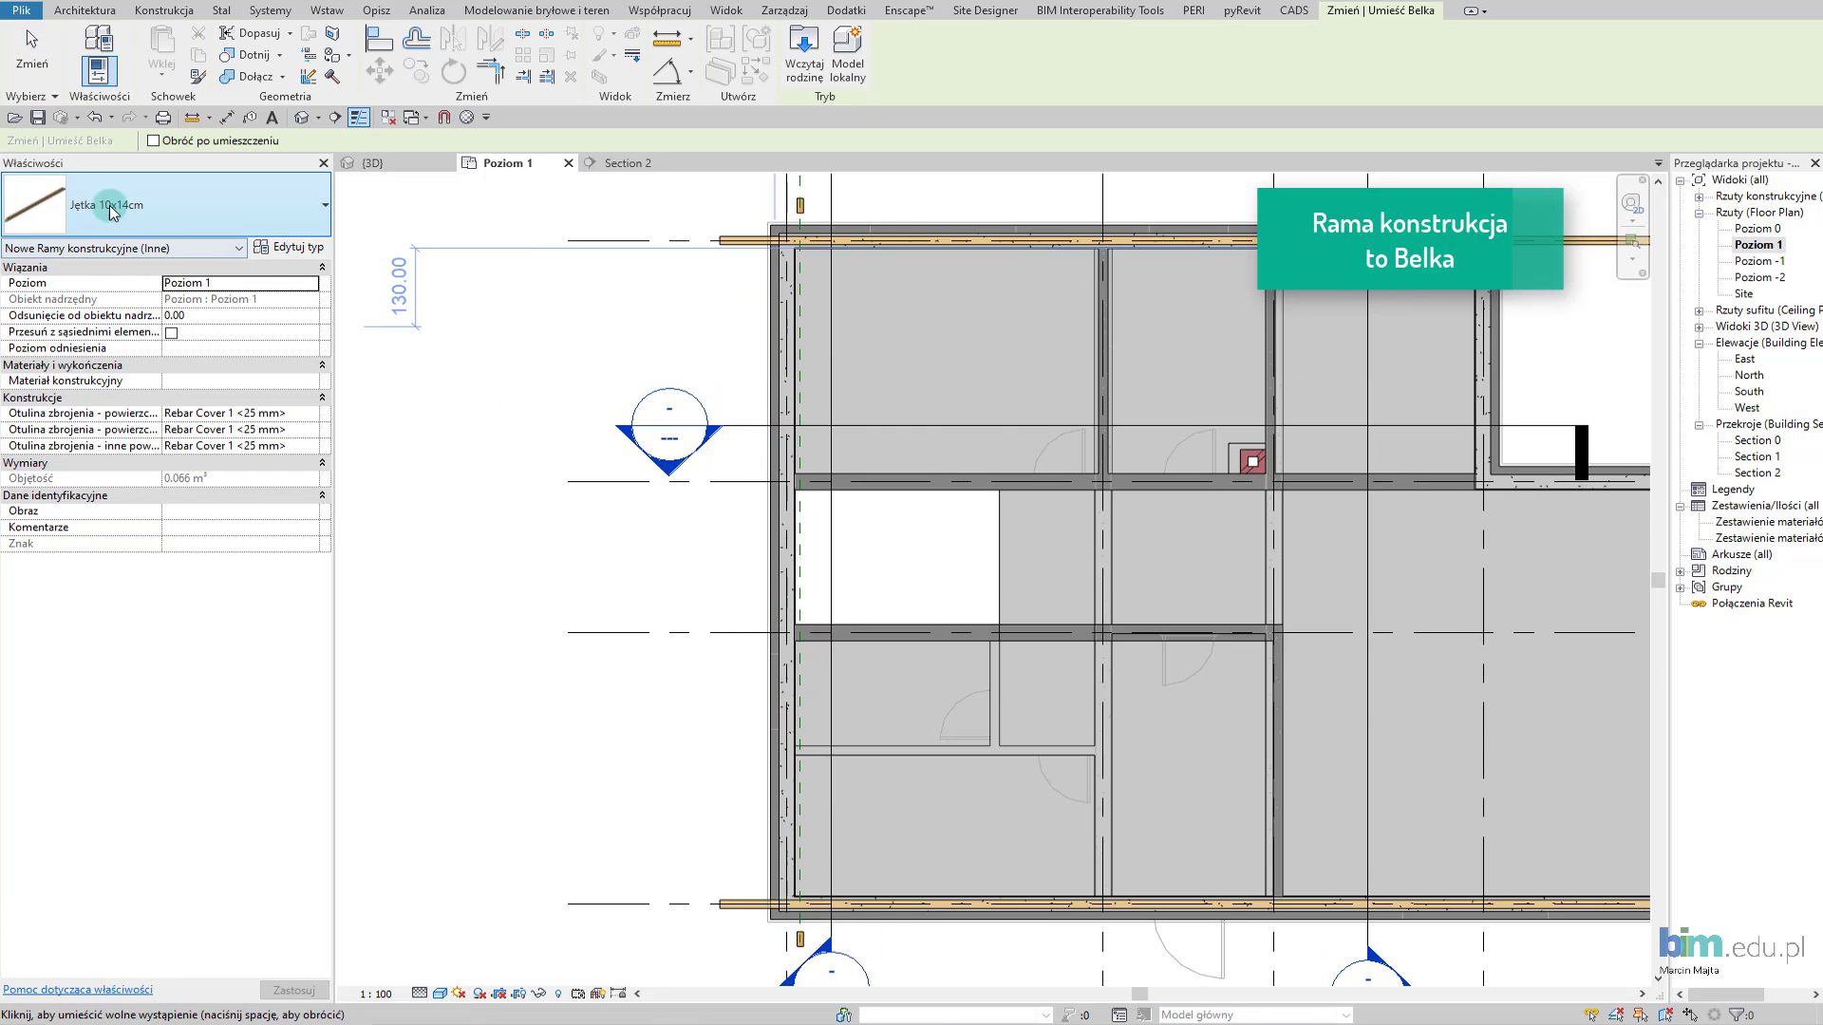
scroll(826, 522, up, 1)
scroll(829, 528, up, 1)
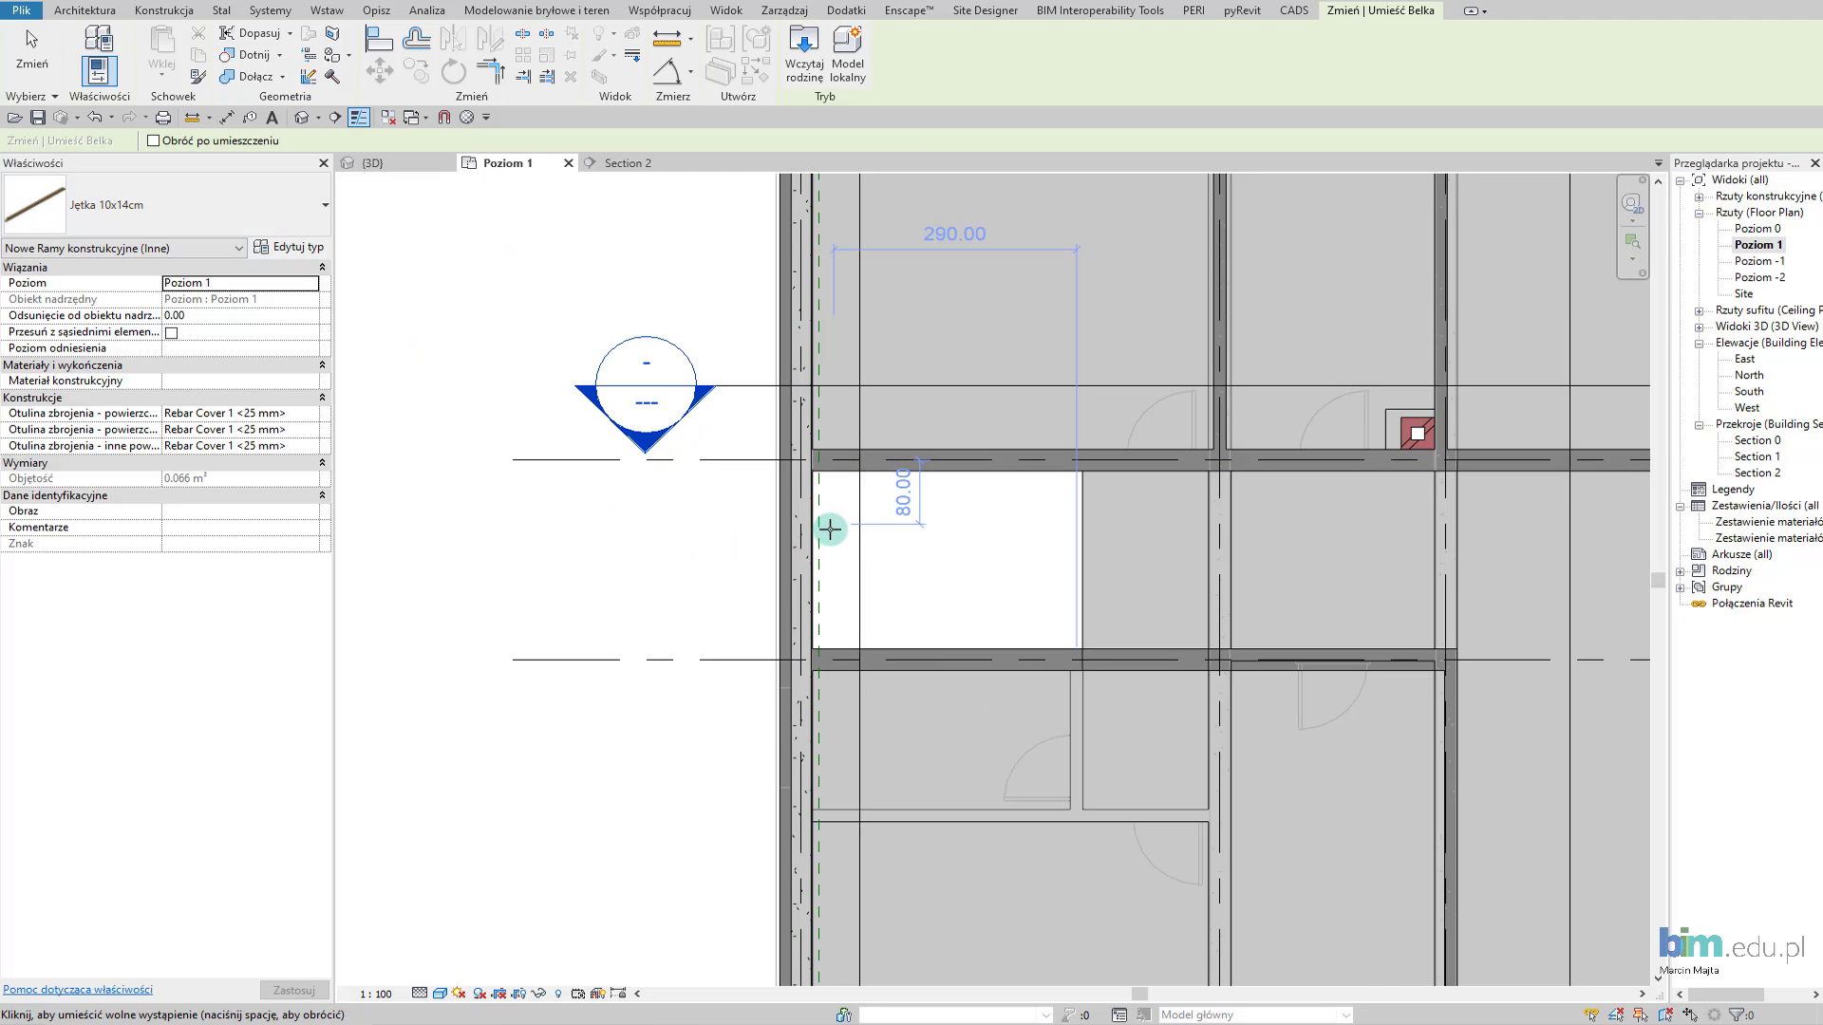
click(359, 163)
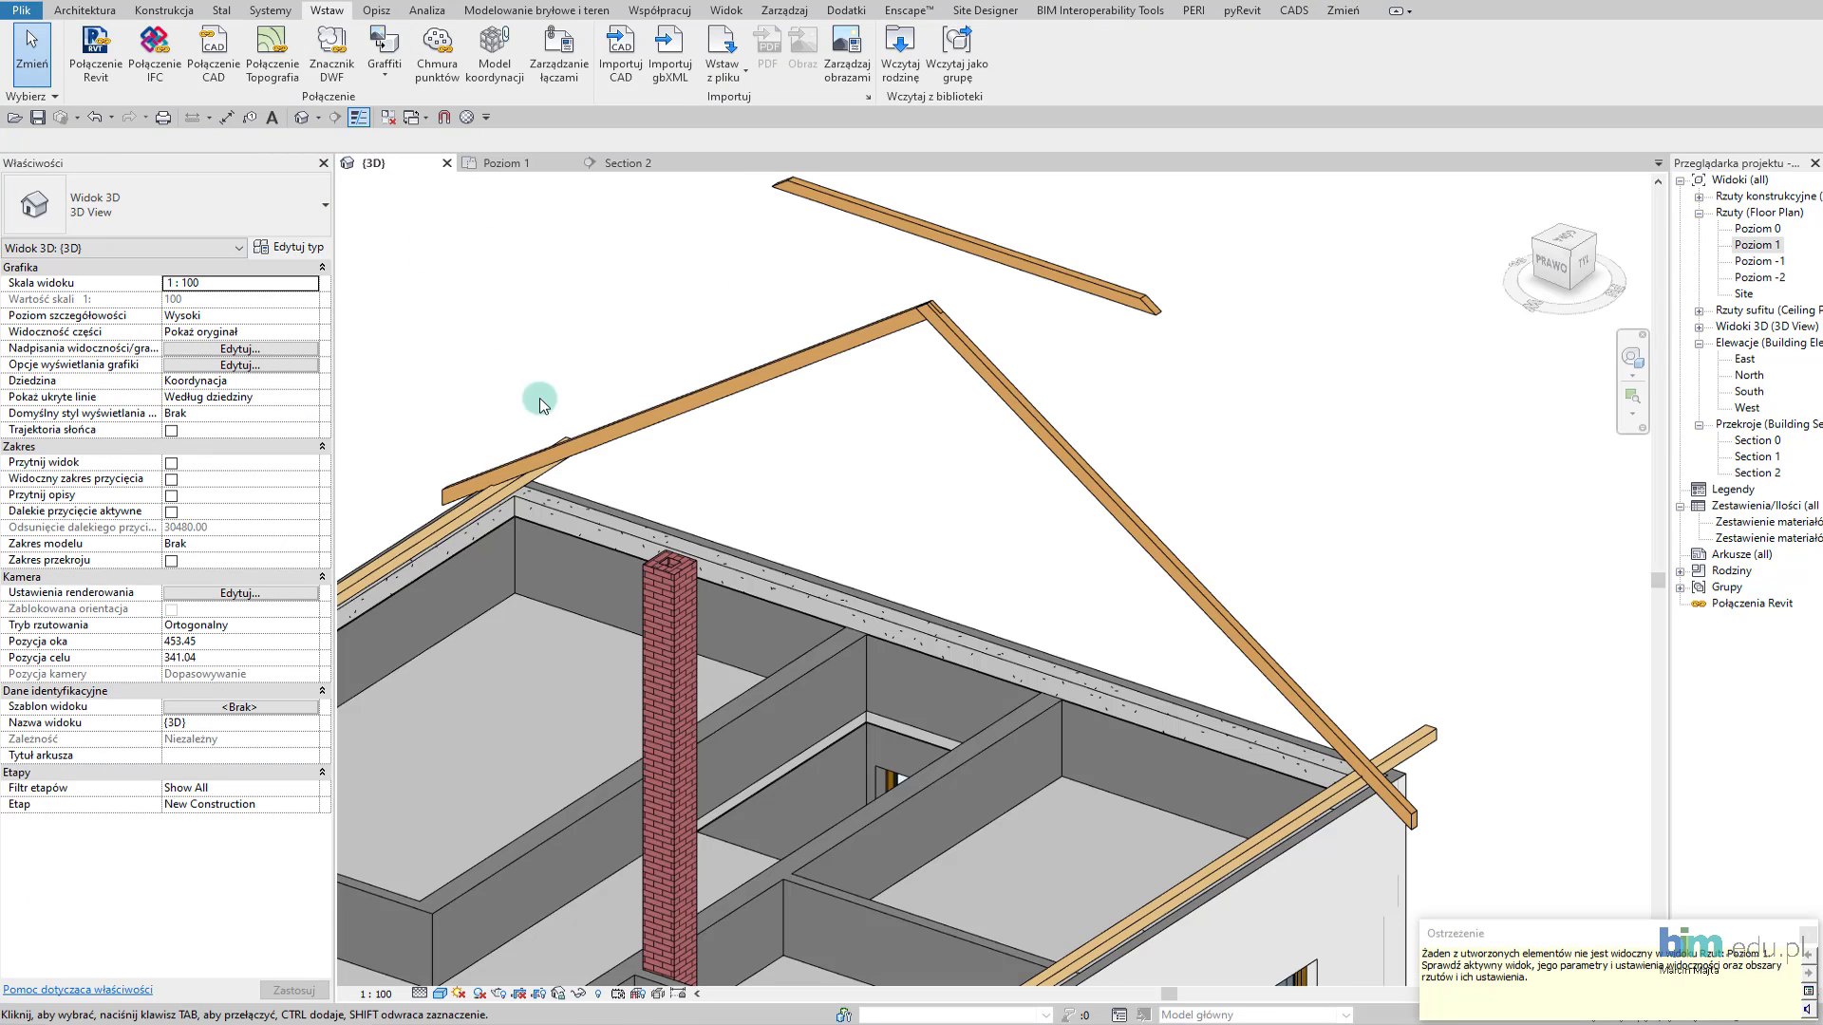
mouse_move(533, 395)
shift+middle_down()
mouse_move(916, 556)
mouse_move(671, 419)
mouse_move(786, 481)
shift+middle_up()
scroll(819, 522, up, 2)
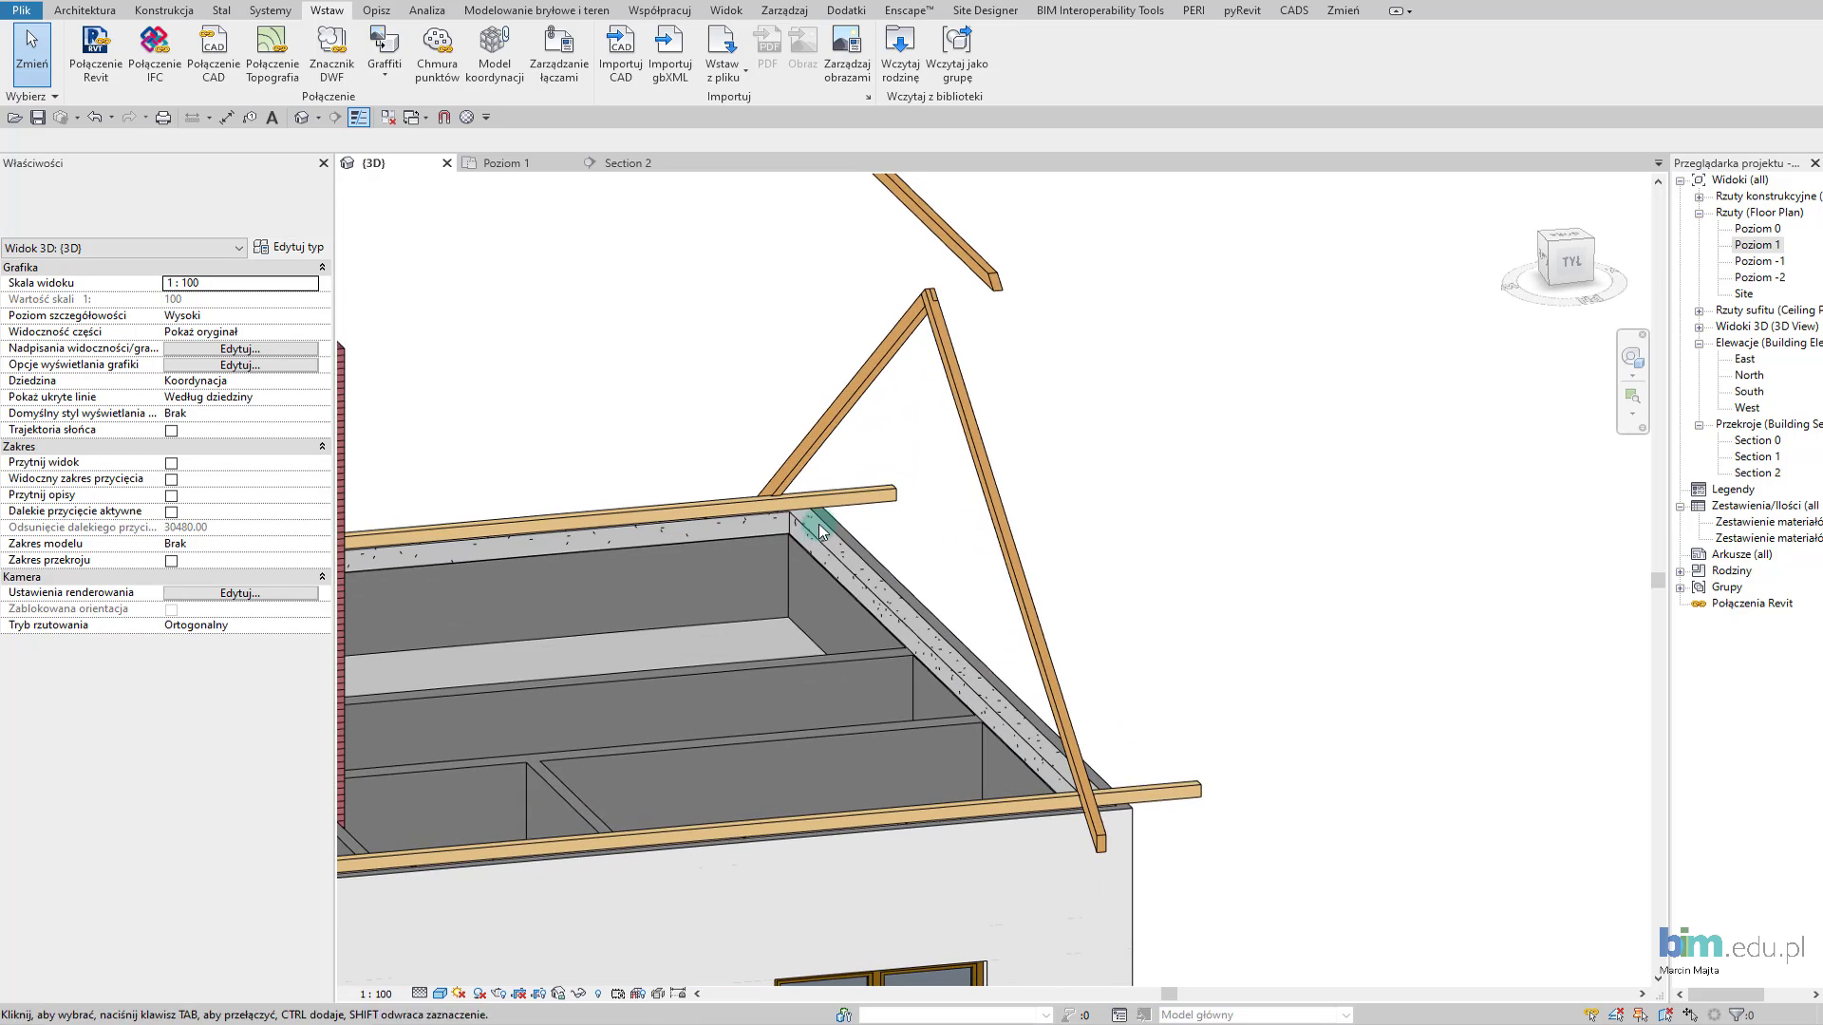
scroll(810, 677, up, 2)
scroll(810, 677, down, 4)
In Section 2, drag the collar tie down between the two rafters.
click(624, 165)
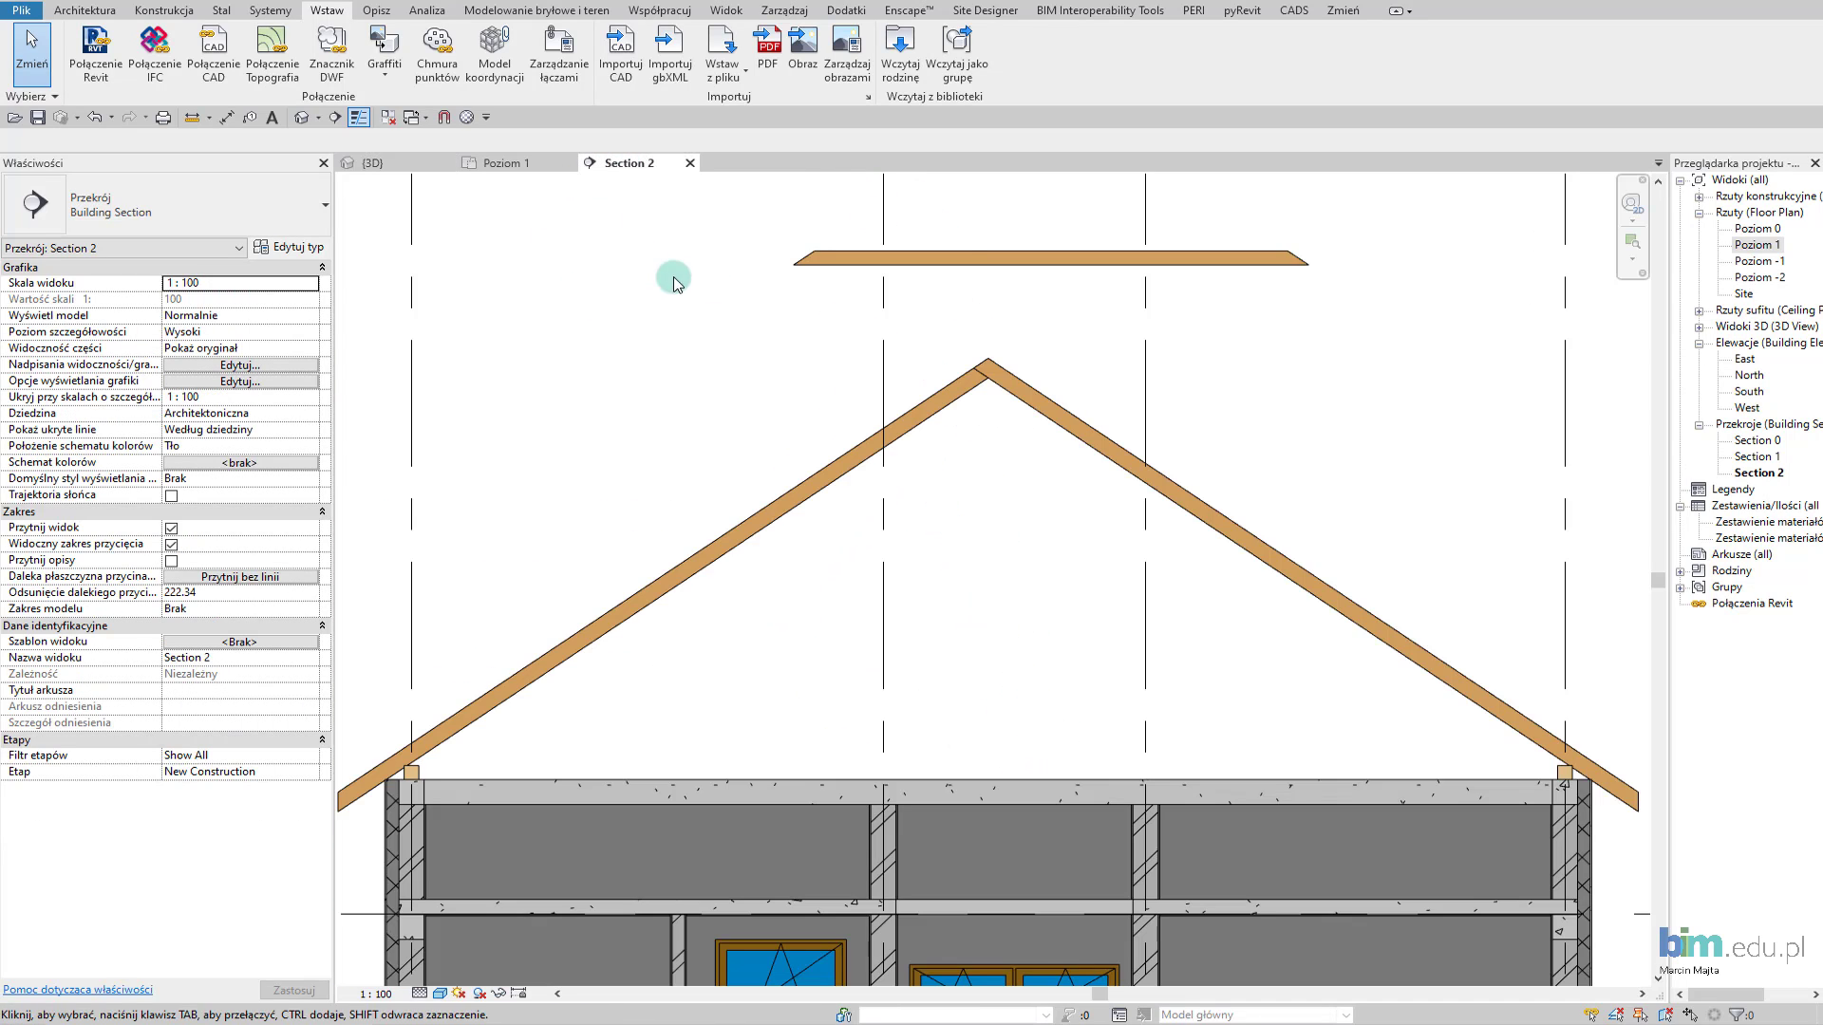
click(958, 258)
drag(959, 258, 904, 549)
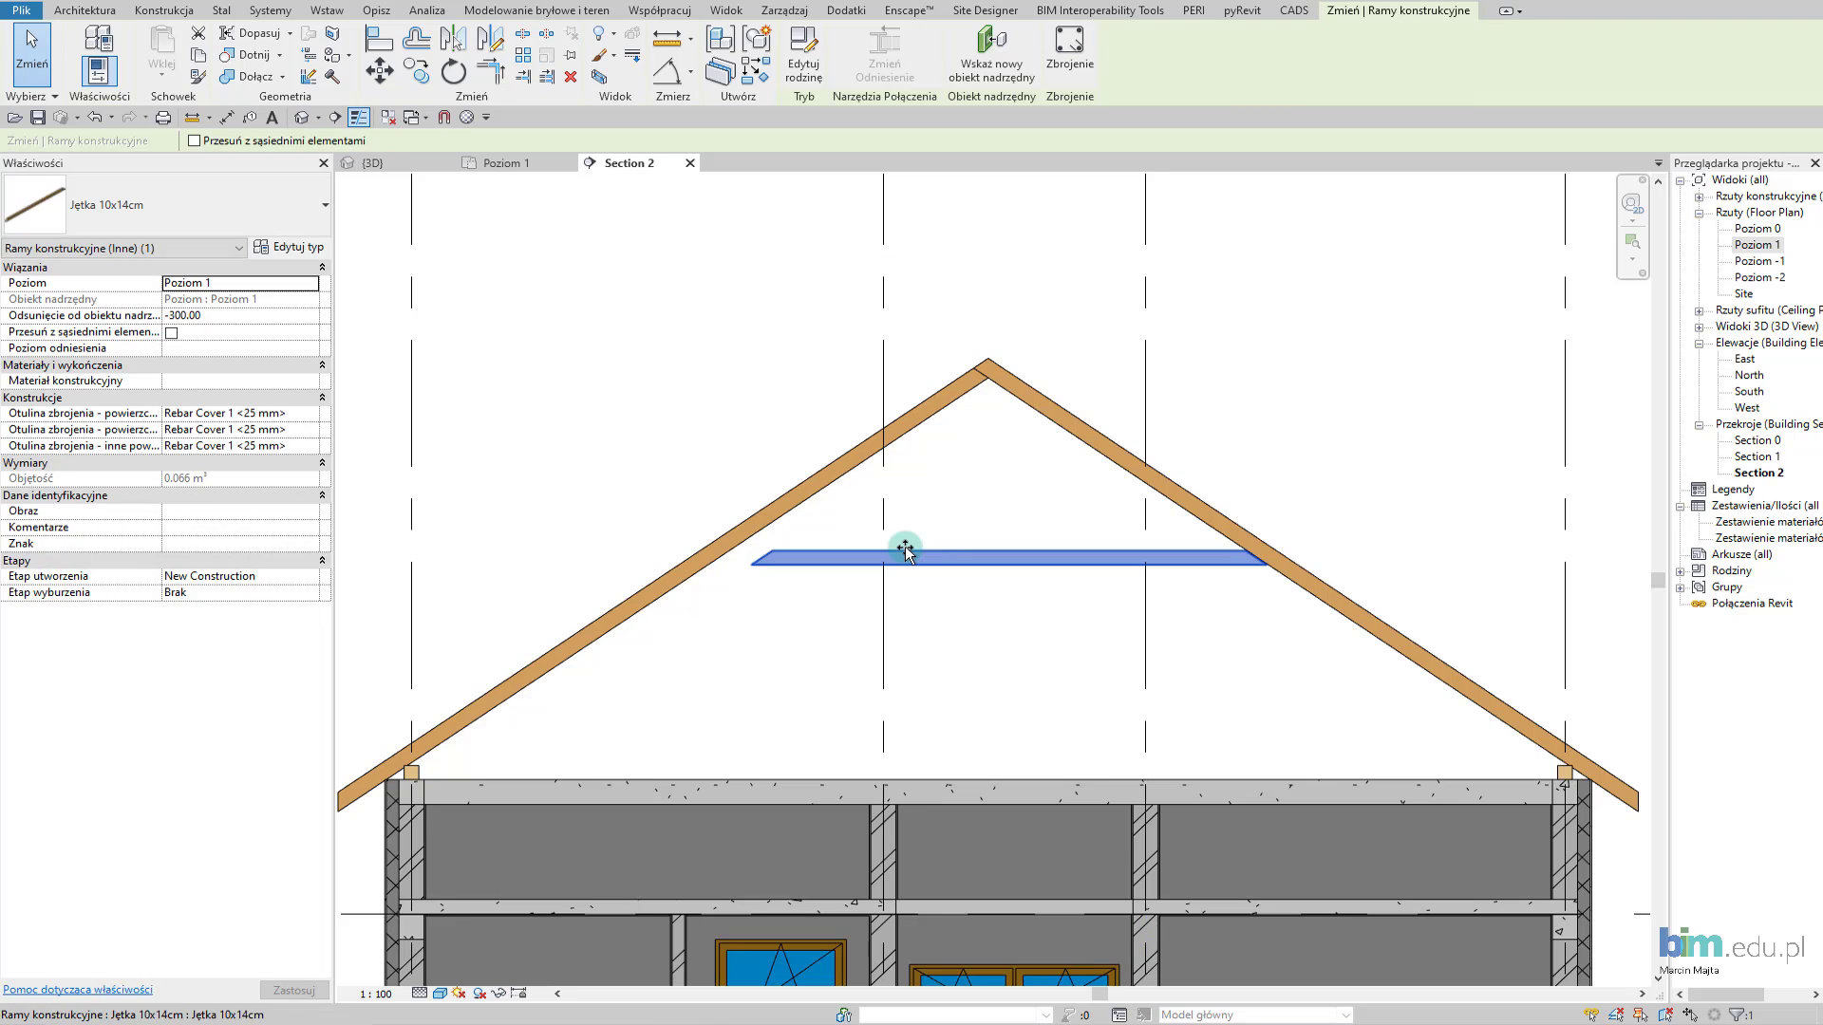
click(946, 644)
middle_drag(946, 643, 896, 574)
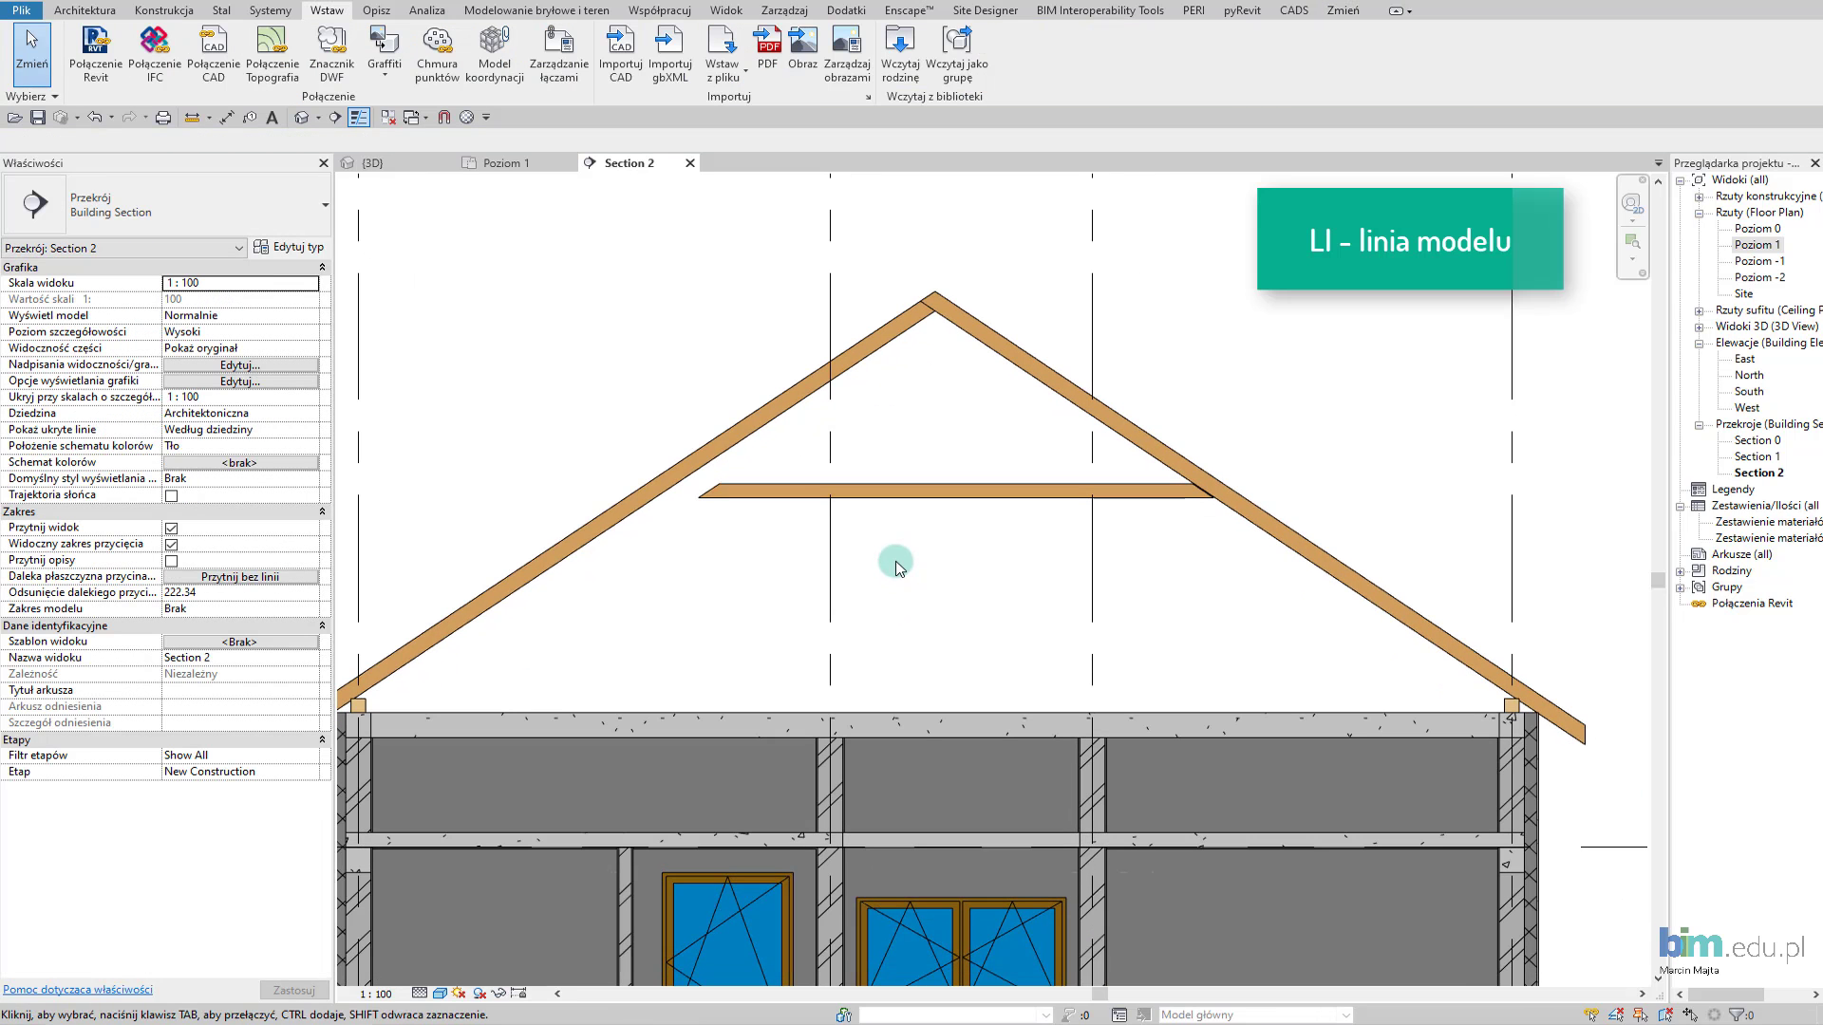
Start a model line (LI) on the Więźba pomoc krokiew work plane.
key(l)
key(i)
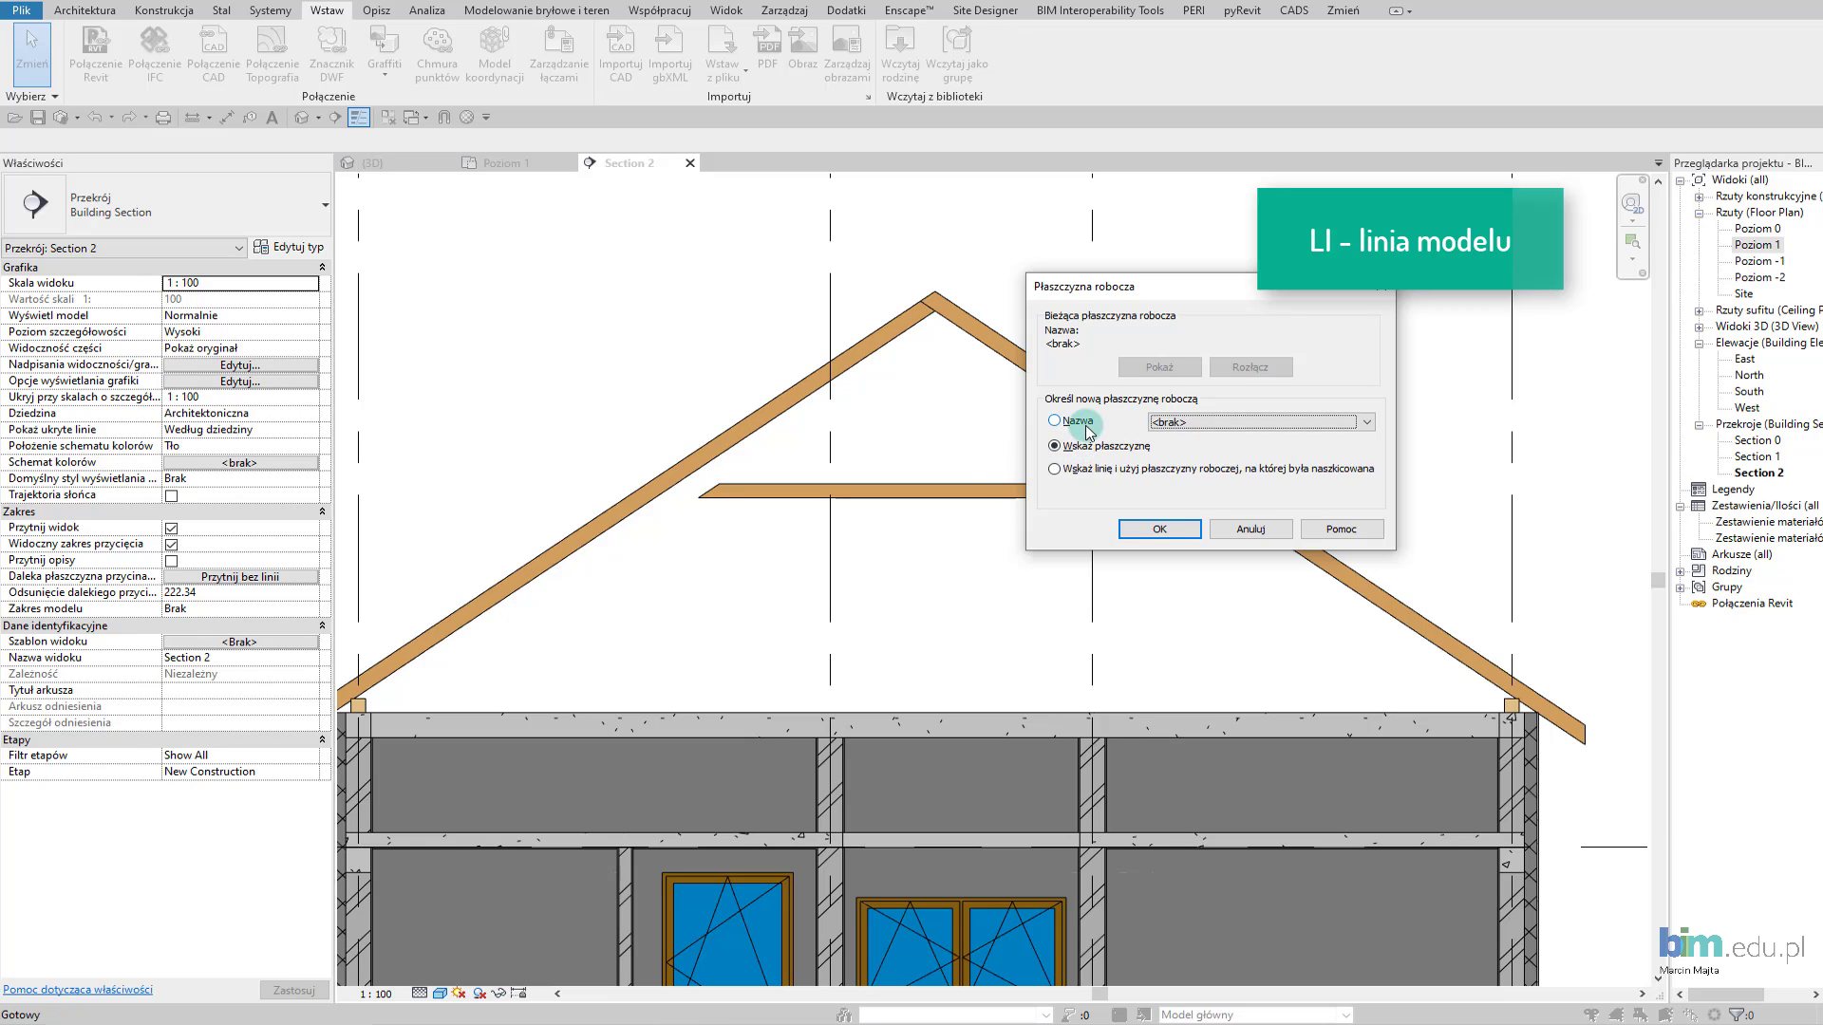
click(1089, 430)
click(1168, 422)
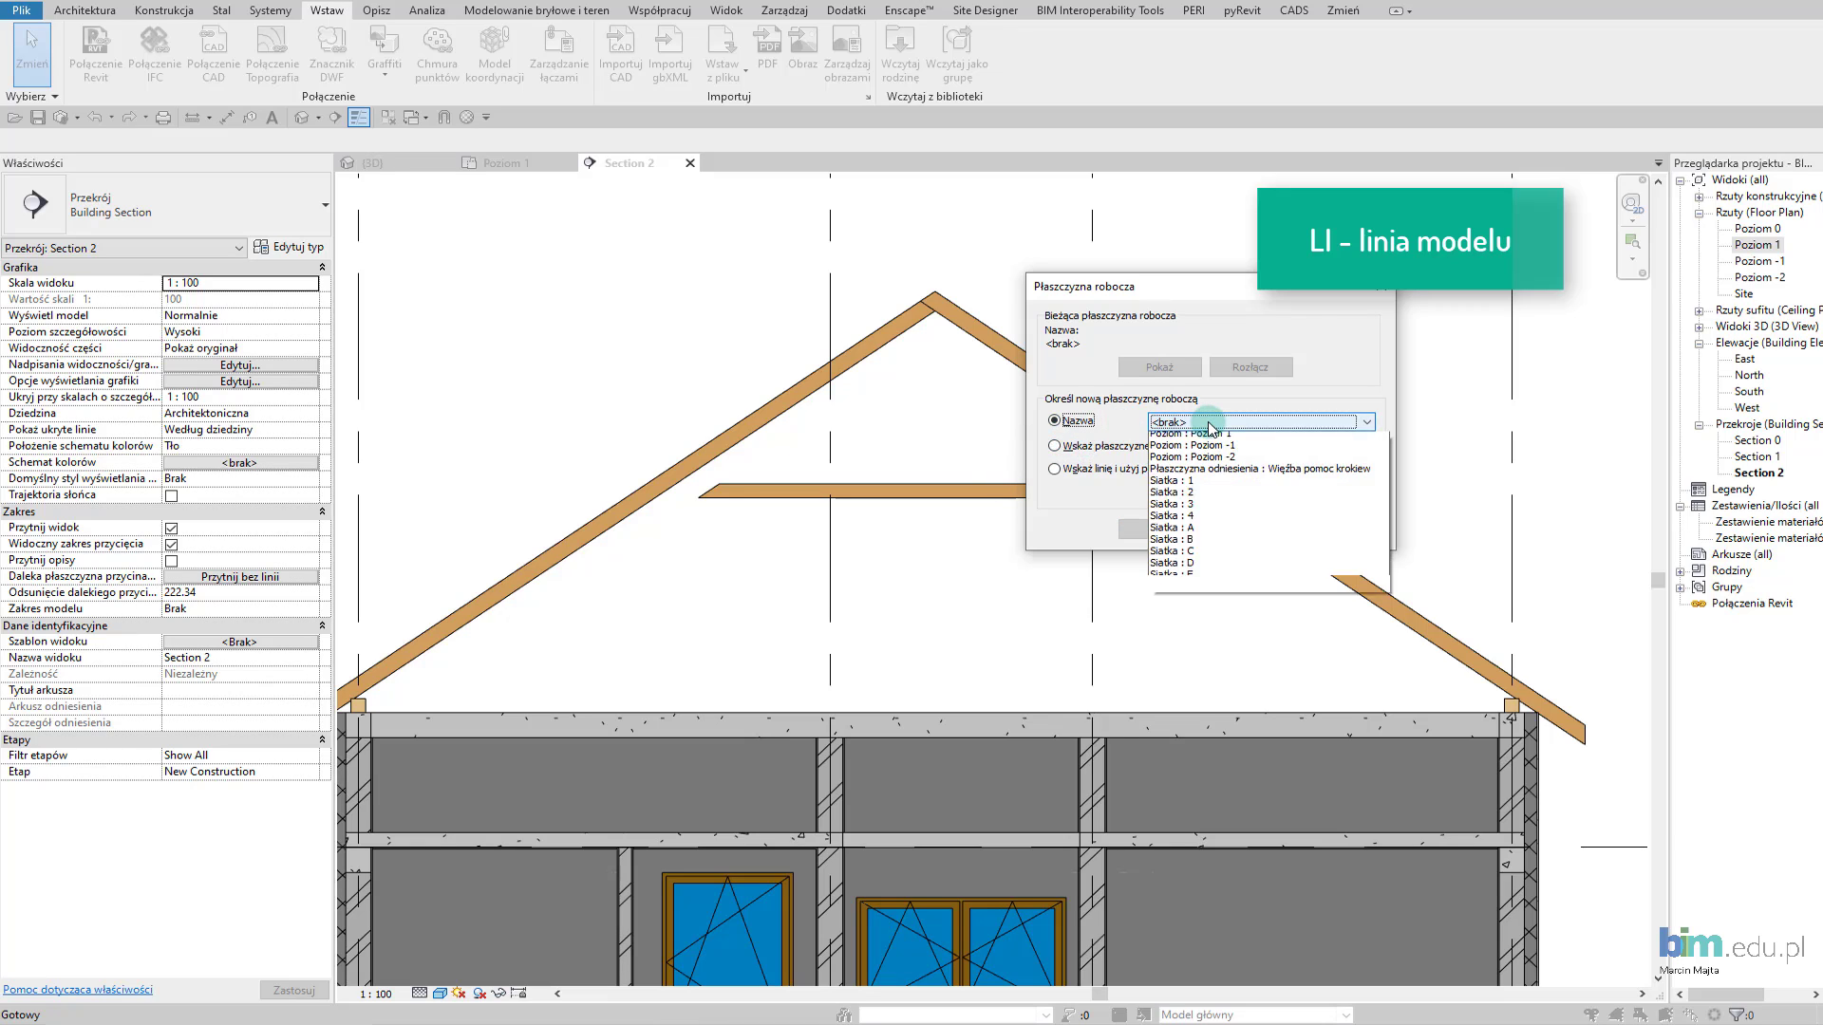
click(1192, 518)
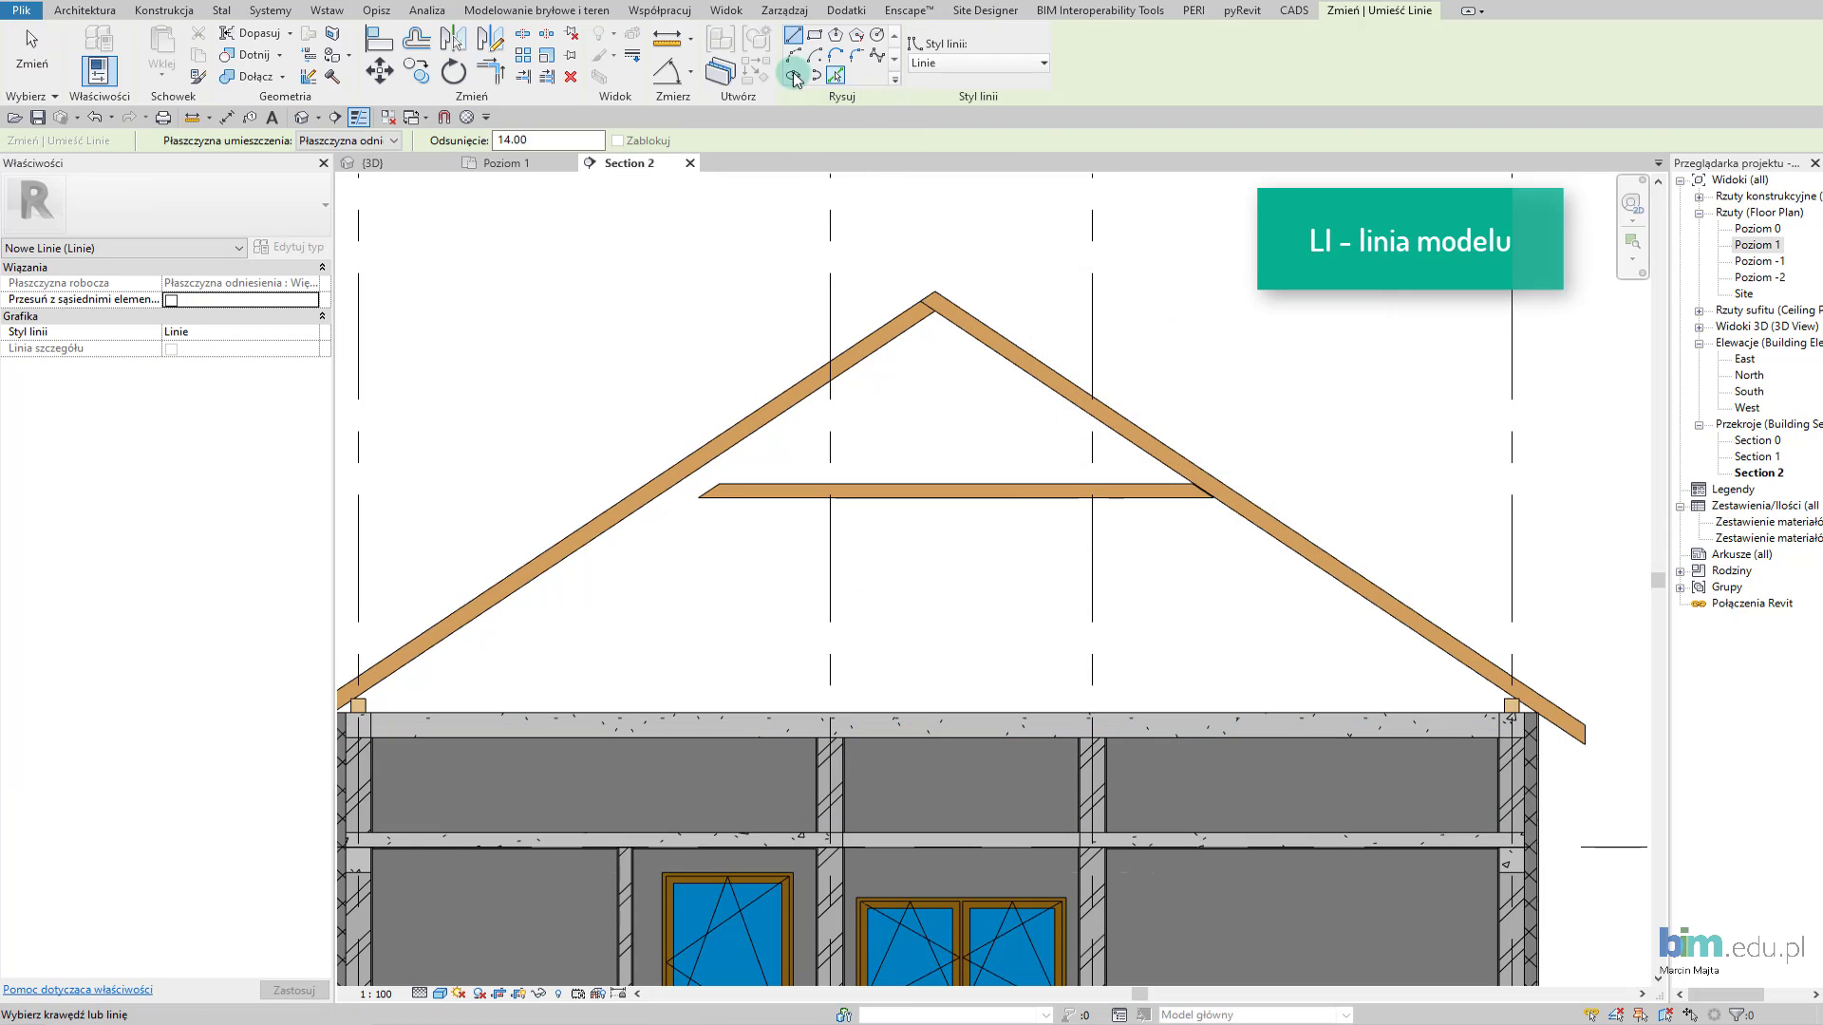
Draw a 350 vertical helper line with a short horizontal tail, then delete this first attempt.
click(793, 34)
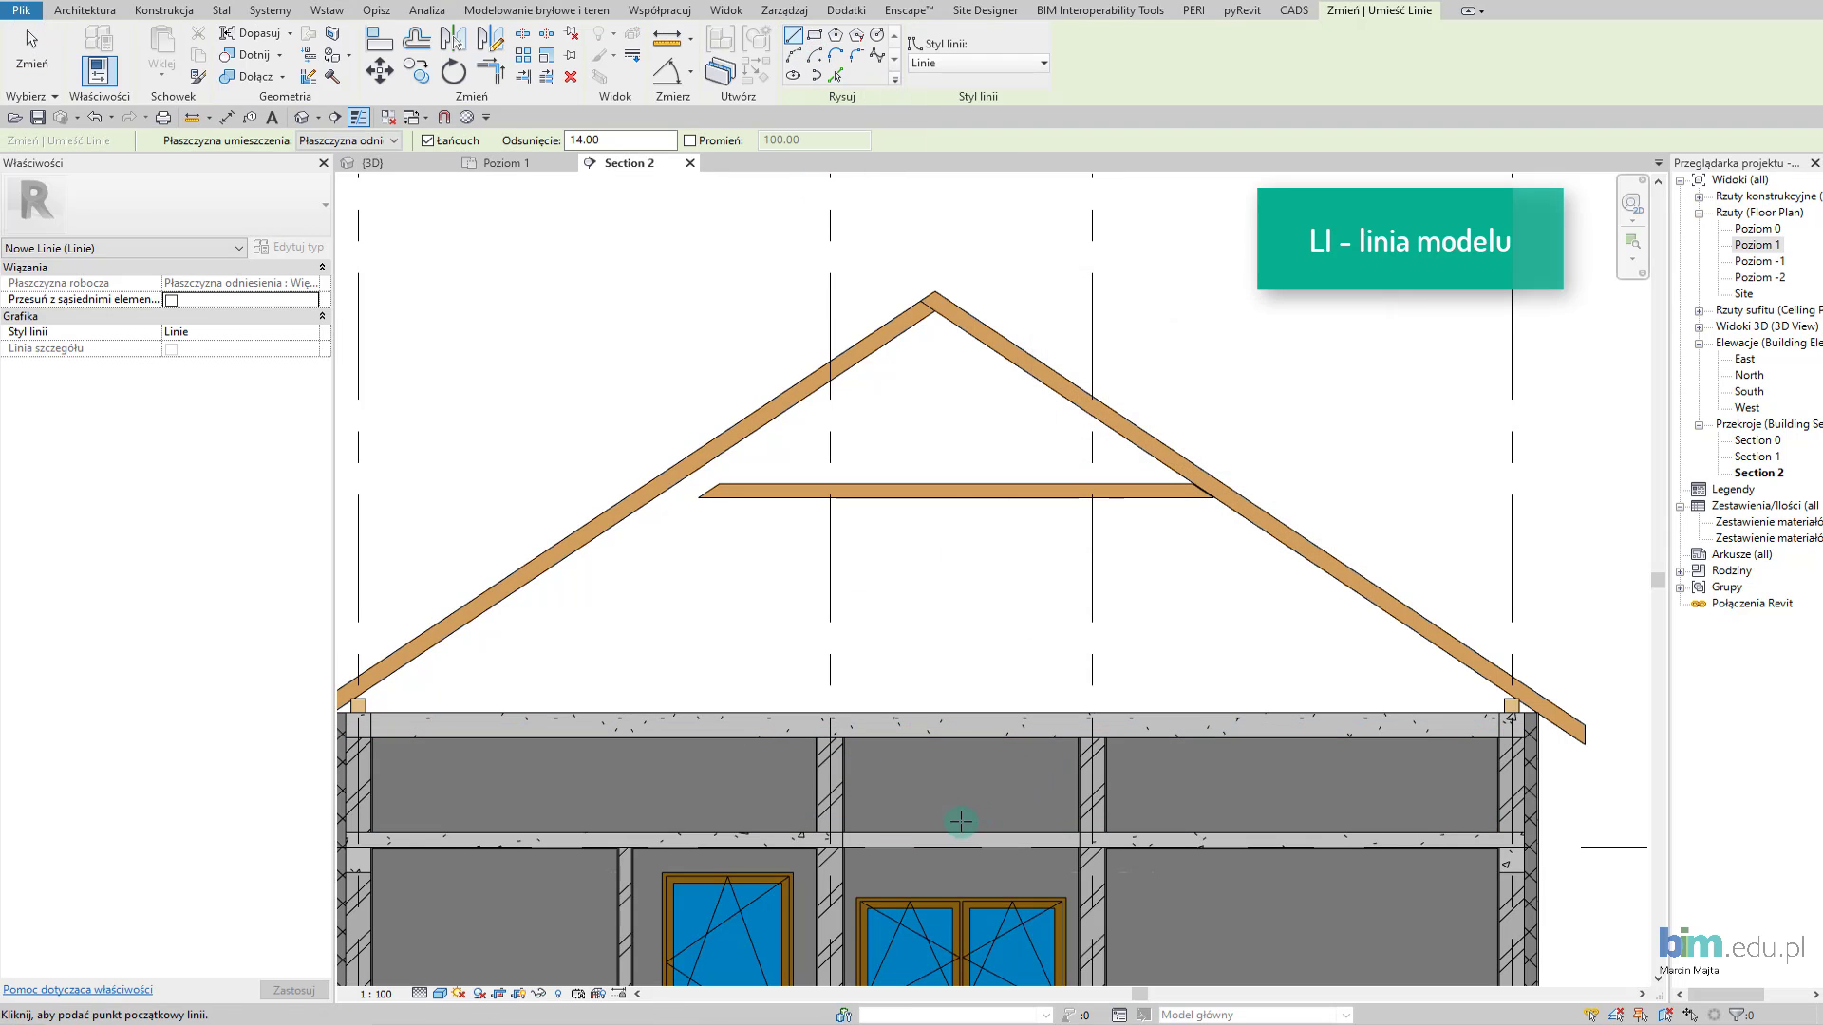
click(513, 835)
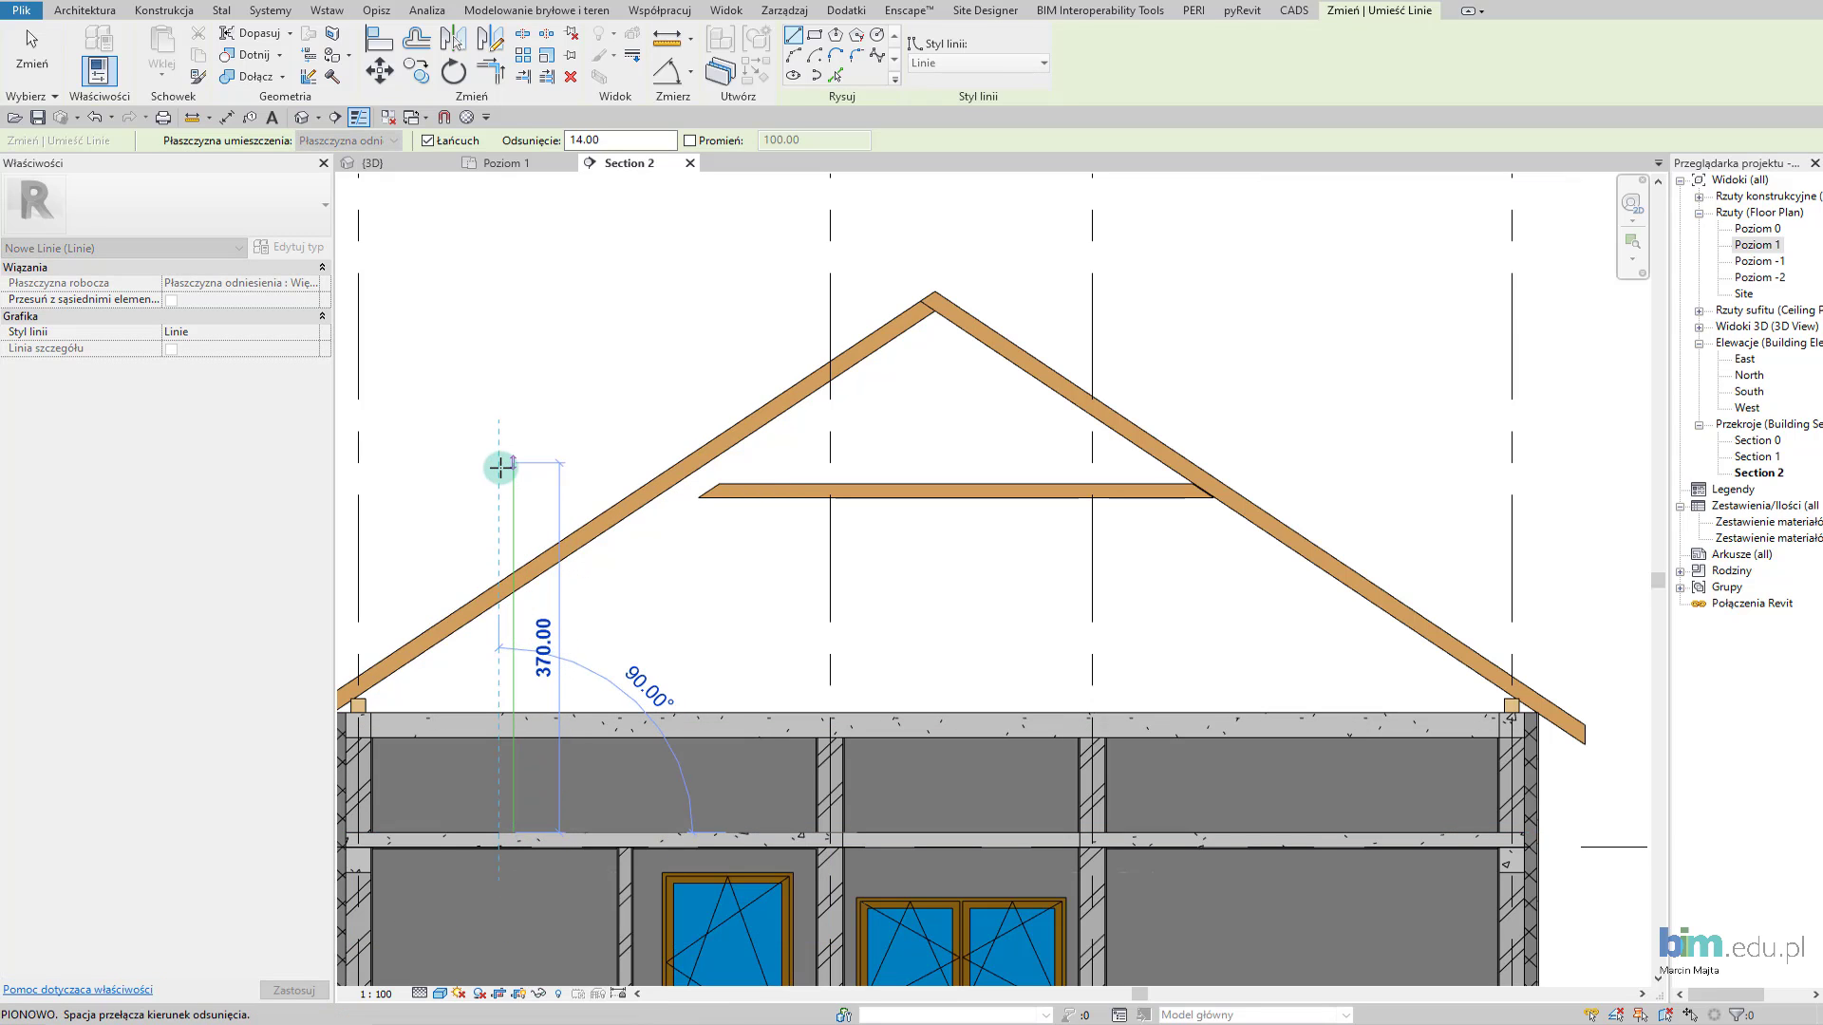
text(350)
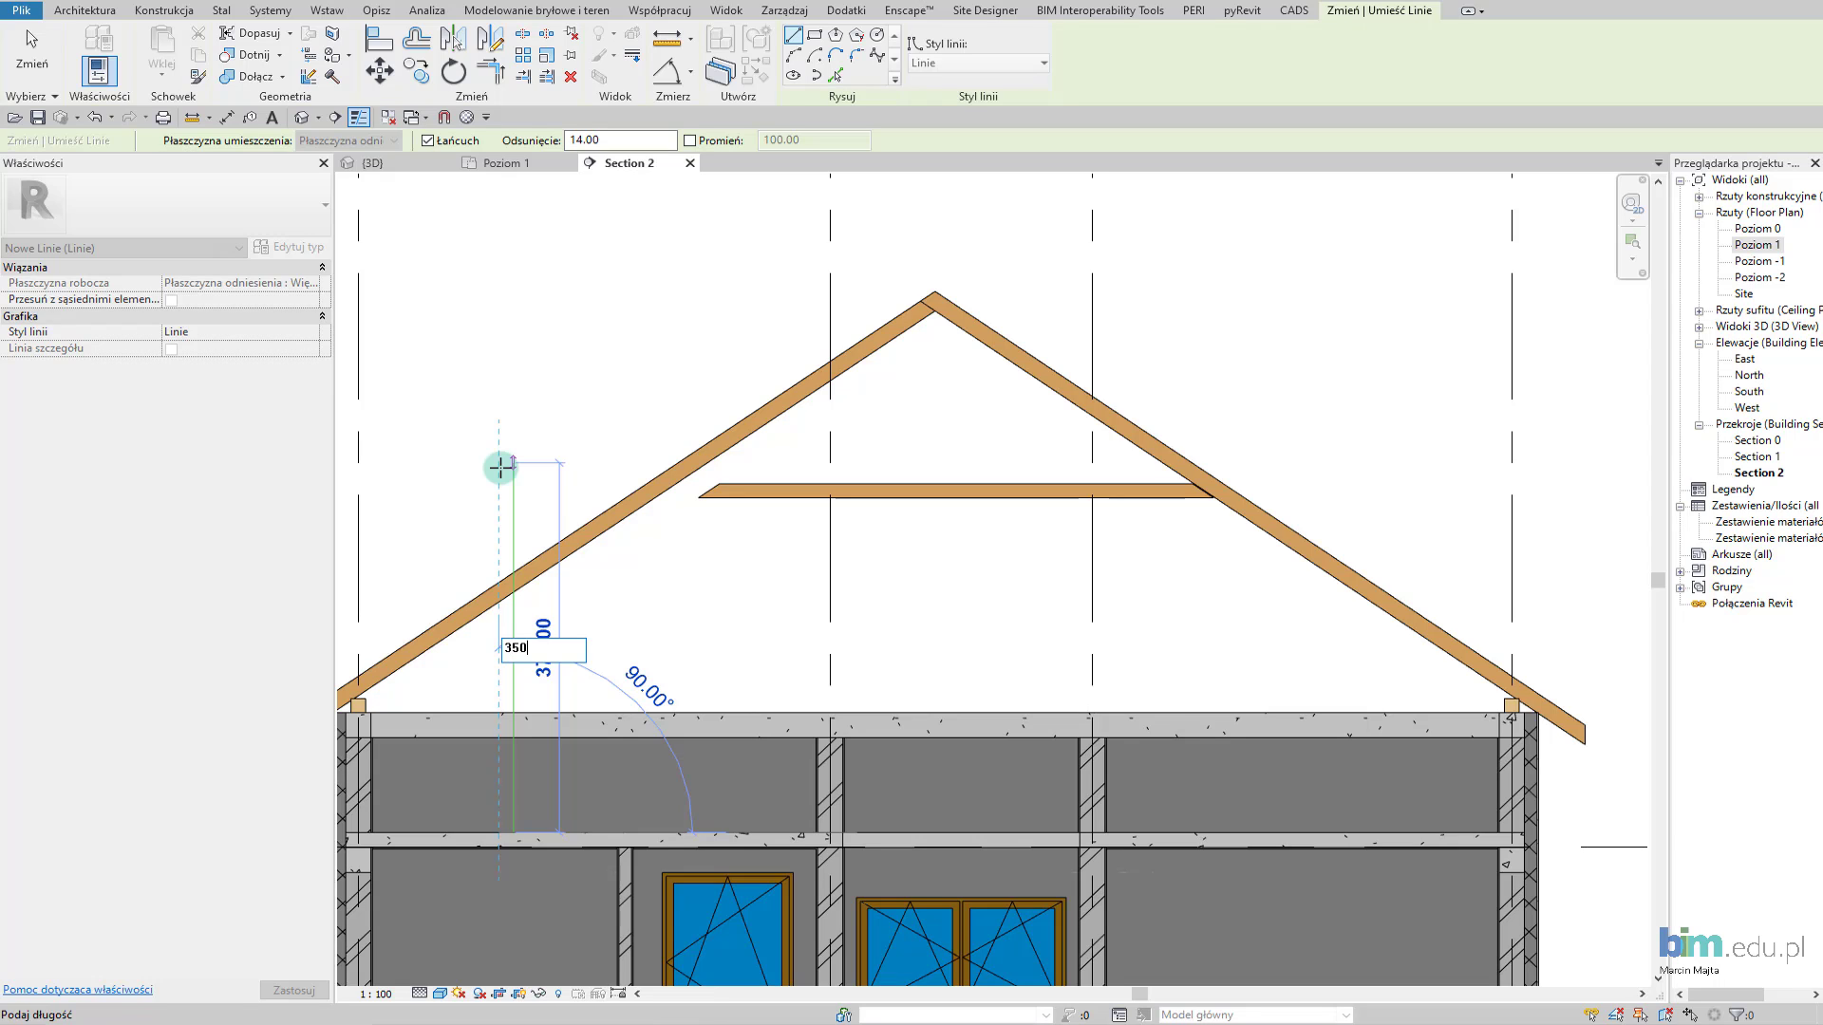
key(Return)
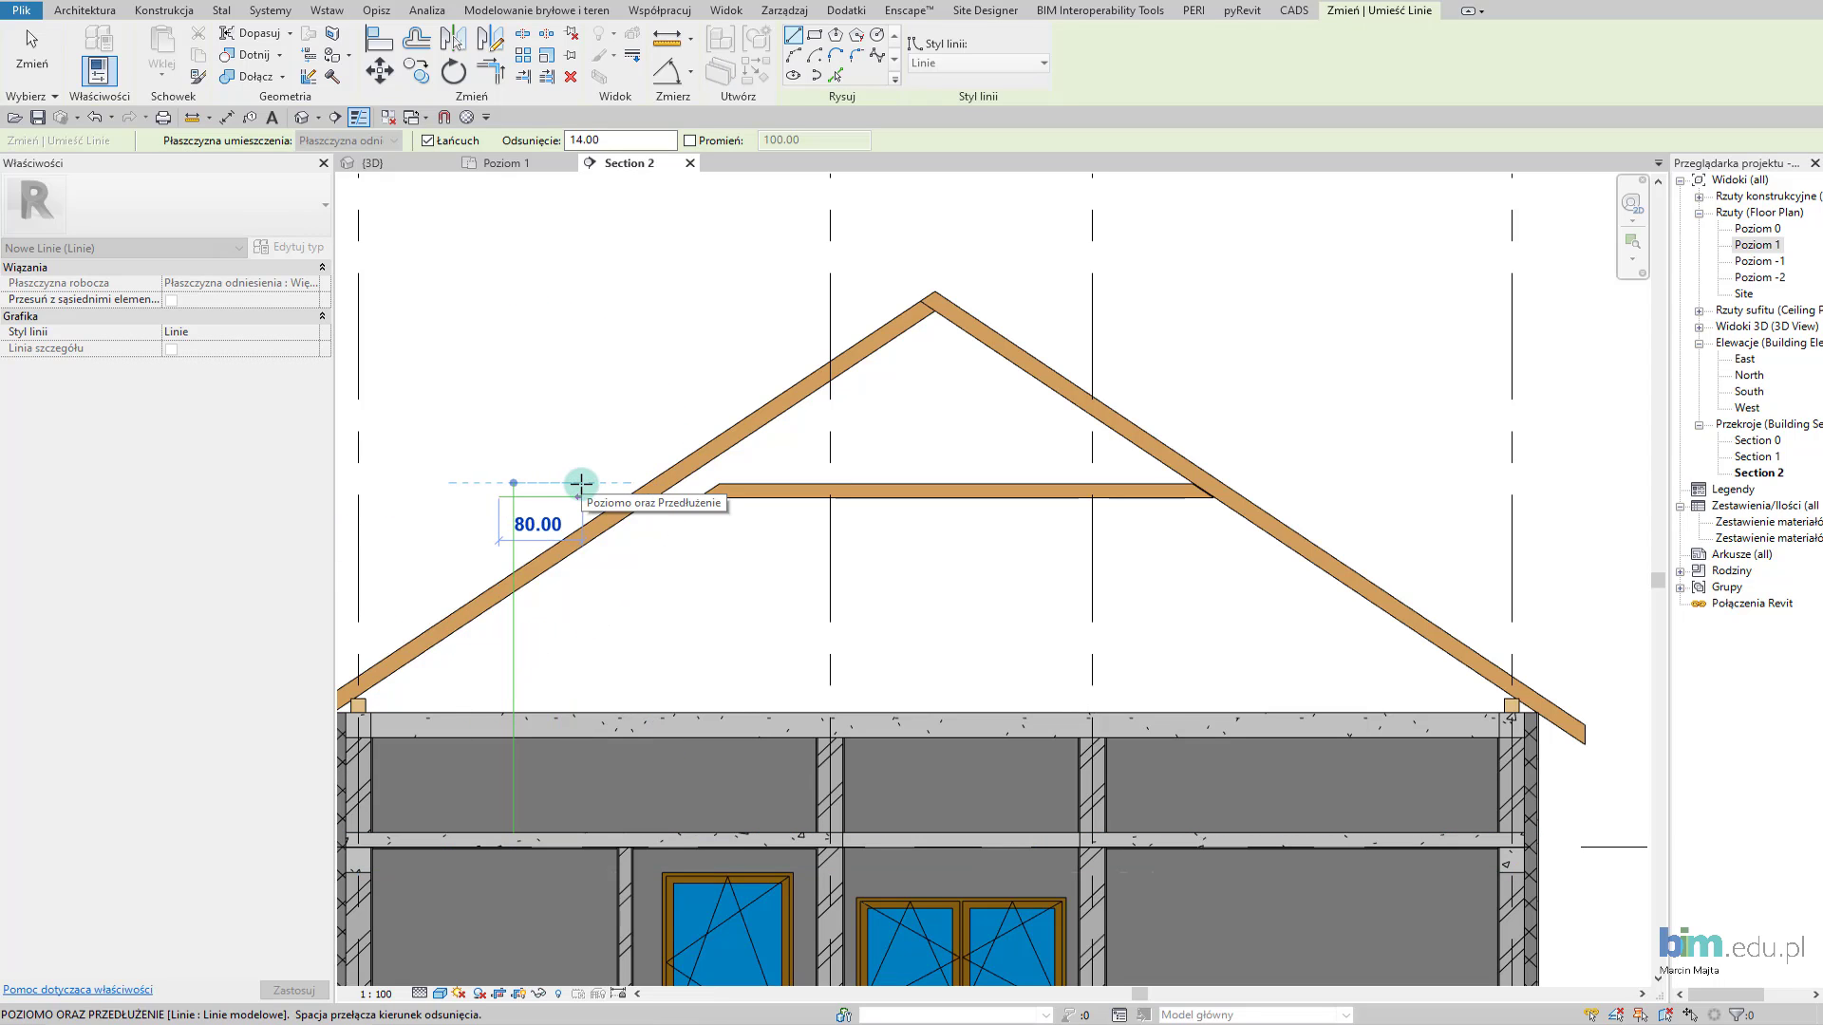
click(581, 483)
key(Escape)
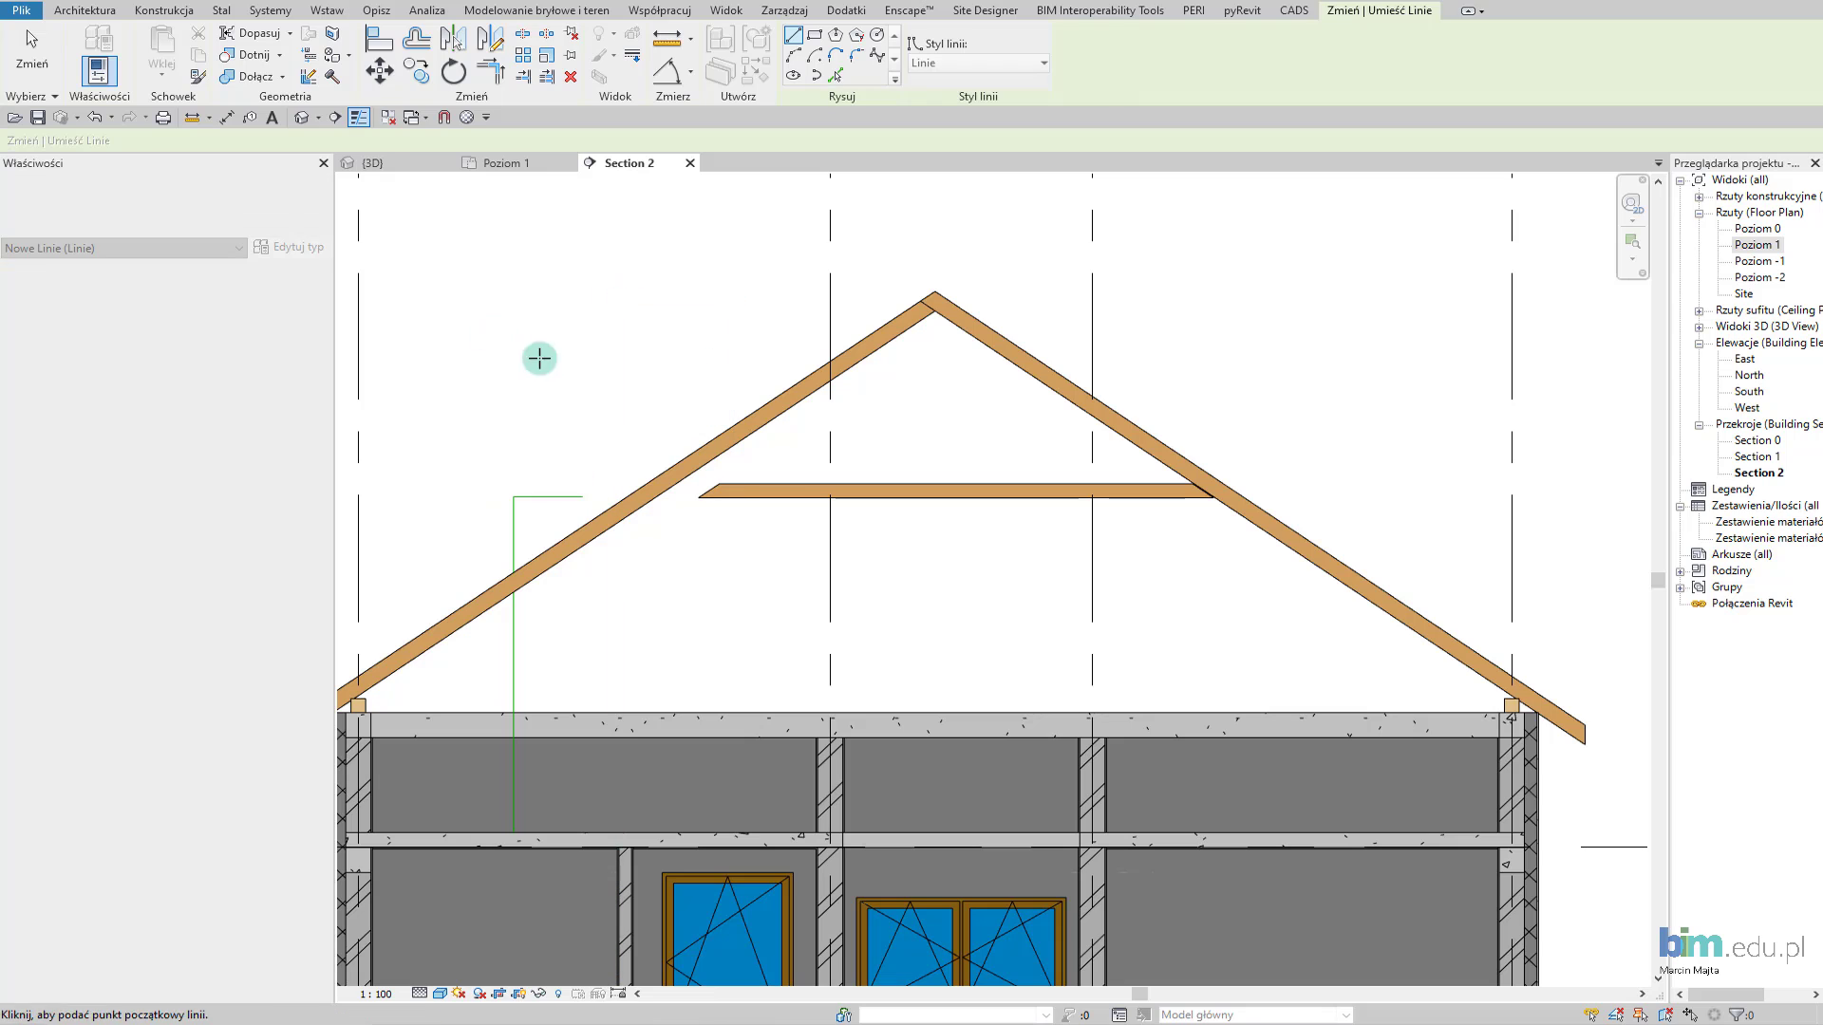
key(Escape)
drag(499, 500, 536, 476)
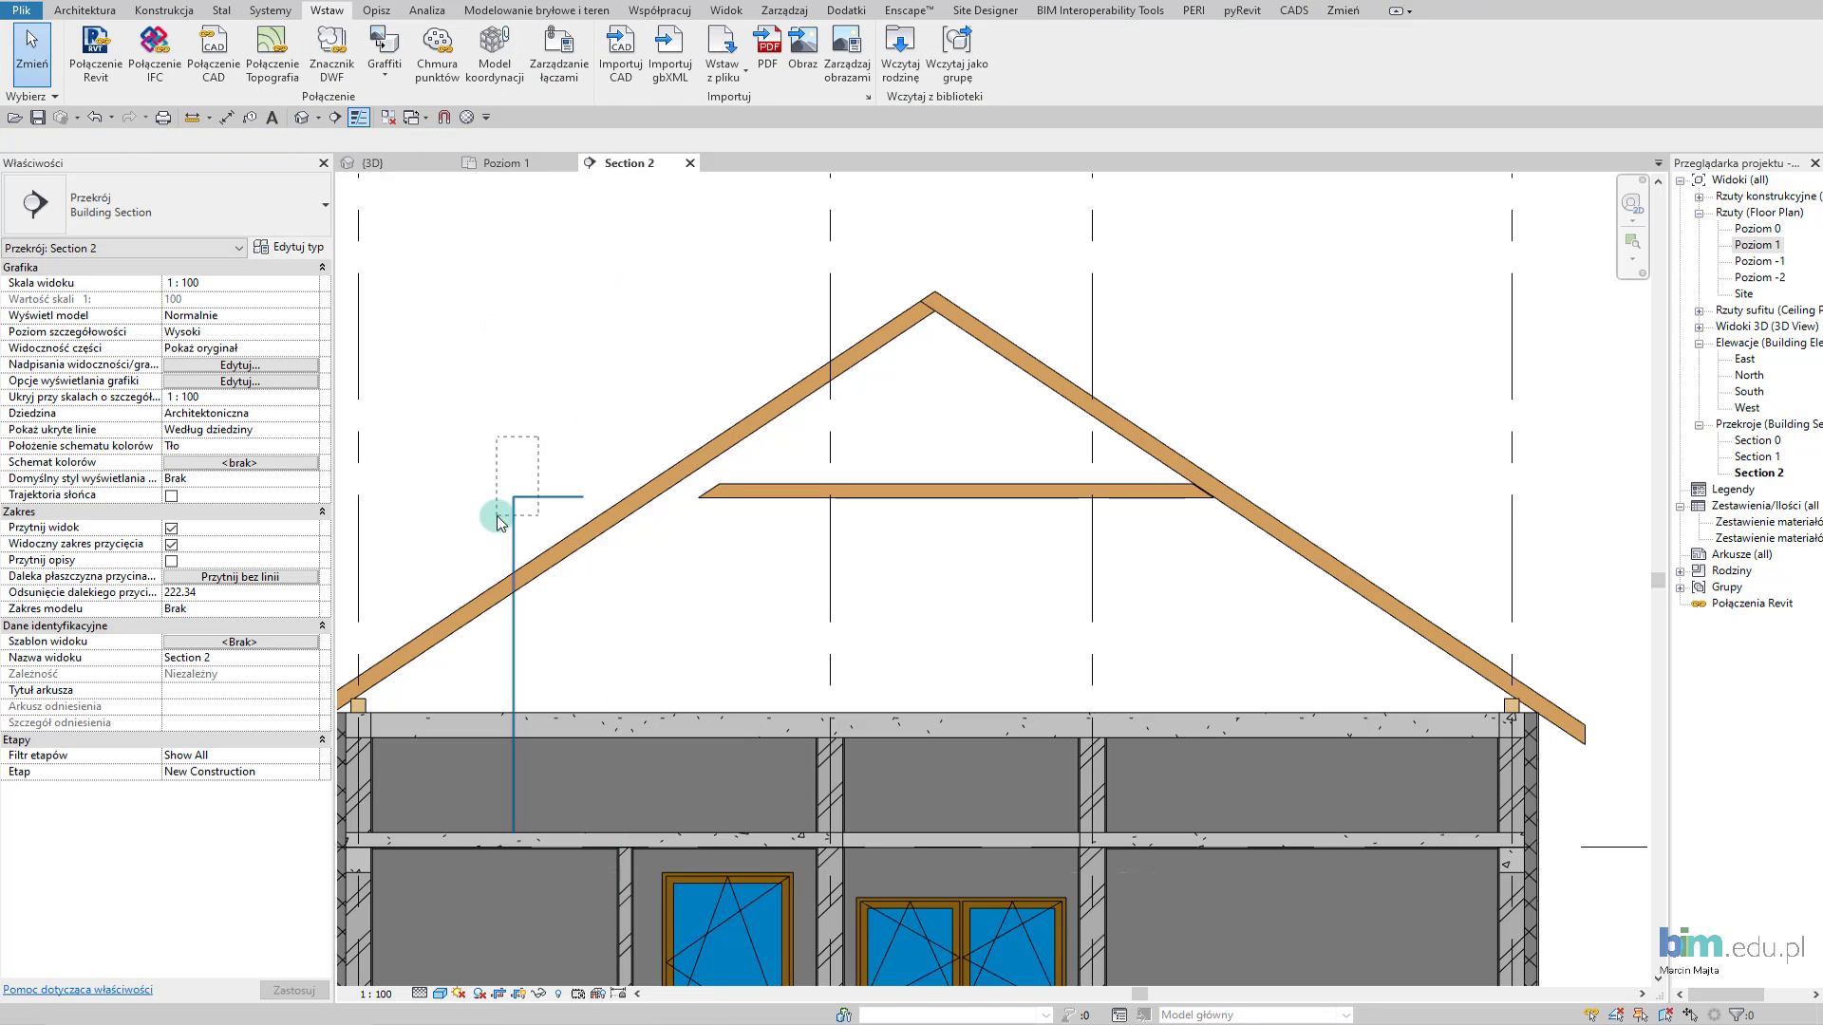
key(Delete)
Redraw the helper line rising 350 from the slab with a short horizontal tail.
key(l)
key(i)
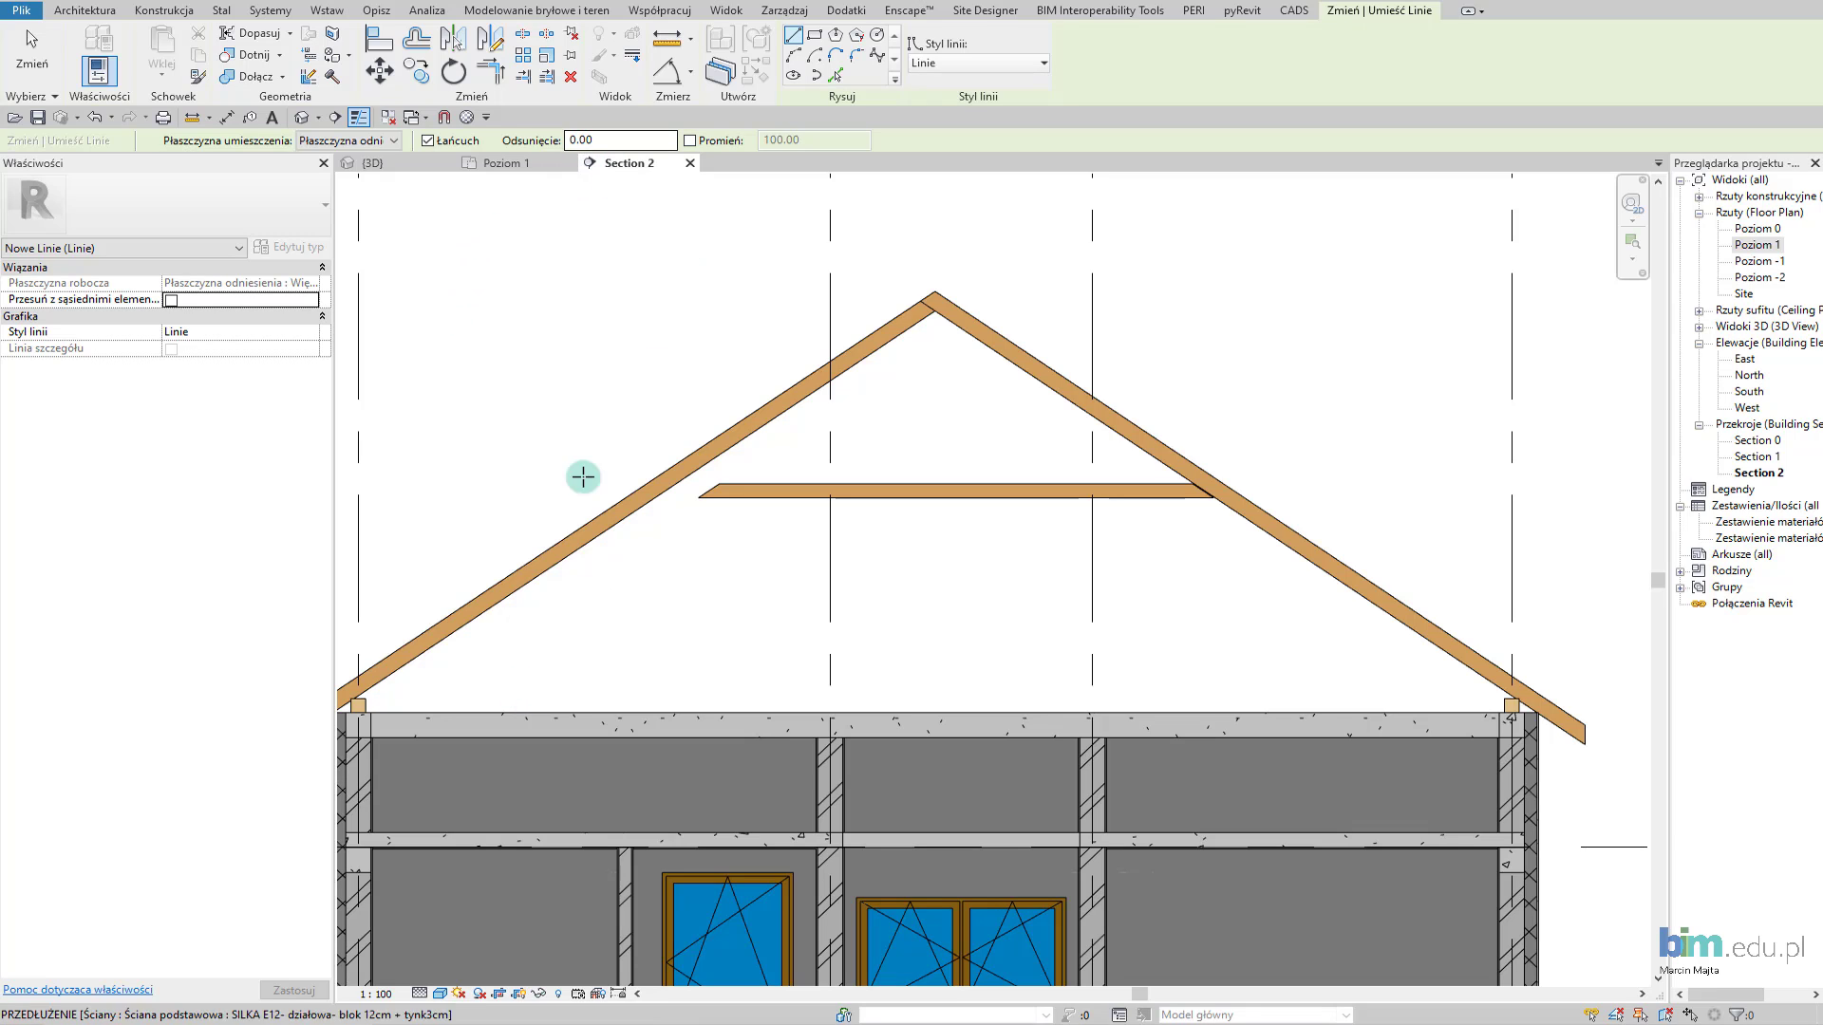
click(541, 833)
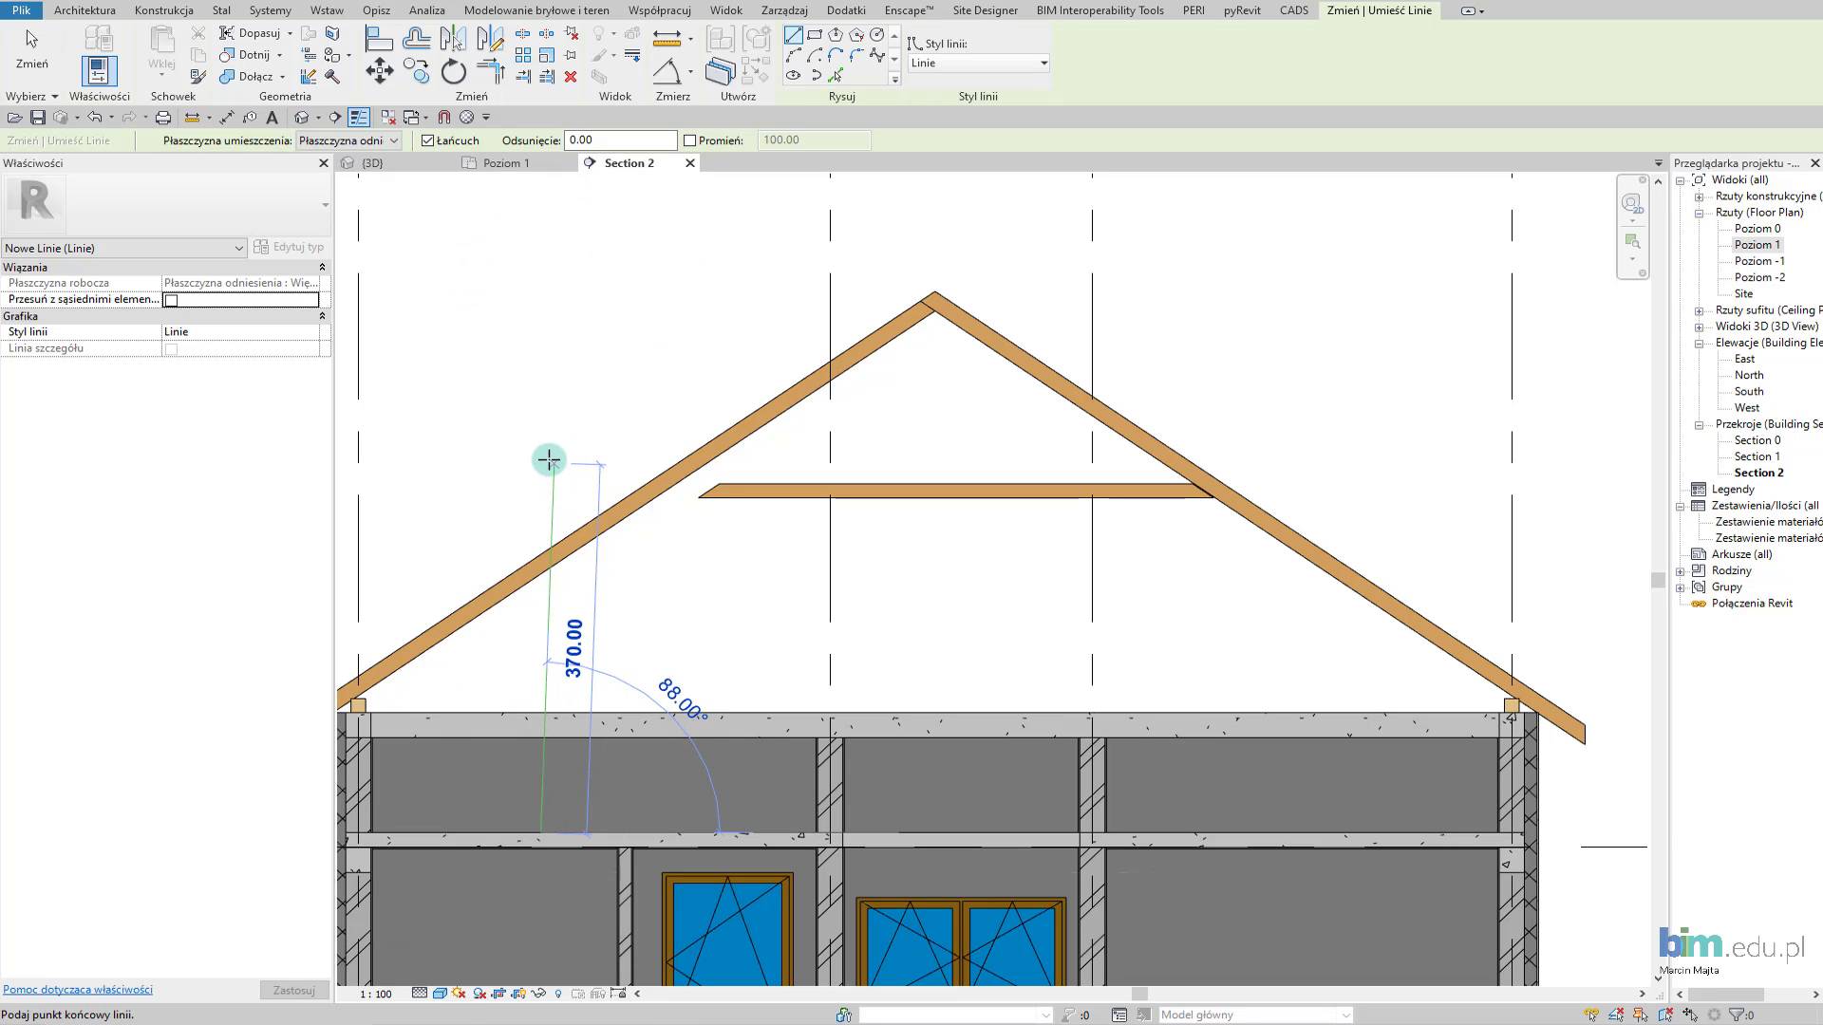
text(350)
key(Return)
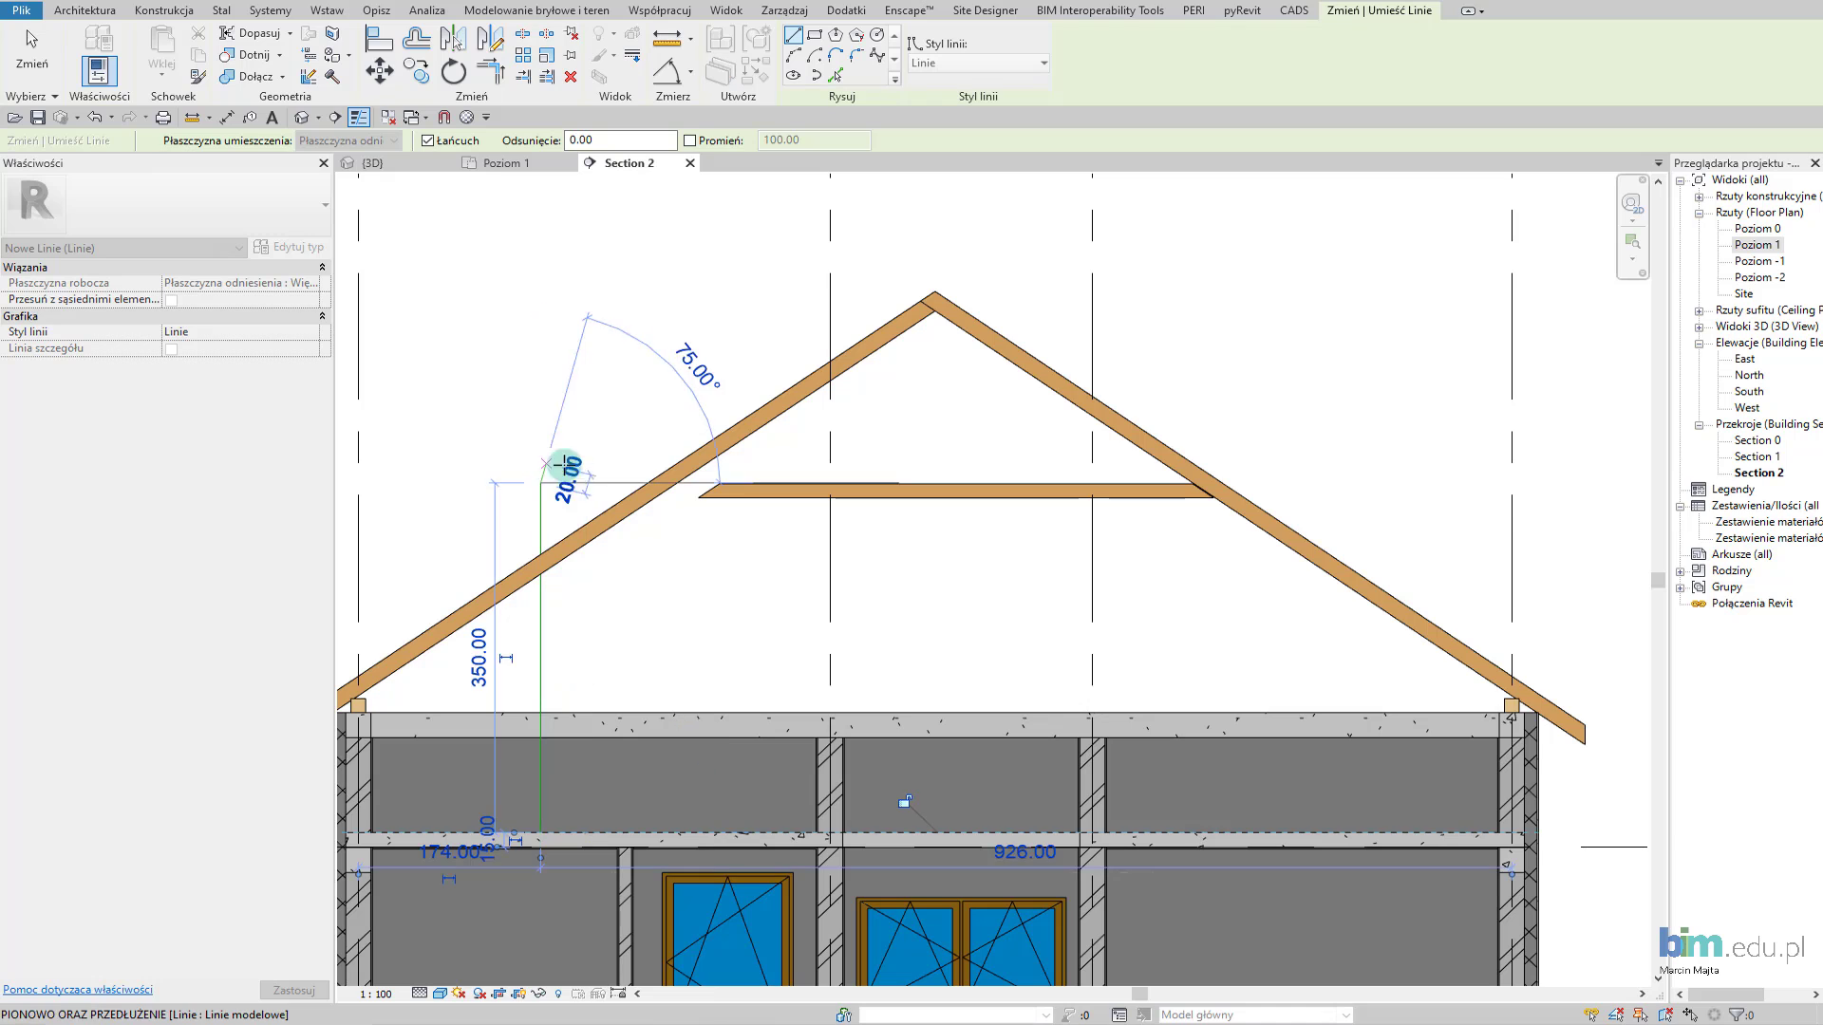
click(595, 482)
Align the collar tie's bottom to the 350 helper line.
key(Escape)
key(Escape)
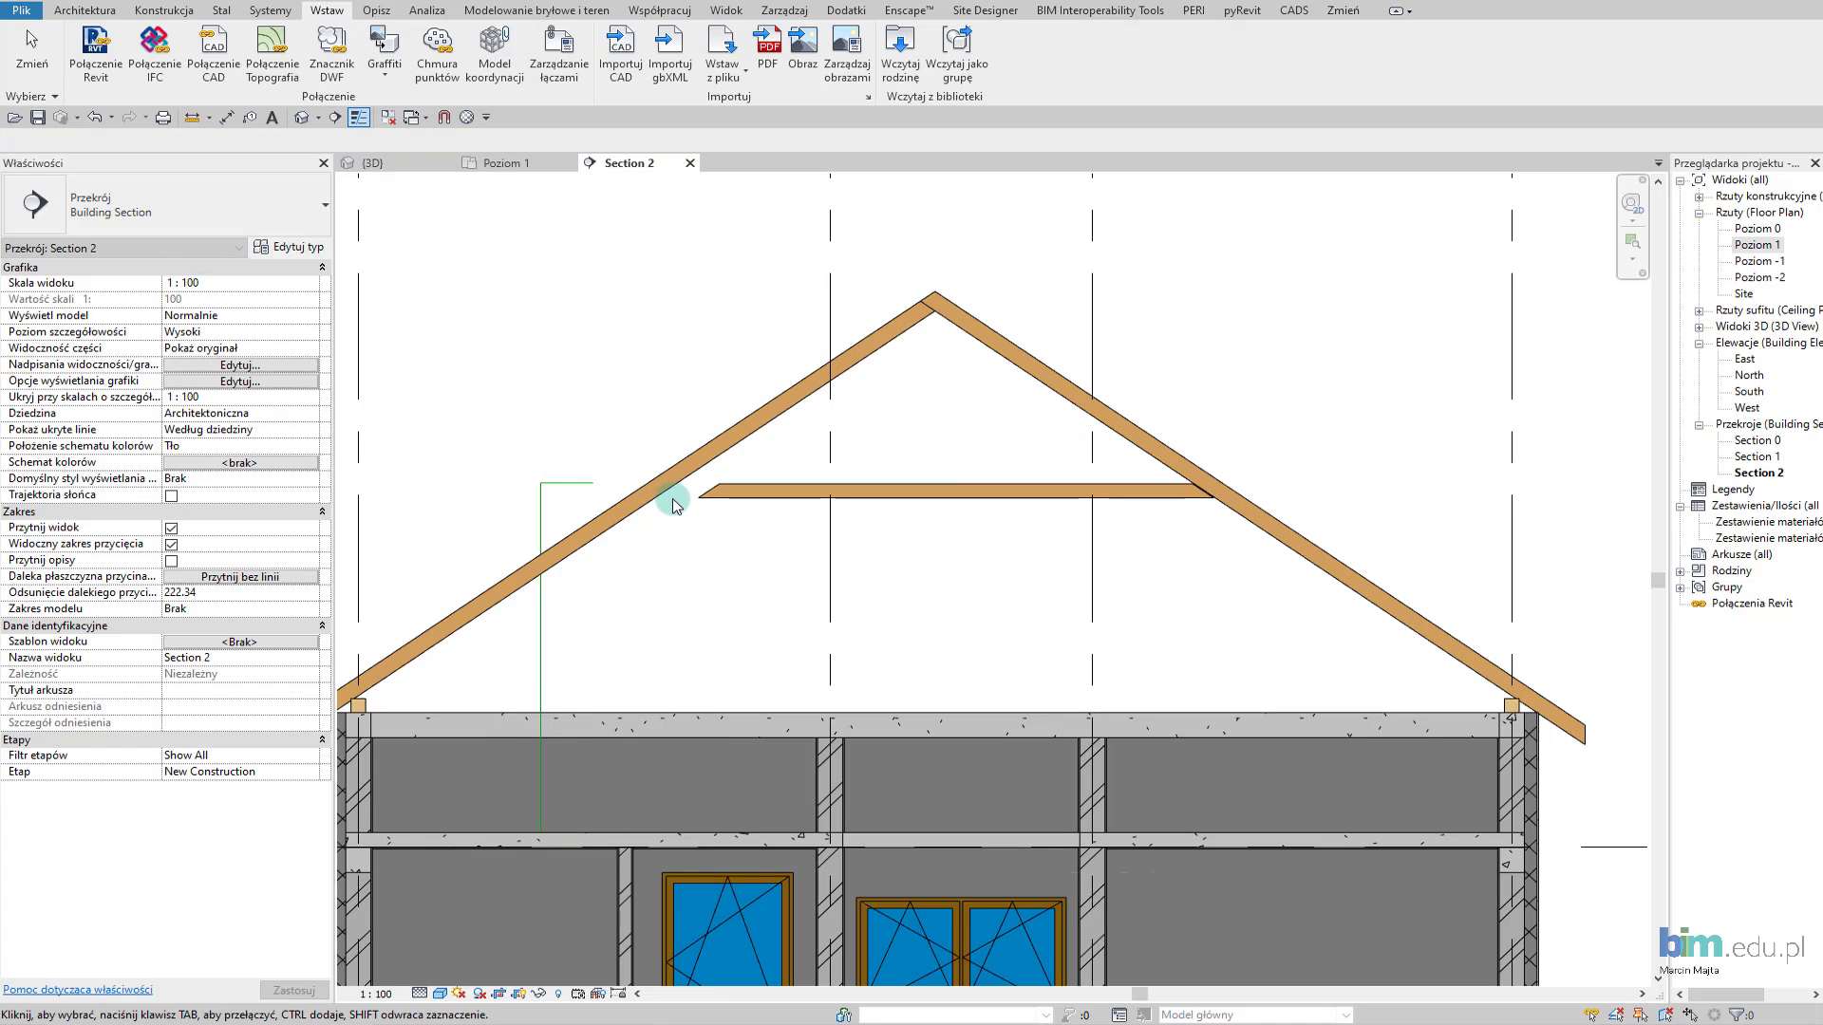
key(space)
scroll(529, 481, up, 2)
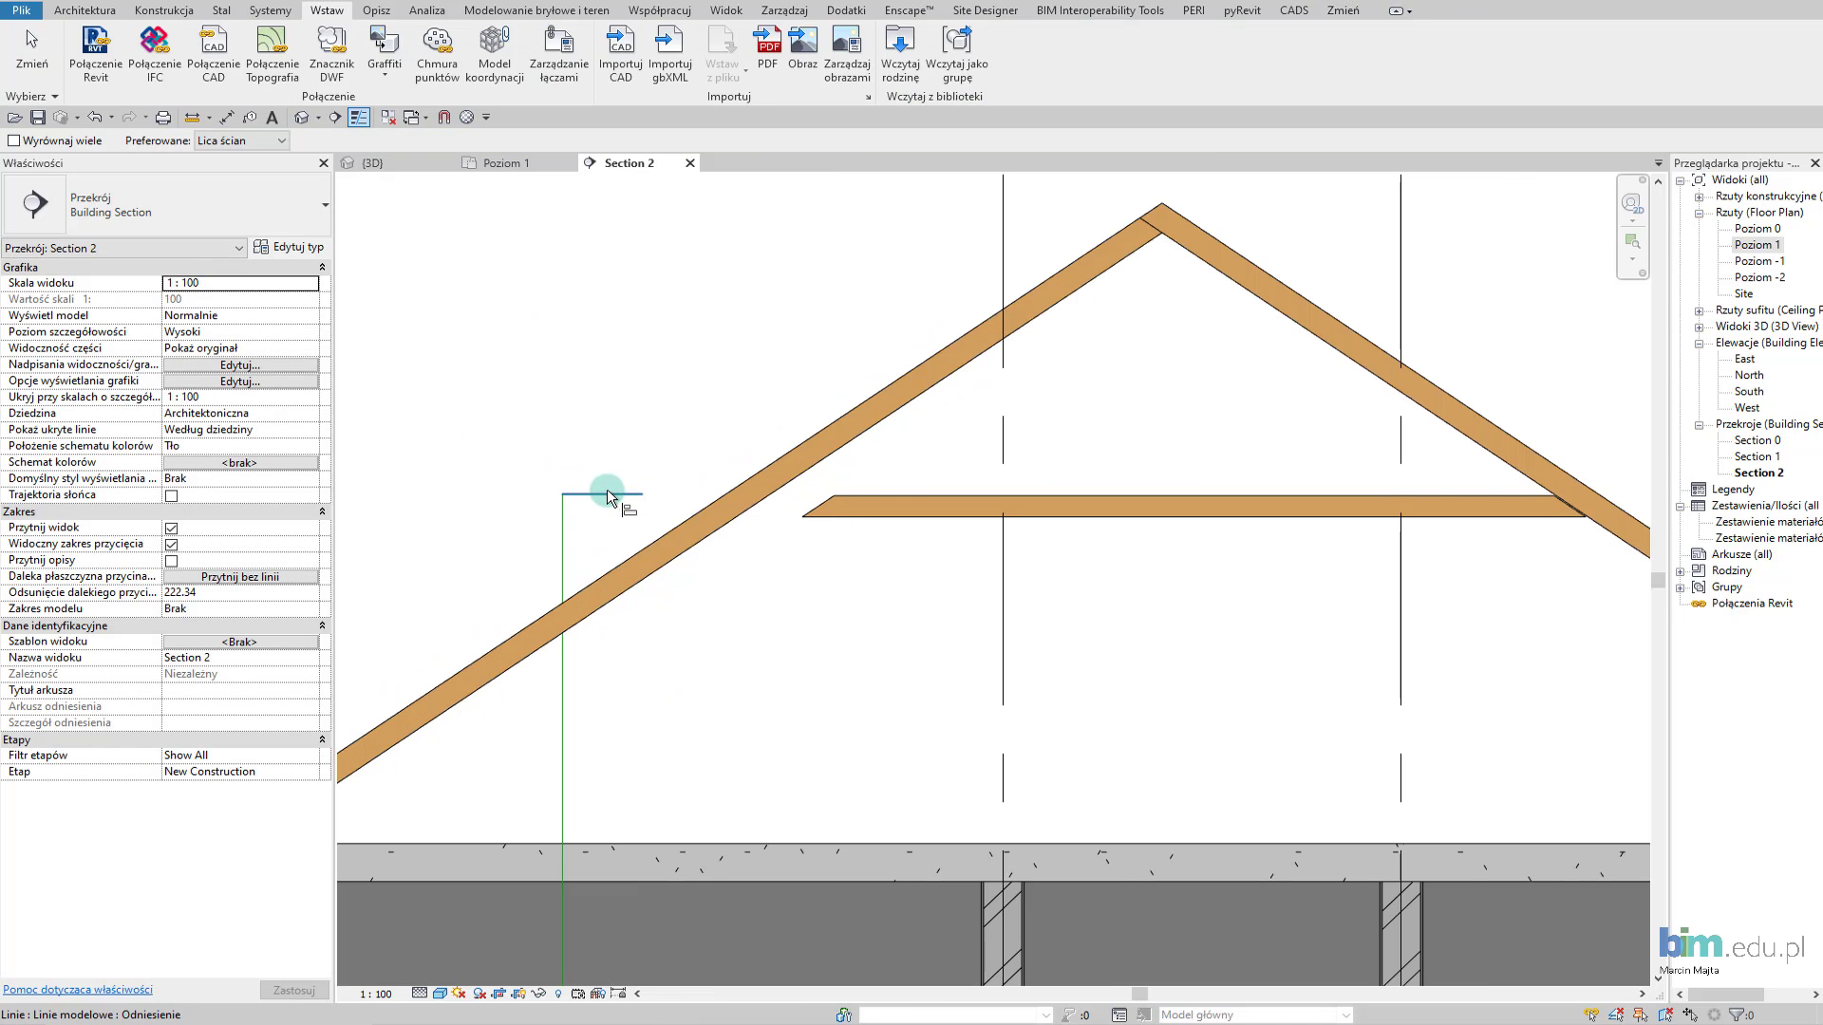
click(884, 518)
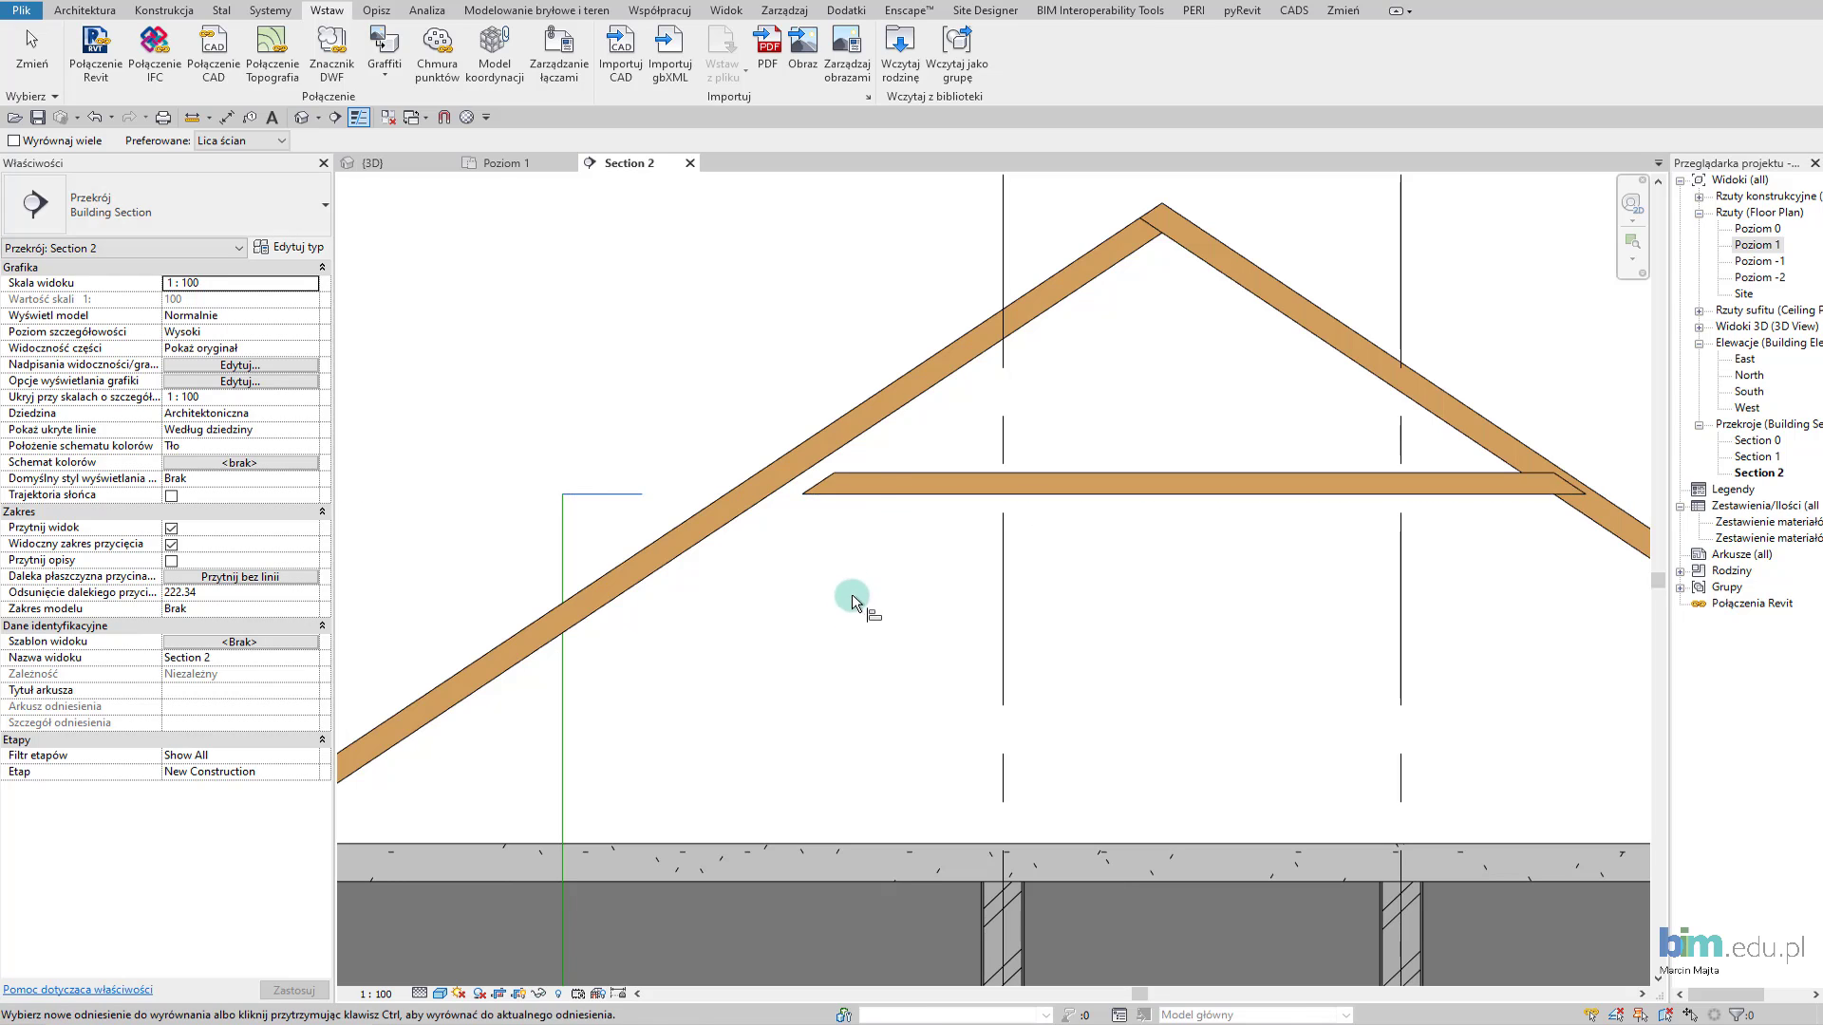
key(Escape)
key(Escape)
Move (MV) the collar tie left so its end meets the left rafter.
click(881, 472)
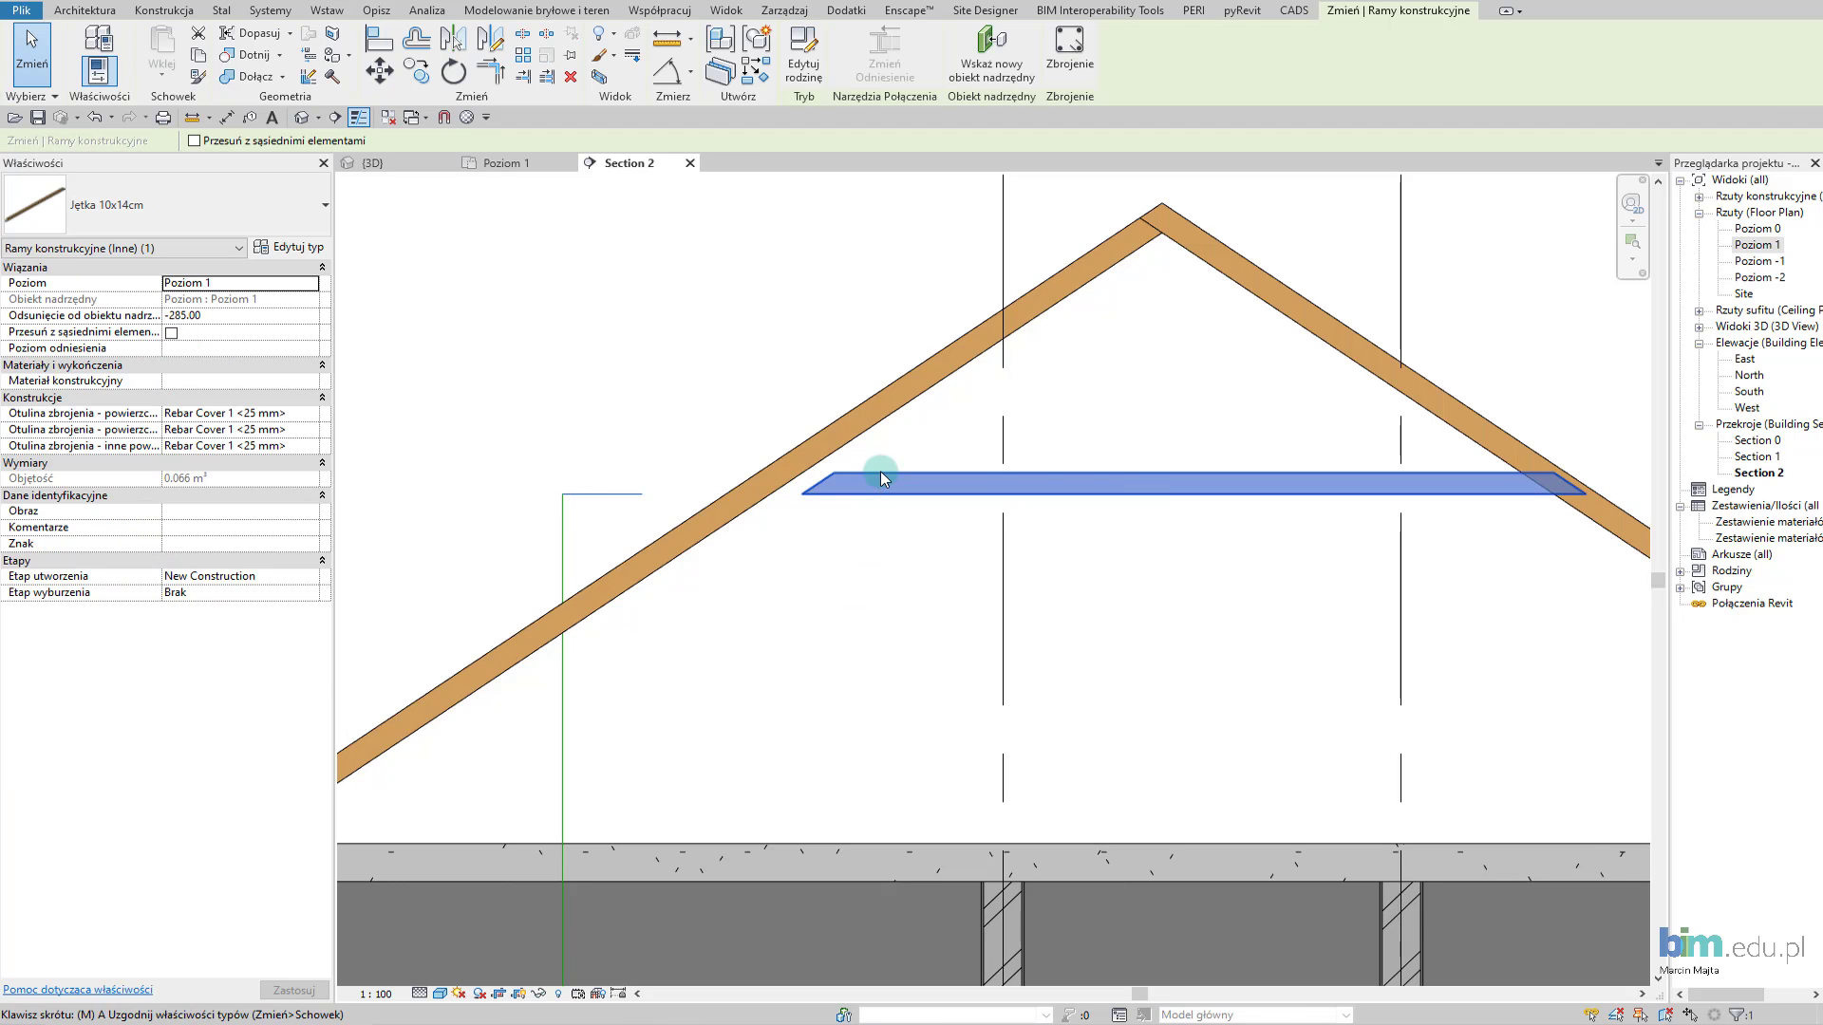
key(m)
key(v)
scroll(850, 476, up, 3)
click(756, 510)
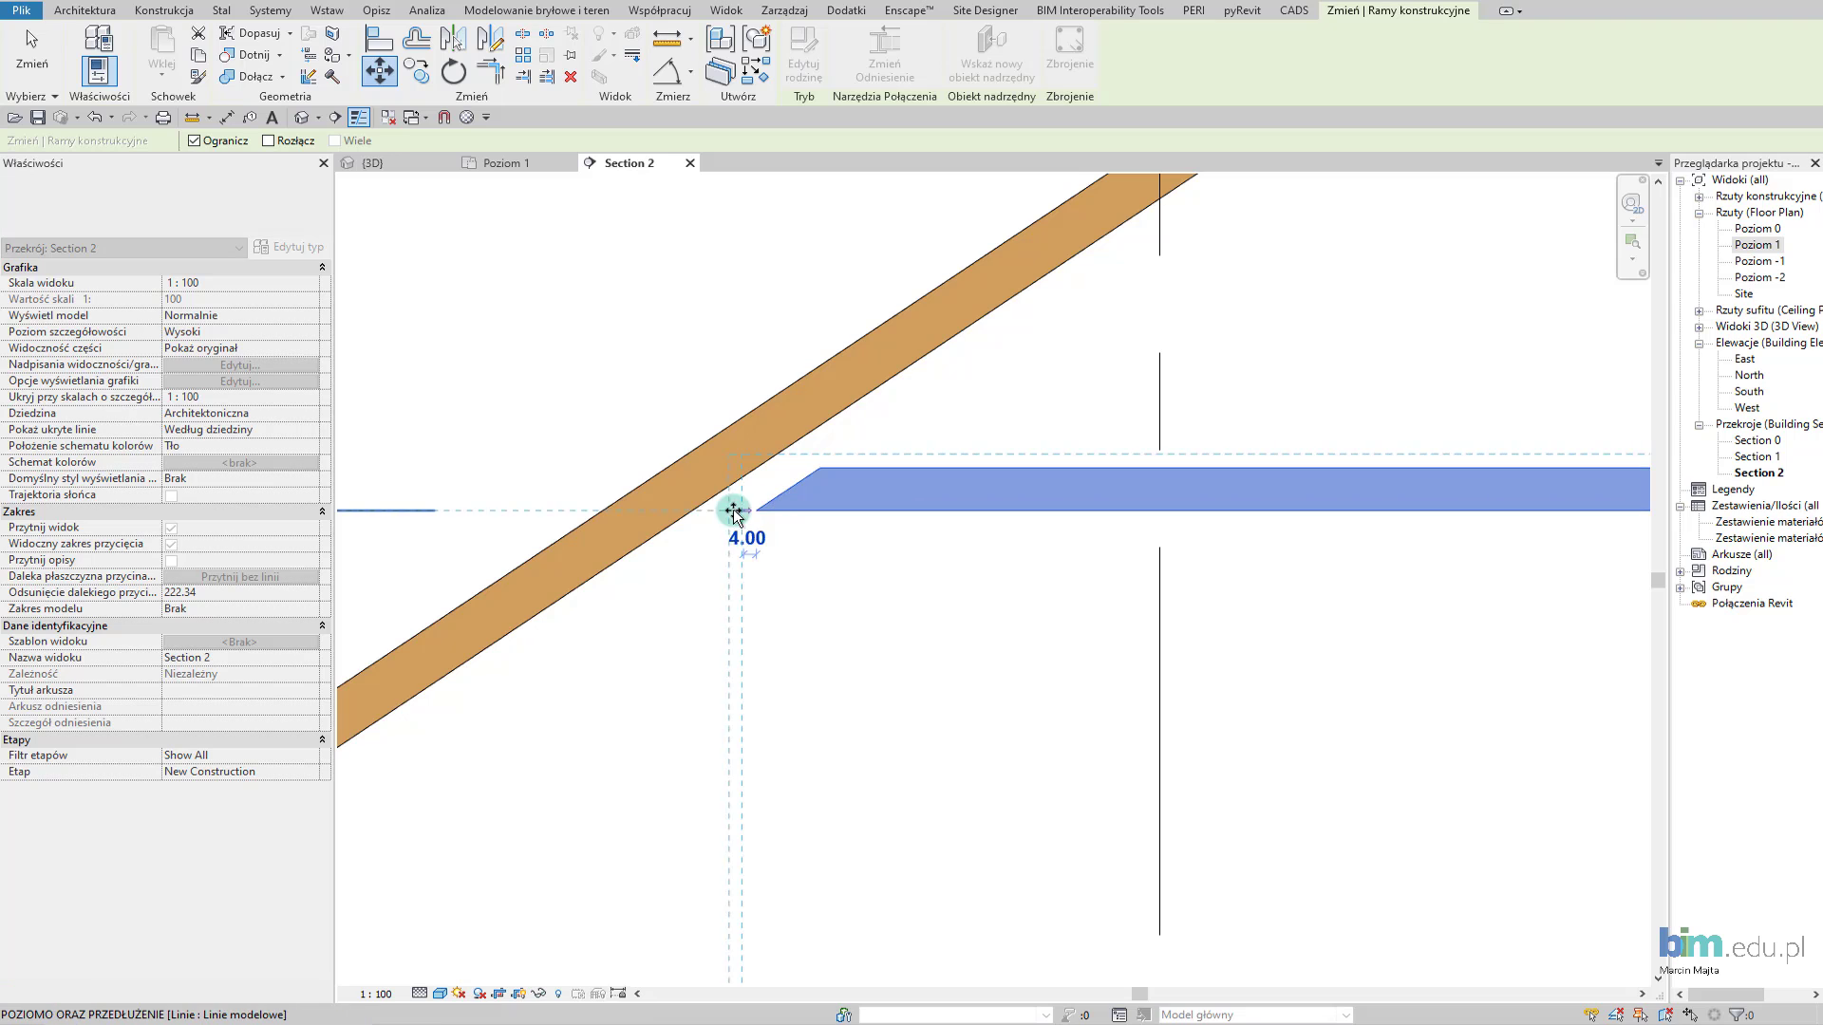
click(693, 506)
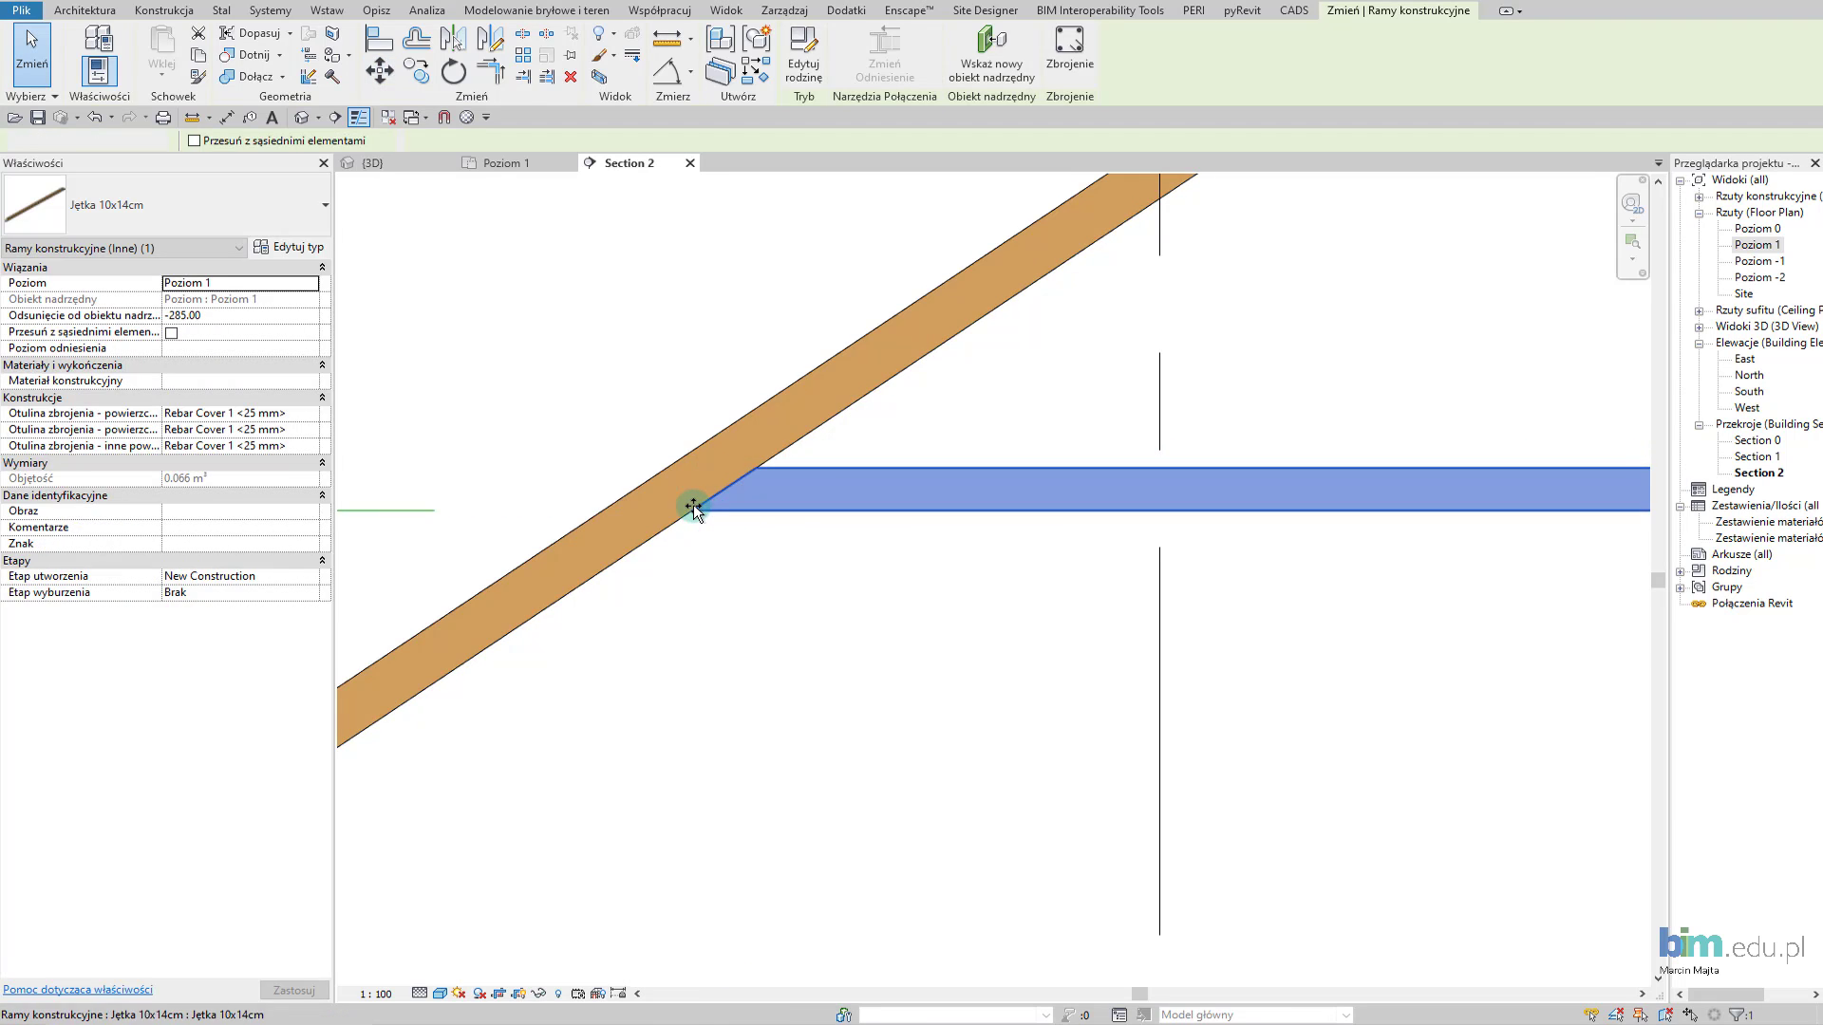
key(Escape)
key(Escape)
Reselect the collar tie and switch to the 3D view.
scroll(635, 532, down, 5)
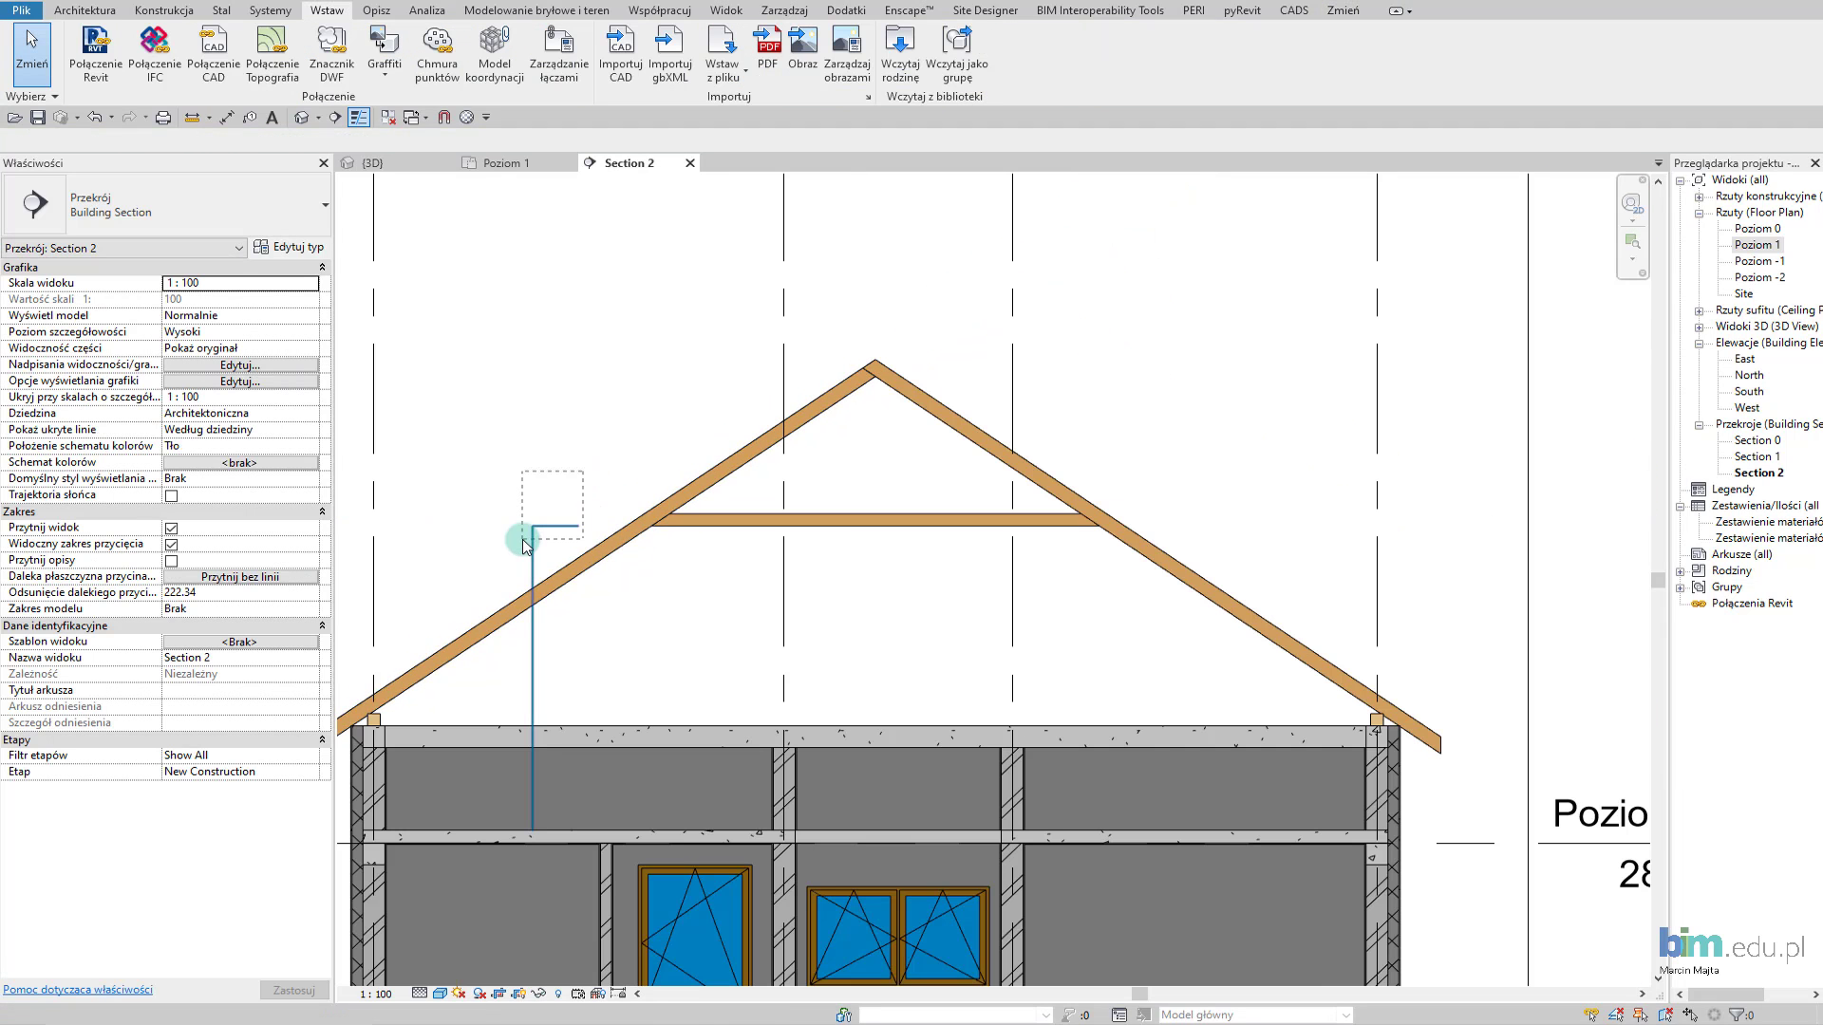
click(517, 534)
key(Escape)
click(783, 531)
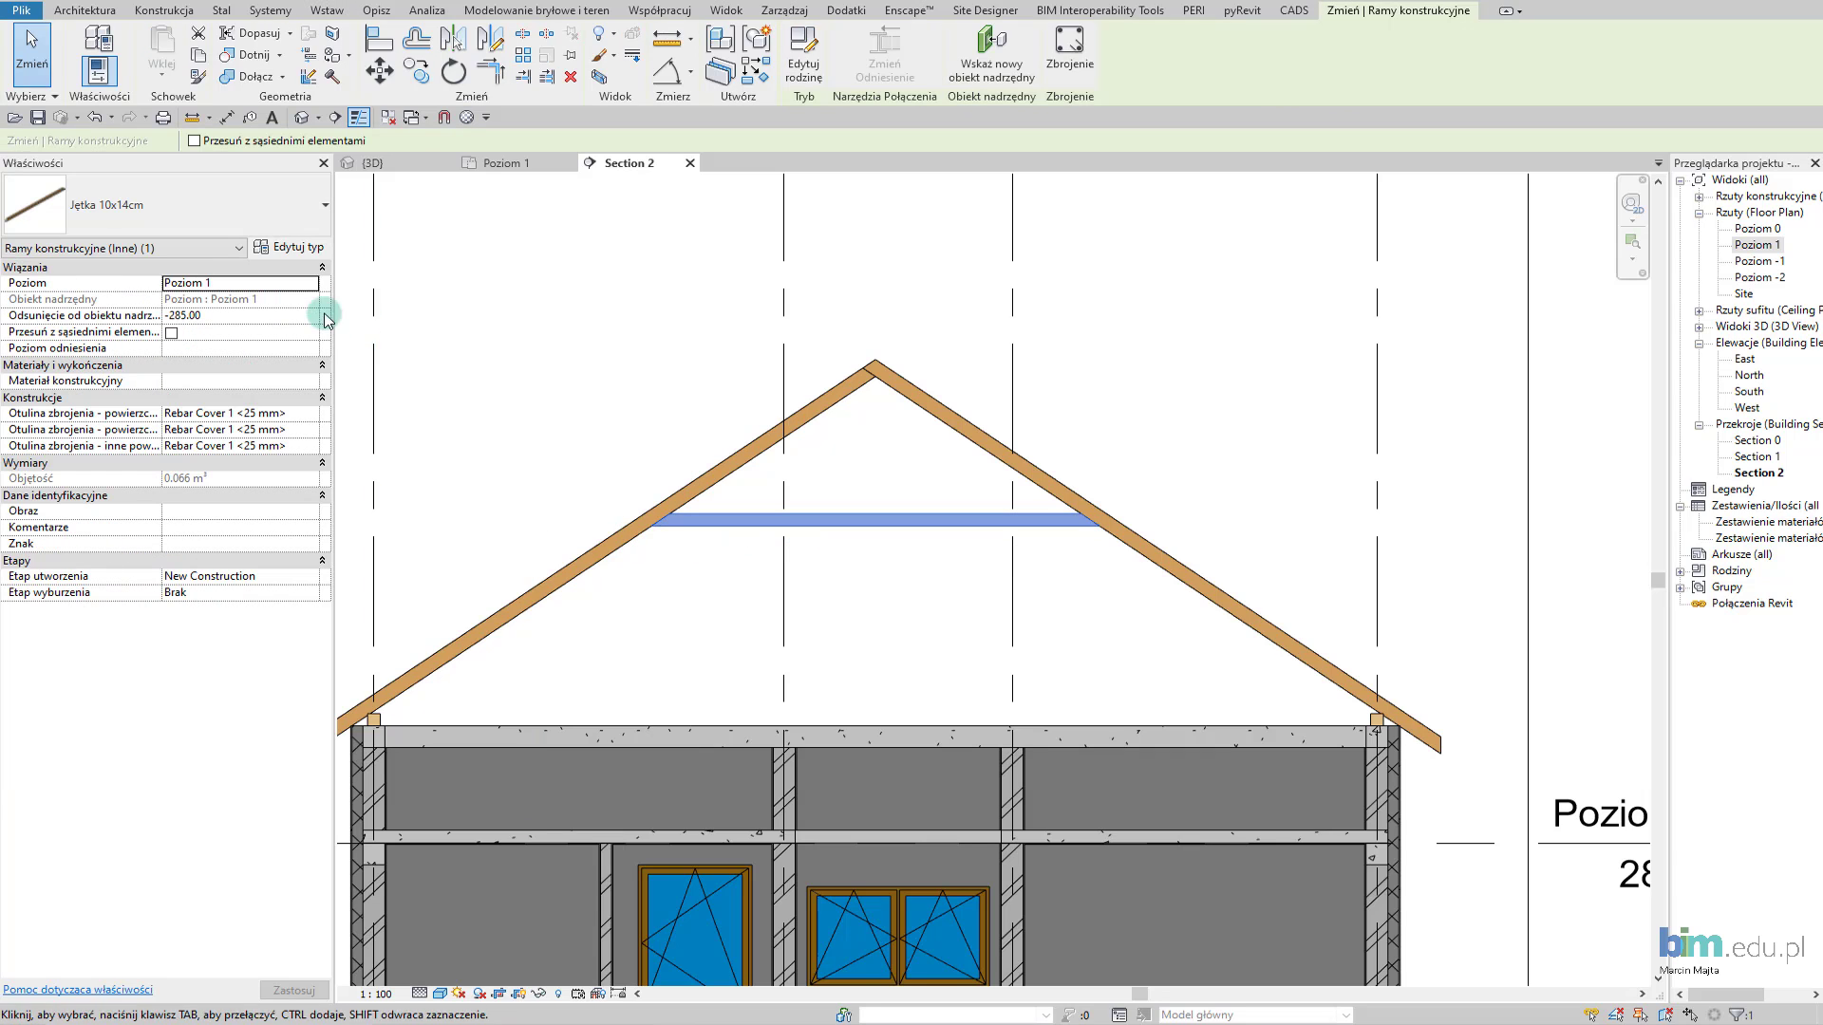
scroll(658, 458, down, 2)
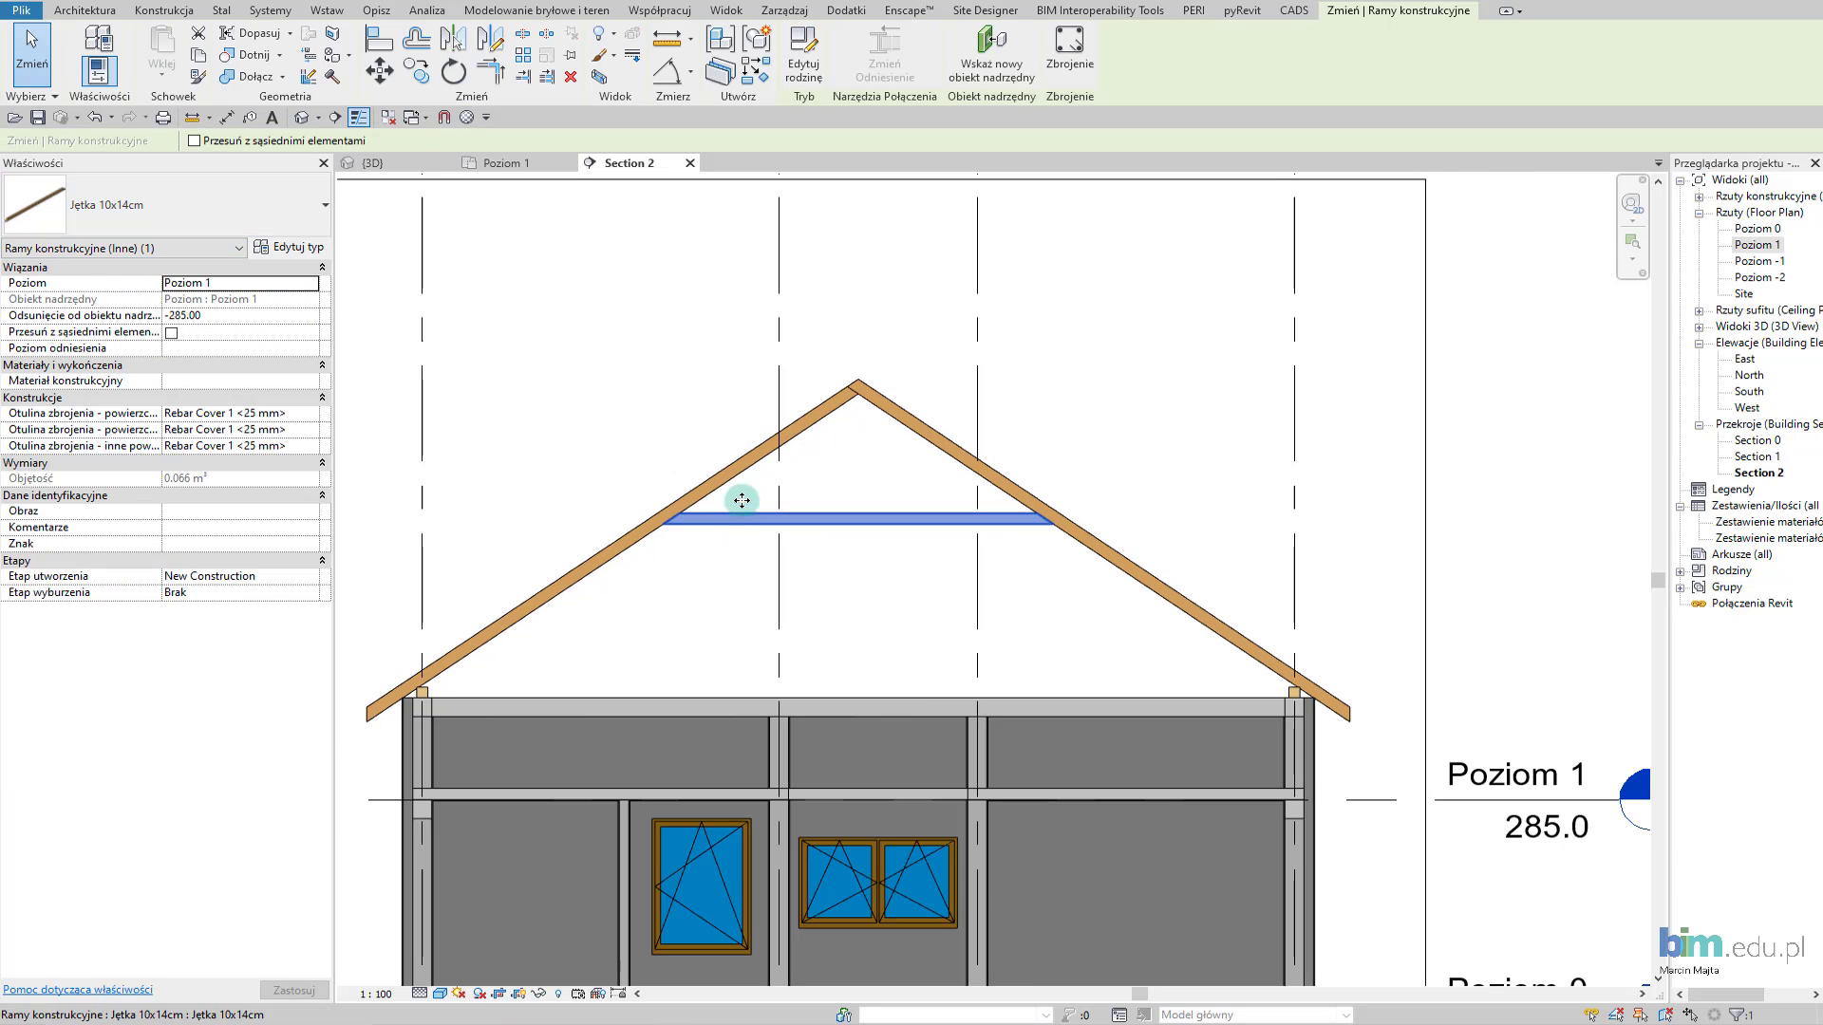
click(406, 163)
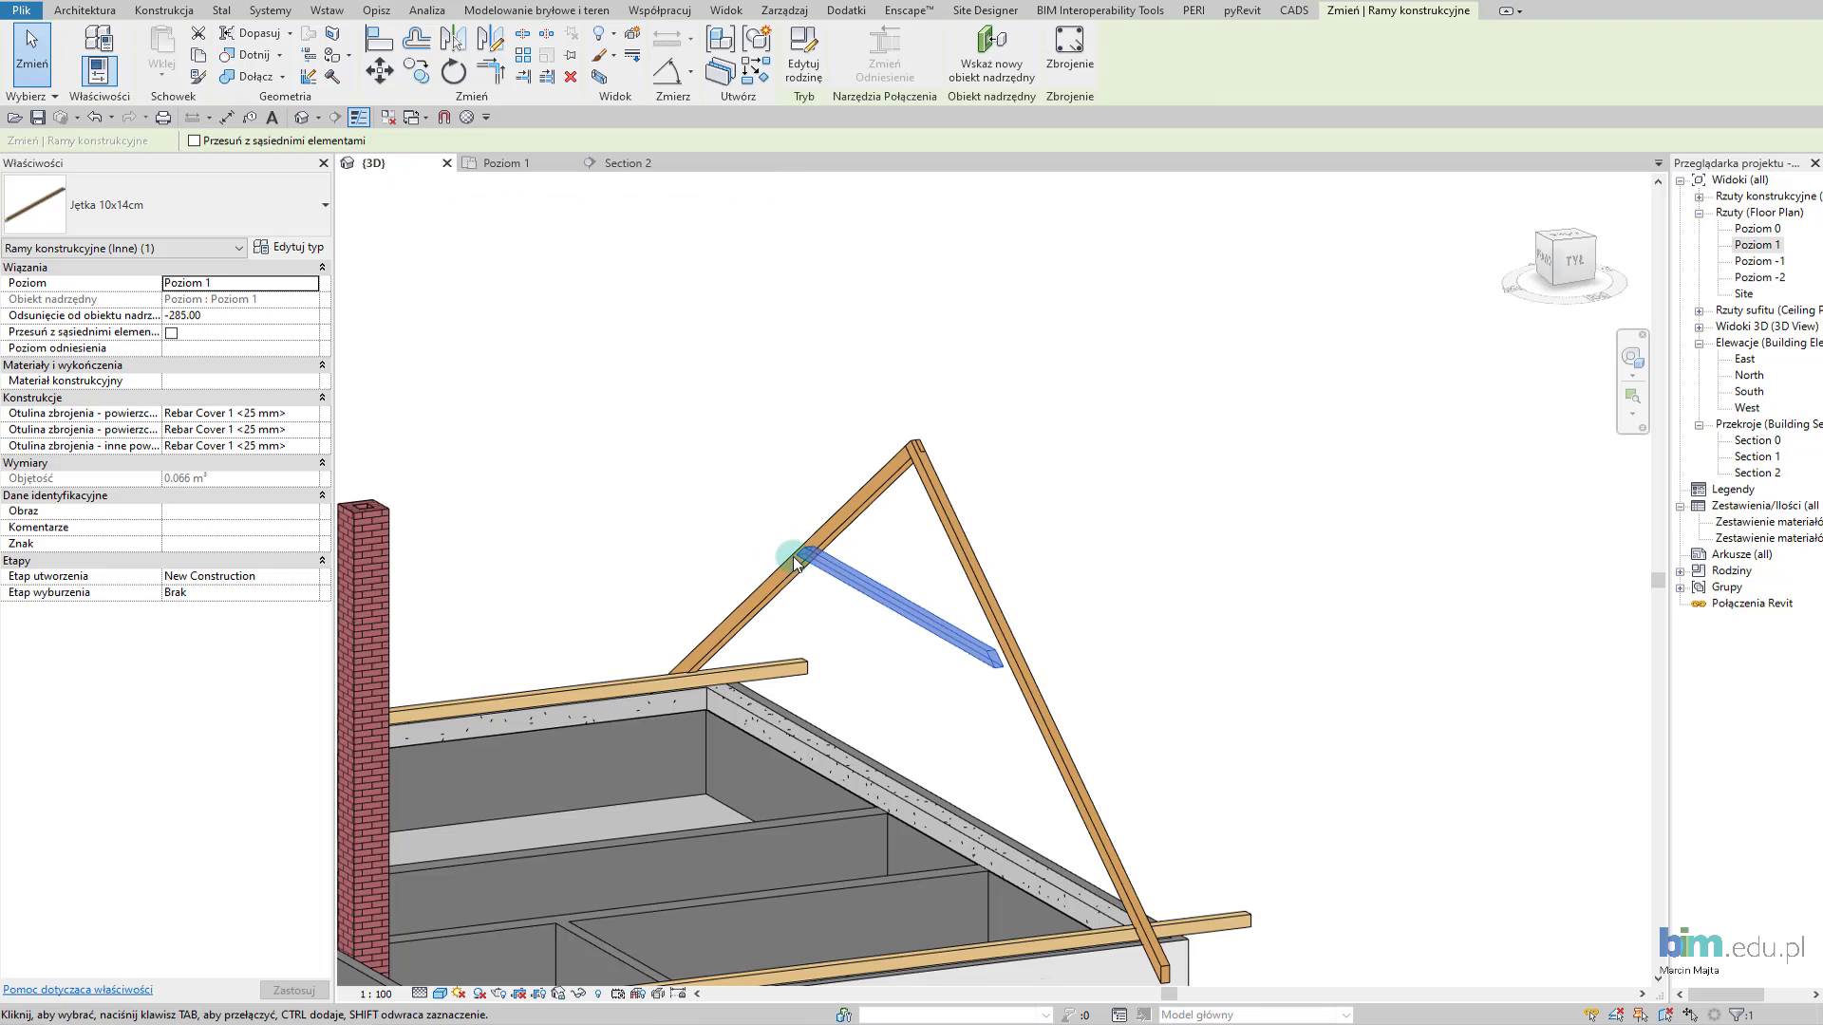
In 3D, align (AL) the collar tie's end flush with the rafter edge.
mouse_move(919, 657)
shift+middle_down()
mouse_move(874, 600)
mouse_move(949, 635)
mouse_move(977, 688)
shift+middle_up()
scroll(1029, 619, up, 3)
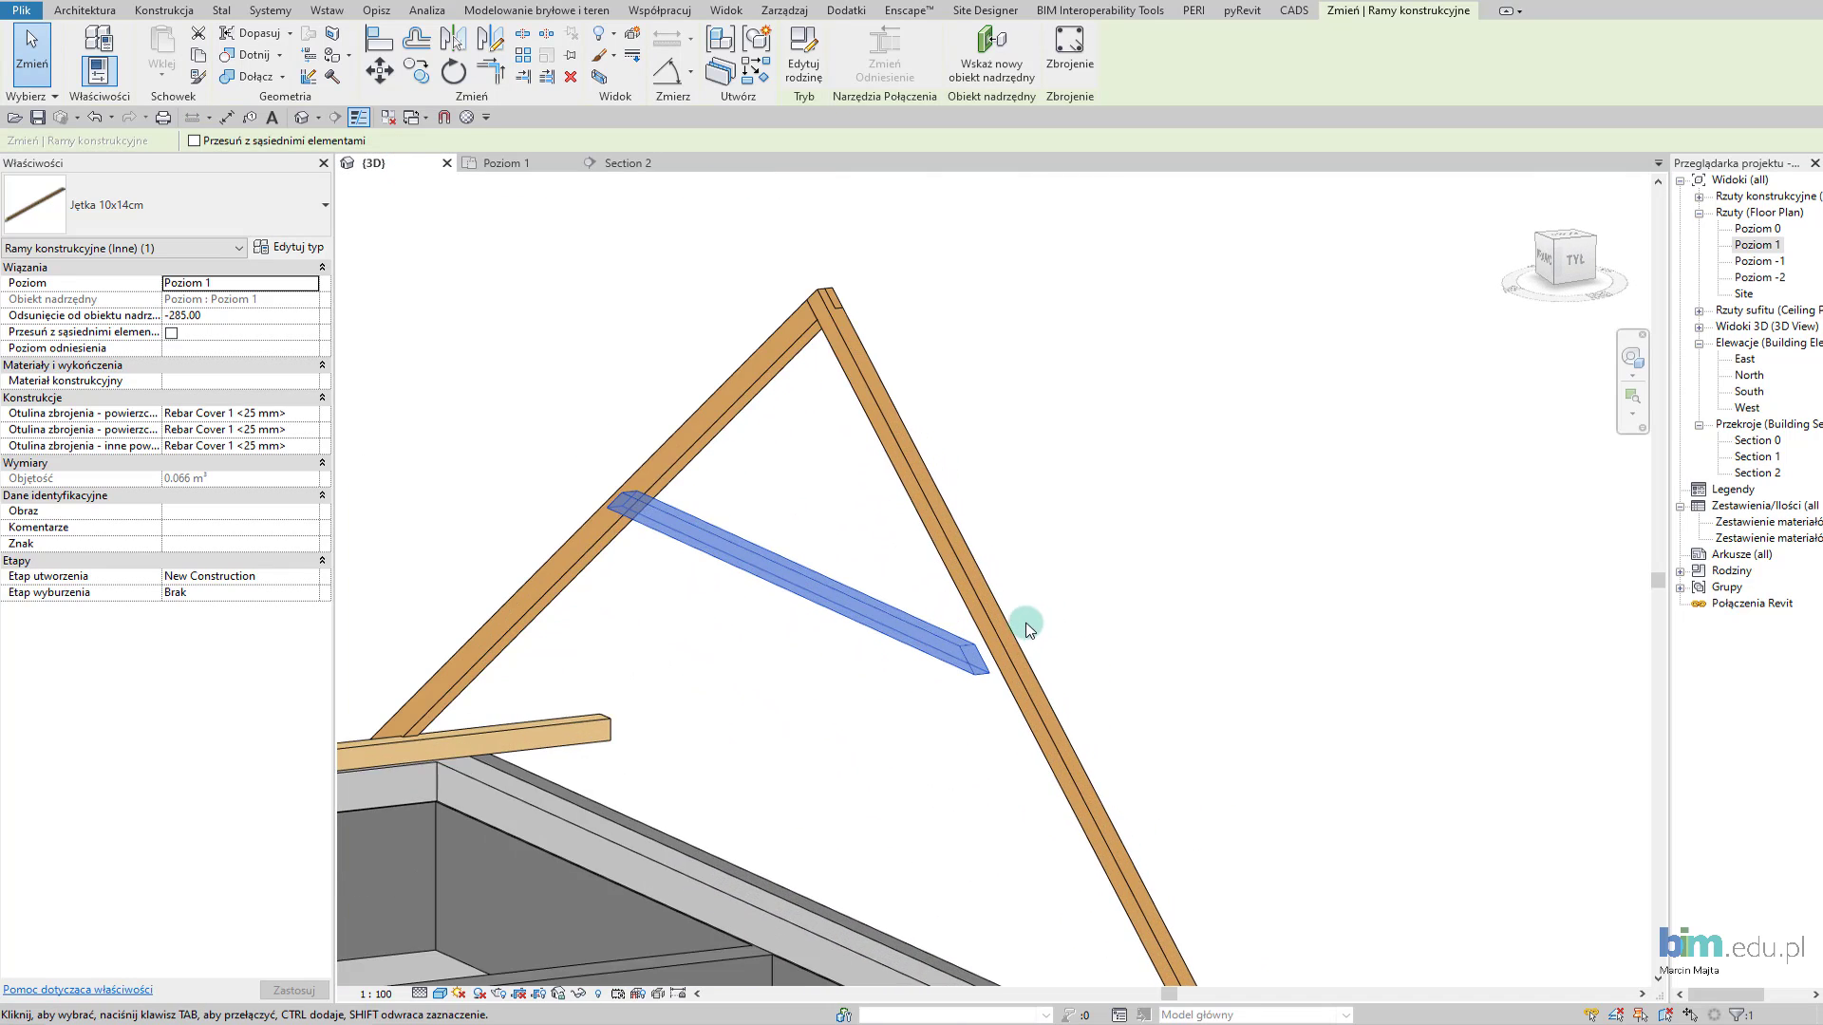
scroll(1024, 626, up, 2)
key(a)
key(l)
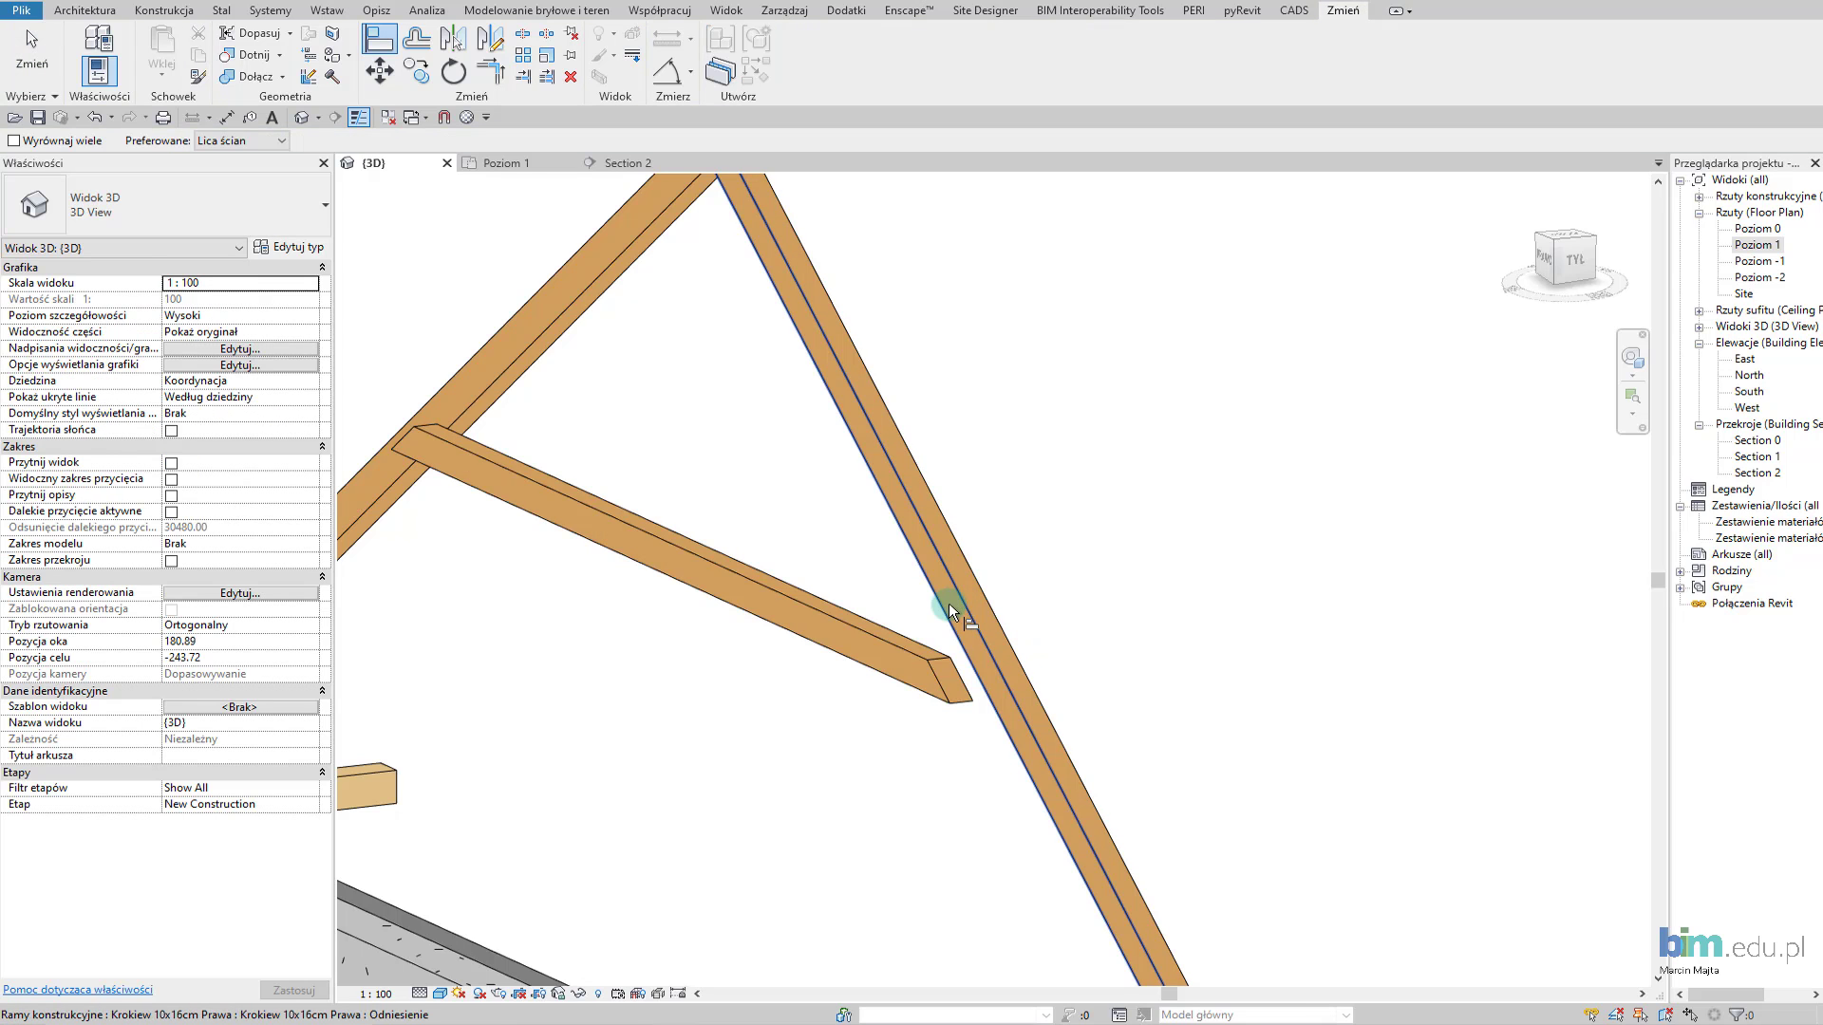
click(948, 602)
click(892, 653)
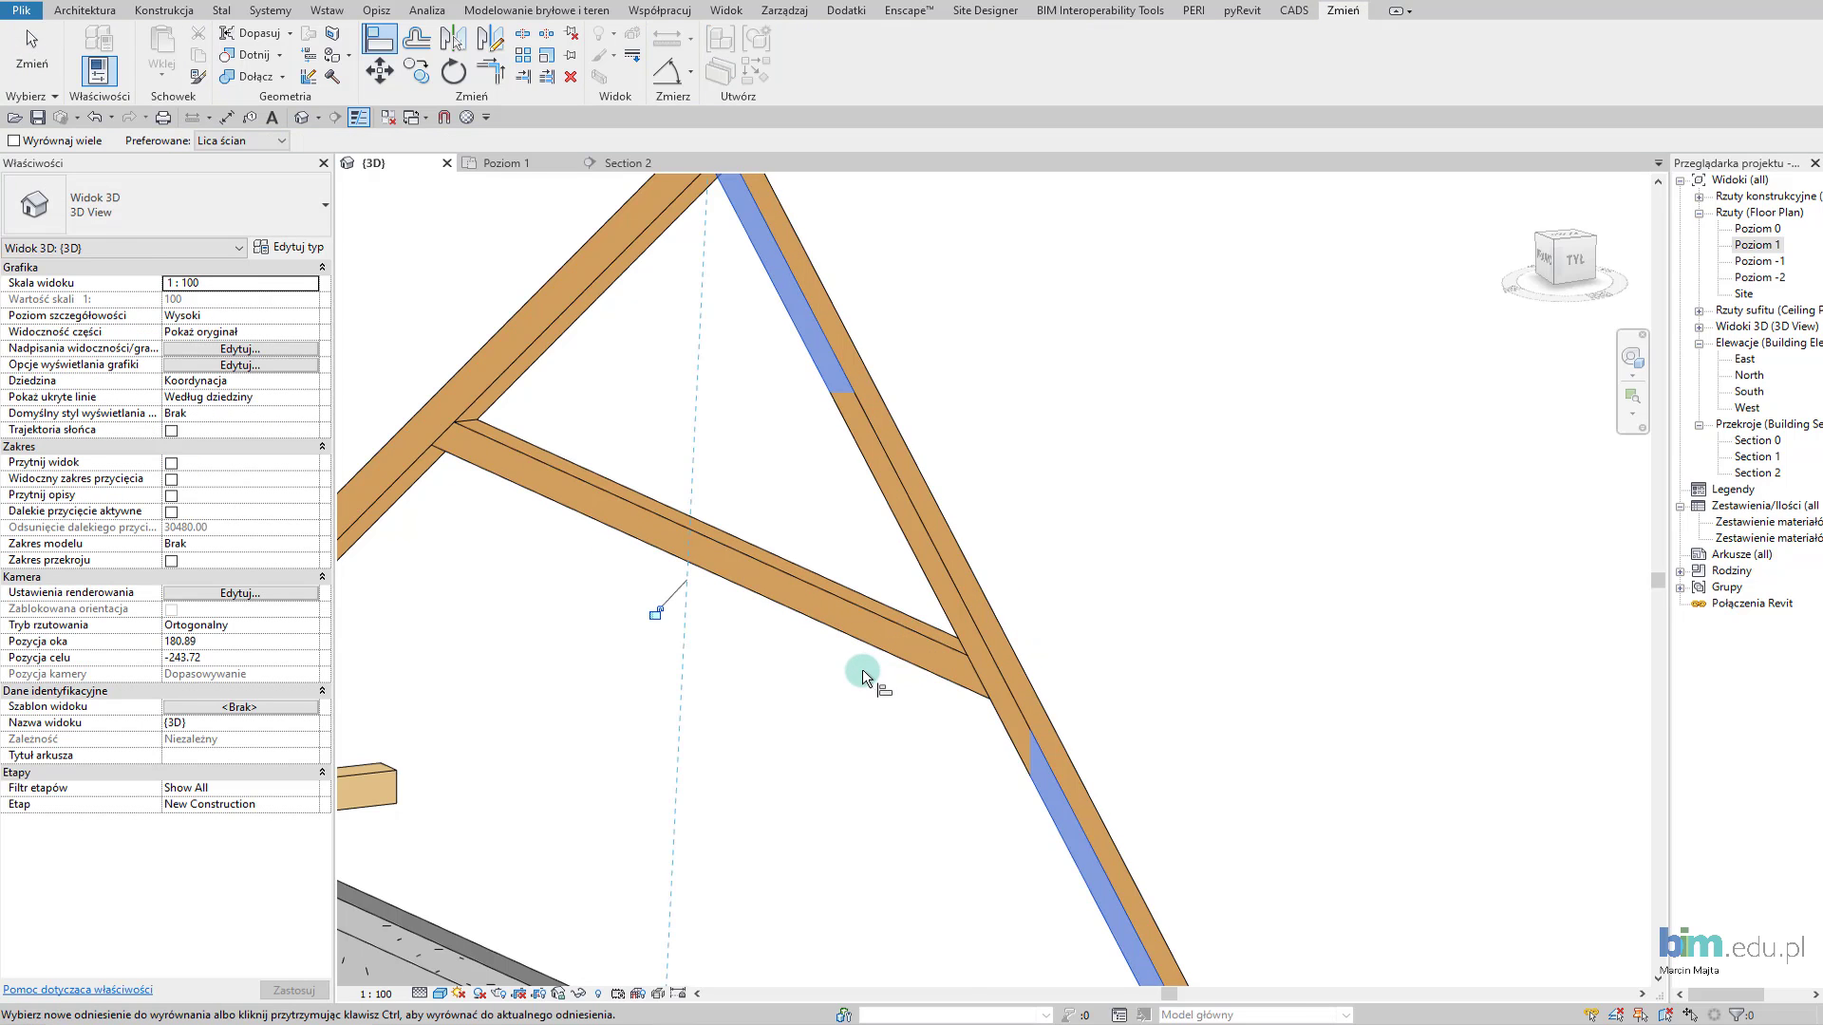
scroll(847, 669, down, 4)
mouse_move(760, 724)
shift+middle_down()
mouse_move(684, 772)
mouse_move(573, 753)
mouse_move(855, 801)
mouse_move(1176, 814)
mouse_move(1286, 740)
mouse_move(895, 825)
mouse_move(766, 801)
mouse_move(1107, 700)
mouse_move(582, 692)
mouse_move(628, 686)
shift+middle_up()
click(628, 685)
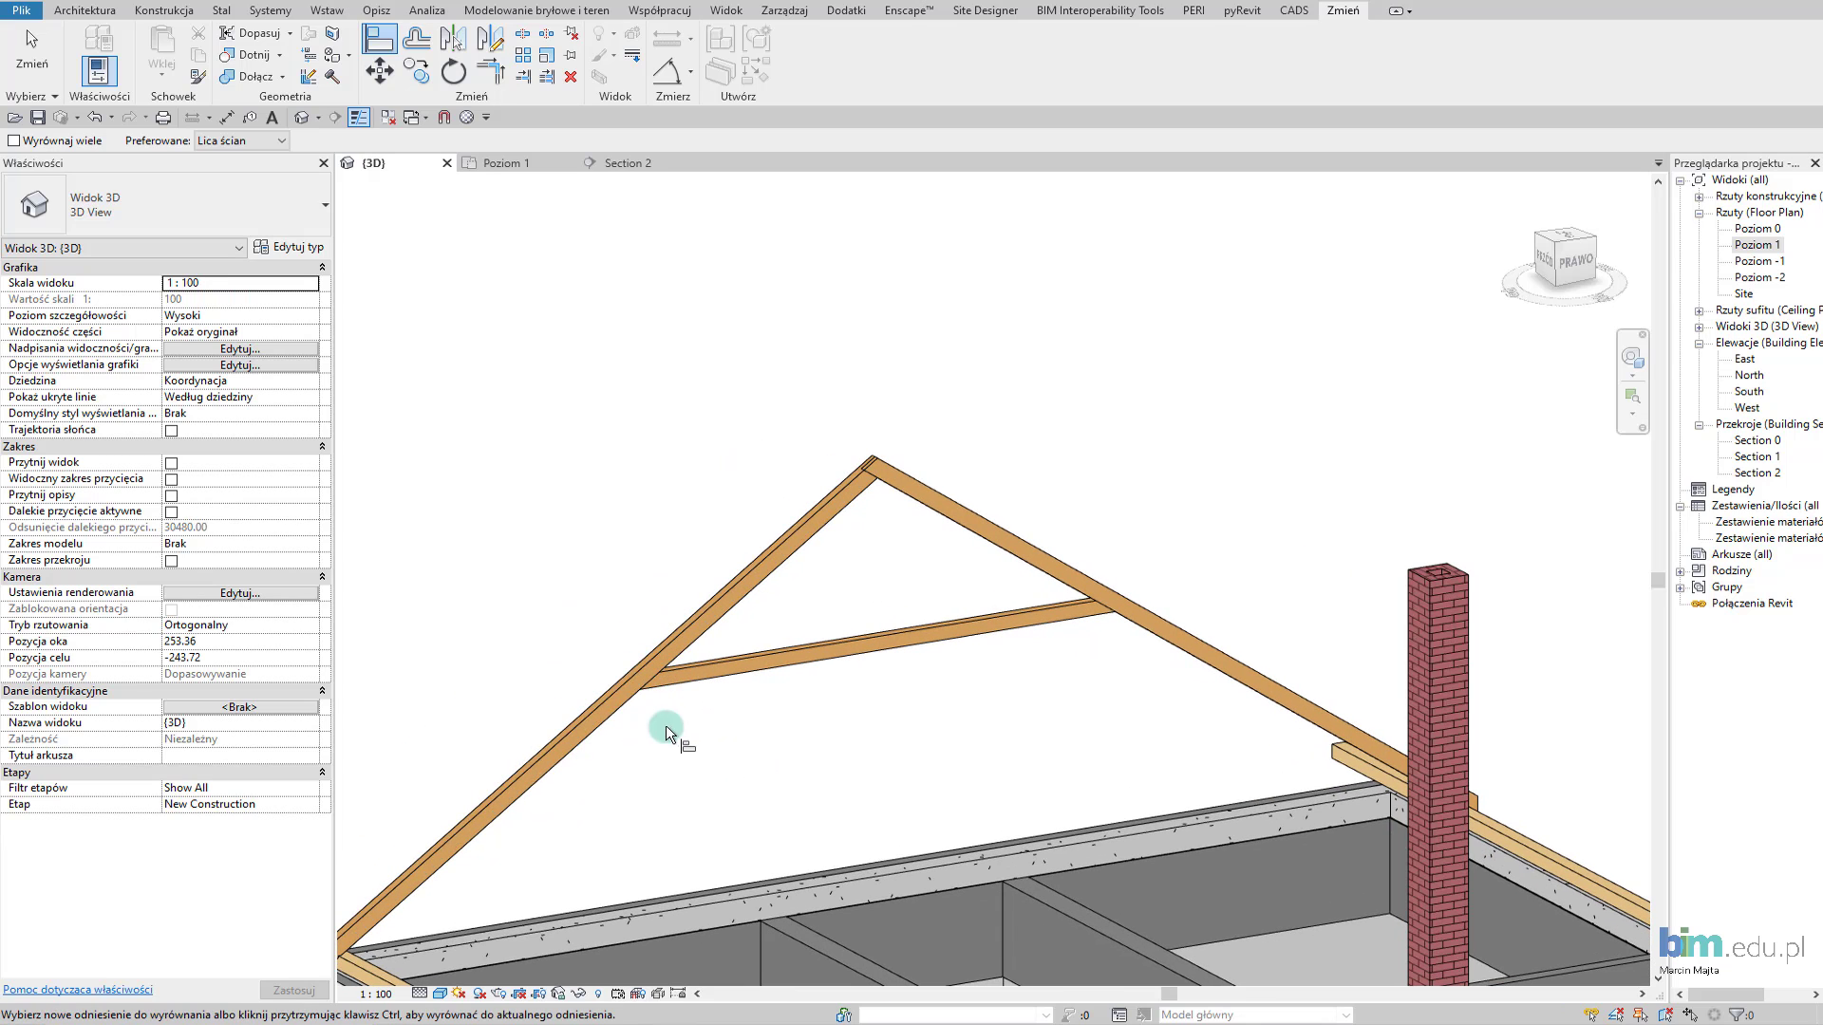
key(Escape)
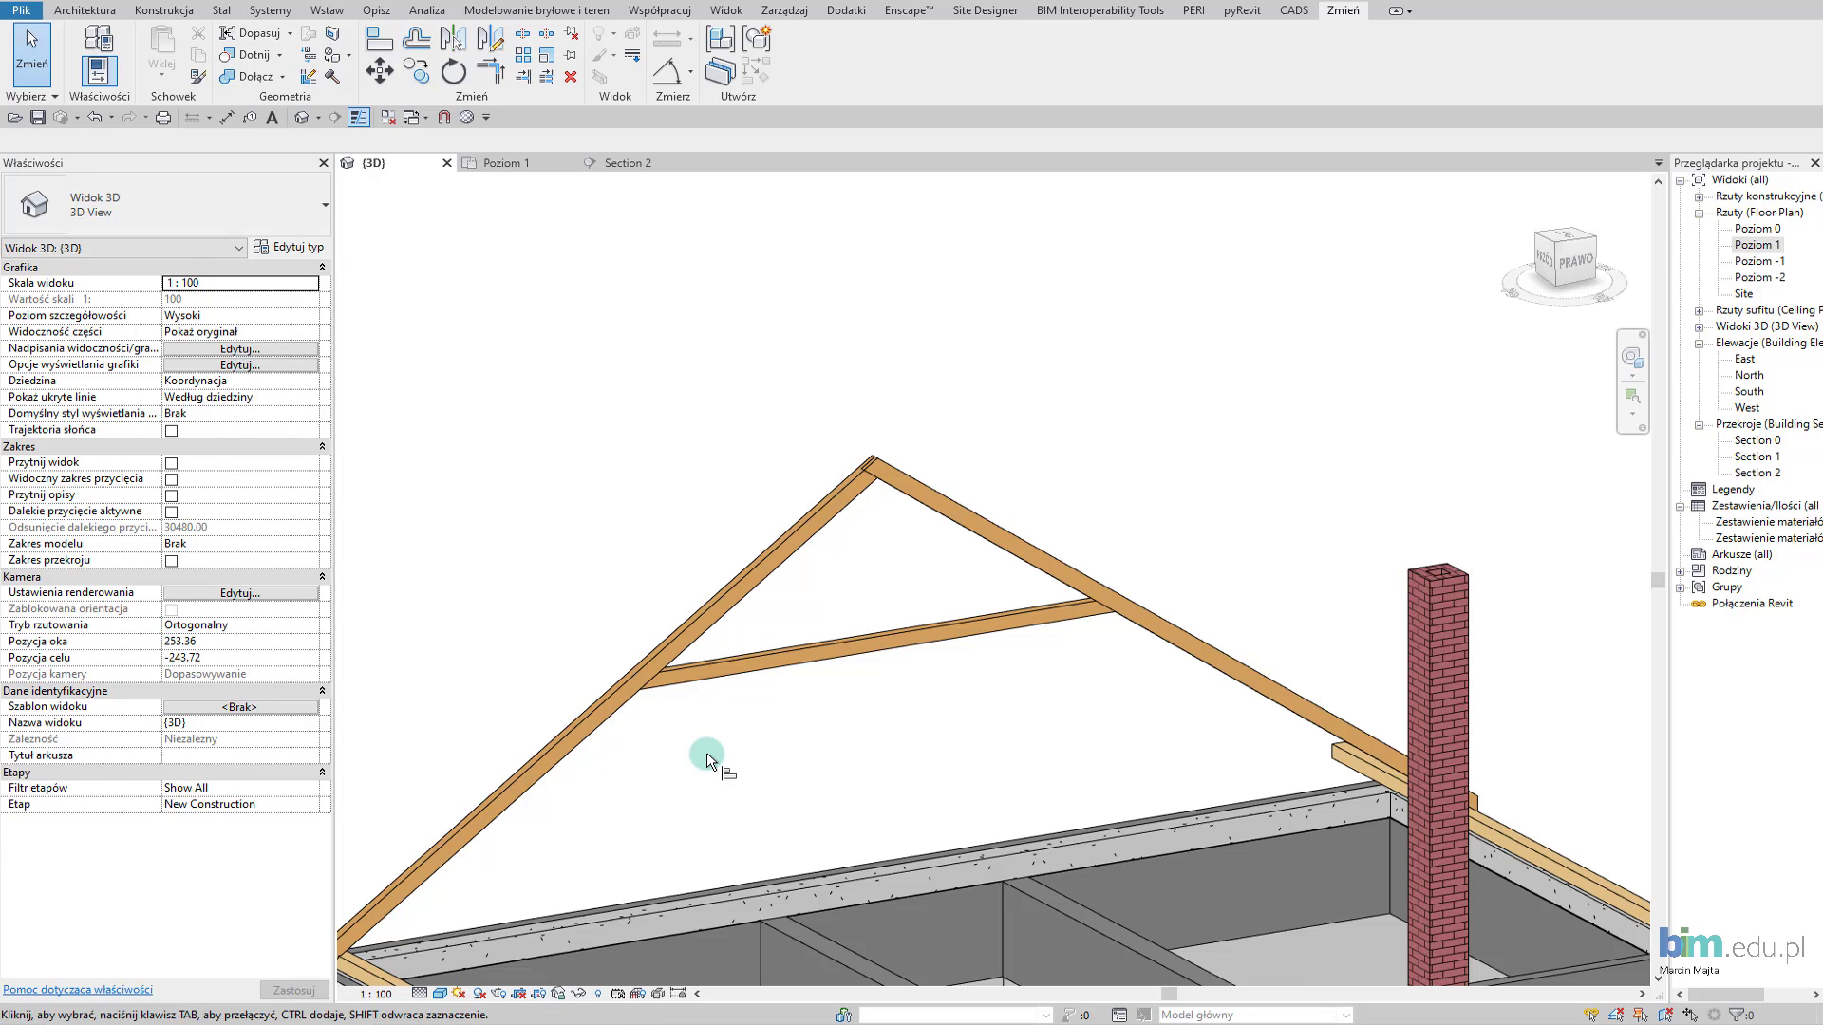
In Section 2, create an in-place Ramy konstrukcyjne model named Nakładka gr. 2cm.
click(608, 171)
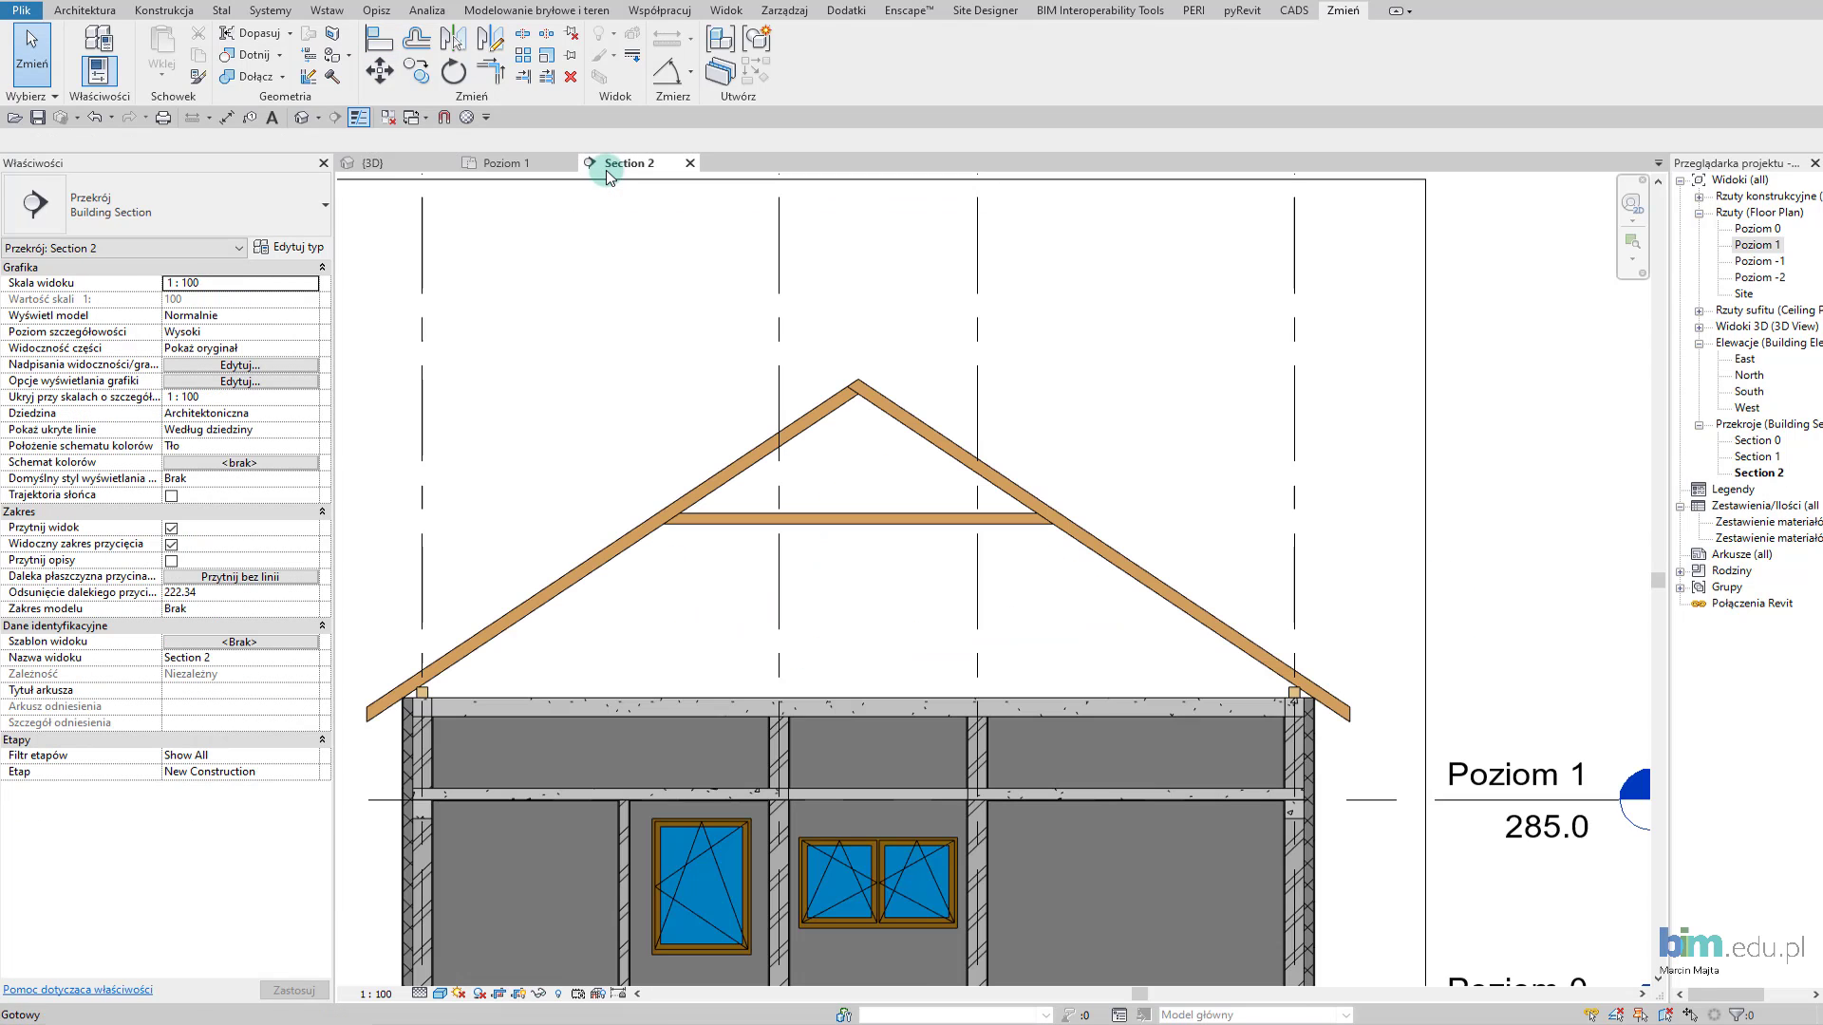
scroll(679, 413, up, 1)
scroll(698, 465, up, 2)
scroll(696, 506, up, 1)
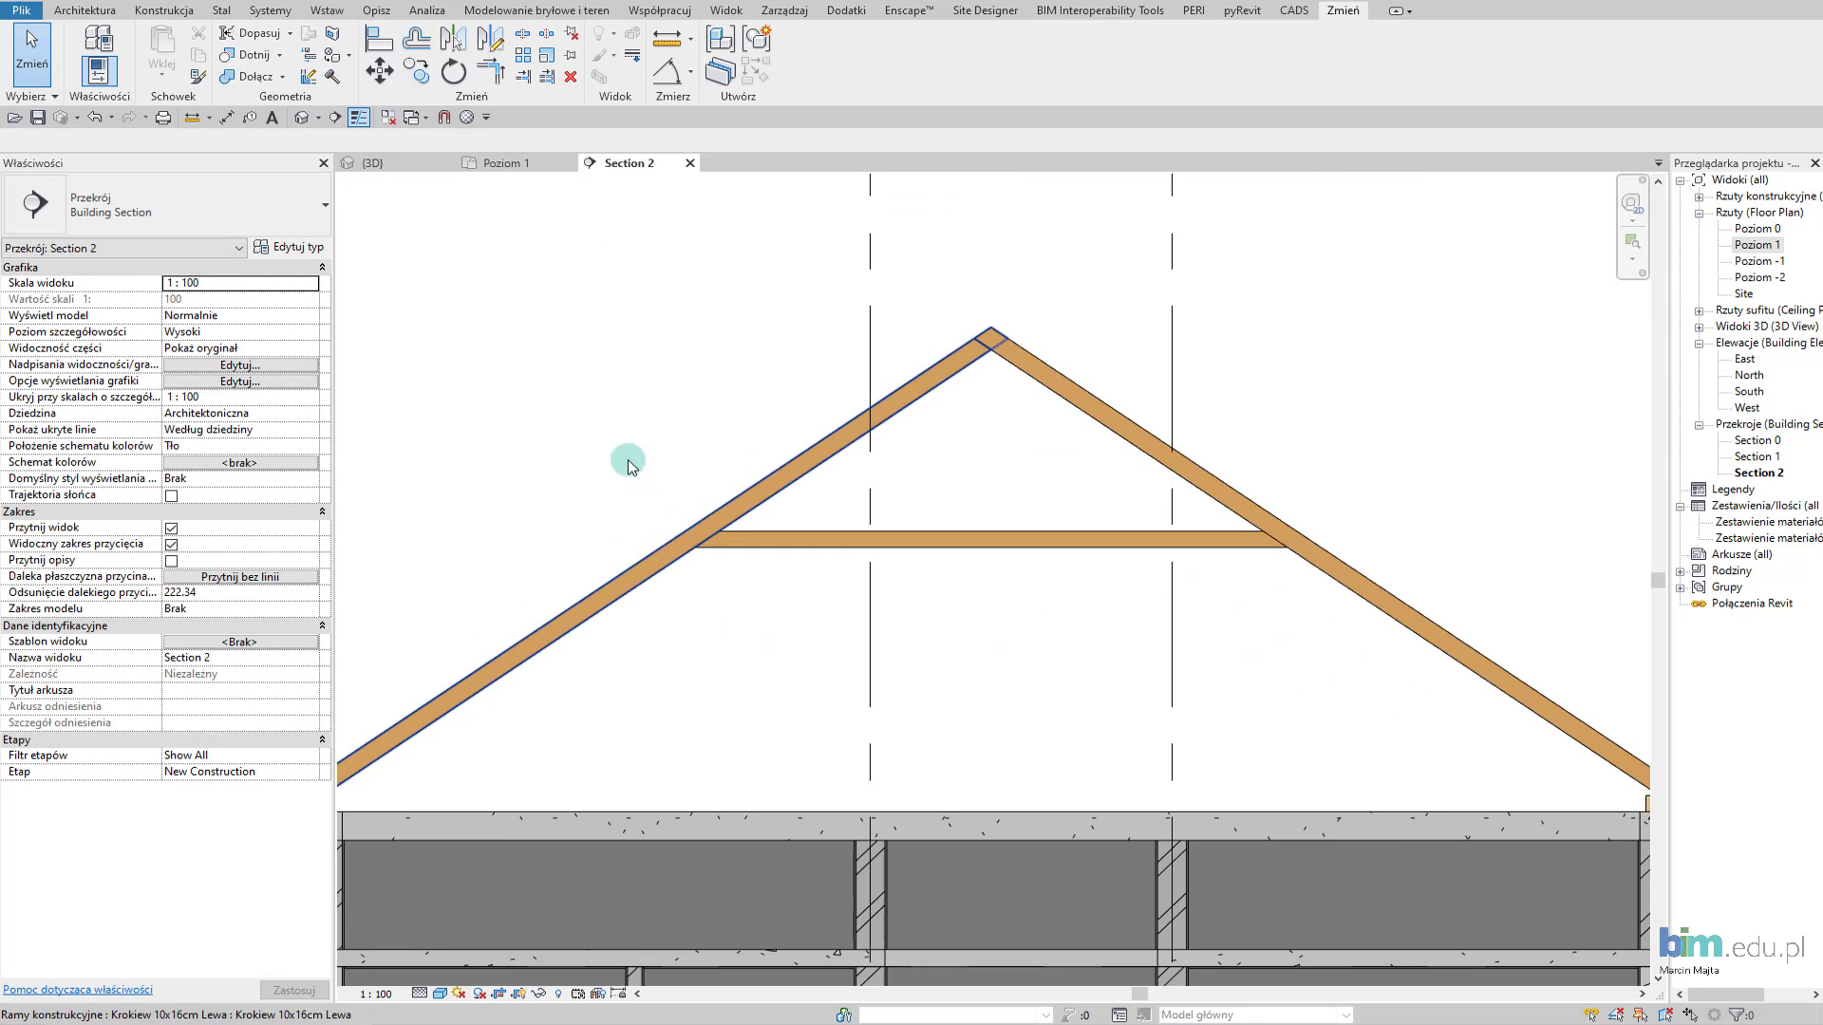
scroll(636, 446, up, 1)
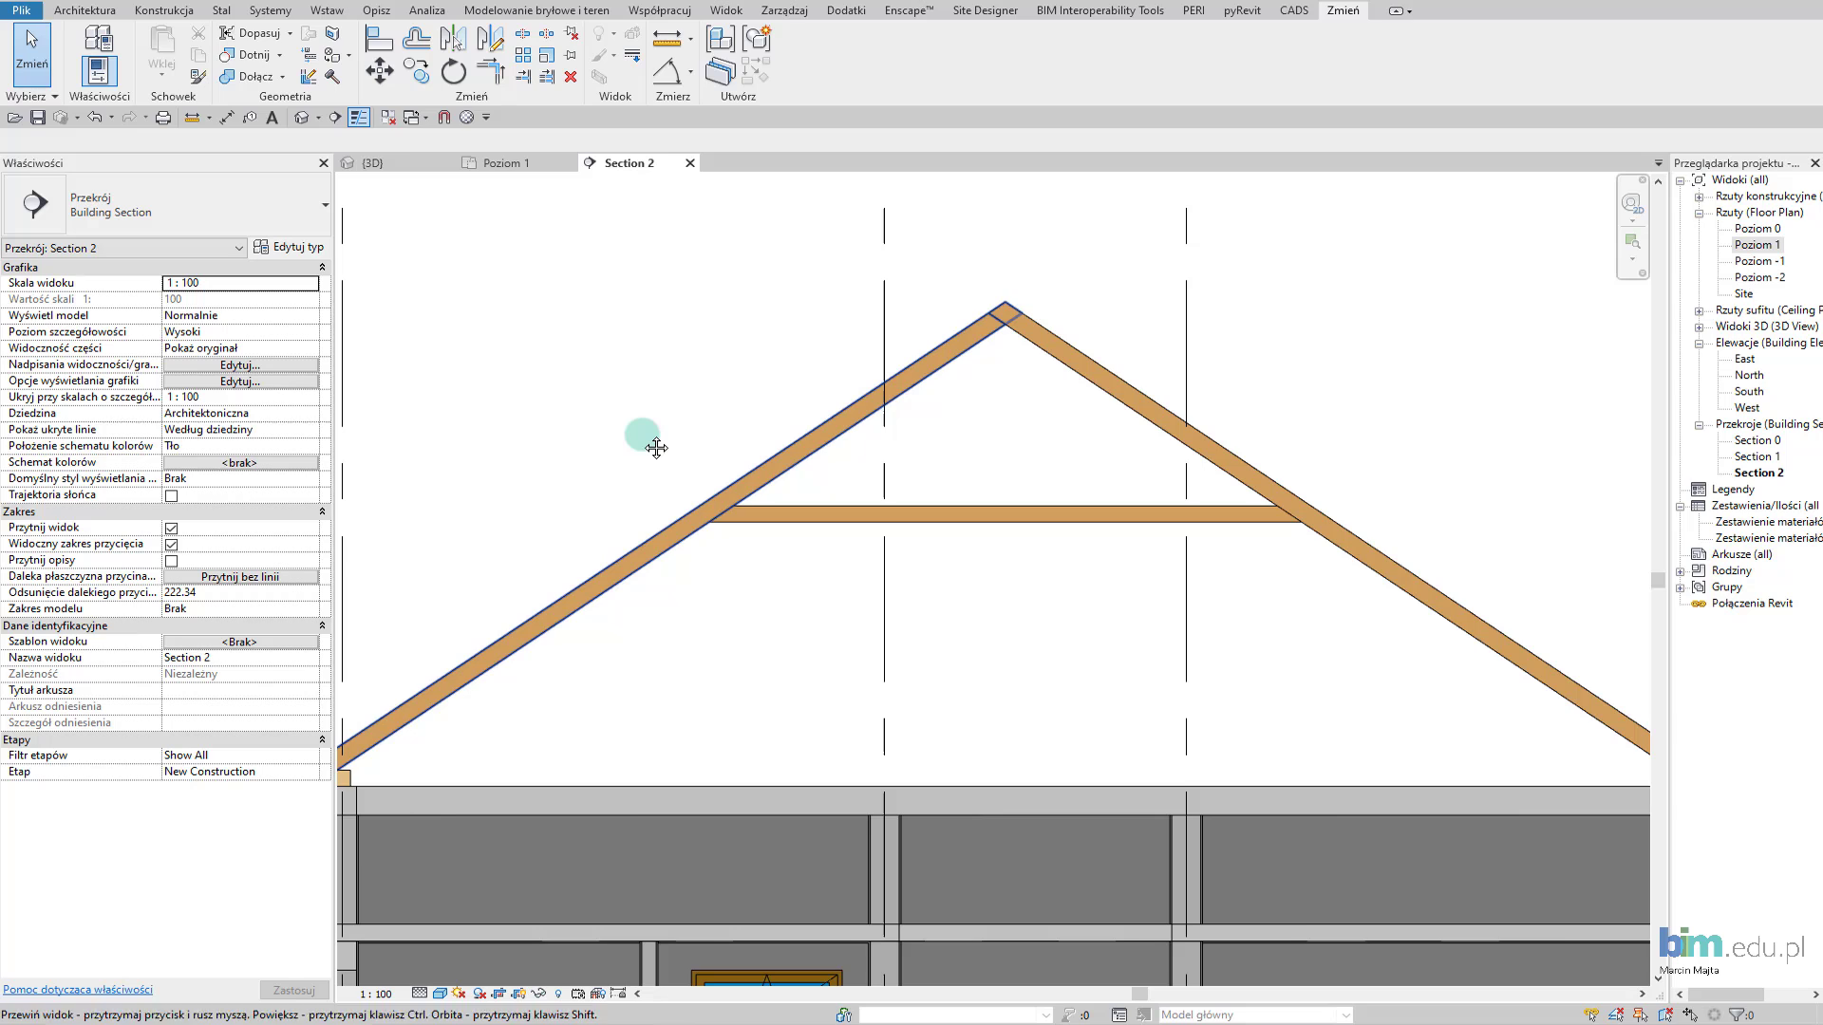
click(103, 14)
click(232, 64)
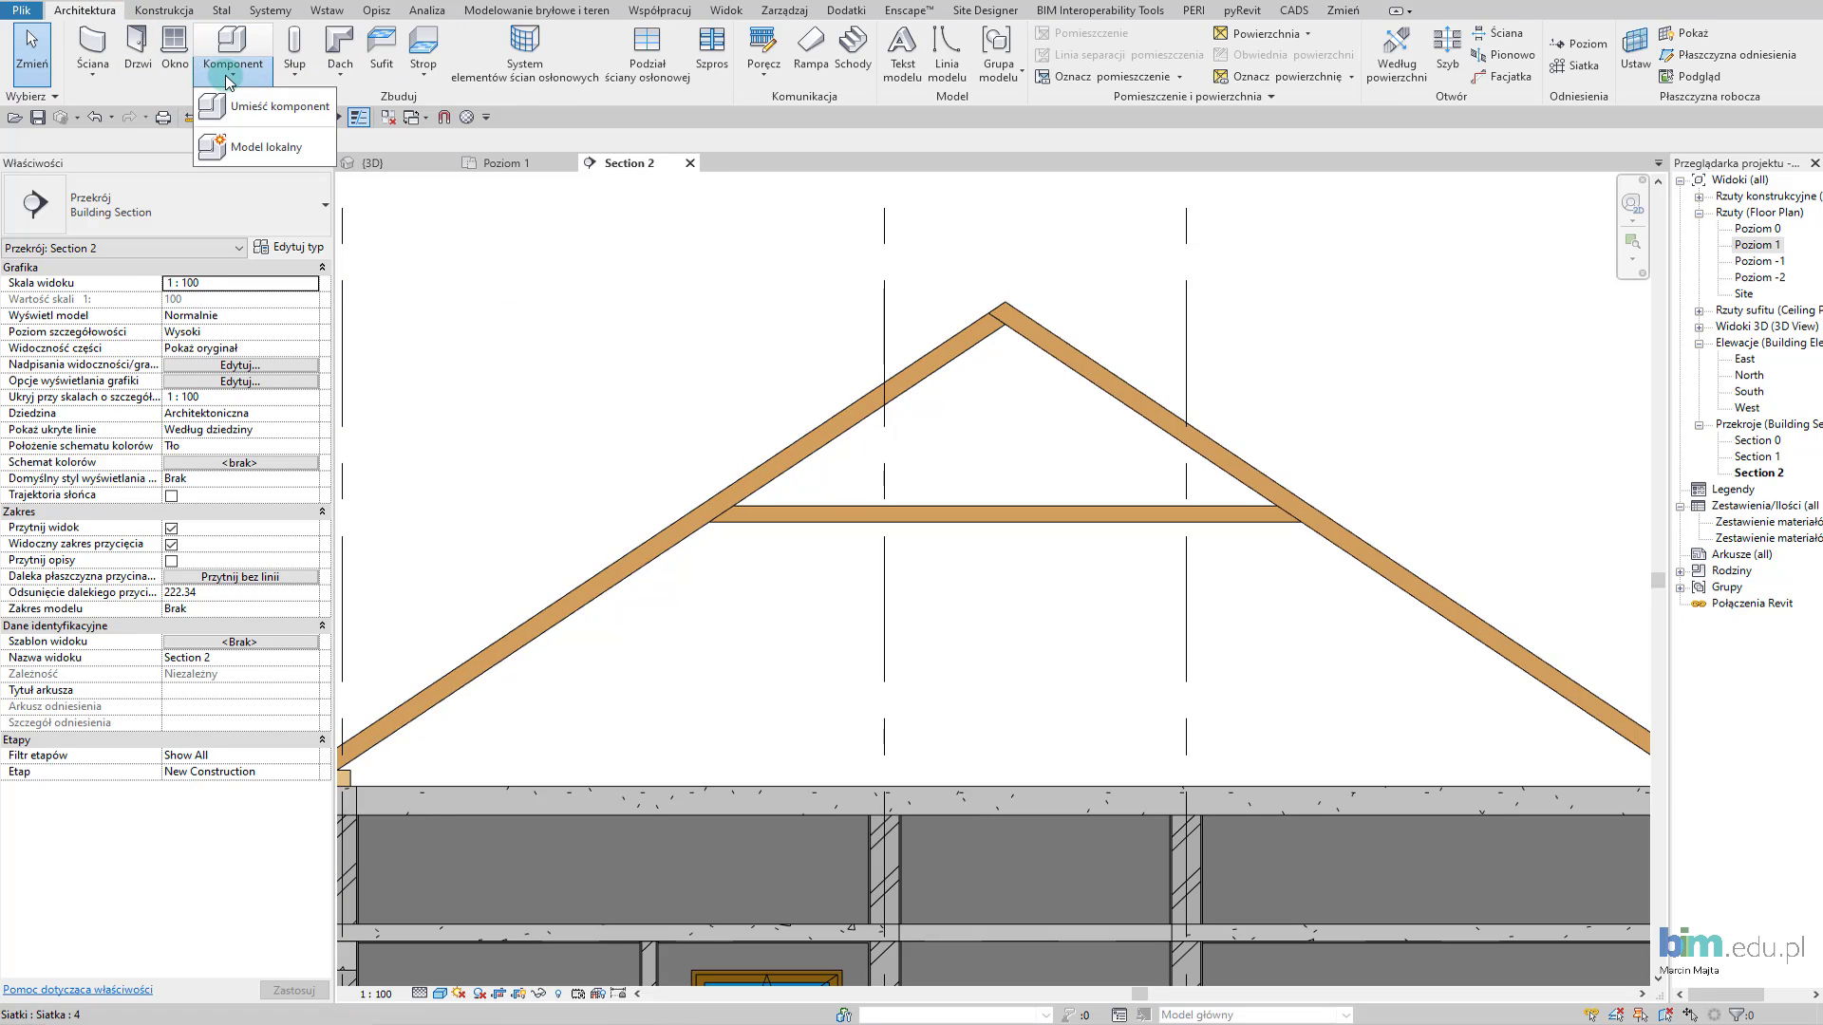
click(256, 147)
click(492, 529)
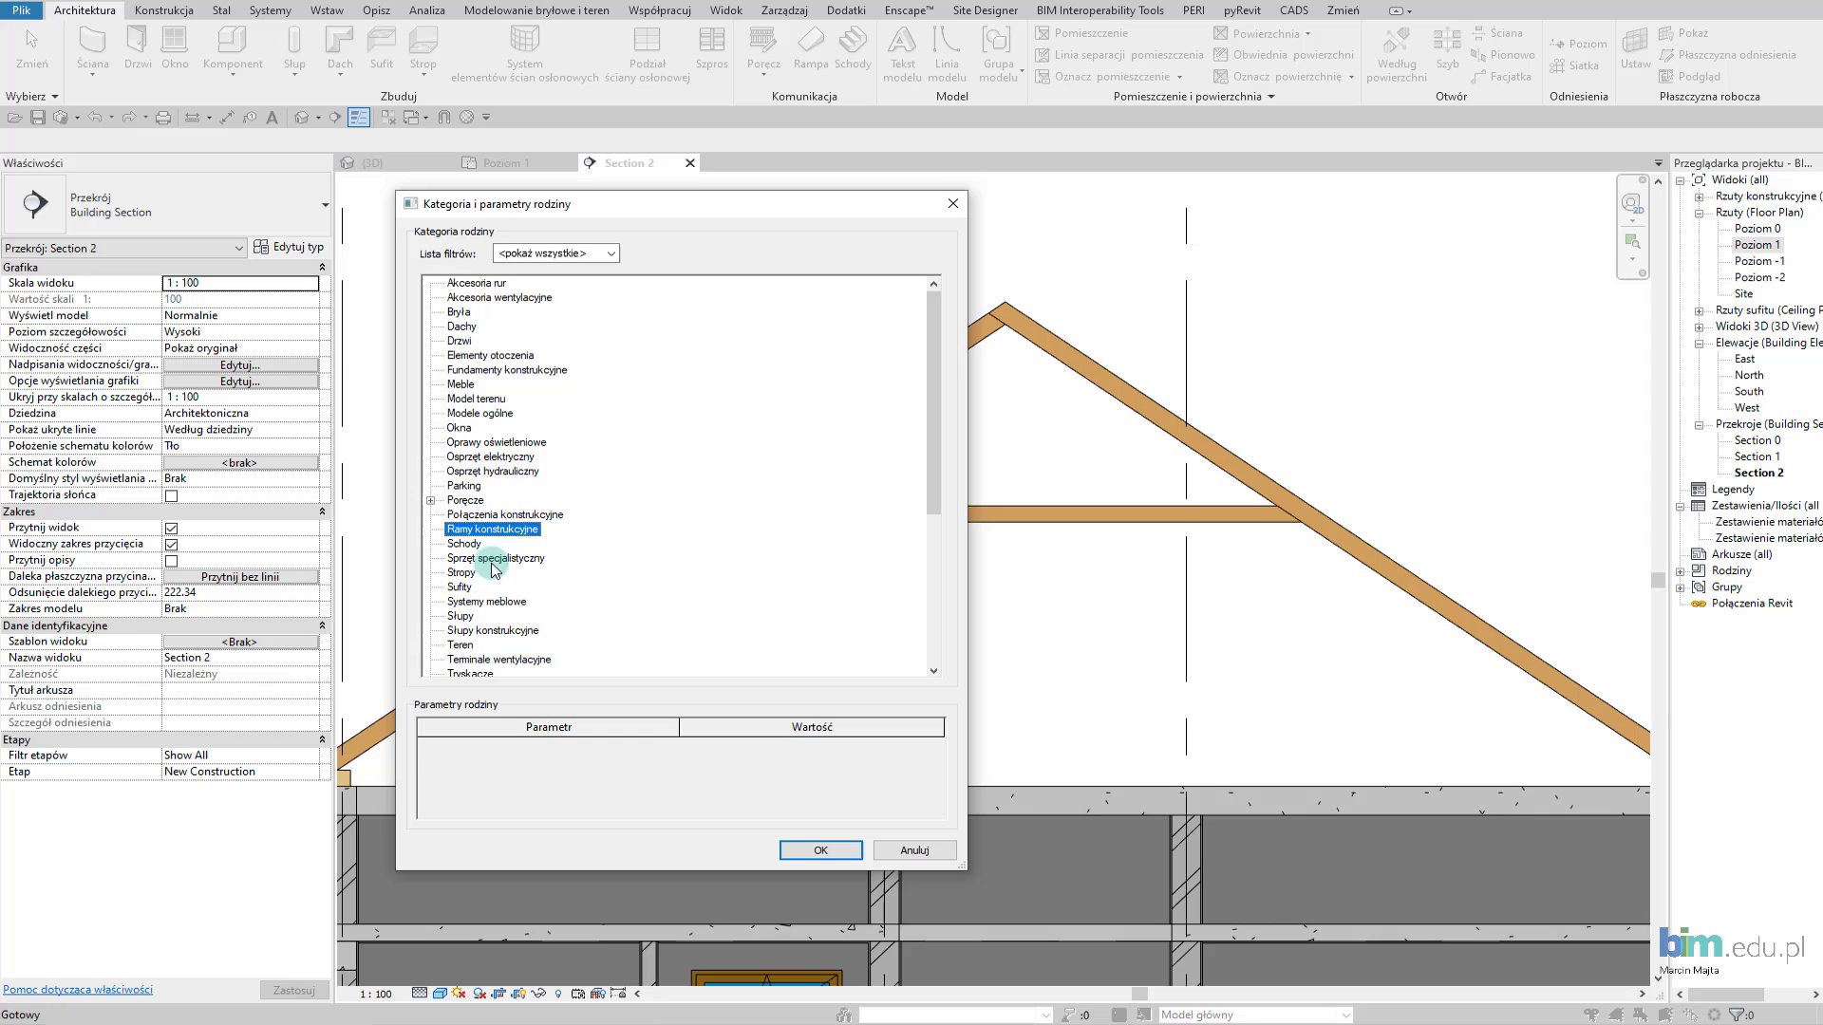
click(814, 852)
text(Nakładka gr. 2cm)
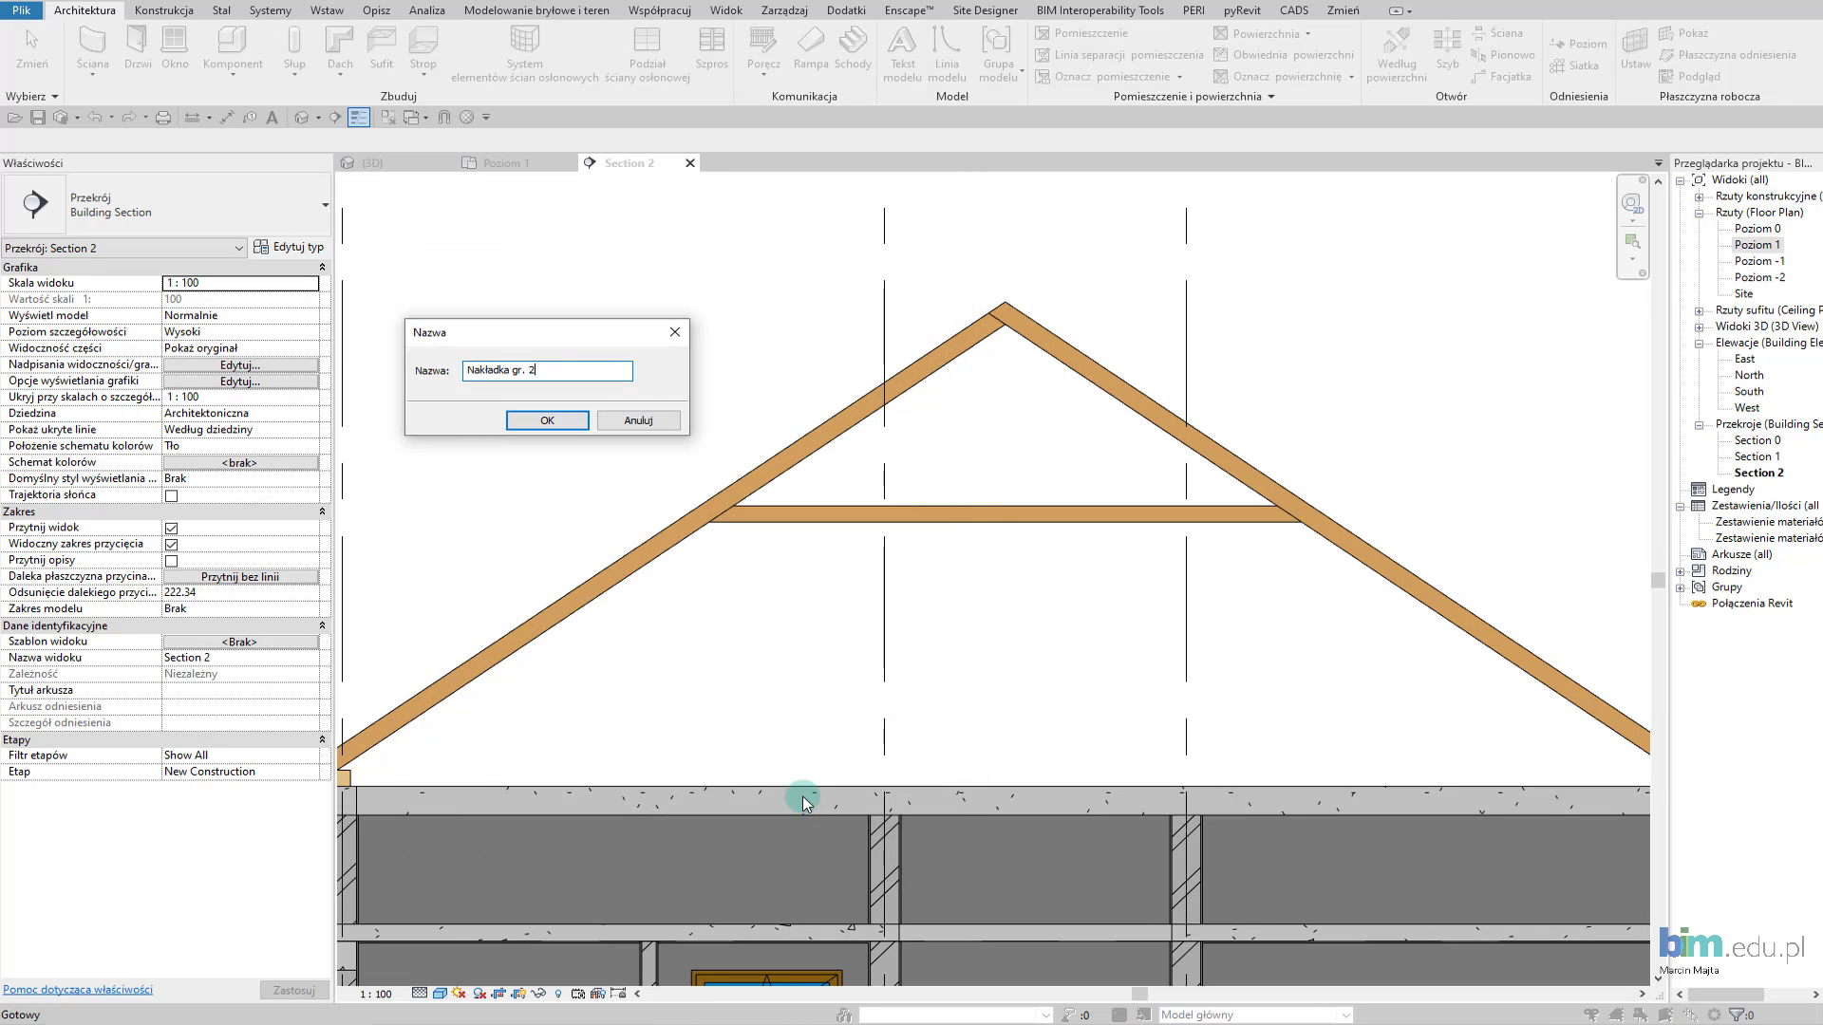
click(551, 421)
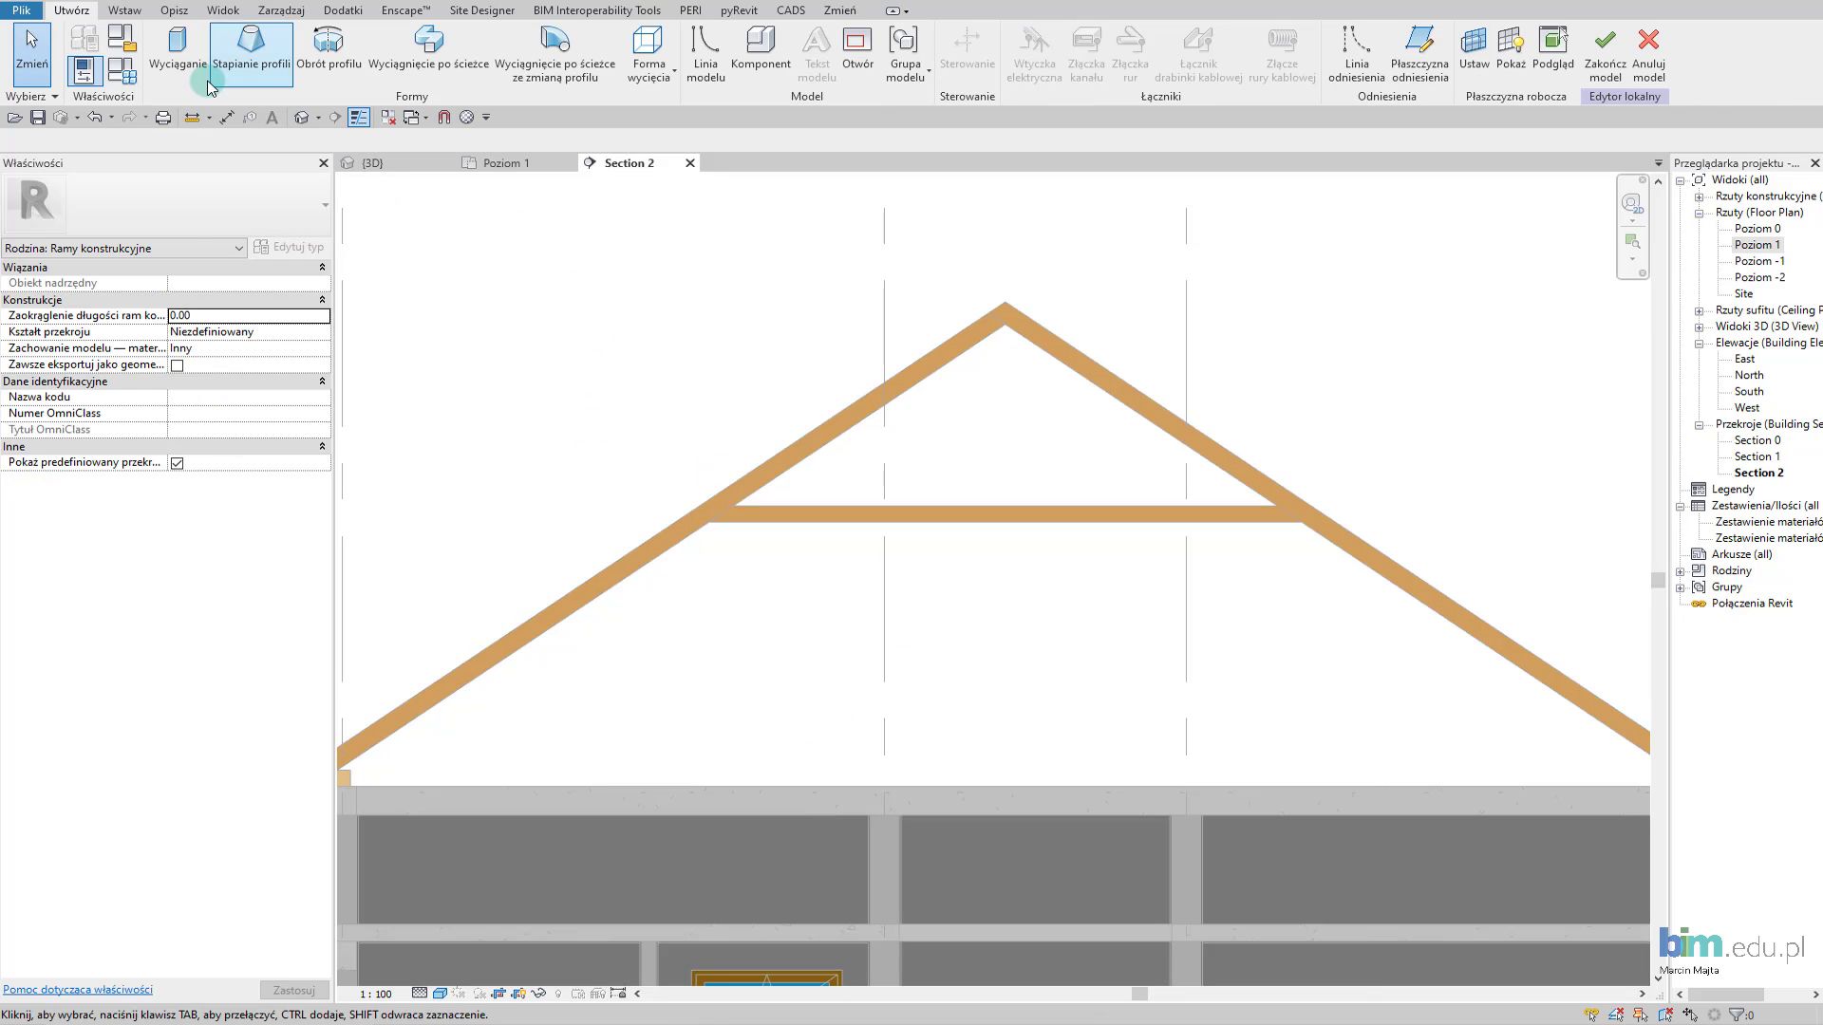
Start an extrusion from 5 to 7 and sketch the plate lines along the collar tie.
click(177, 47)
text(5)
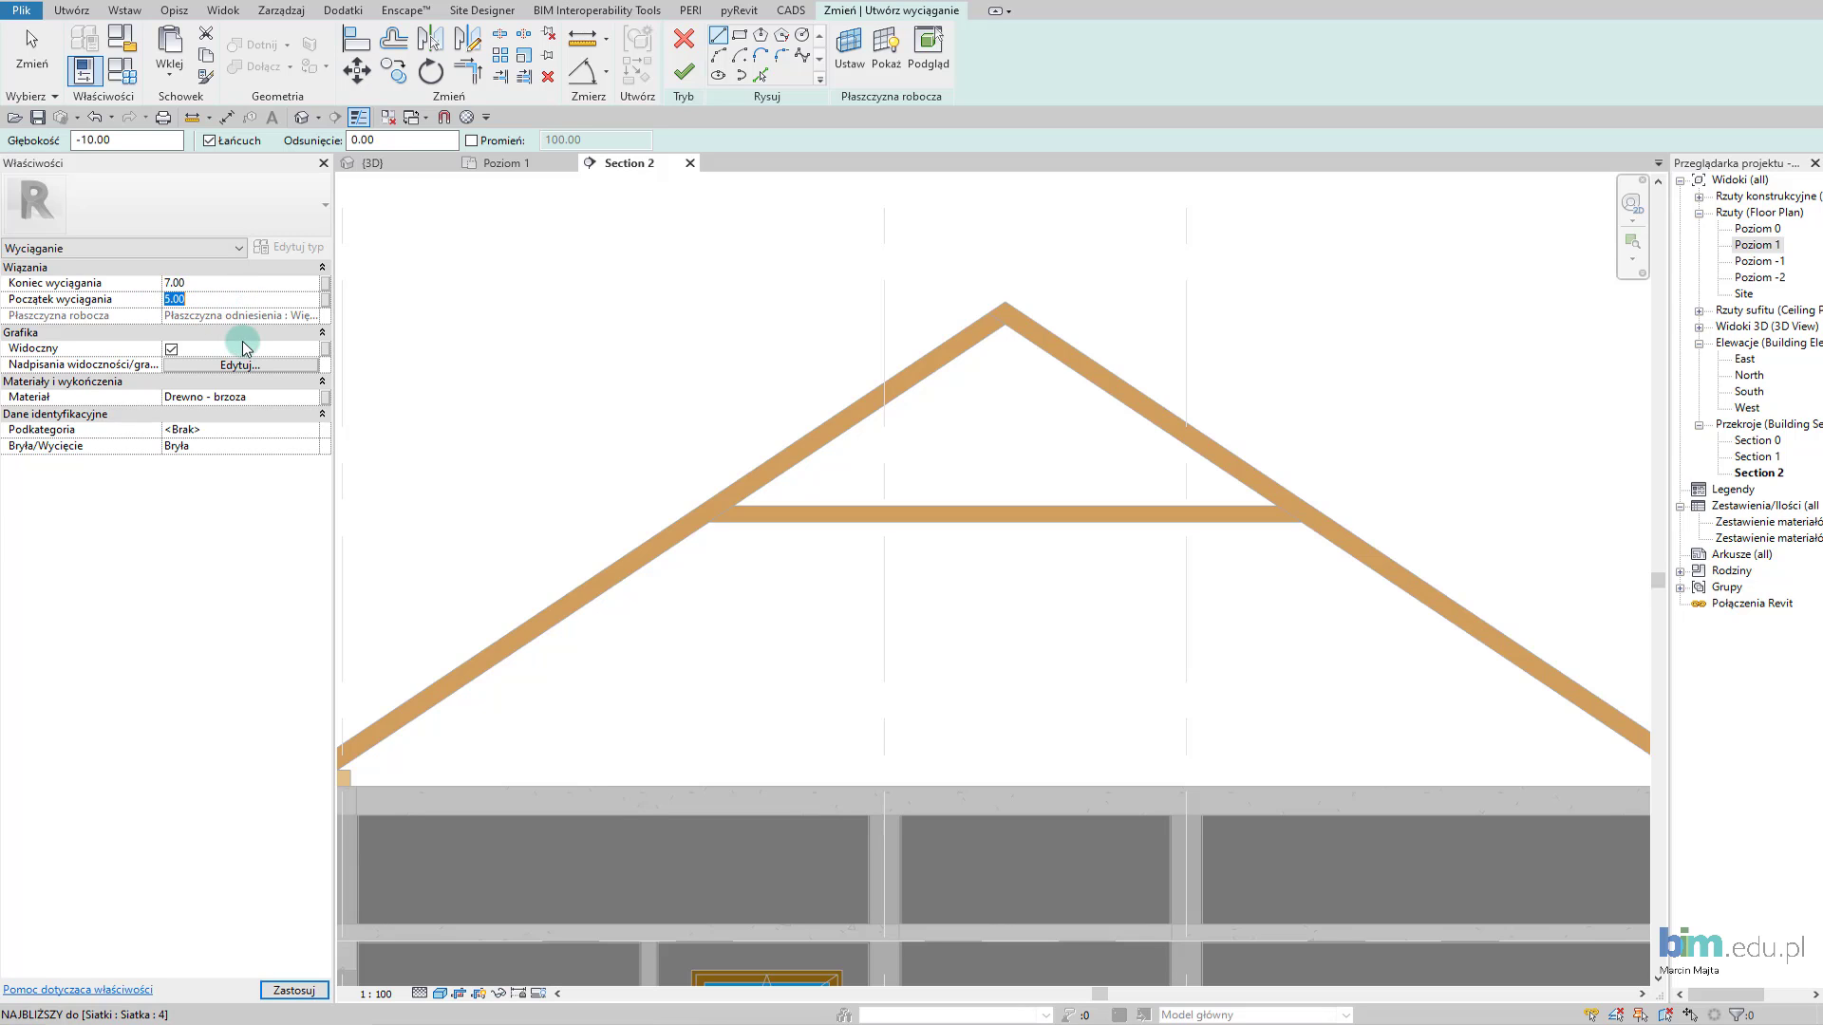
middle_drag(794, 553, 845, 574)
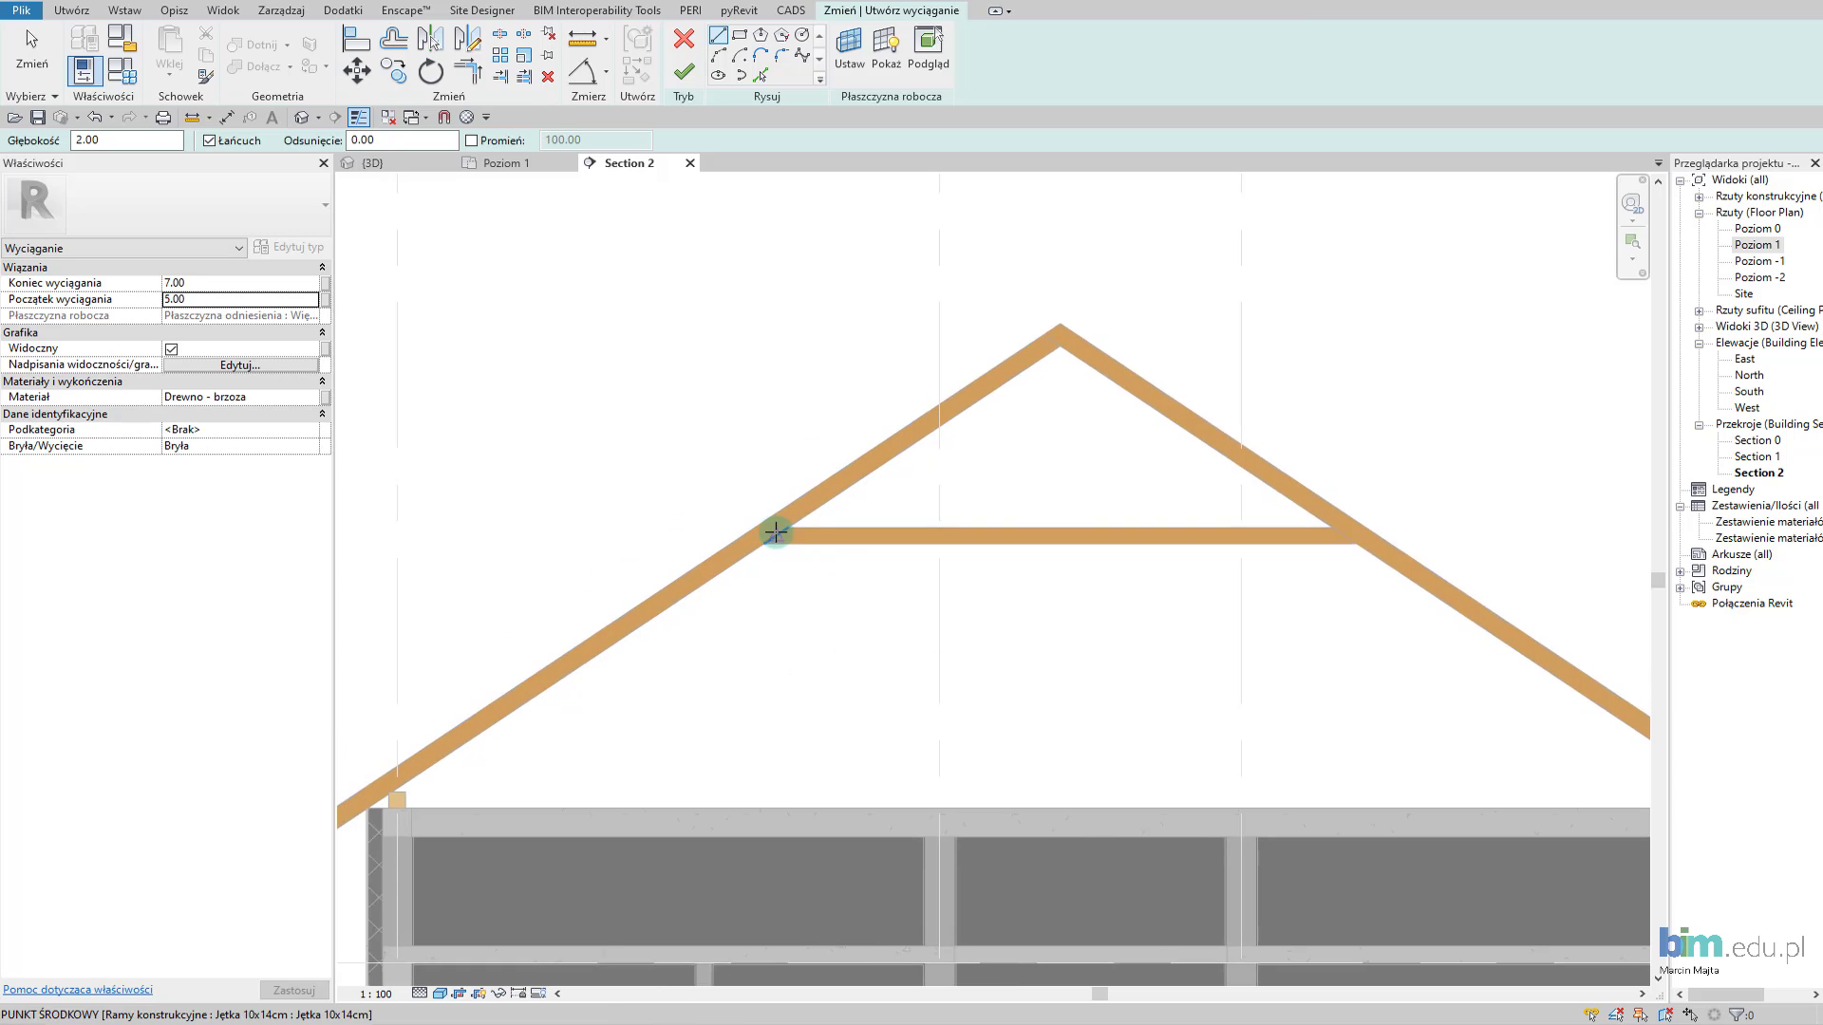
scroll(776, 534, up, 2)
scroll(786, 530, up, 3)
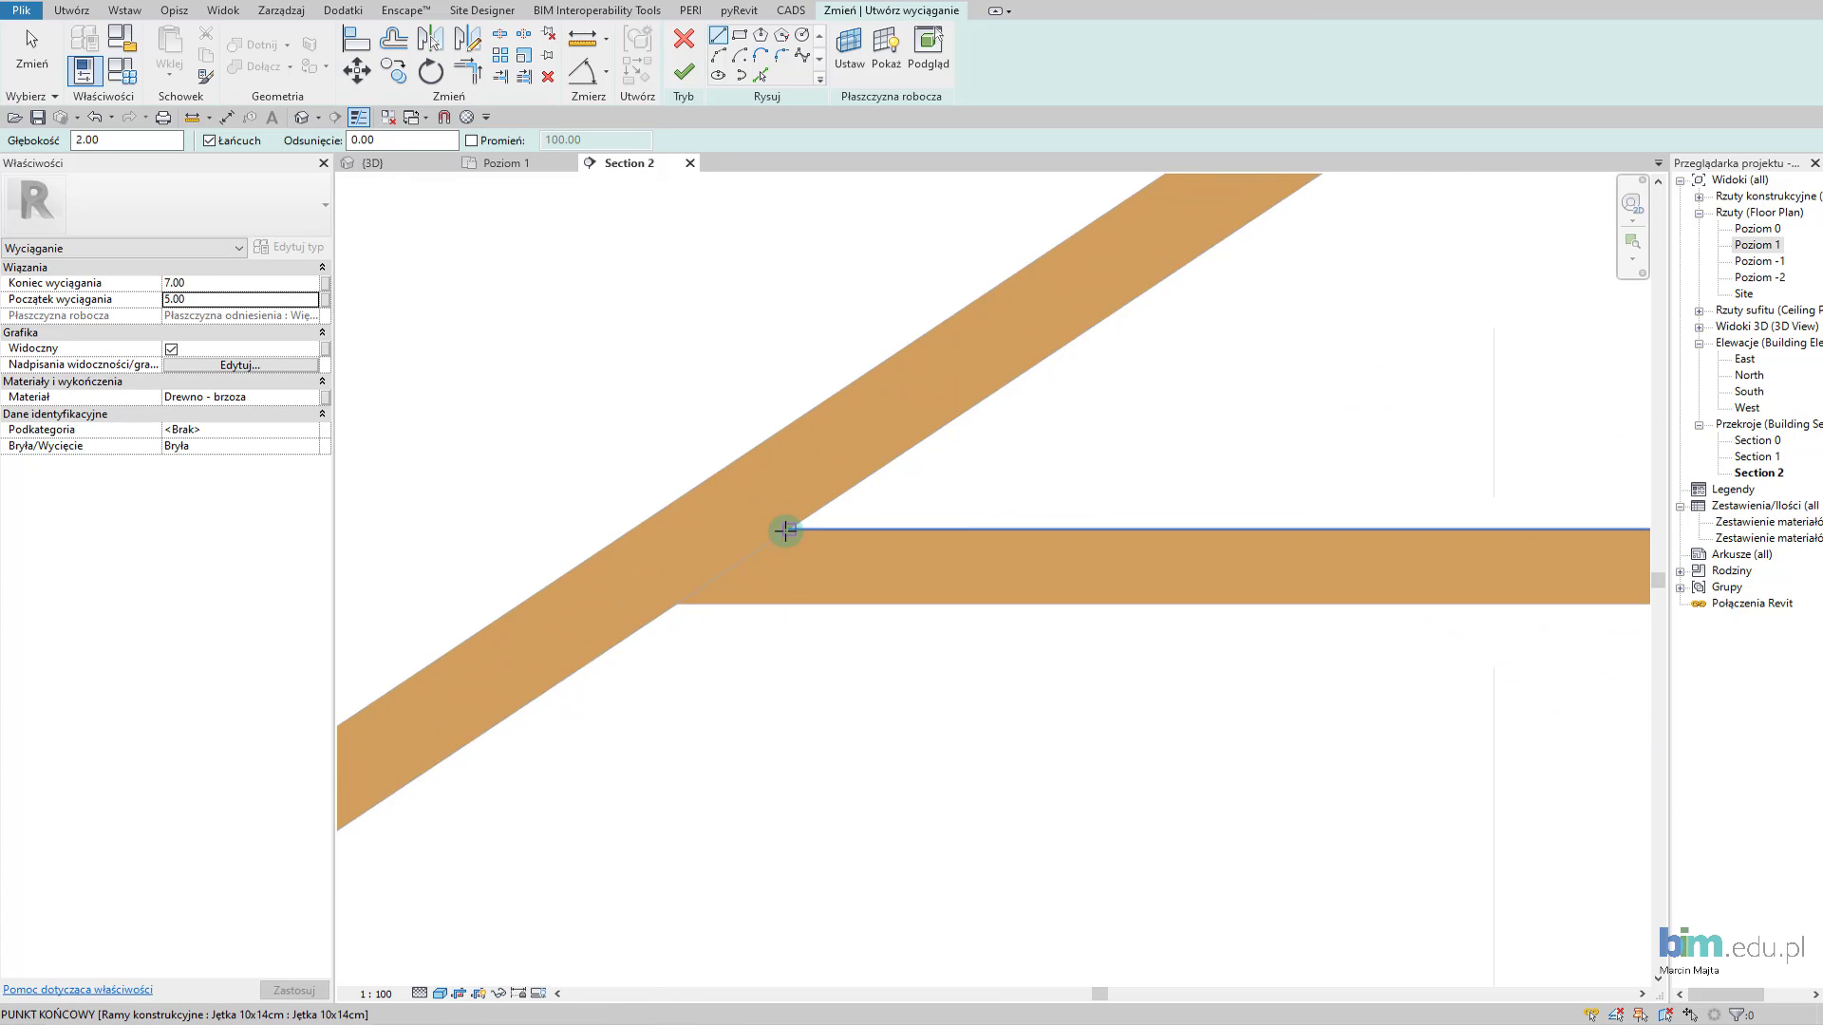
click(785, 530)
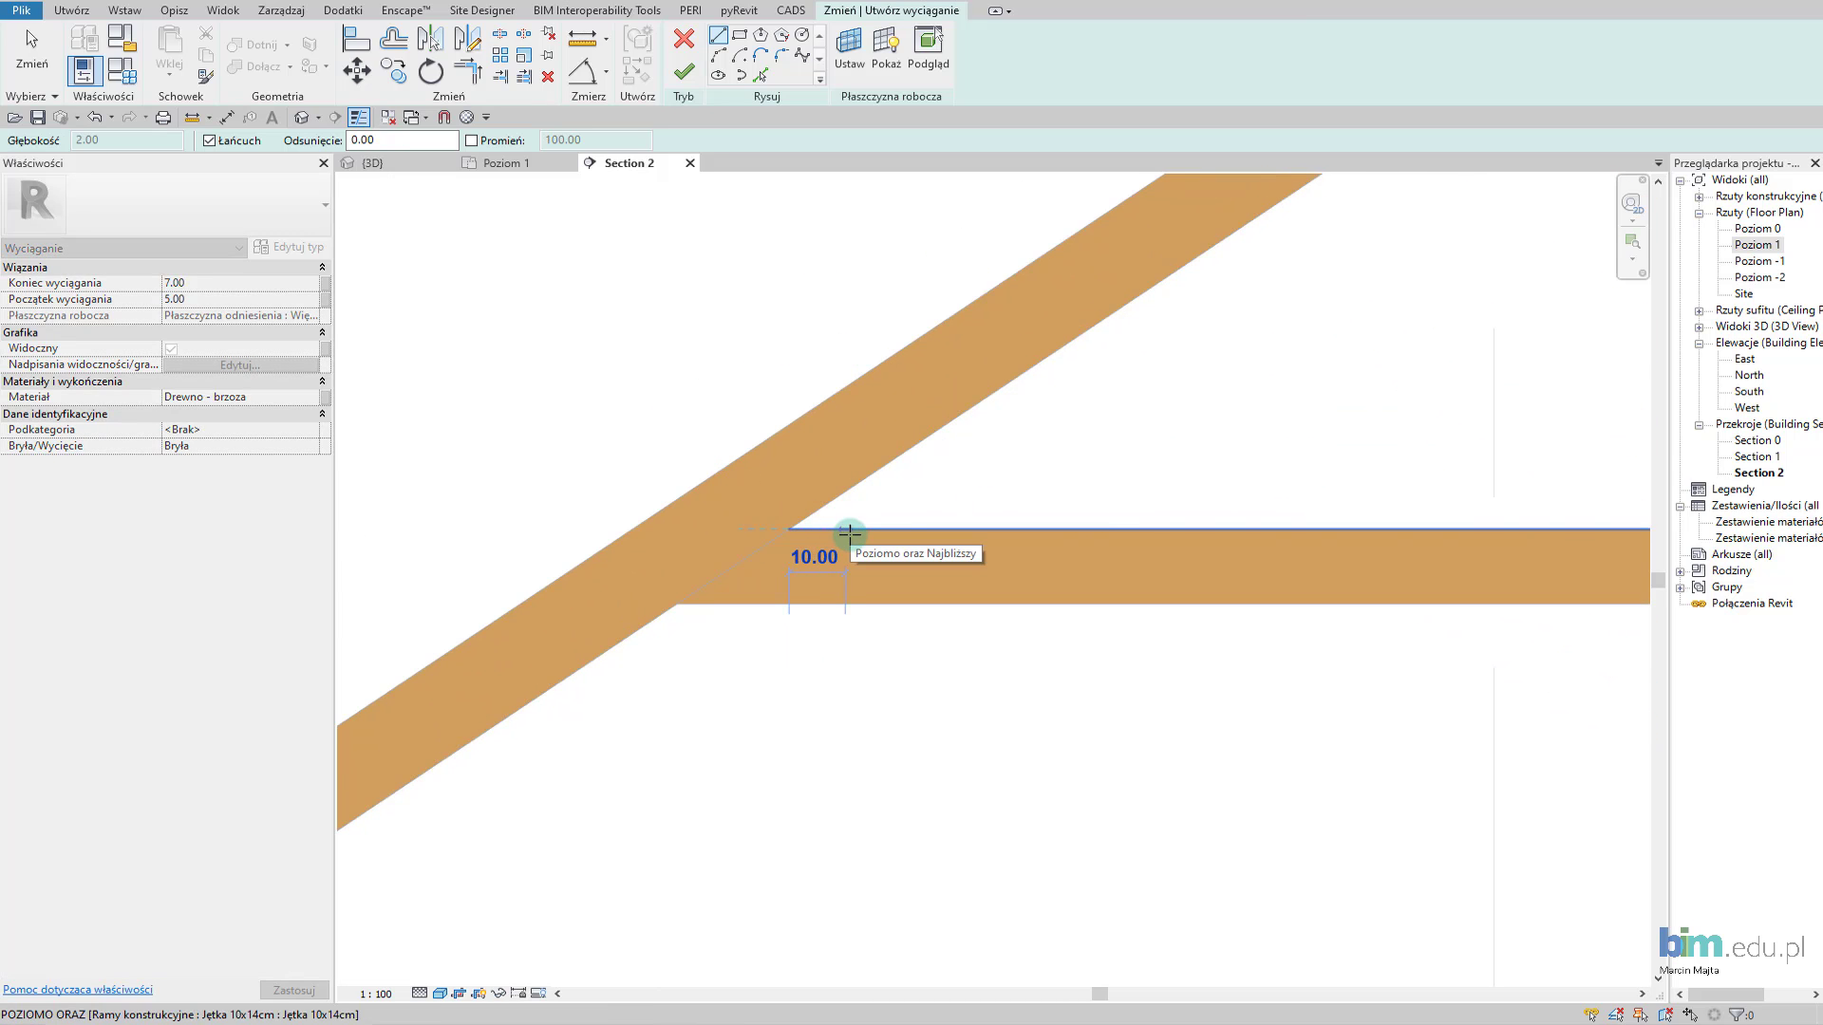
text(25)
key(Return)
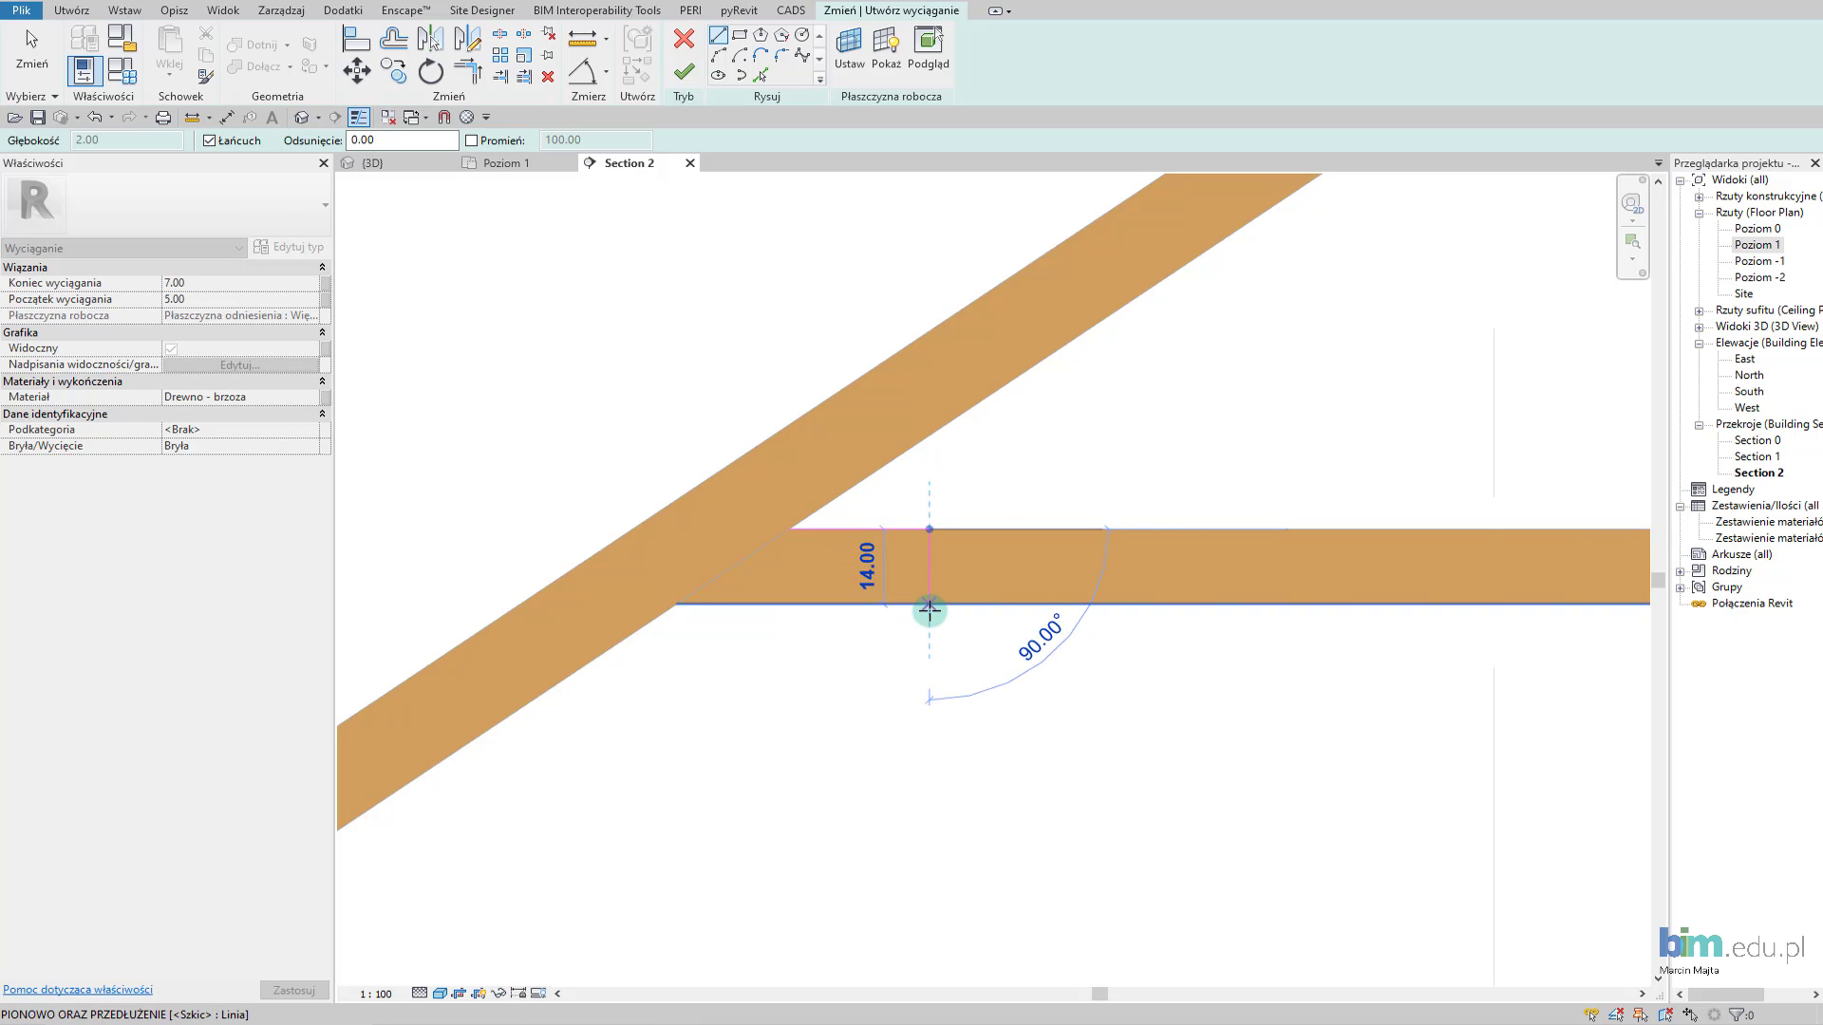
click(929, 604)
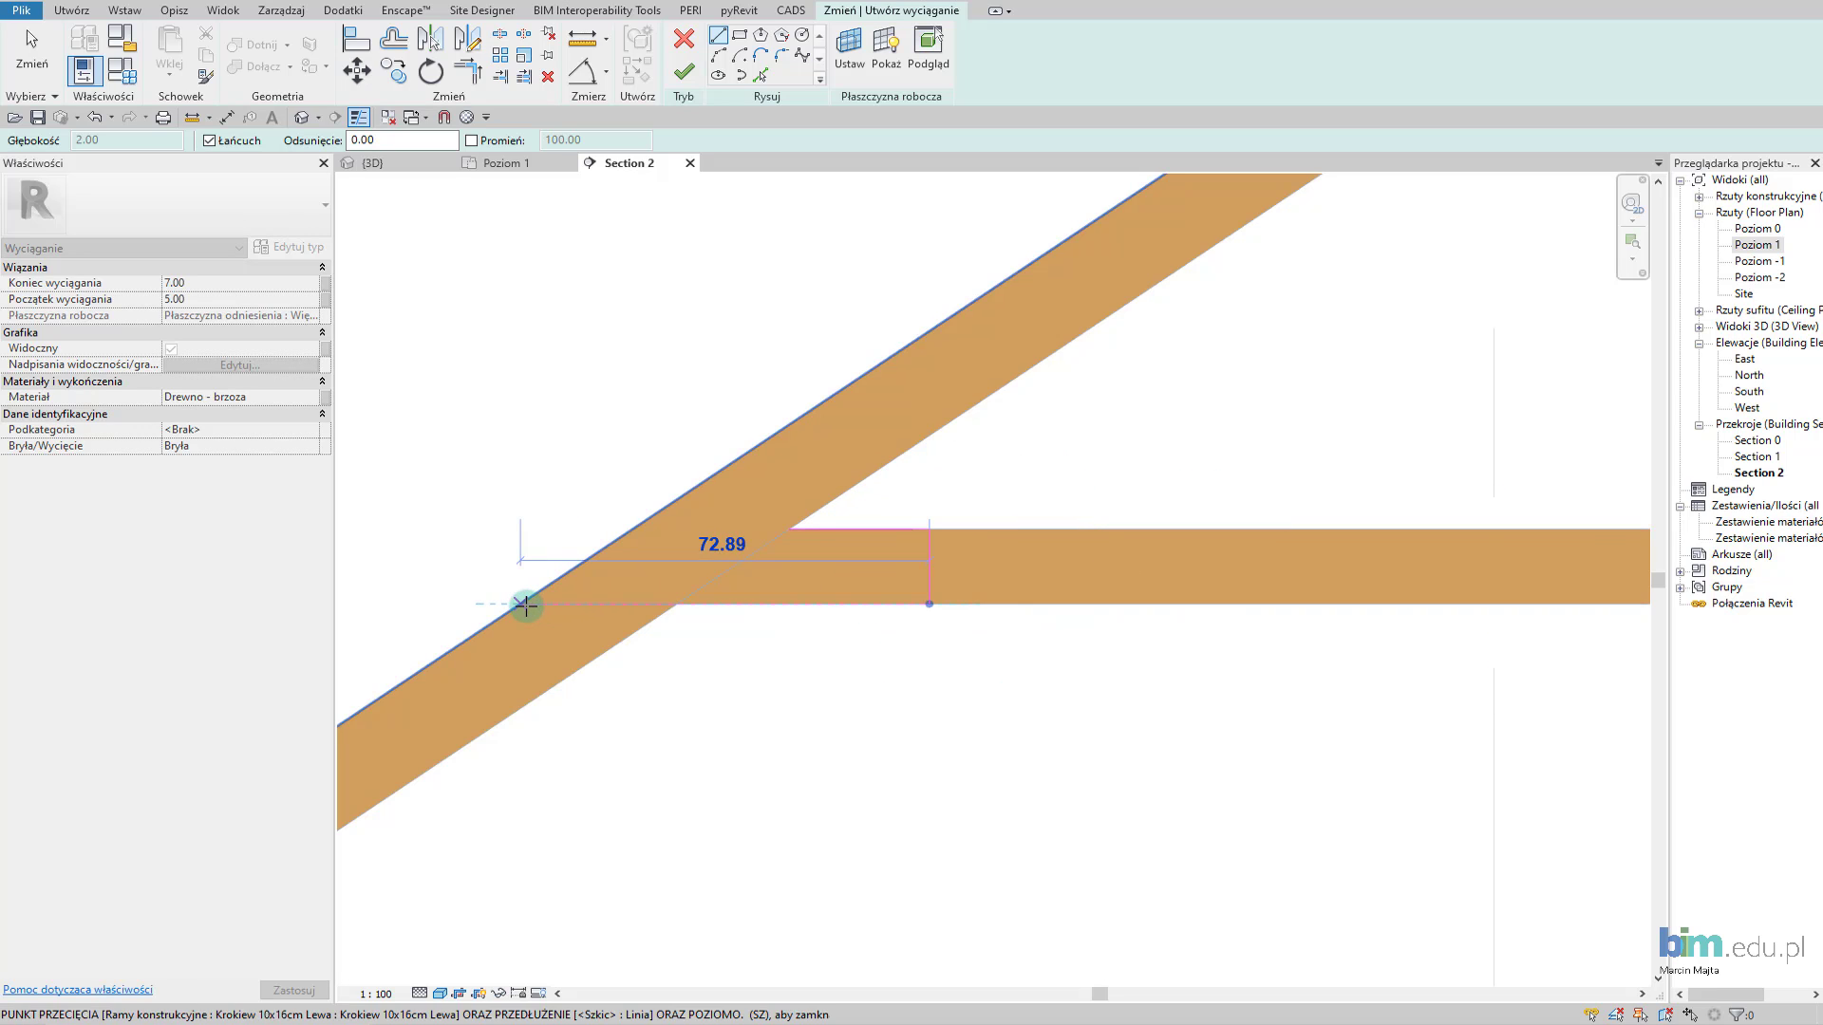
click(521, 603)
key(Escape)
key(Escape)
Add the rafter's top edge, trim (TR) the outline corners, and finish the extrusion.
click(761, 75)
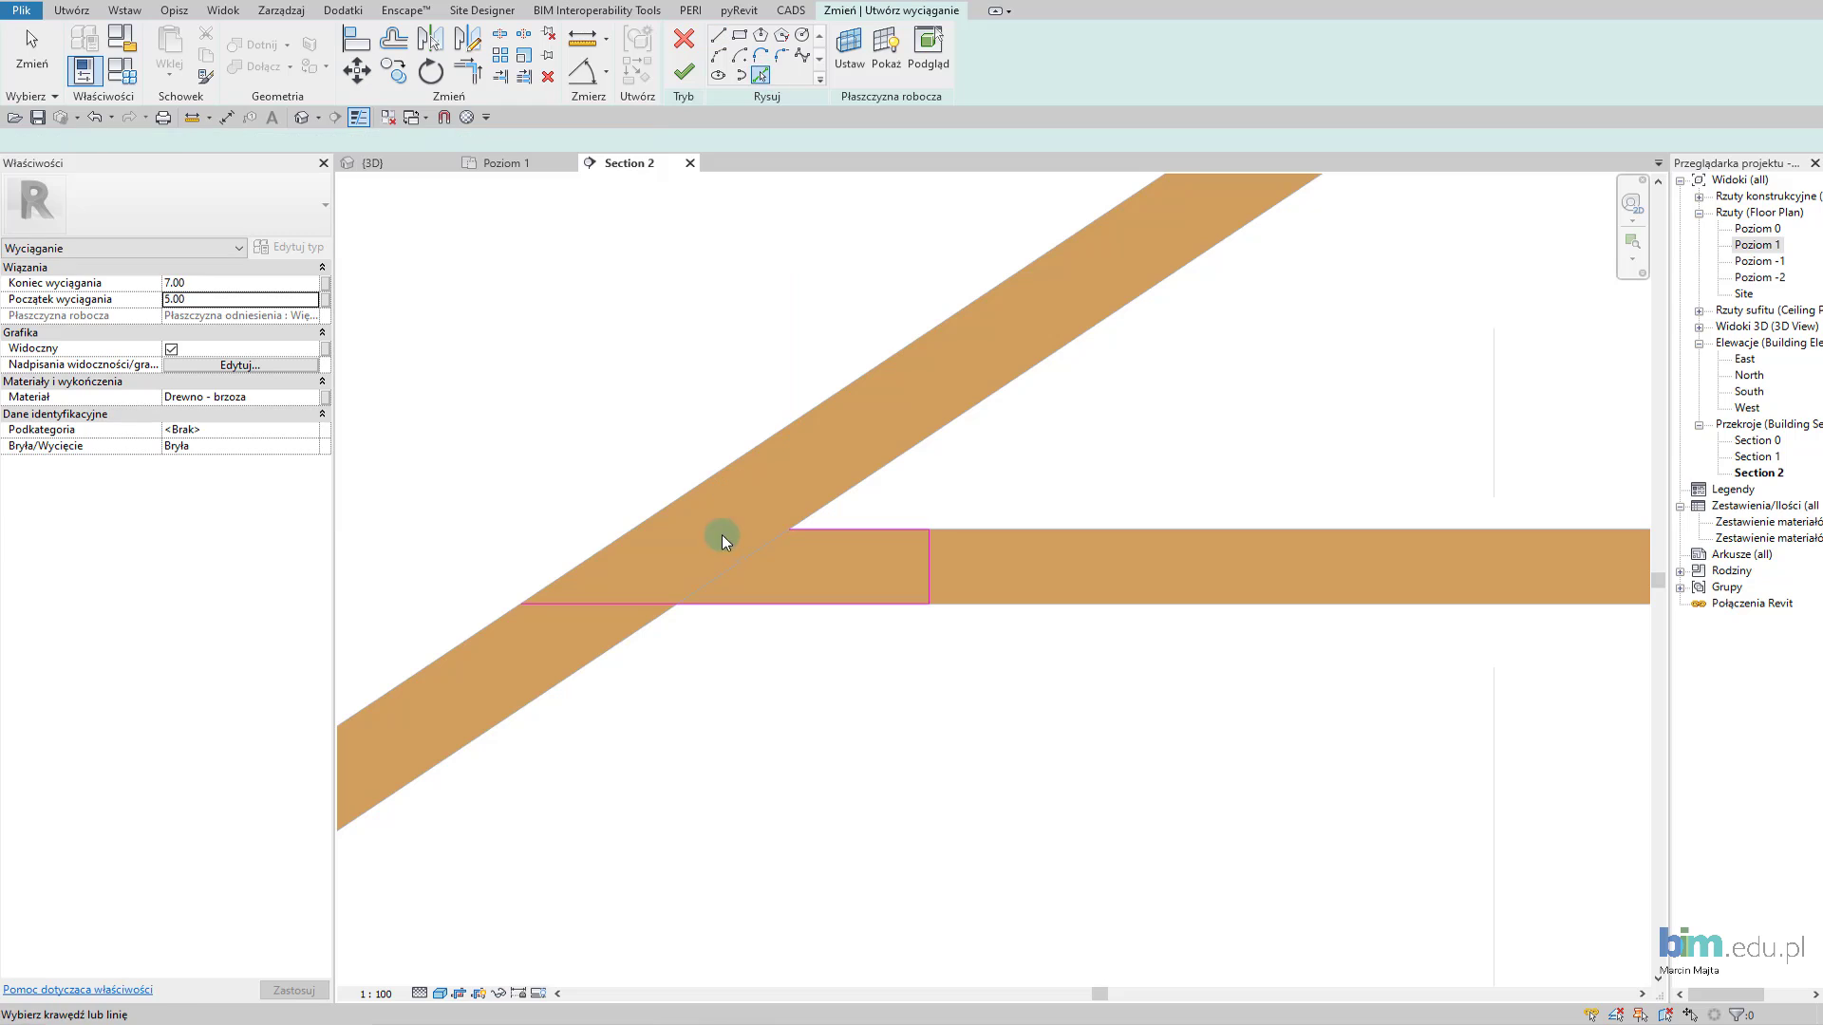
click(647, 520)
key(t)
key(r)
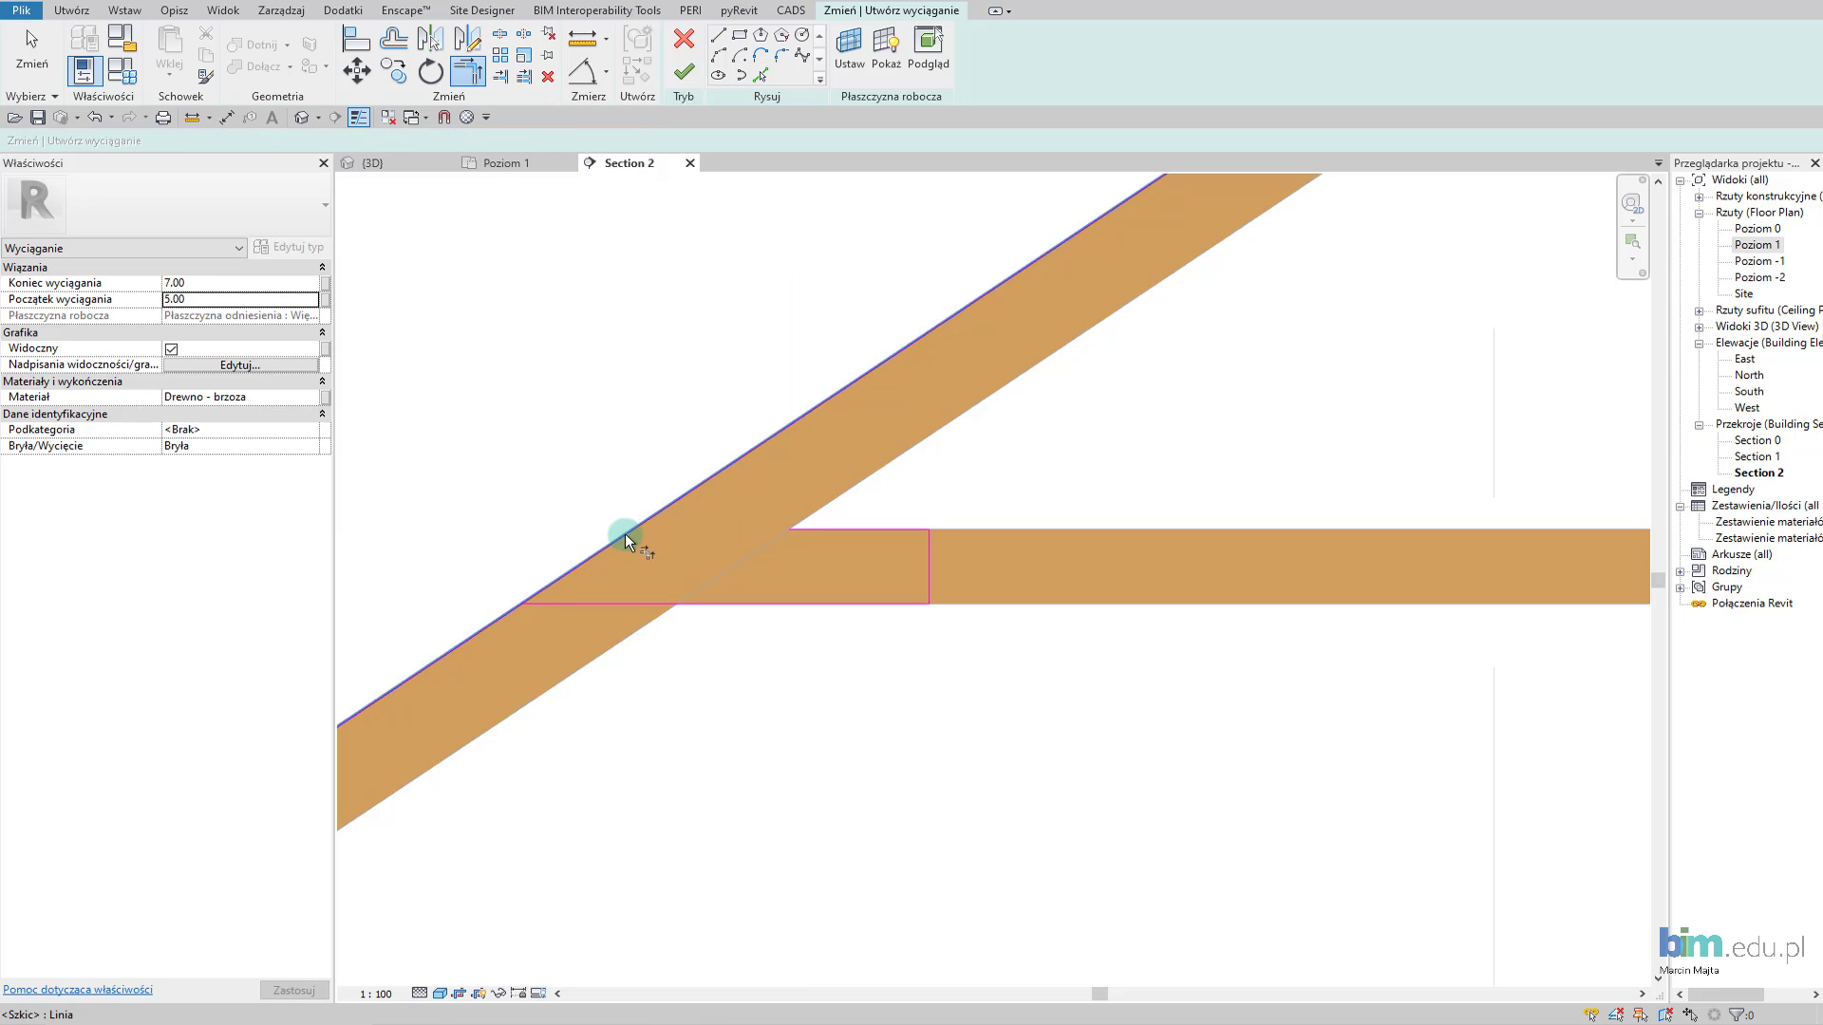
click(624, 534)
click(854, 535)
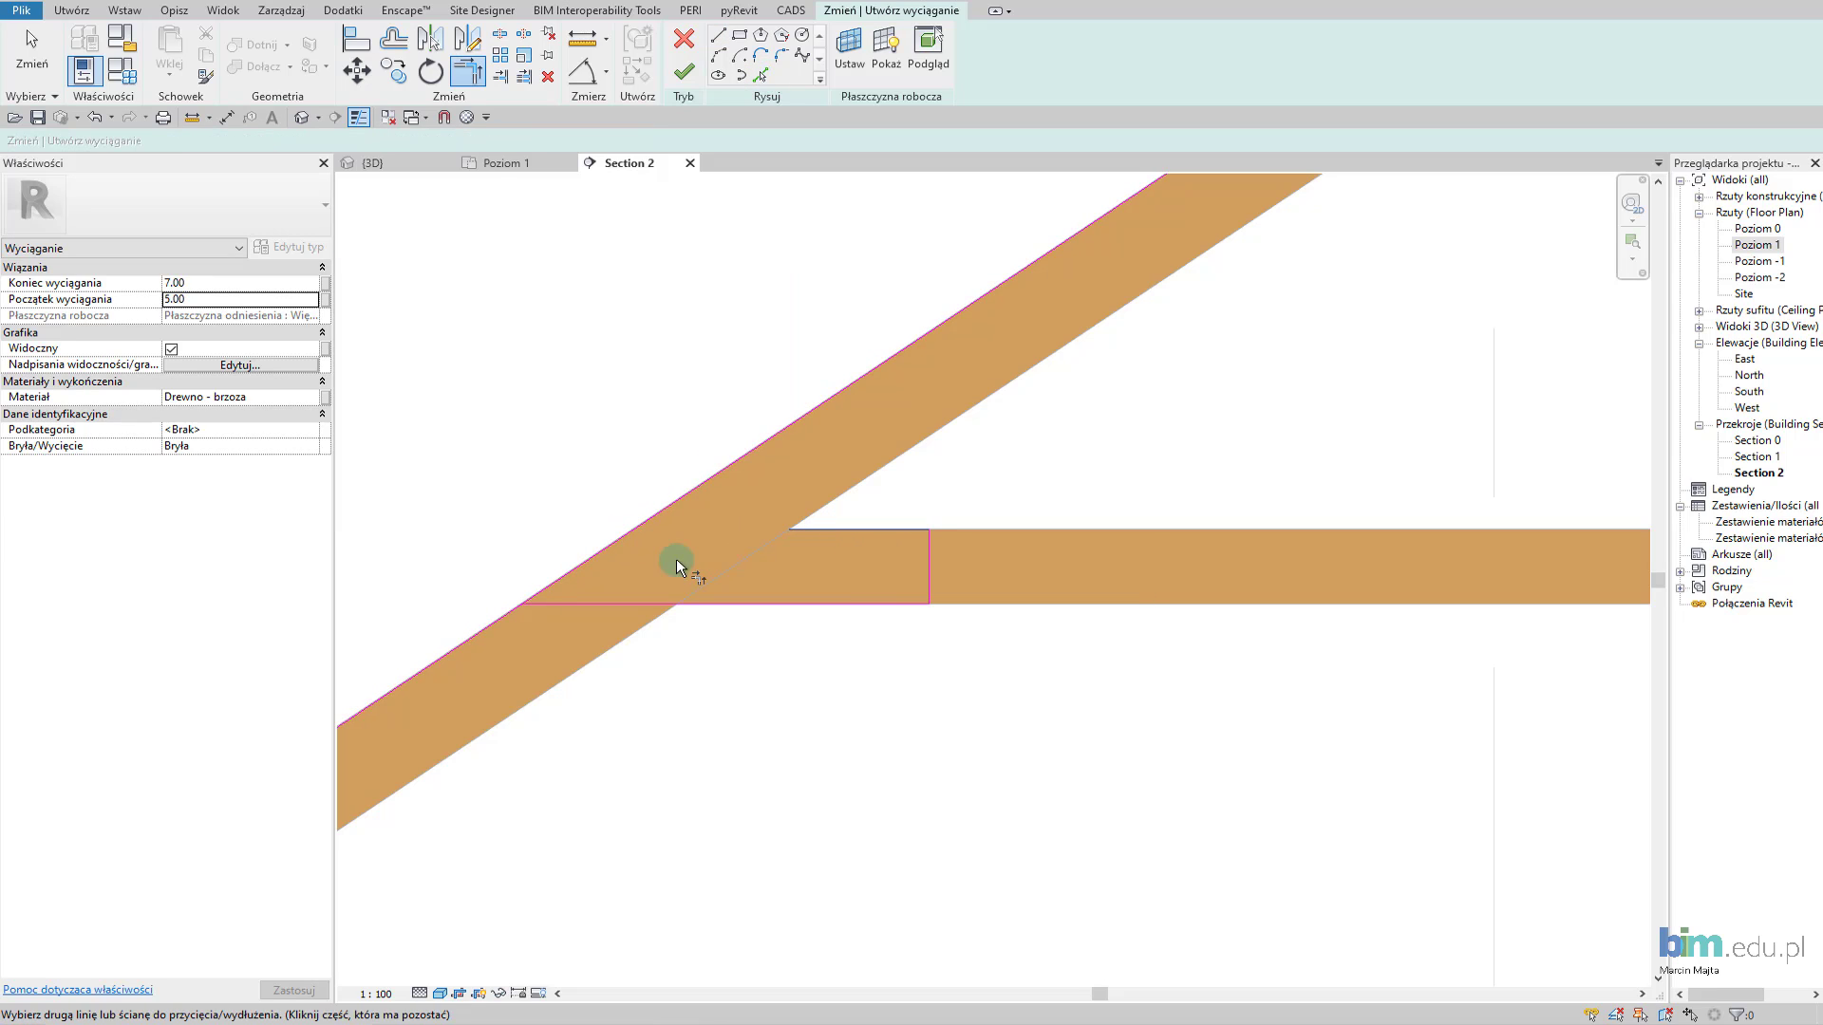
click(591, 603)
click(573, 564)
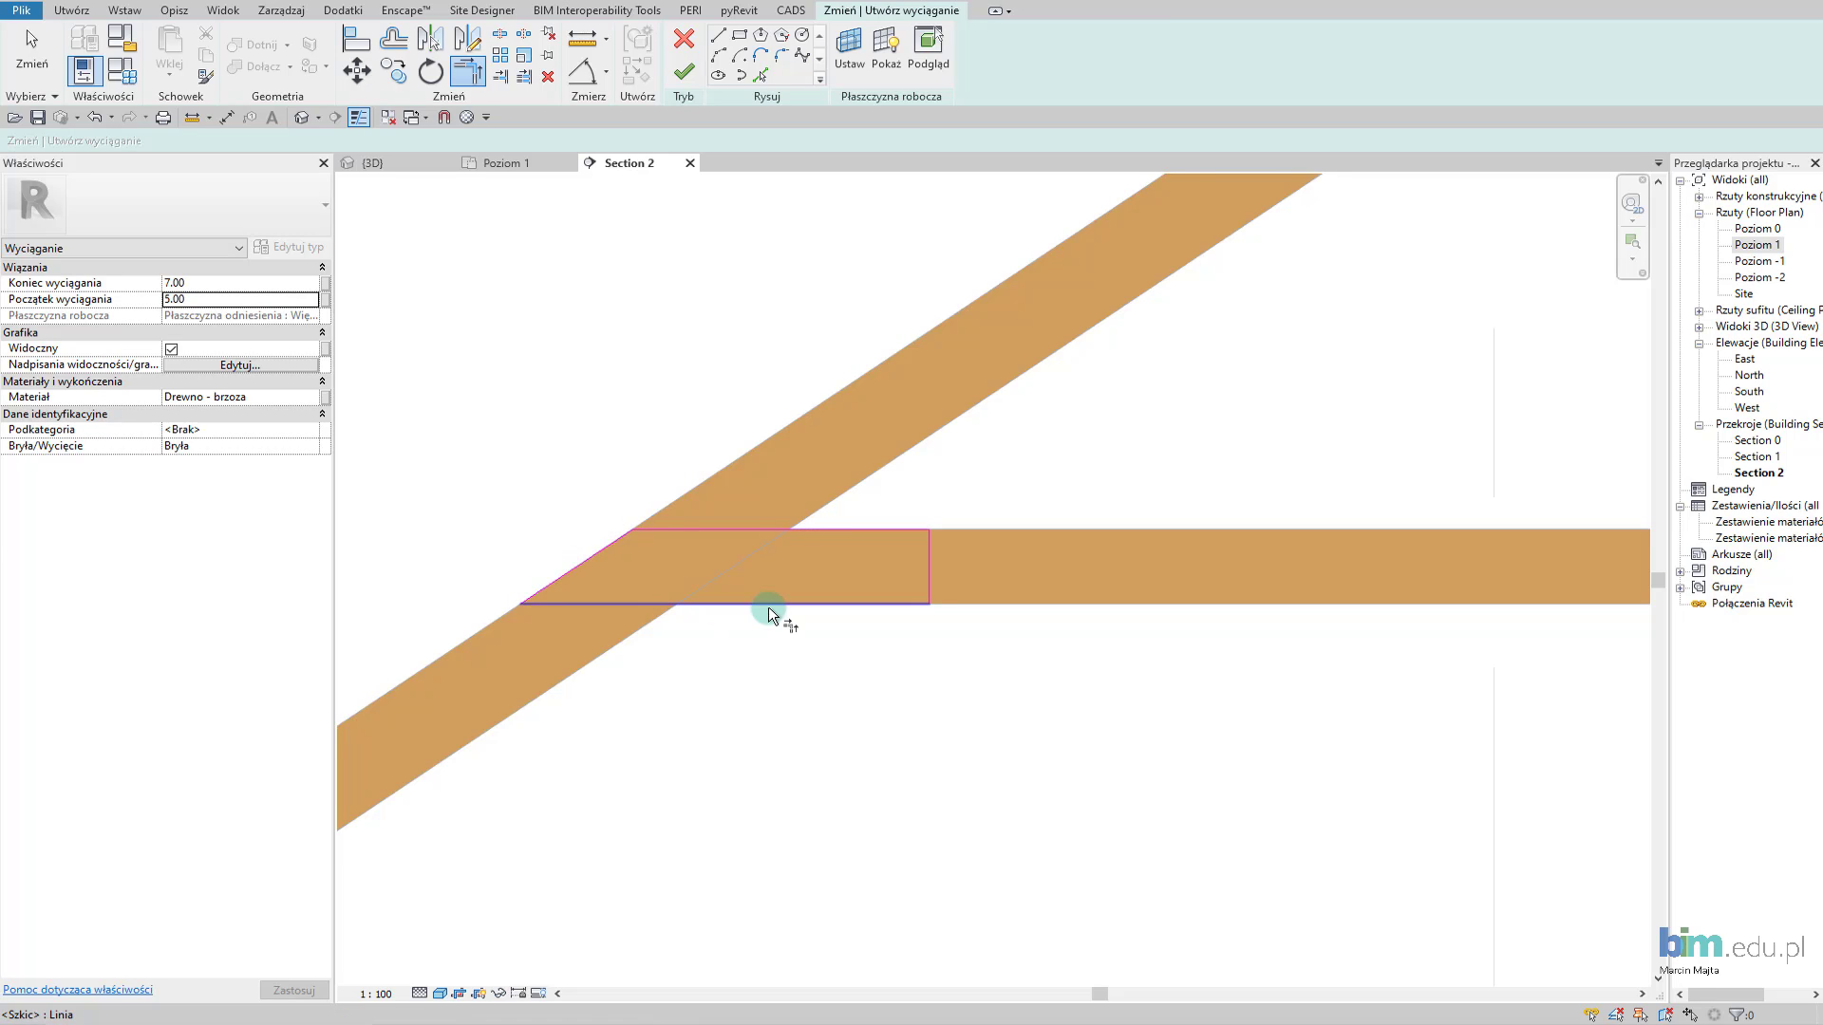
scroll(767, 607, down, 1)
scroll(786, 619, down, 1)
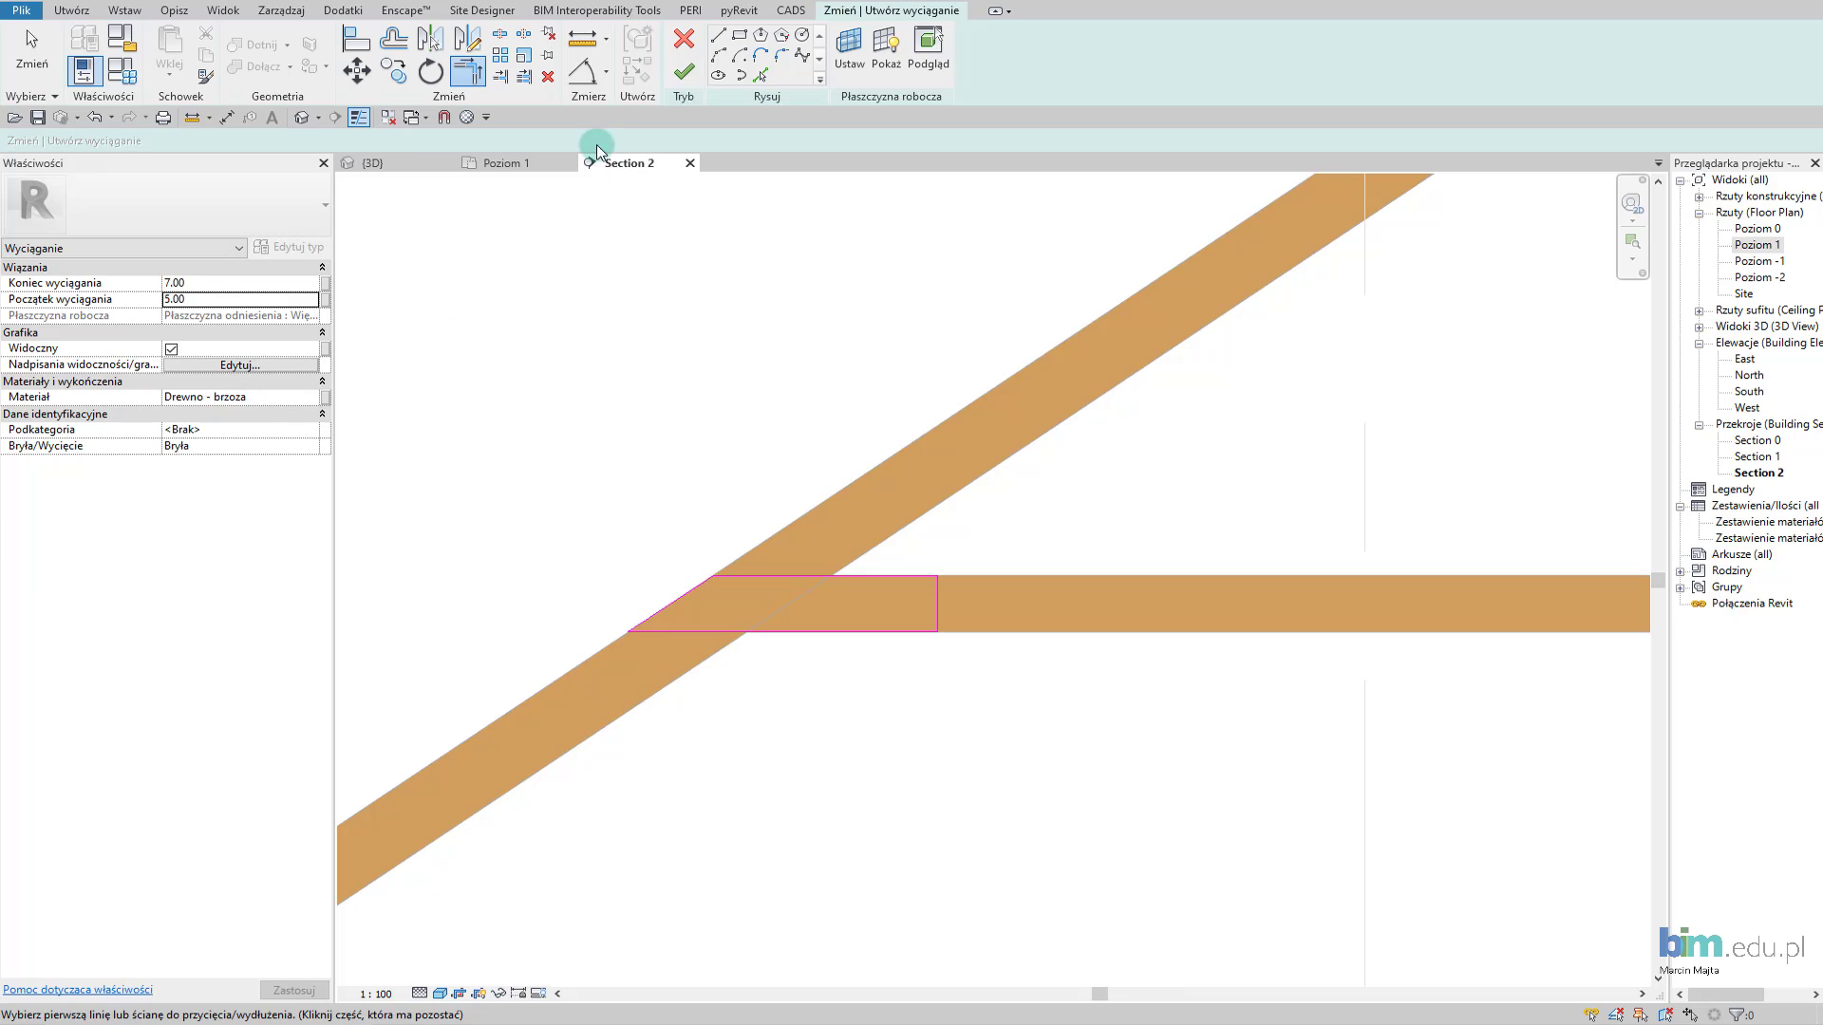
click(681, 74)
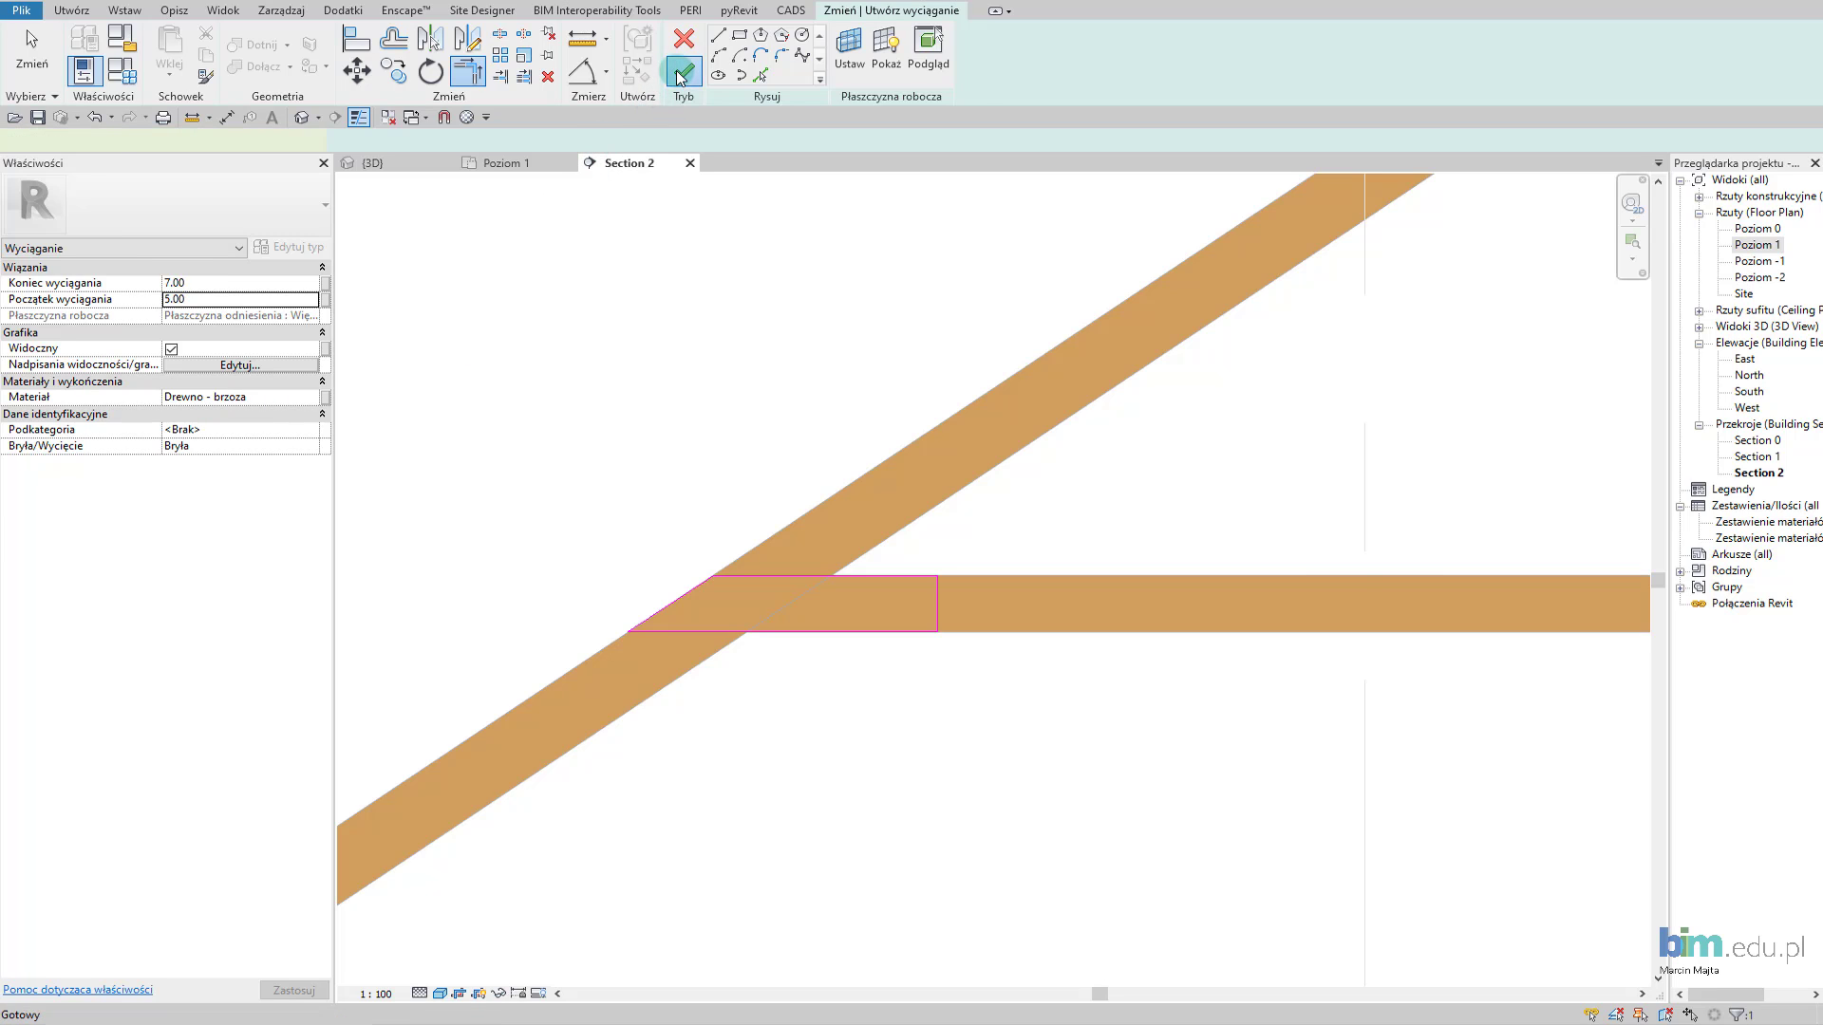
Set the in-place family's material behaviour to Drewno.
click(575, 351)
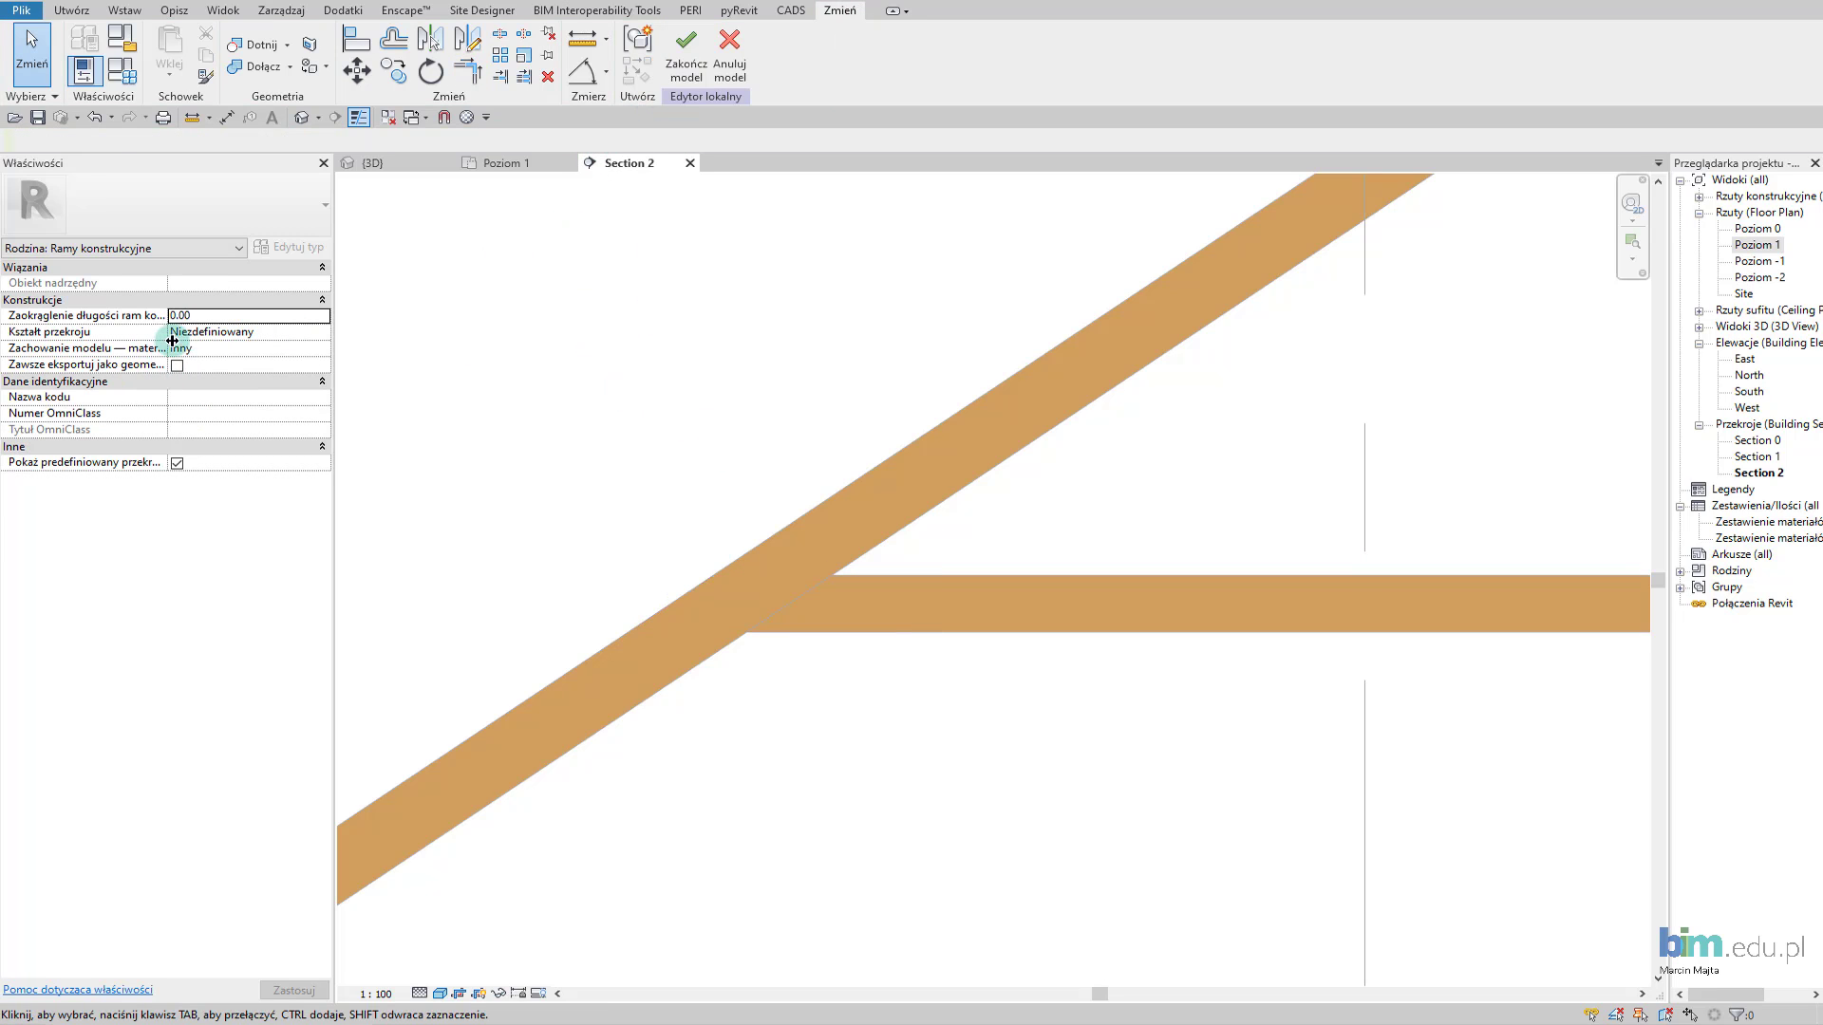
click(323, 348)
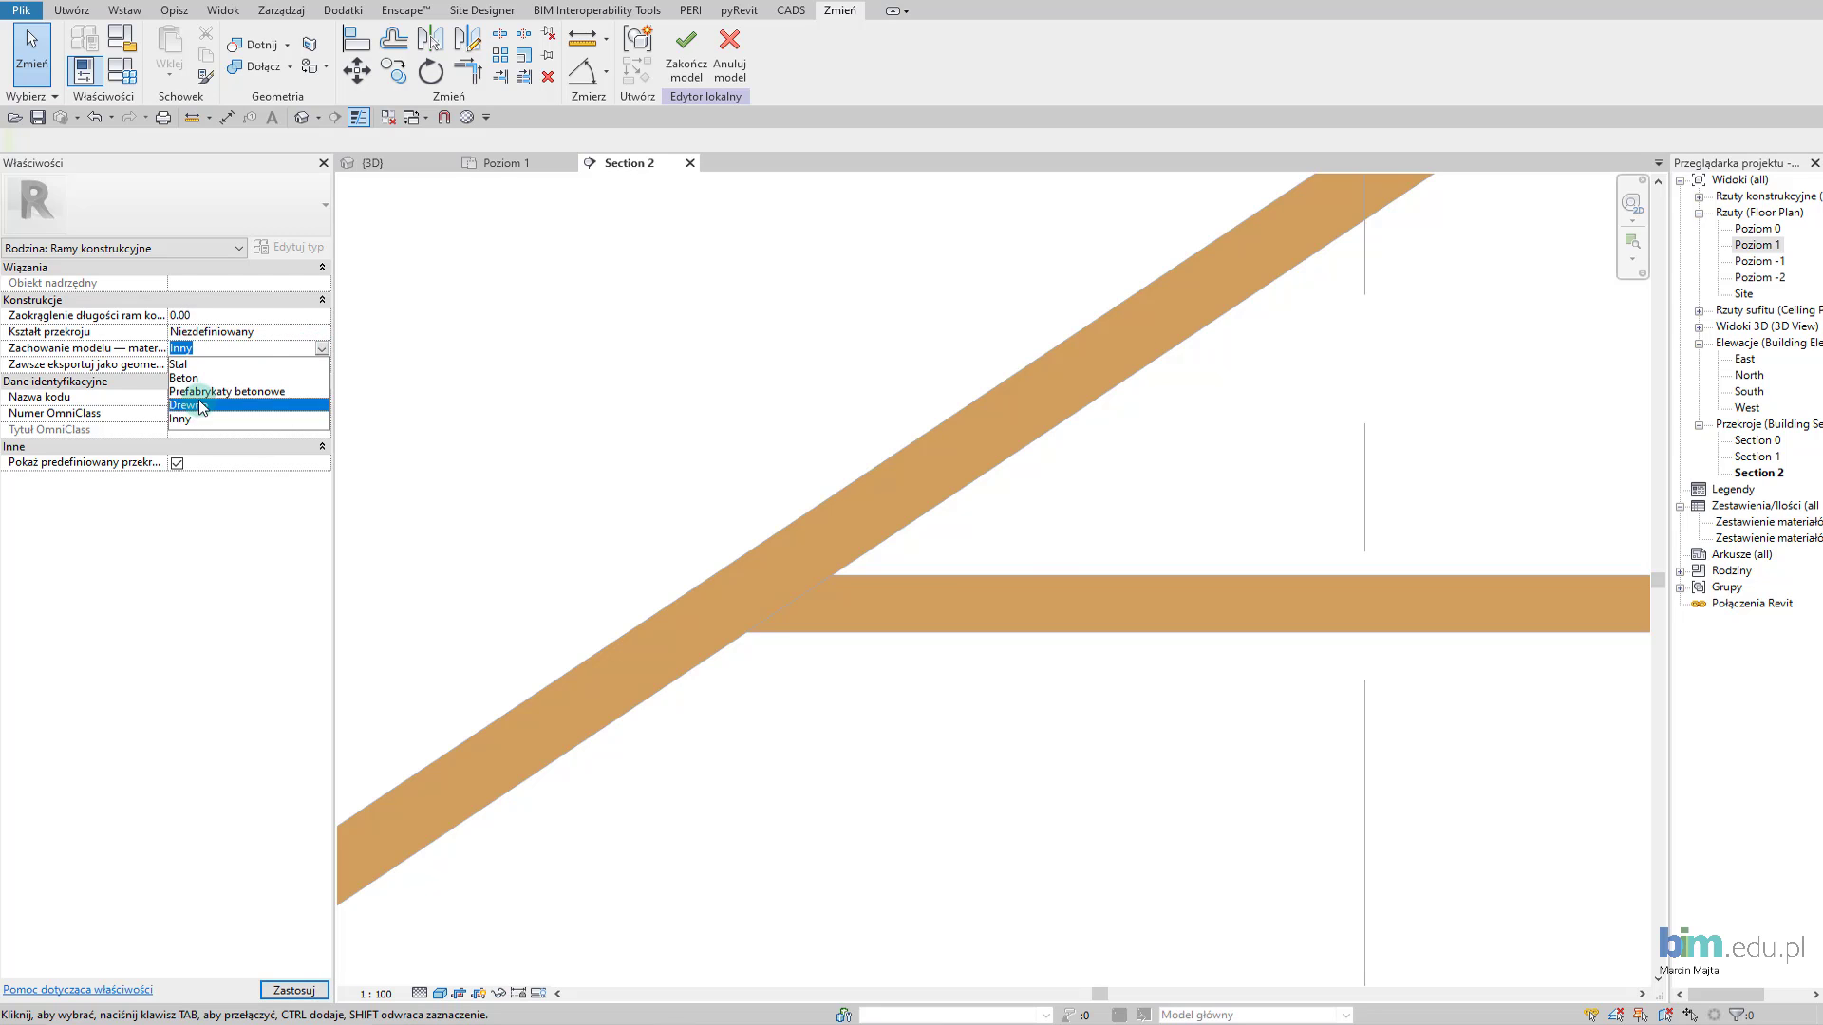
click(199, 408)
Switch to 3D and zoom in on the new plate at the joint.
click(391, 167)
mouse_move(670, 589)
shift+middle_down()
mouse_move(886, 651)
mouse_move(1048, 739)
mouse_move(503, 521)
shift+middle_up()
scroll(954, 749, up, 3)
scroll(953, 749, up, 3)
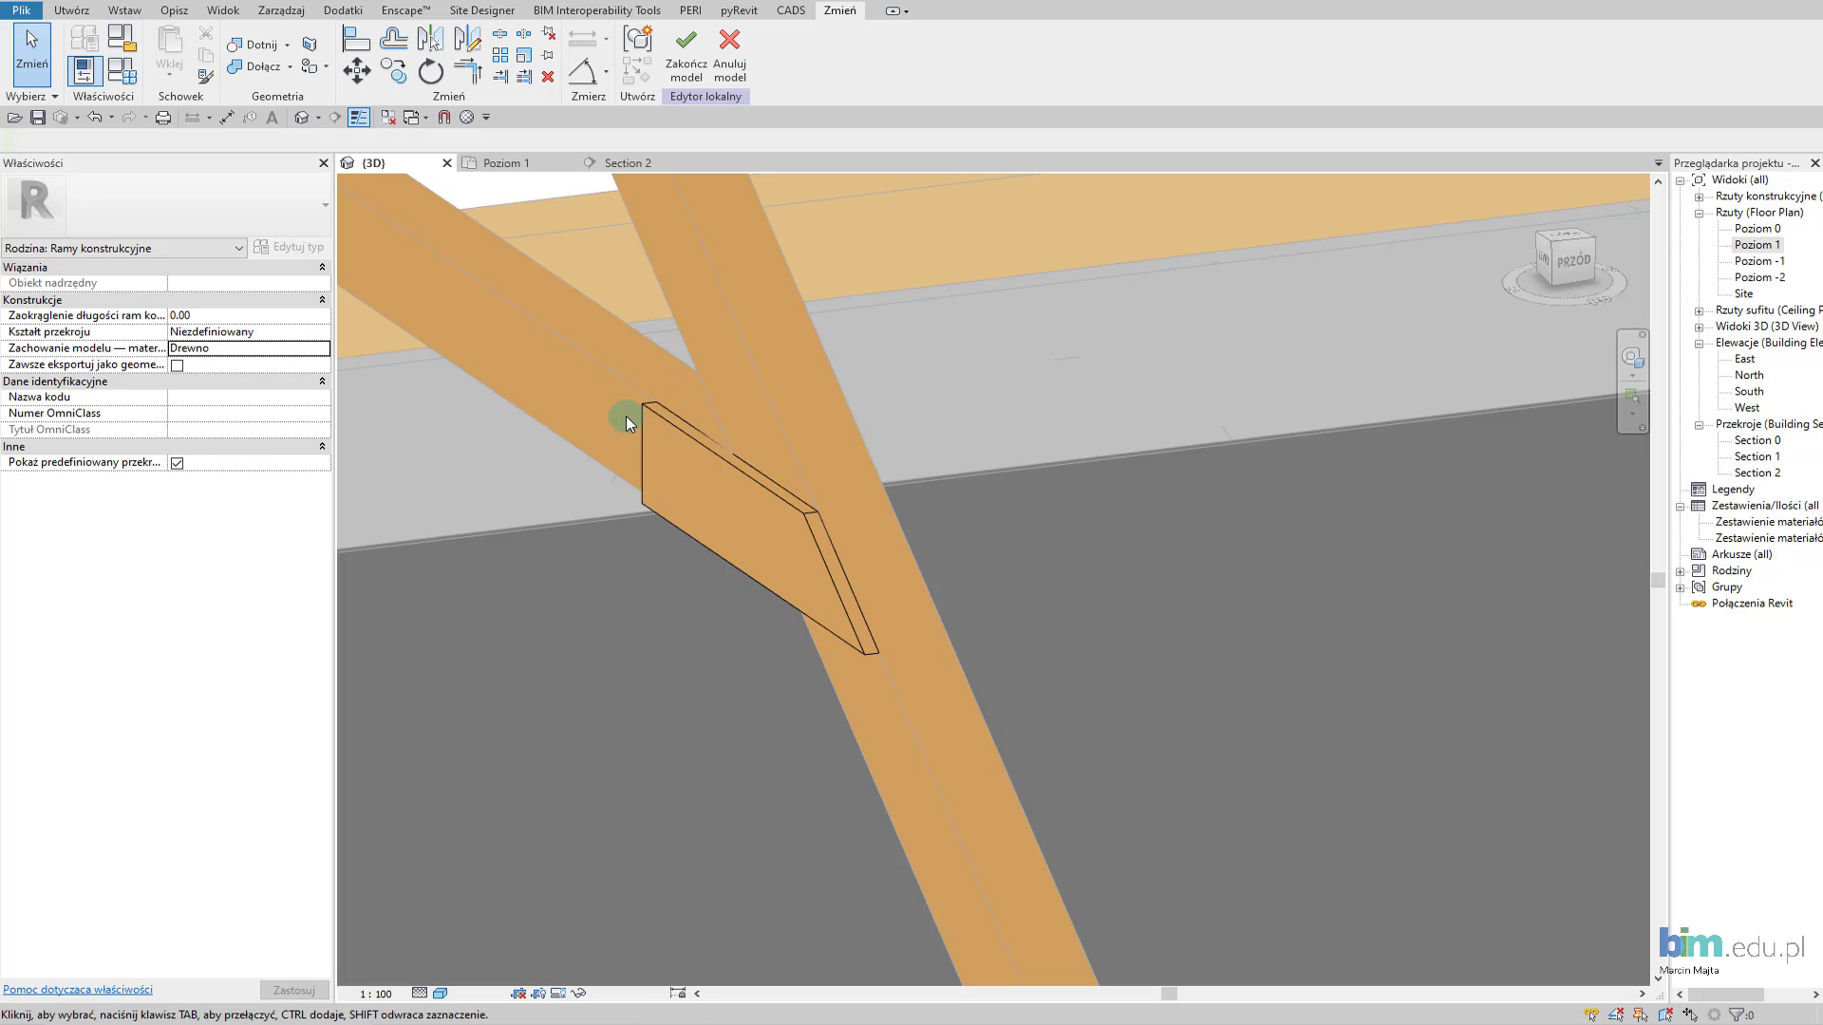
Select the overlay plate at the tie–rafter joint in 3D and start a group from it.
scroll(629, 314, down, 2)
scroll(720, 397, down, 2)
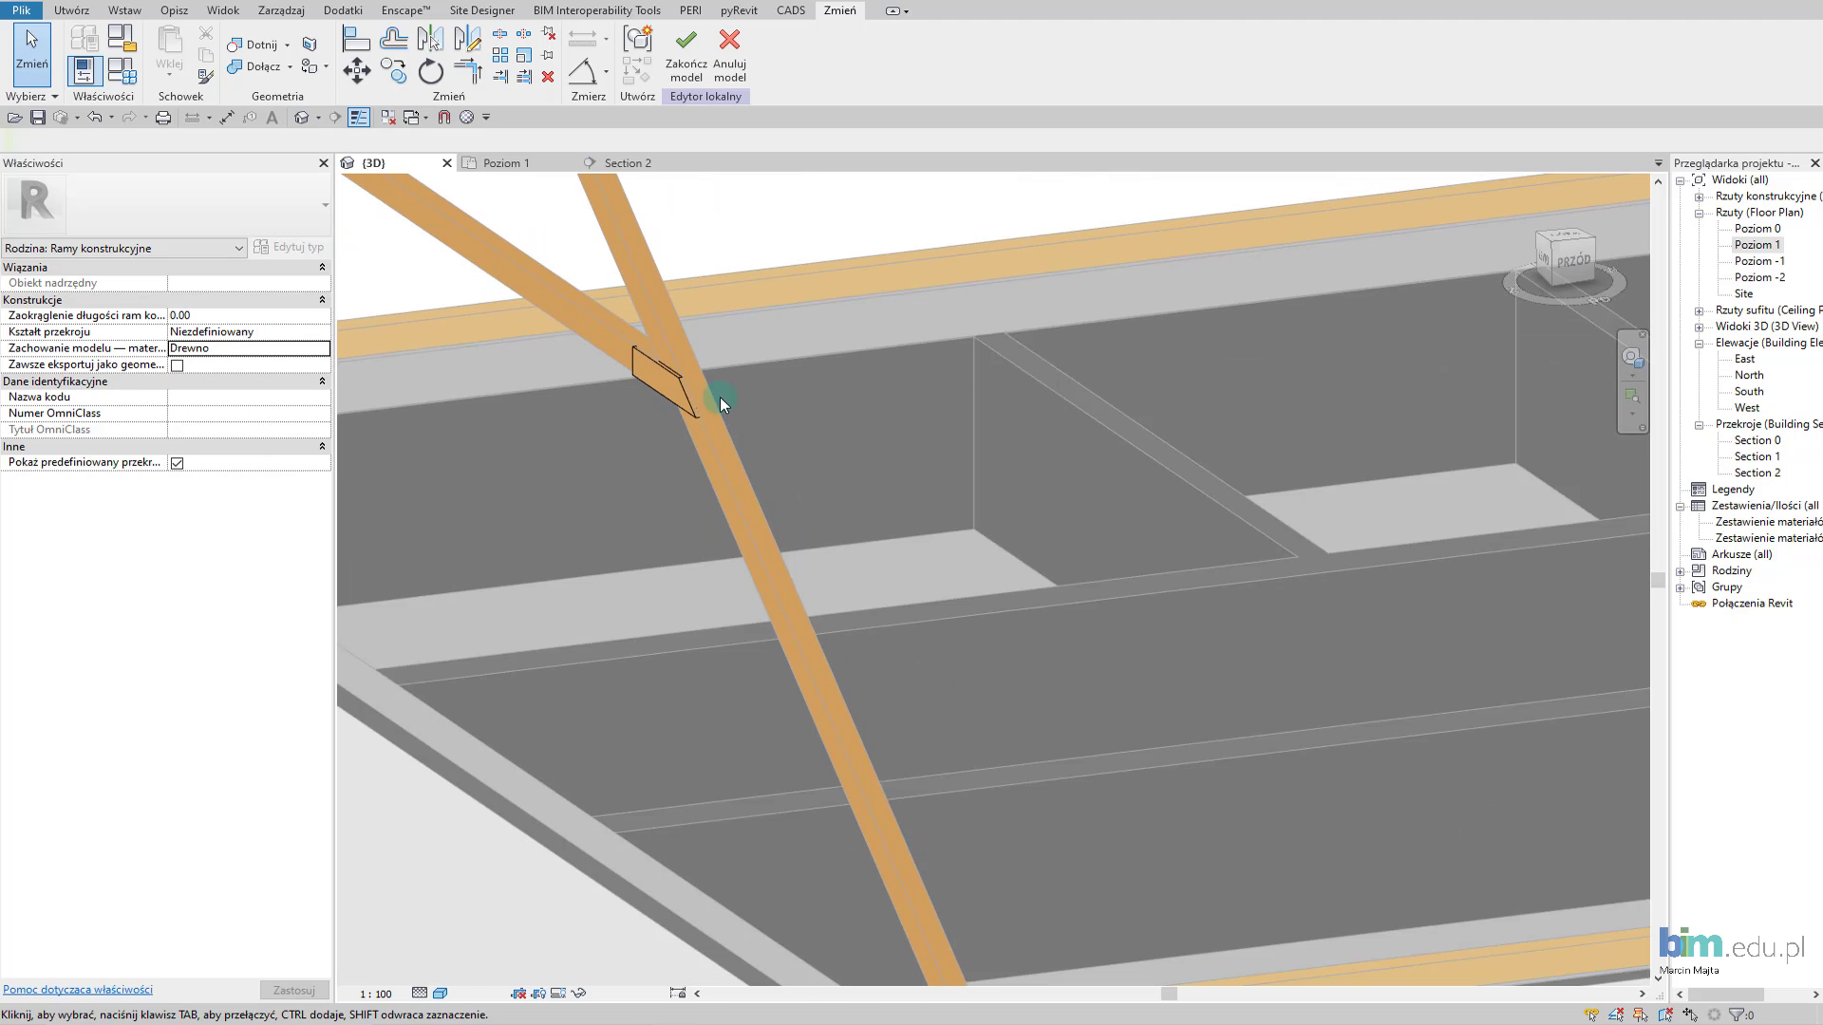
scroll(900, 404, down, 2)
mouse_move(900, 404)
shift+middle_down()
mouse_move(618, 447)
mouse_move(1009, 521)
shift+middle_up()
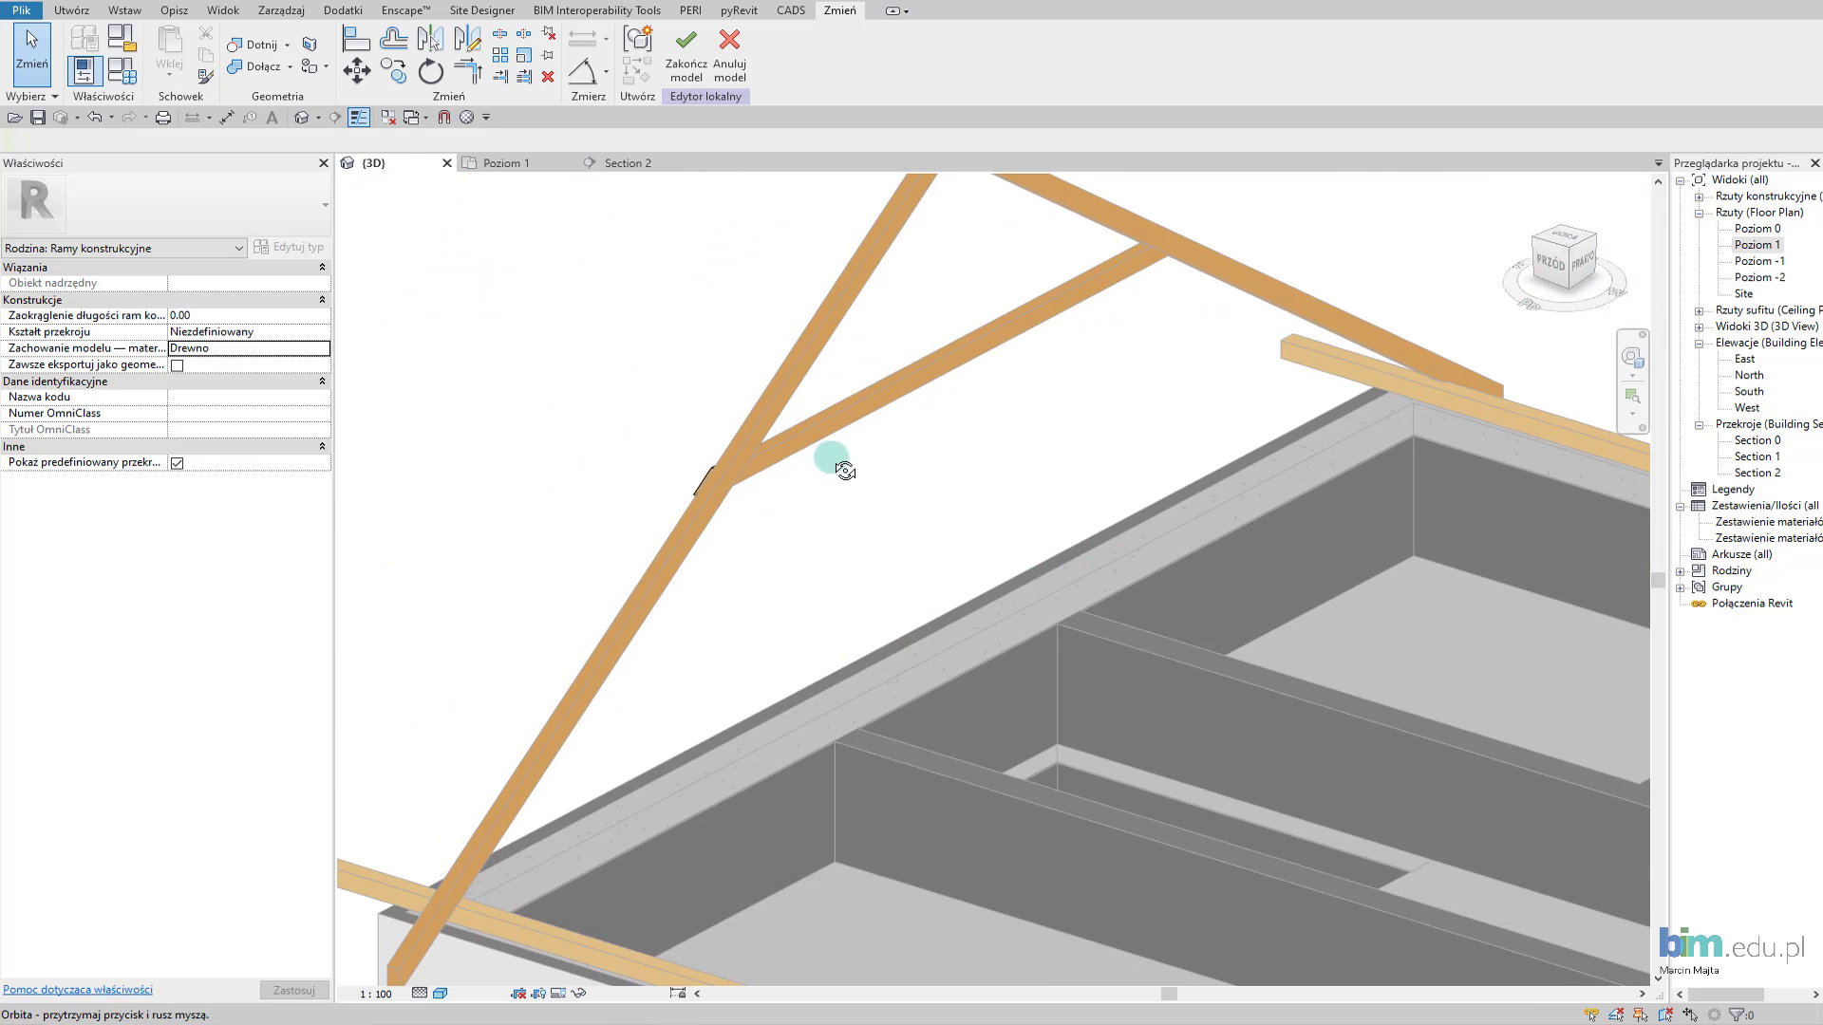
shift+middle_drag(833, 460, 1125, 460)
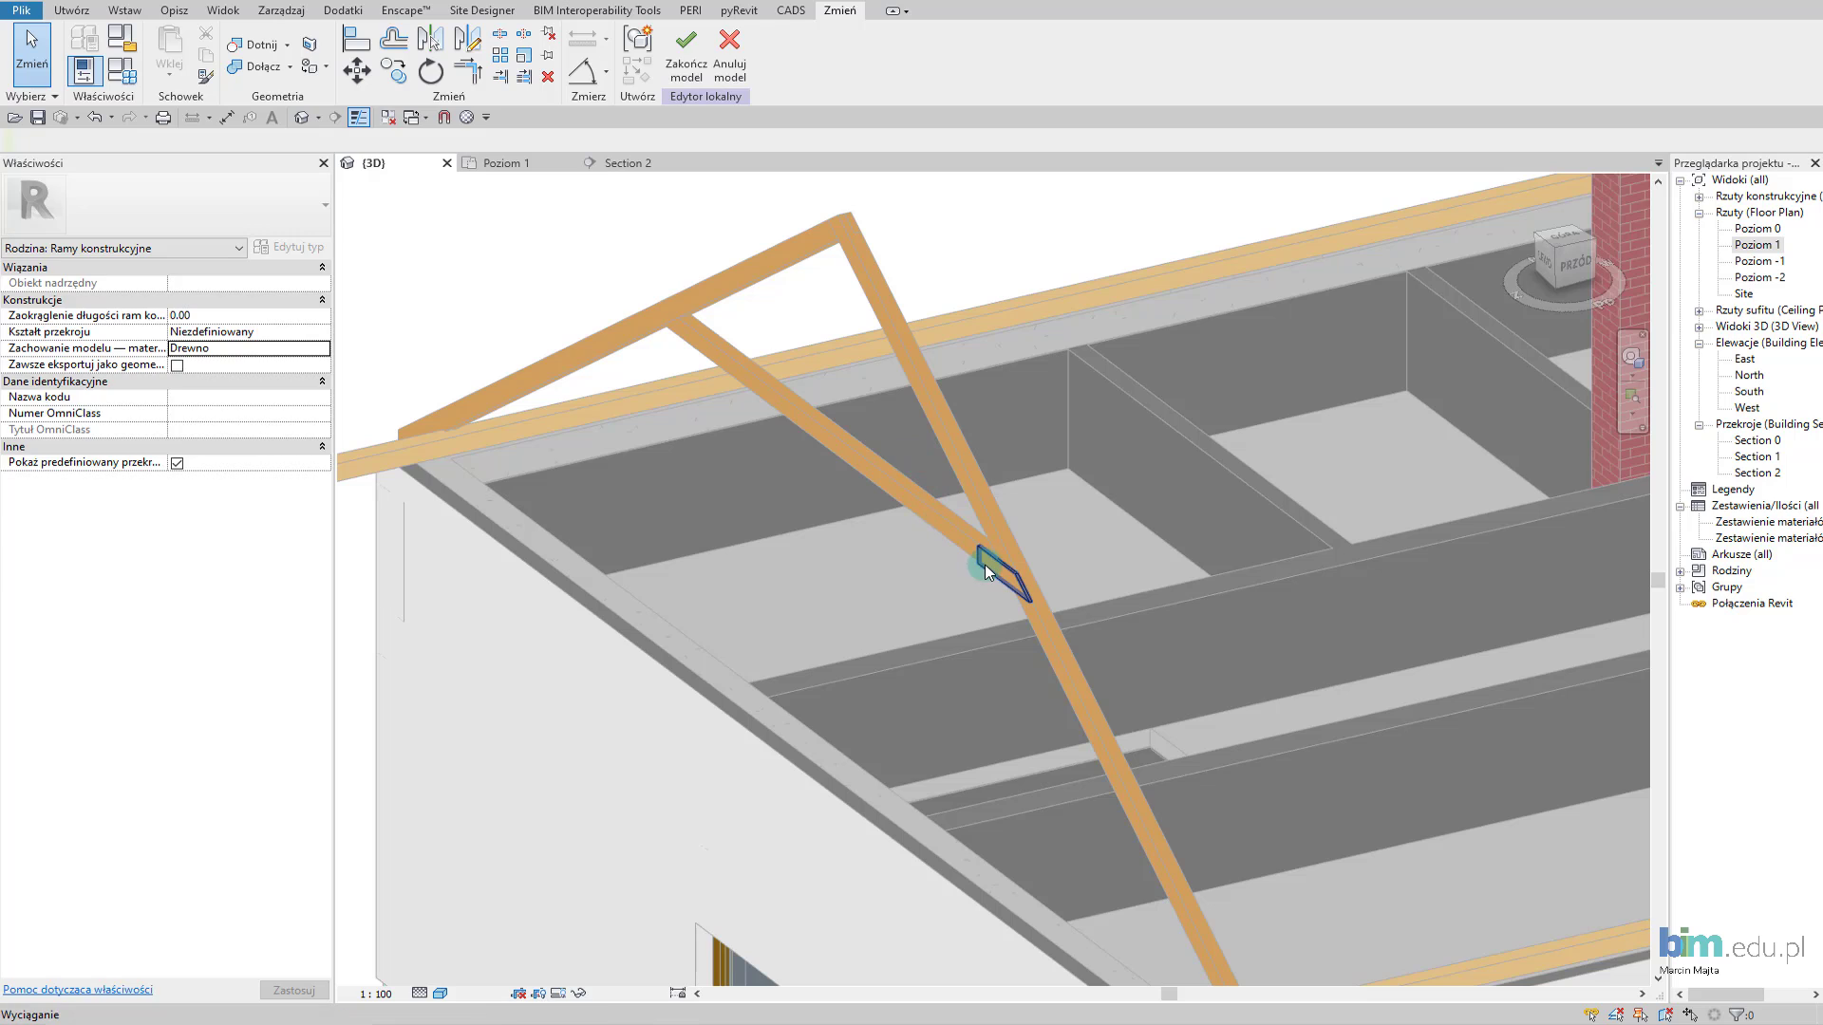
click(993, 565)
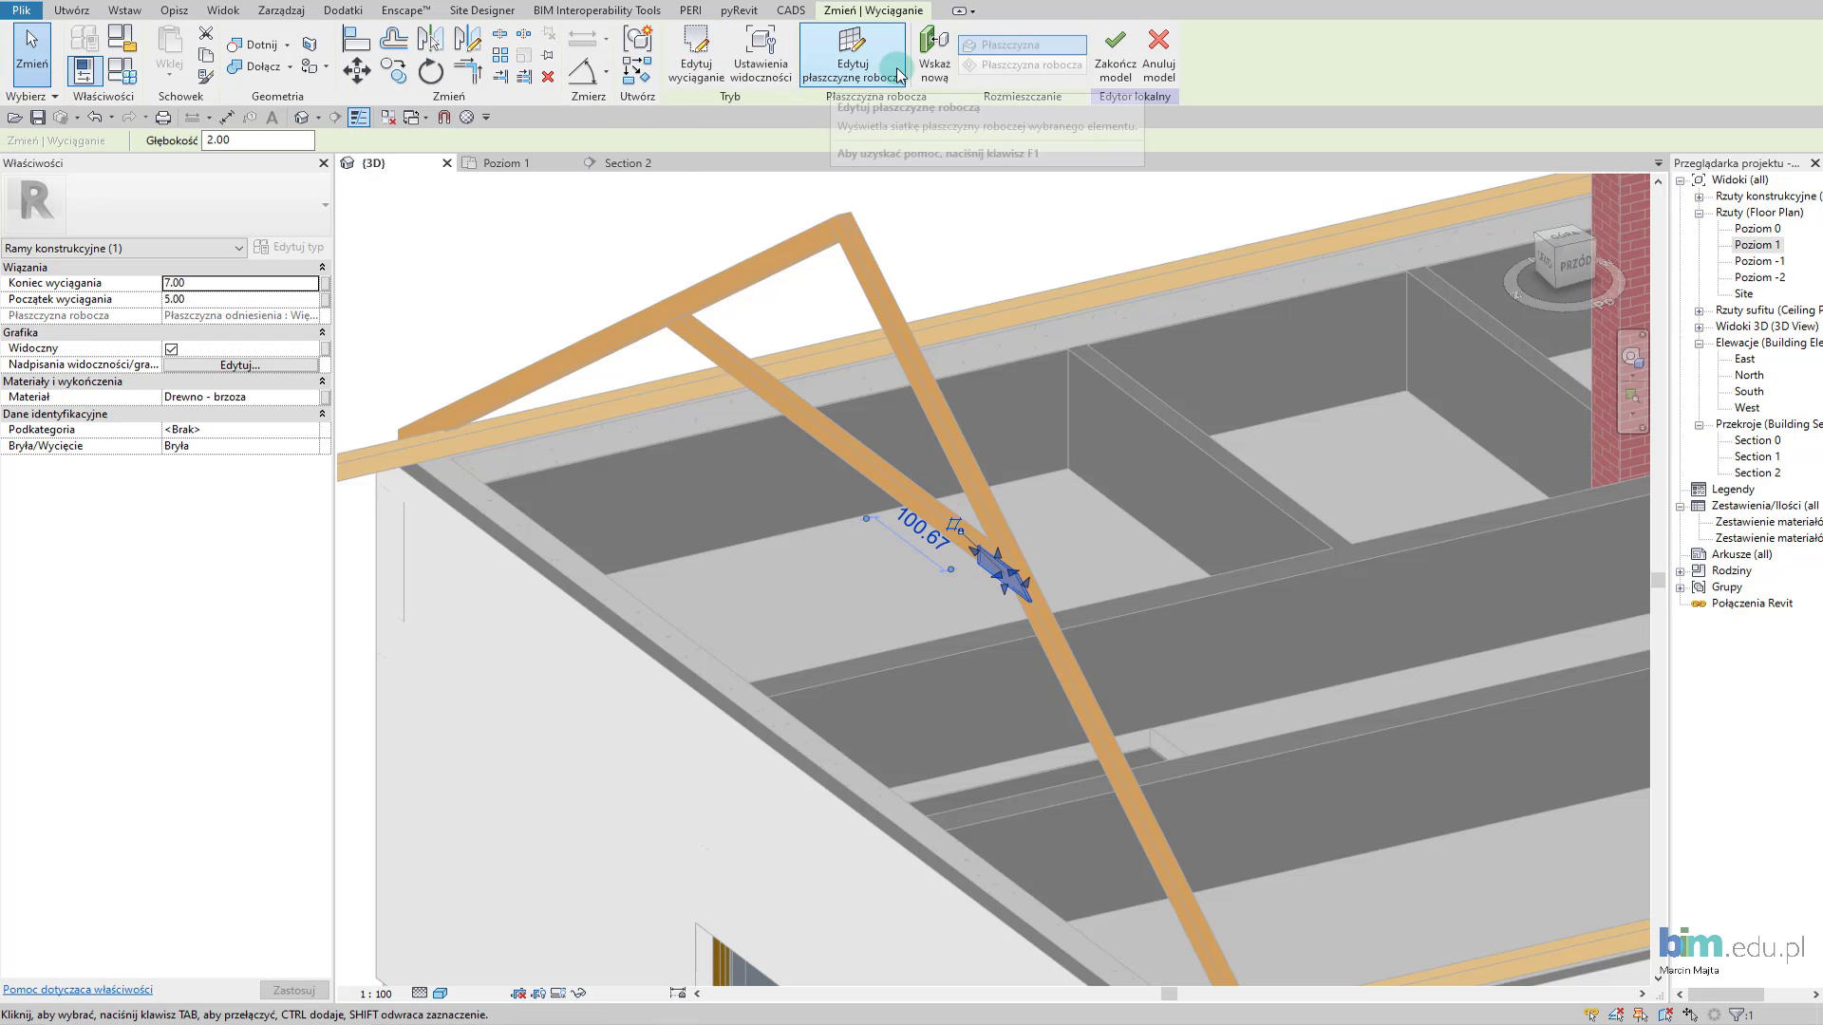
click(635, 42)
text(Nakłada gr. 2cm)
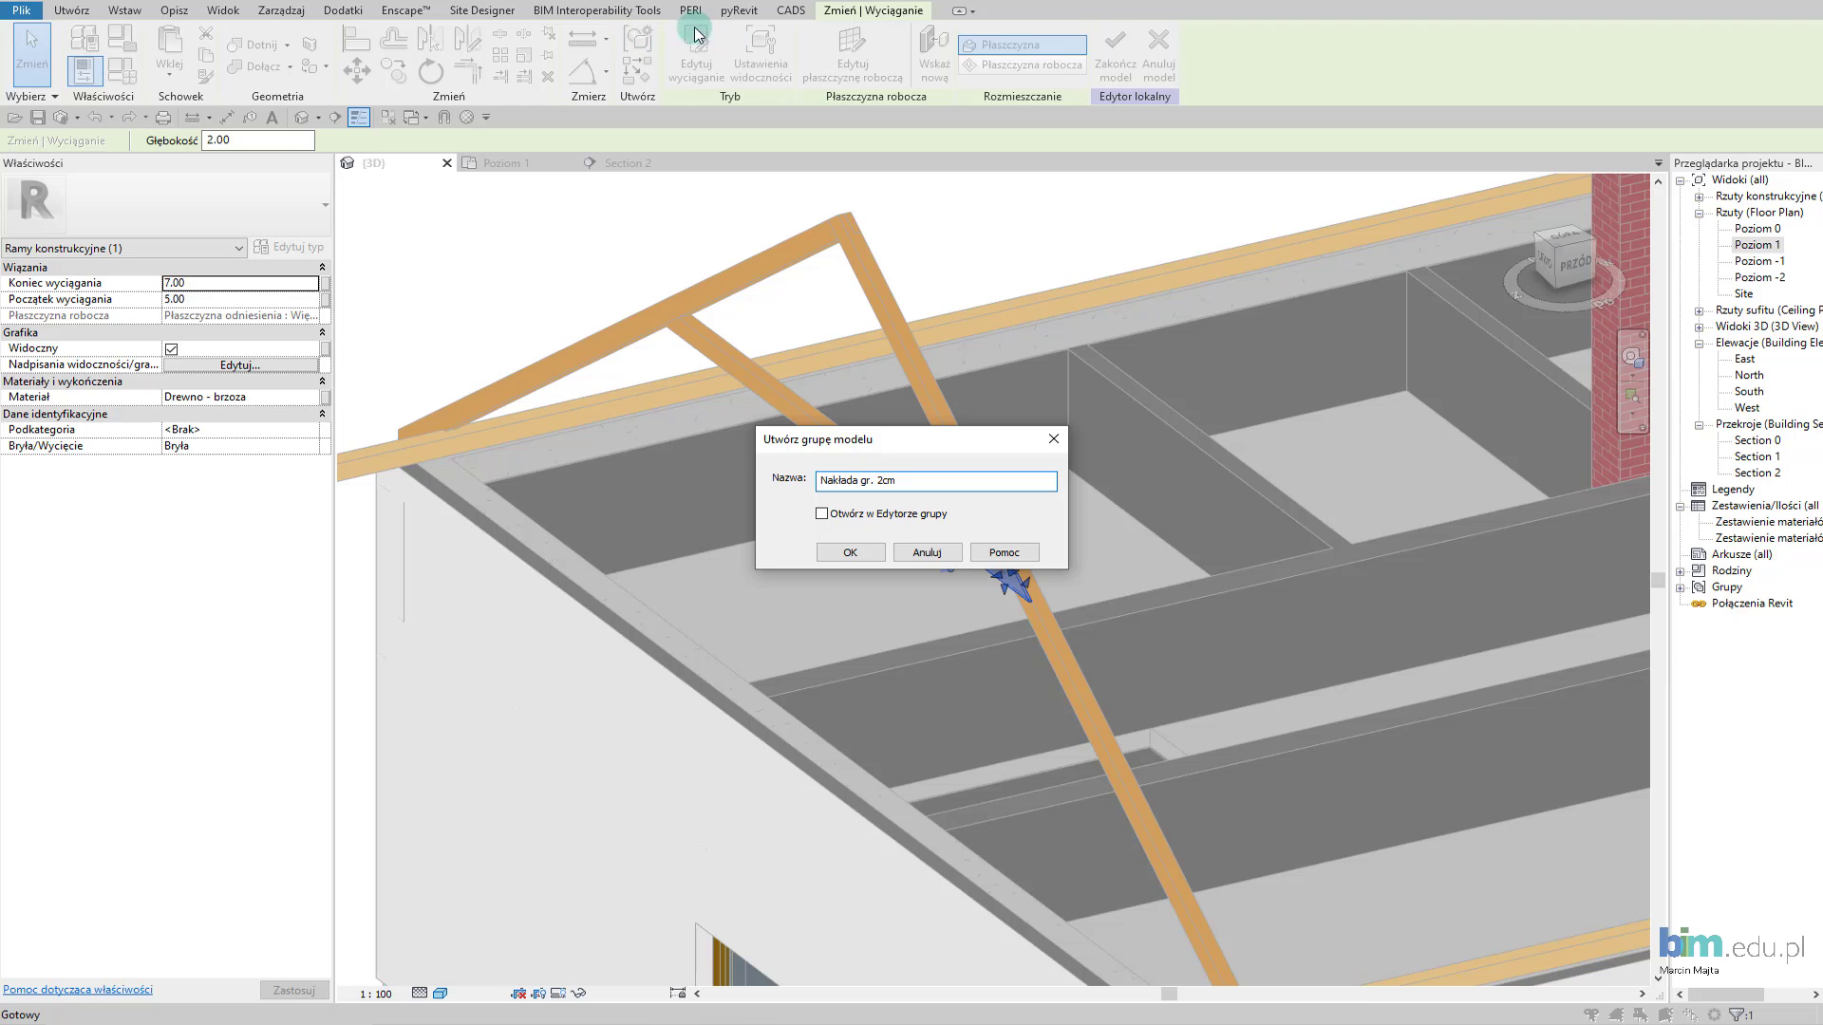
Confirm the Nakładka gr. 2cm group and save it as a family in Rama konstrukcyjna.
click(851, 552)
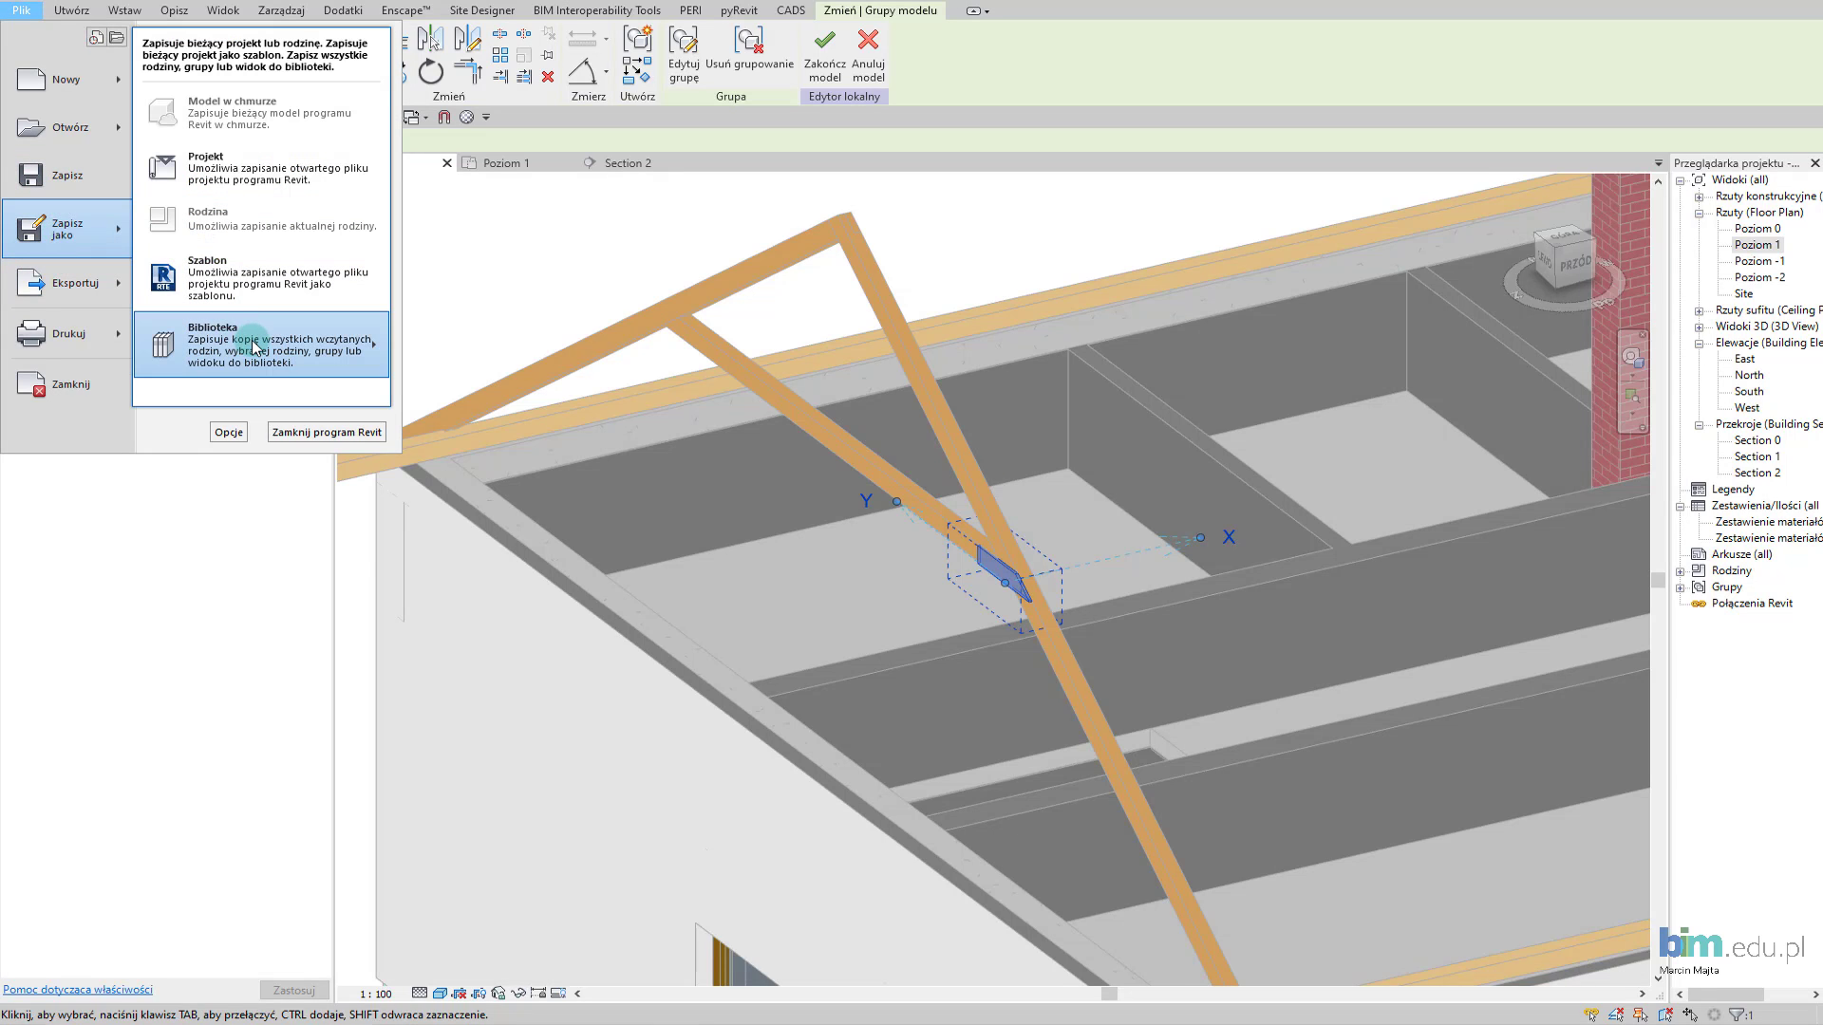
mouse_move(260, 345)
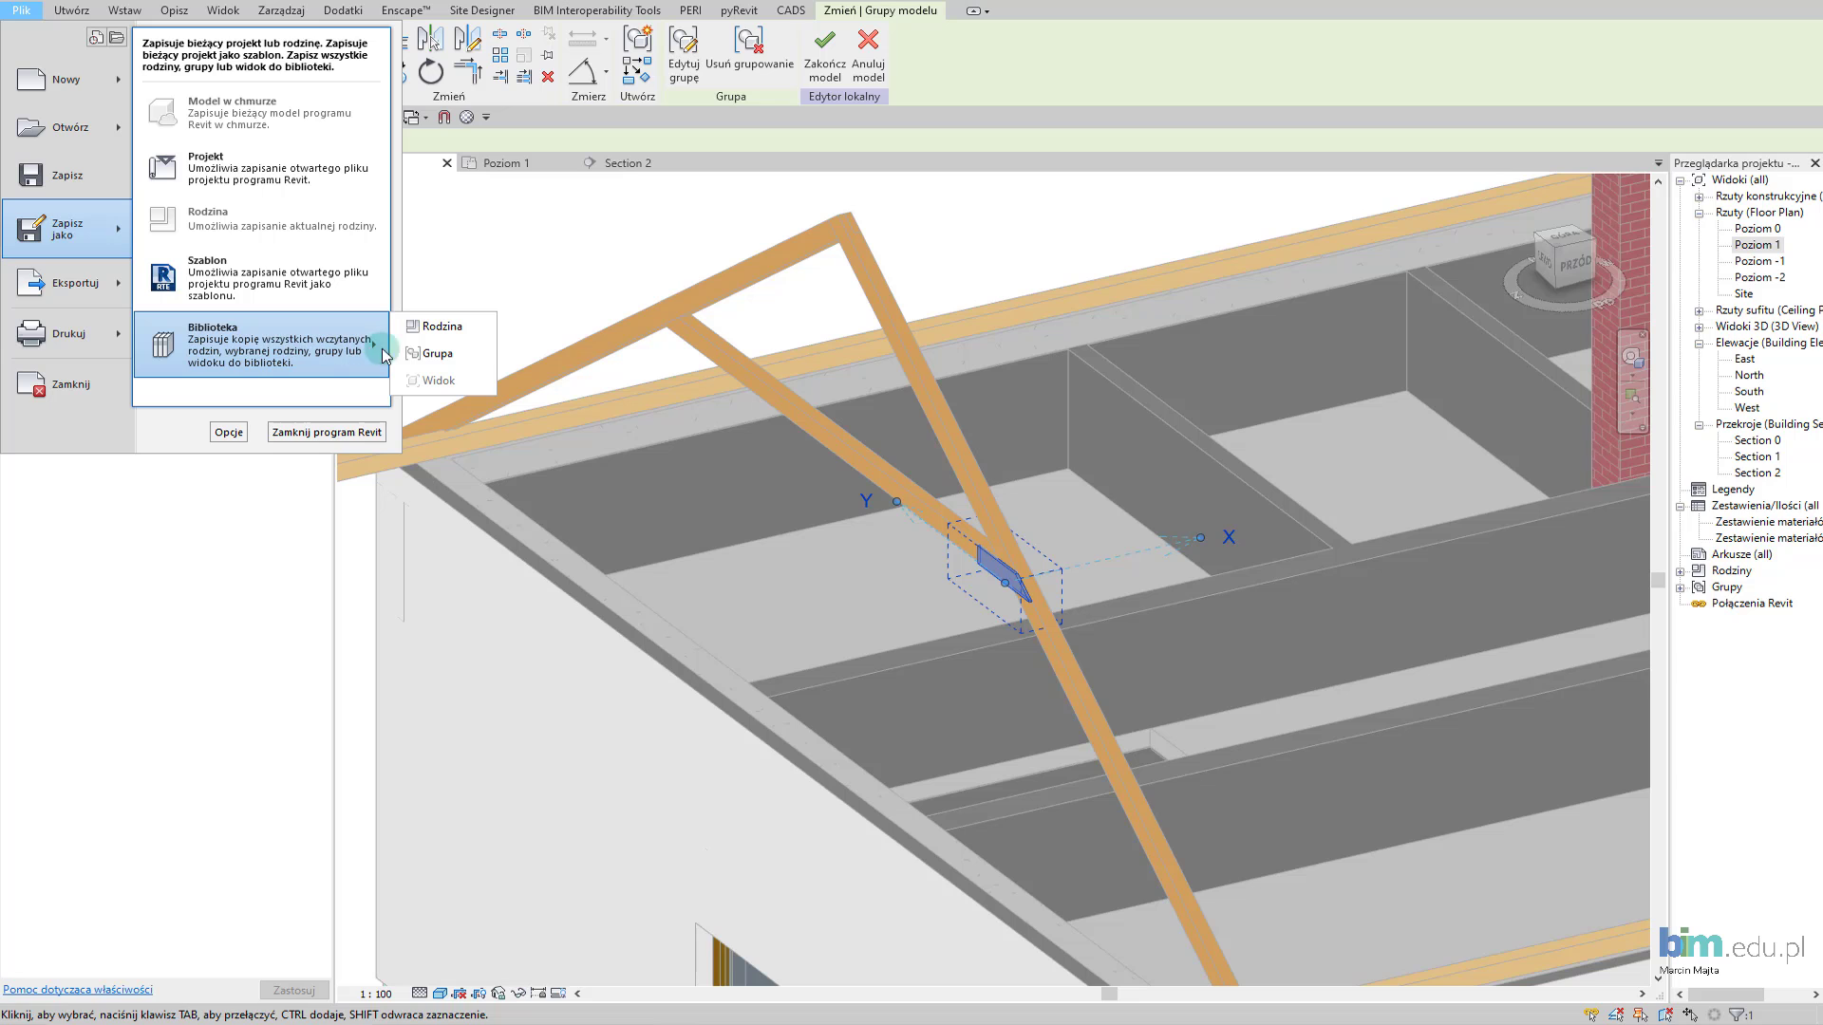
click(432, 353)
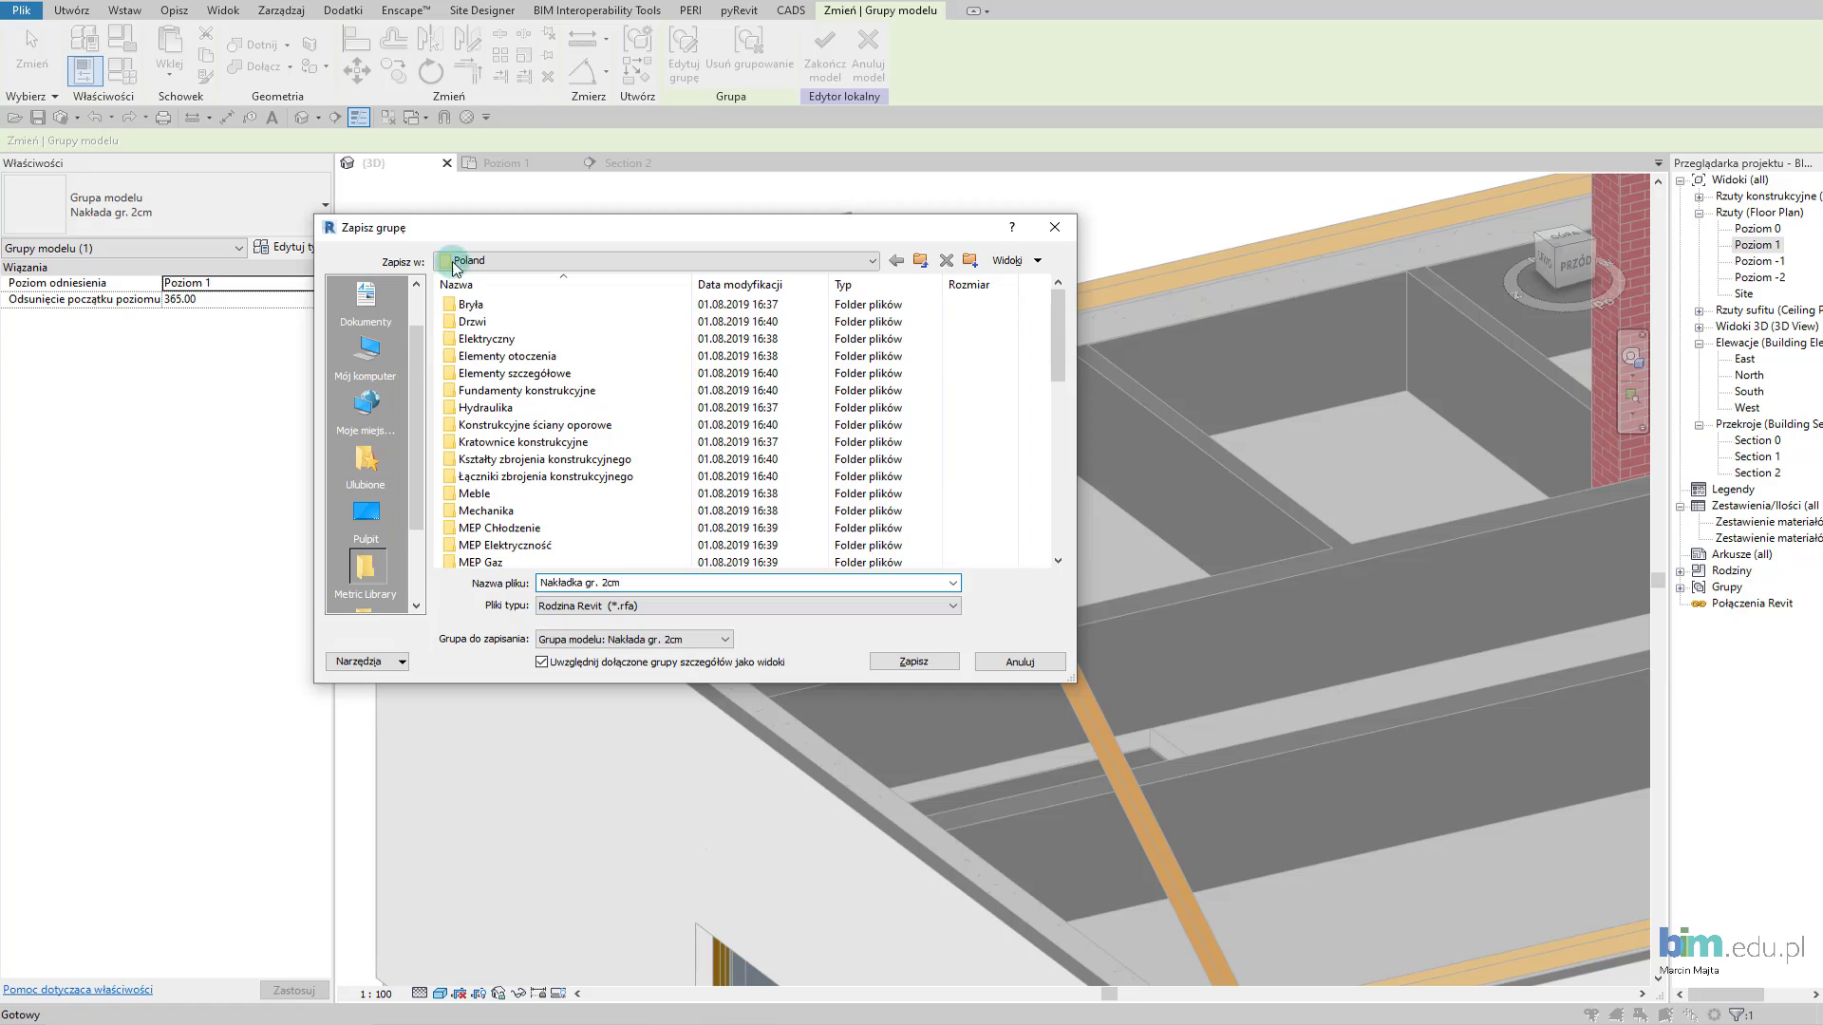
scroll(499, 404, down, 5)
click(503, 458)
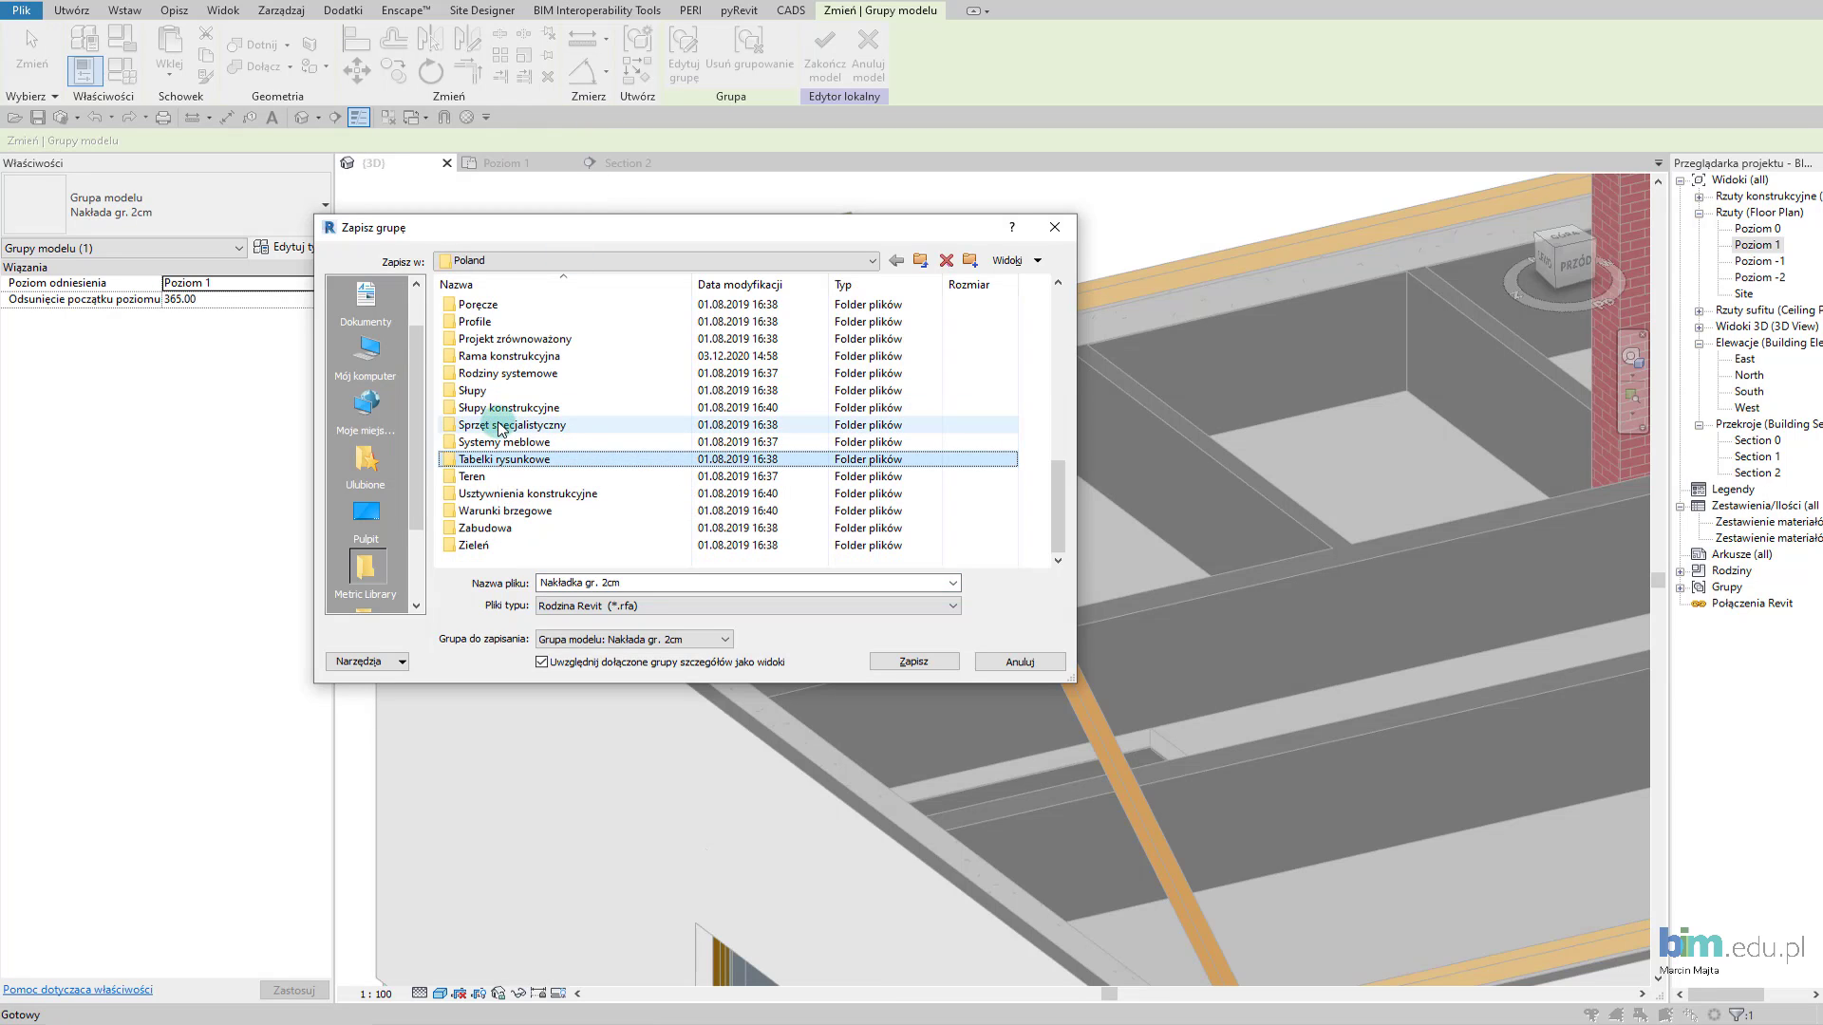
double_click(510, 356)
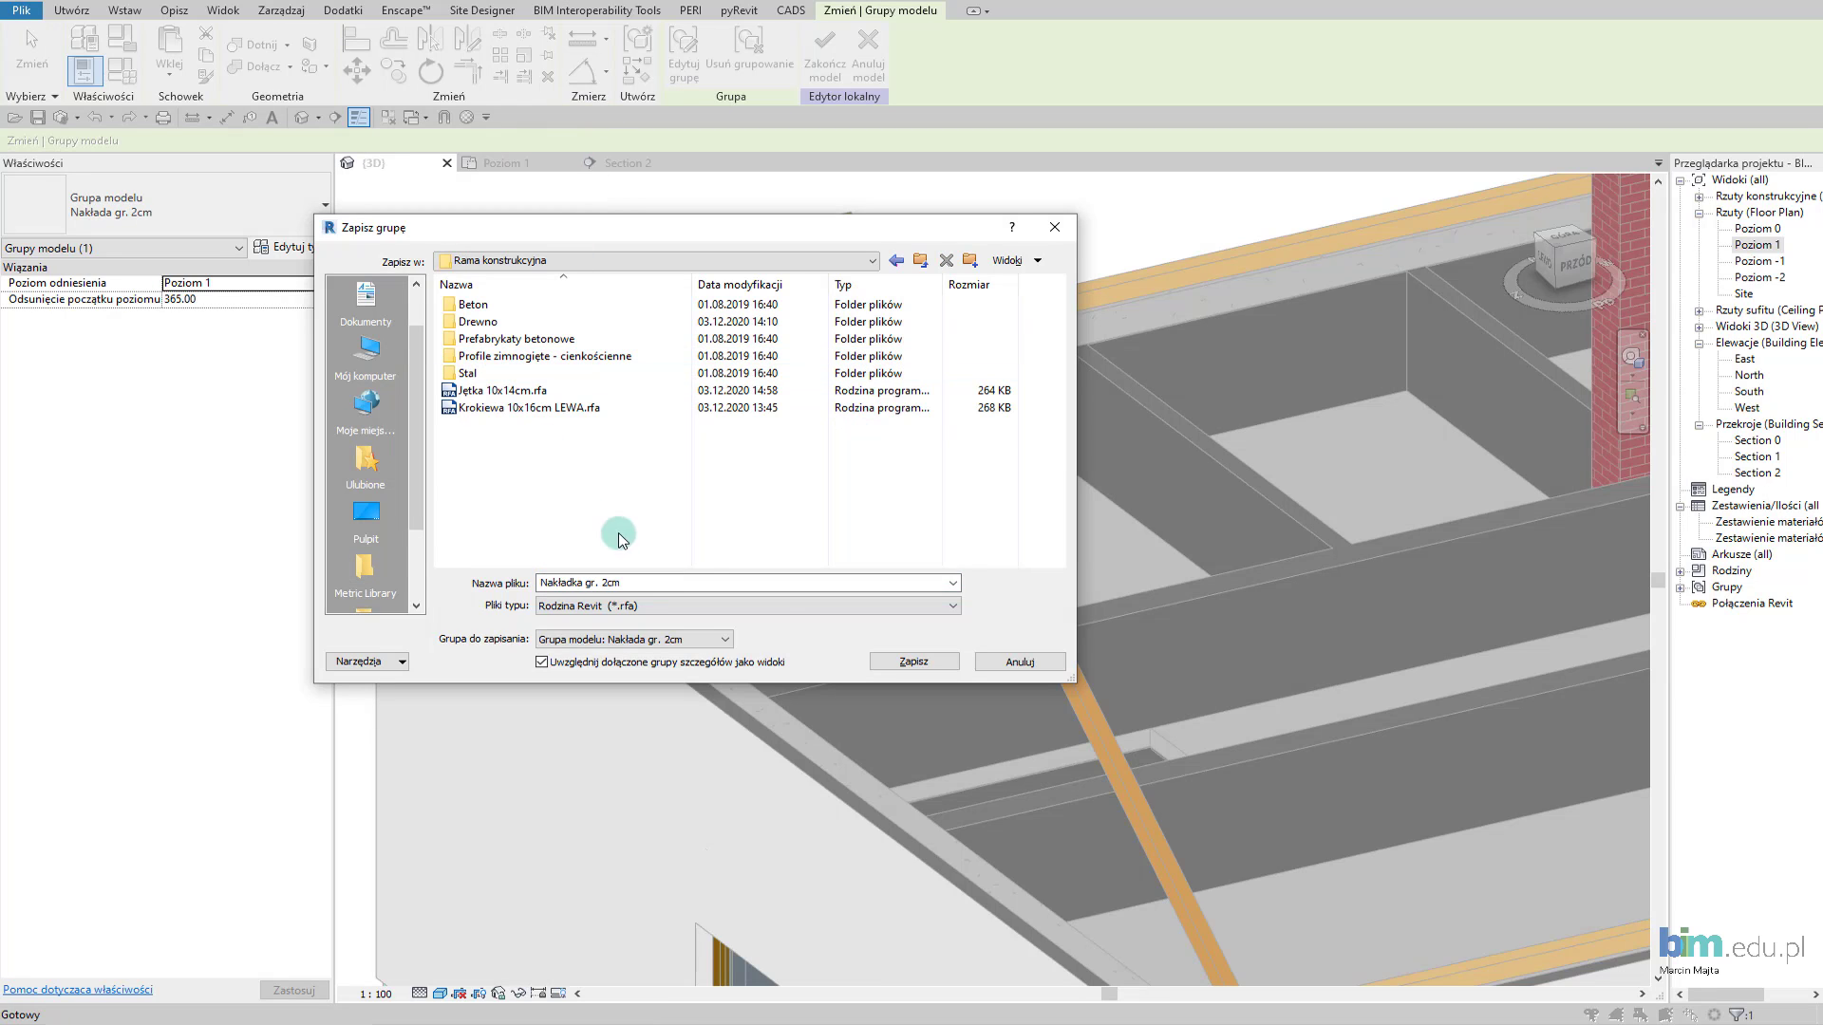
click(933, 671)
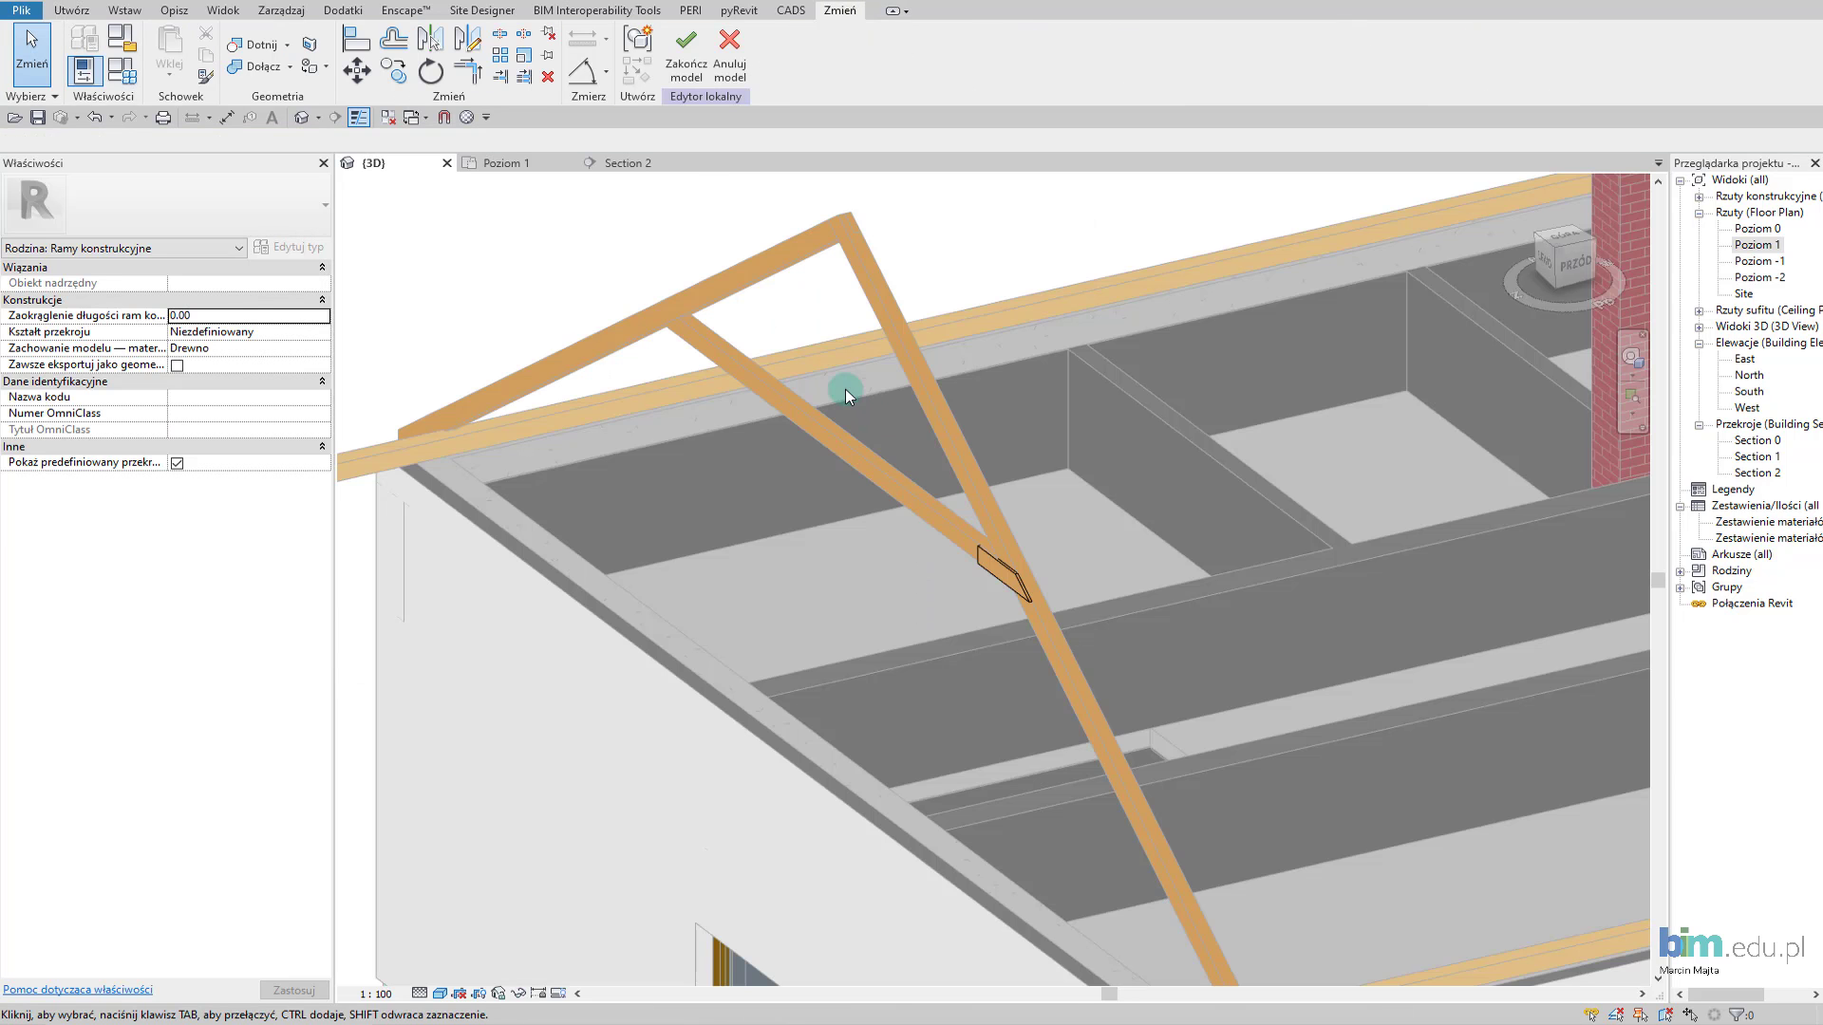
Finish the in-place model and orbit to view the whole truss.
click(686, 52)
click(981, 575)
key(Escape)
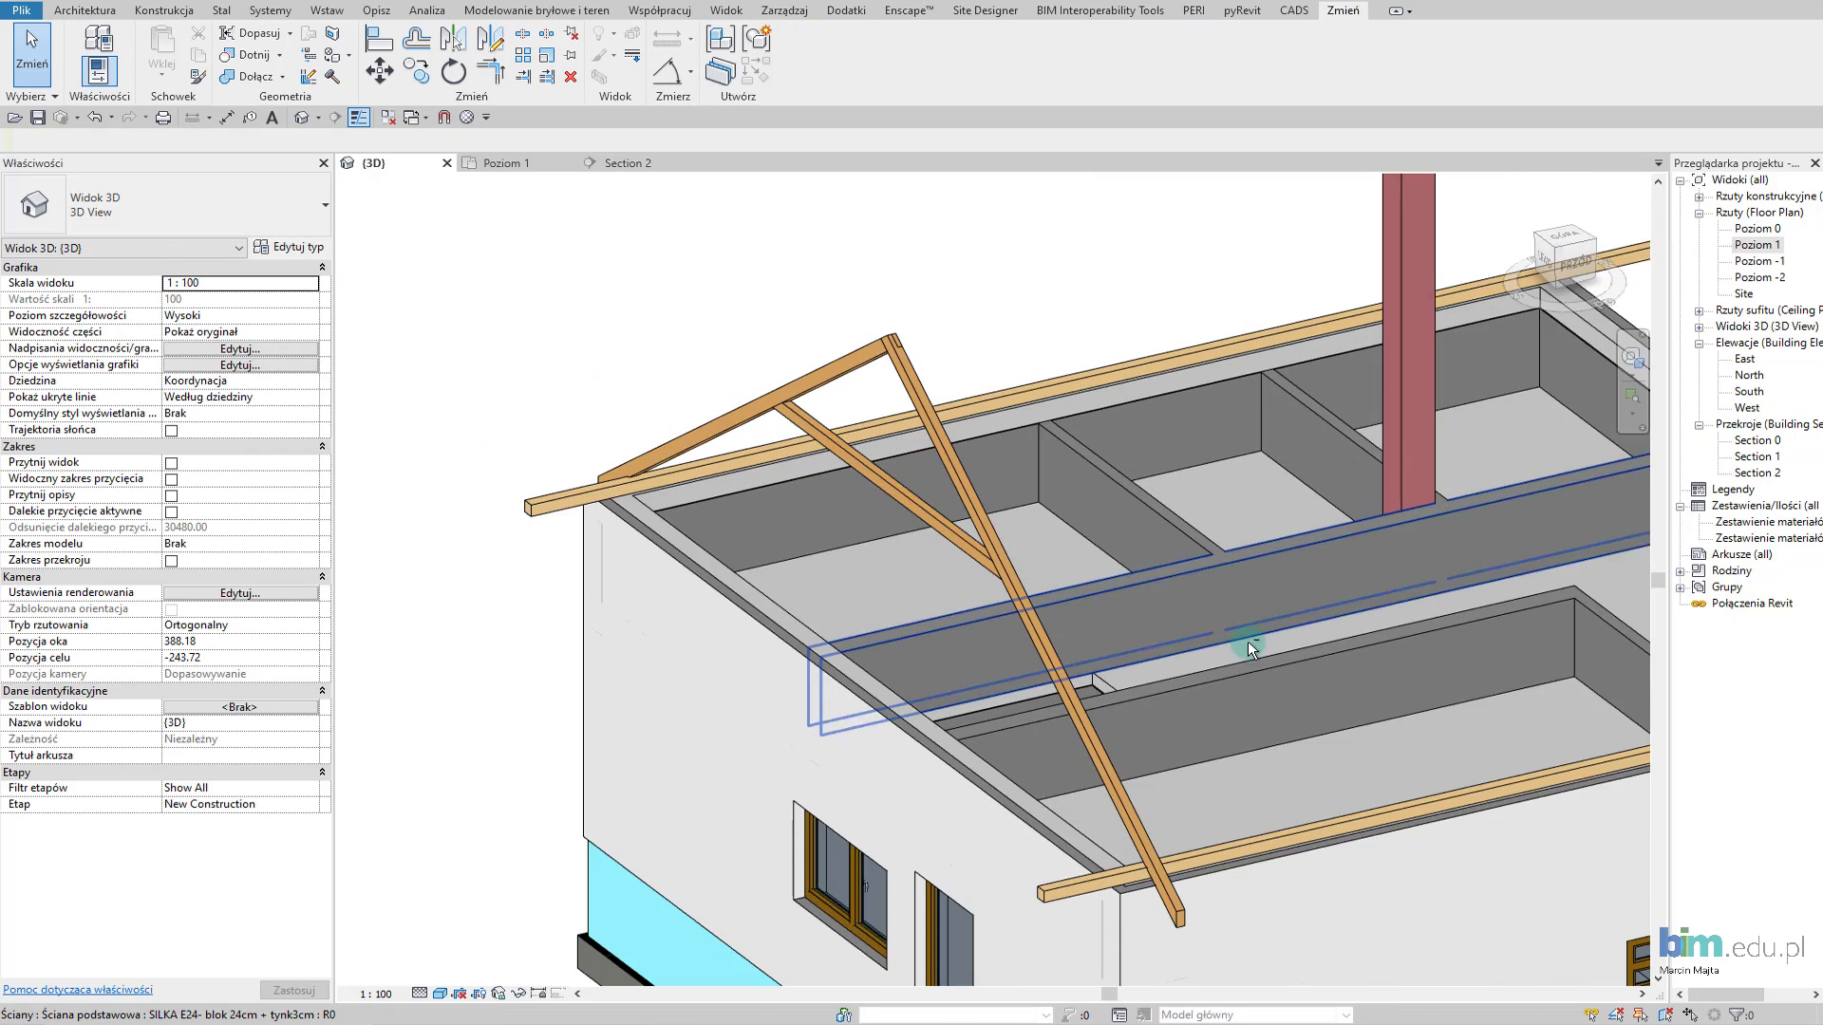
mouse_move(980, 574)
shift+middle_down()
mouse_move(871, 704)
mouse_move(888, 673)
shift+middle_up()
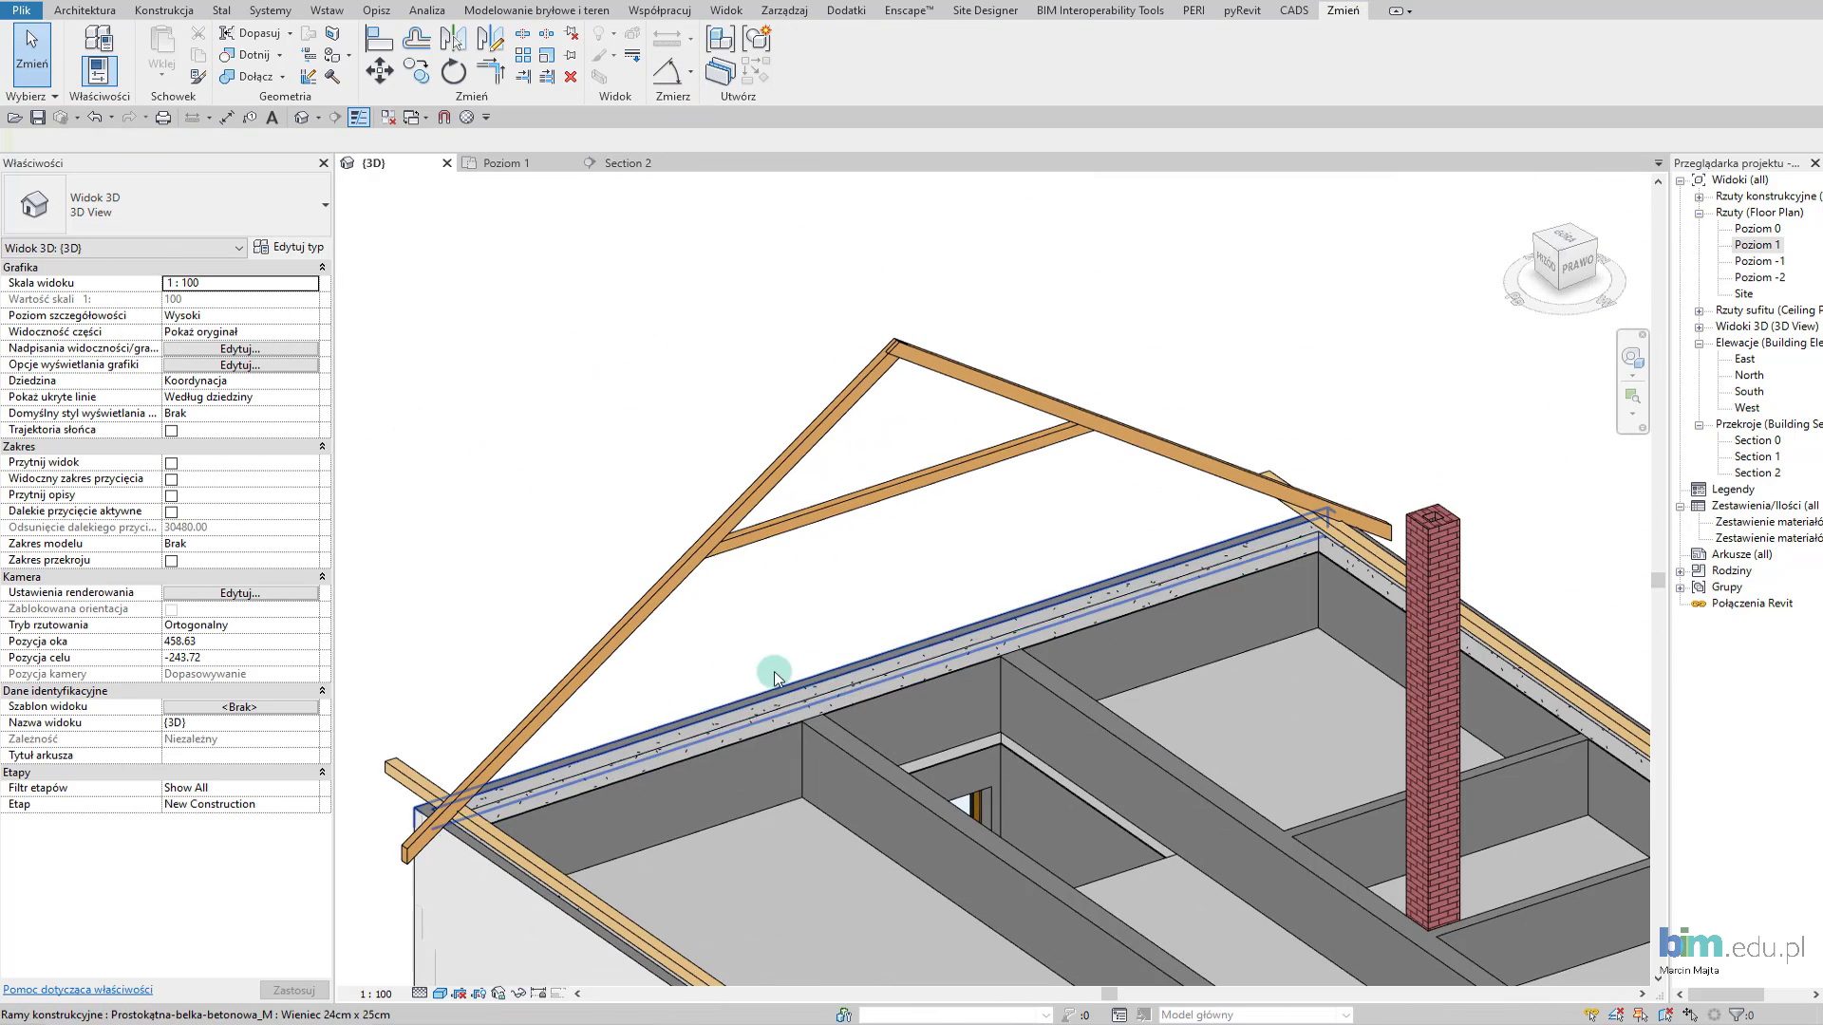
Start a beam (BM) on the Poziom 1 plan and browse the beam type list.
click(506, 164)
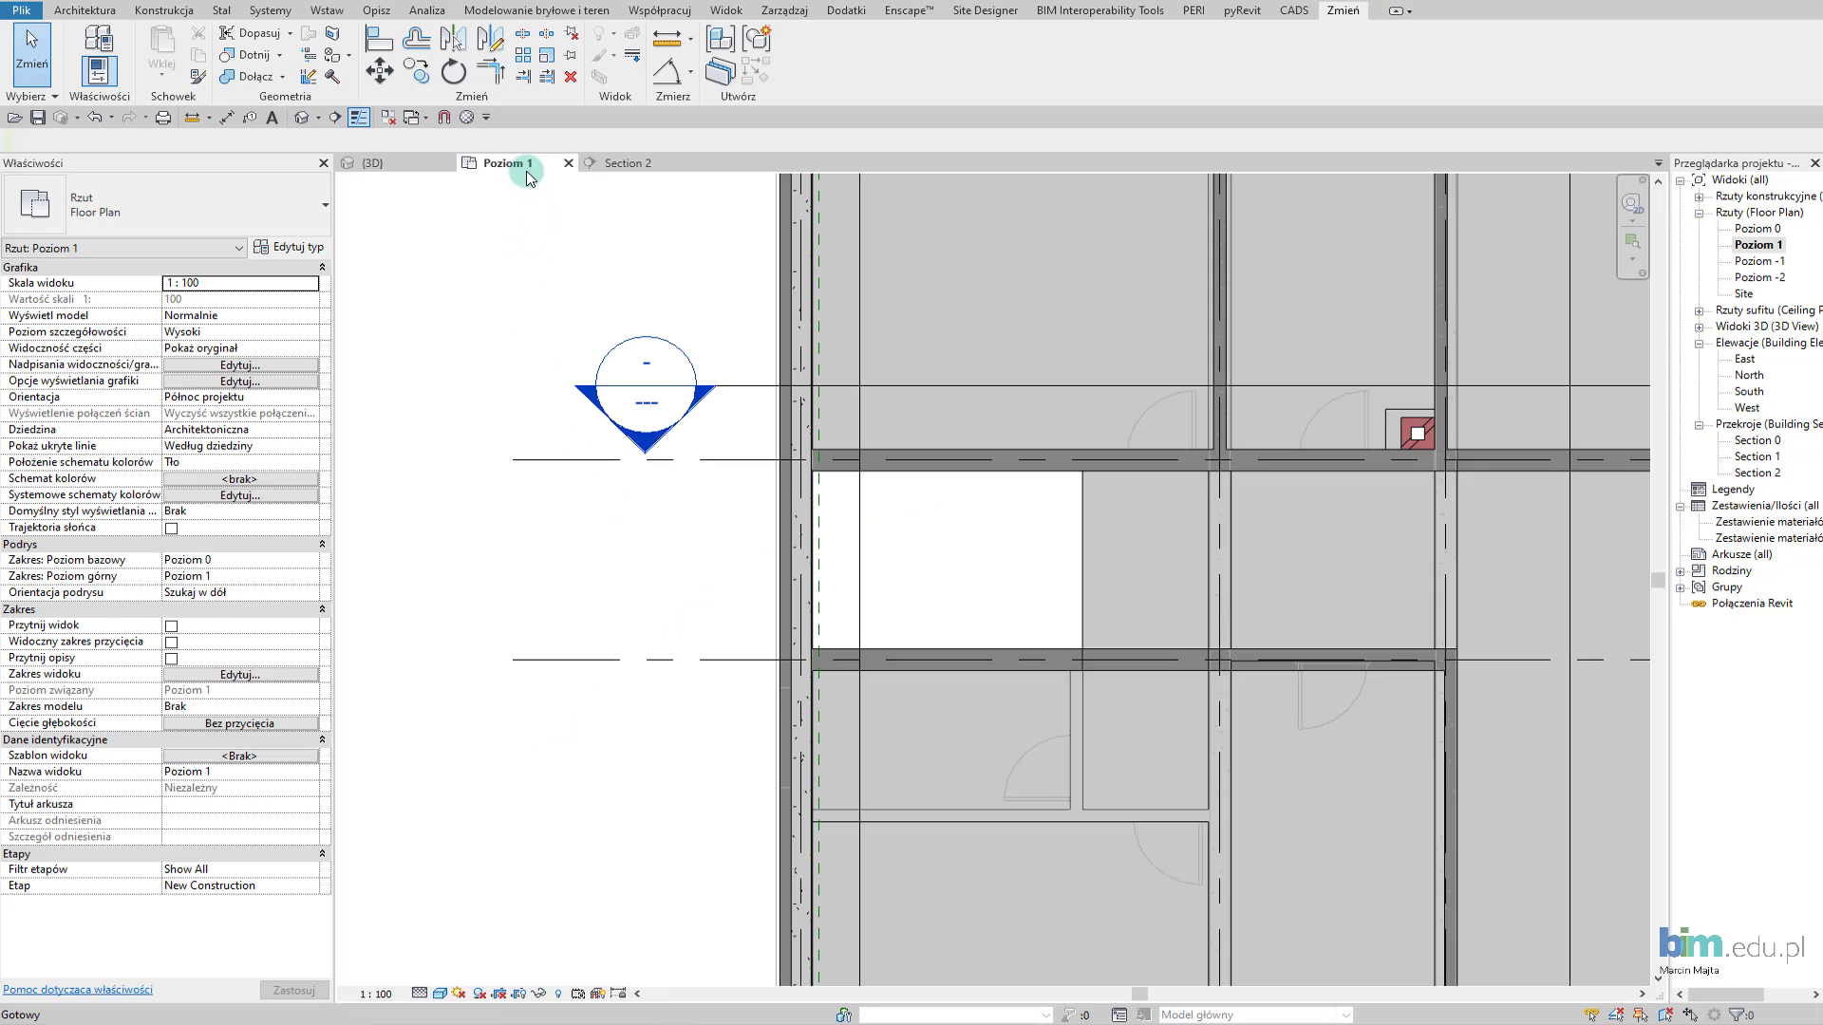
key(b)
key(m)
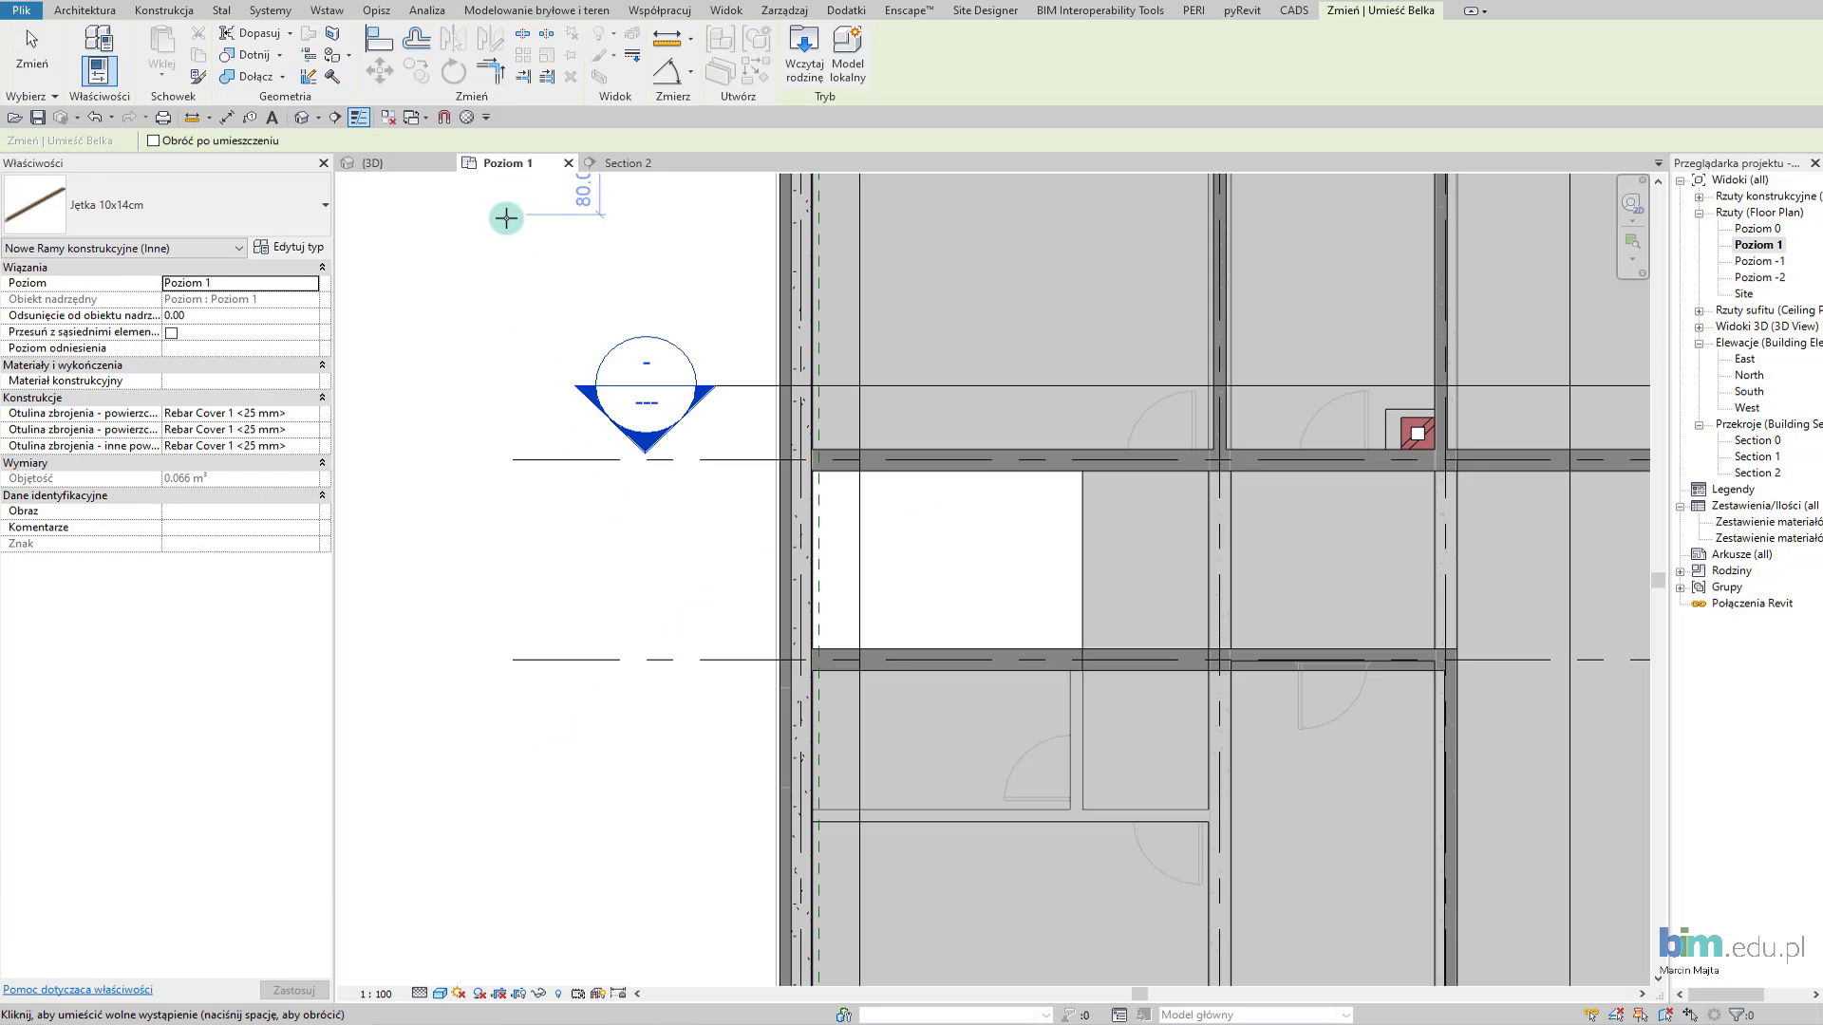
click(218, 219)
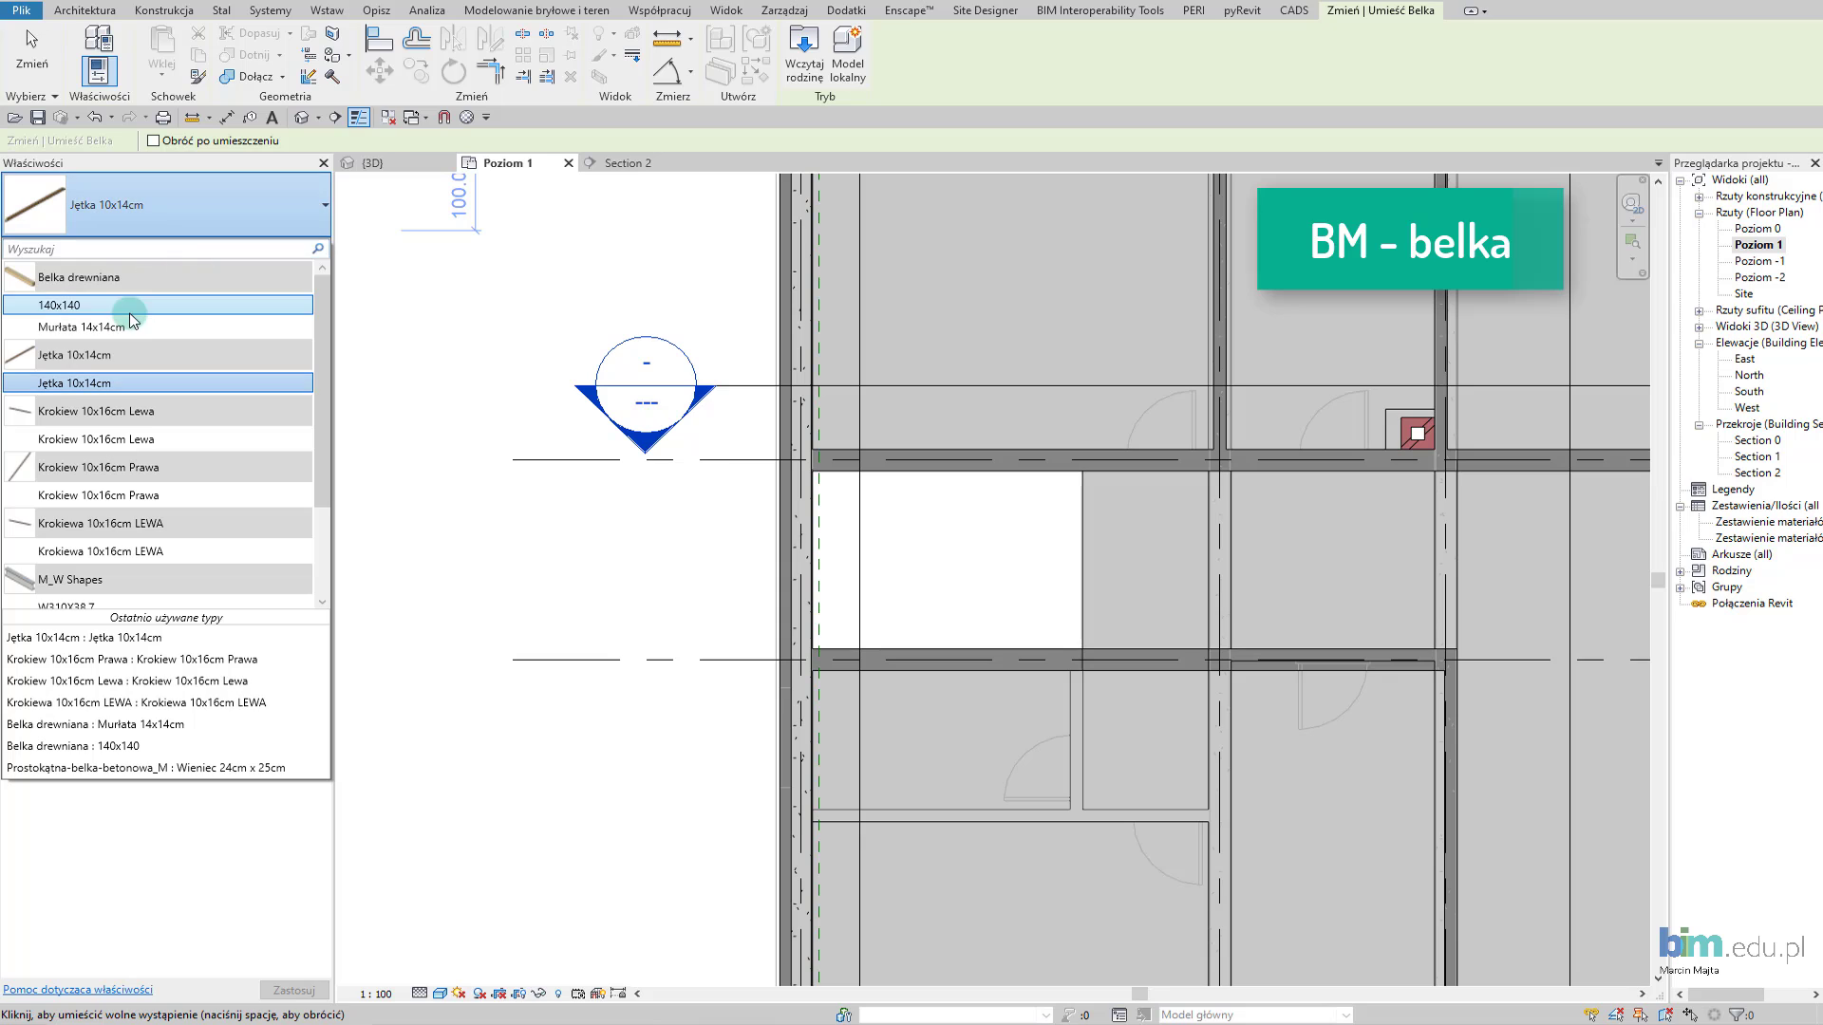
scroll(141, 328, down, 1)
scroll(148, 455, up, 1)
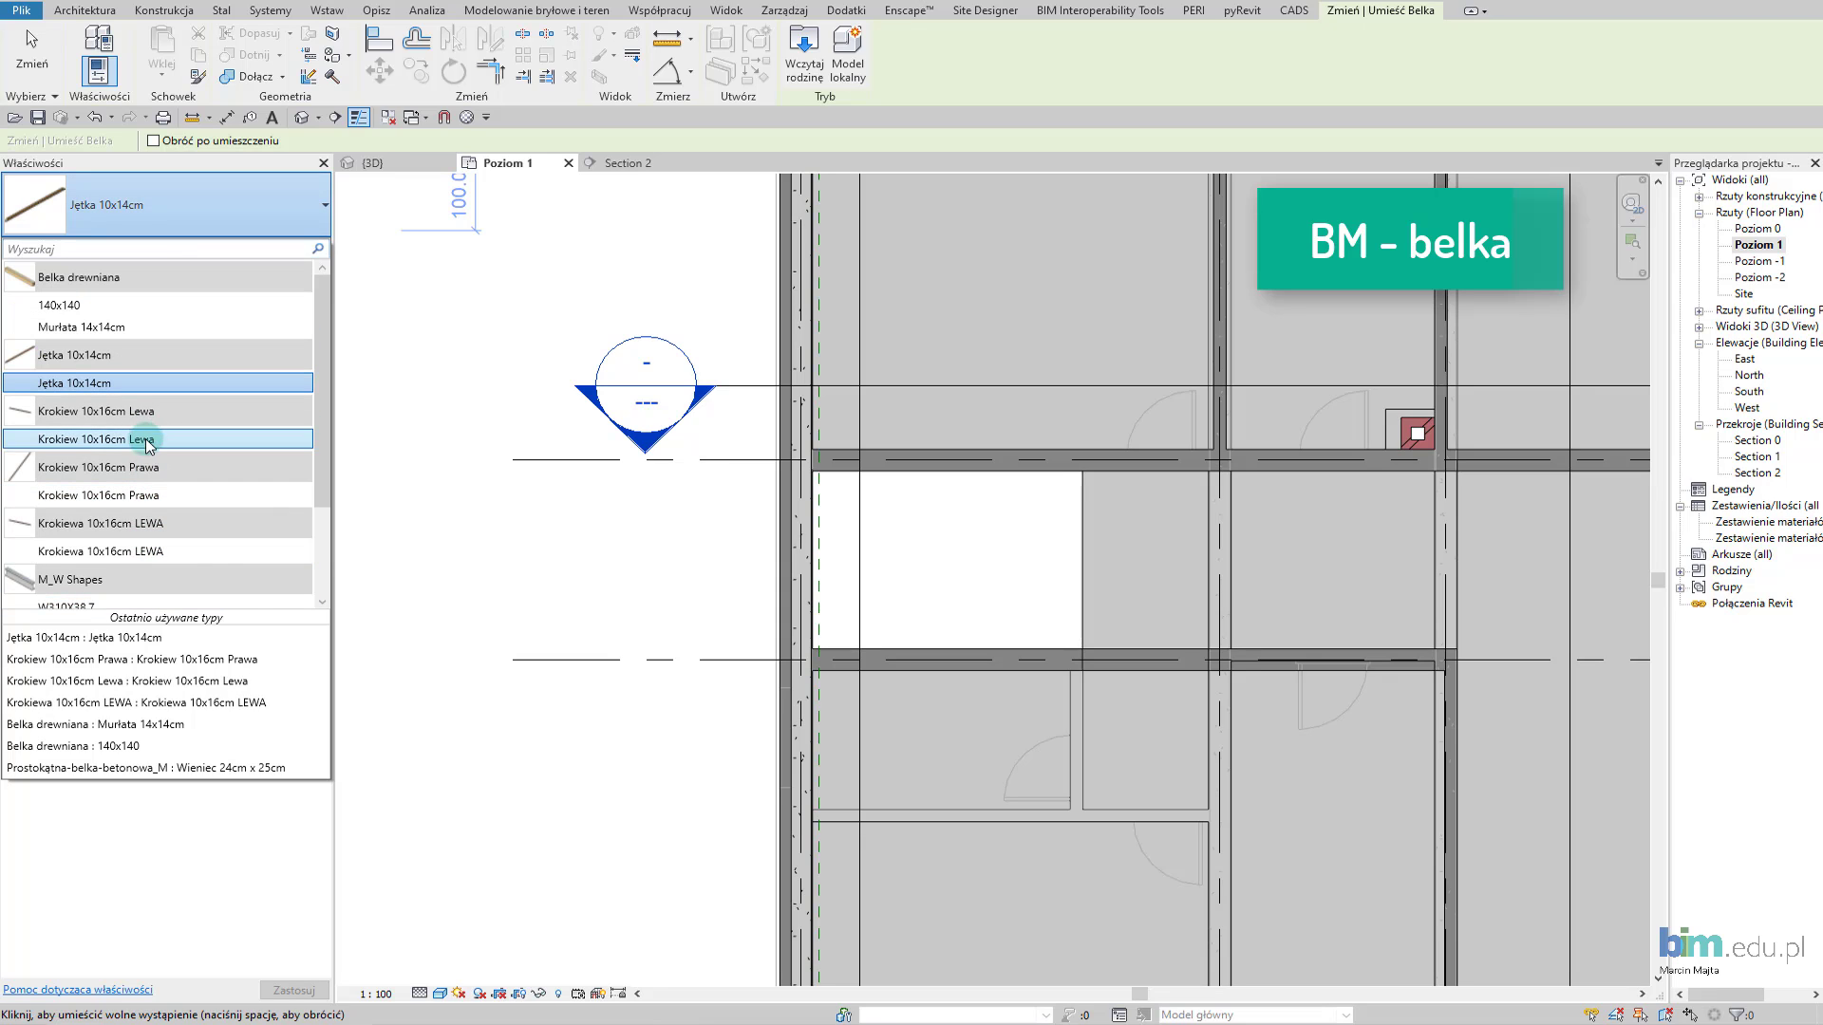
scroll(151, 465, down, 1)
scroll(150, 453, down, 1)
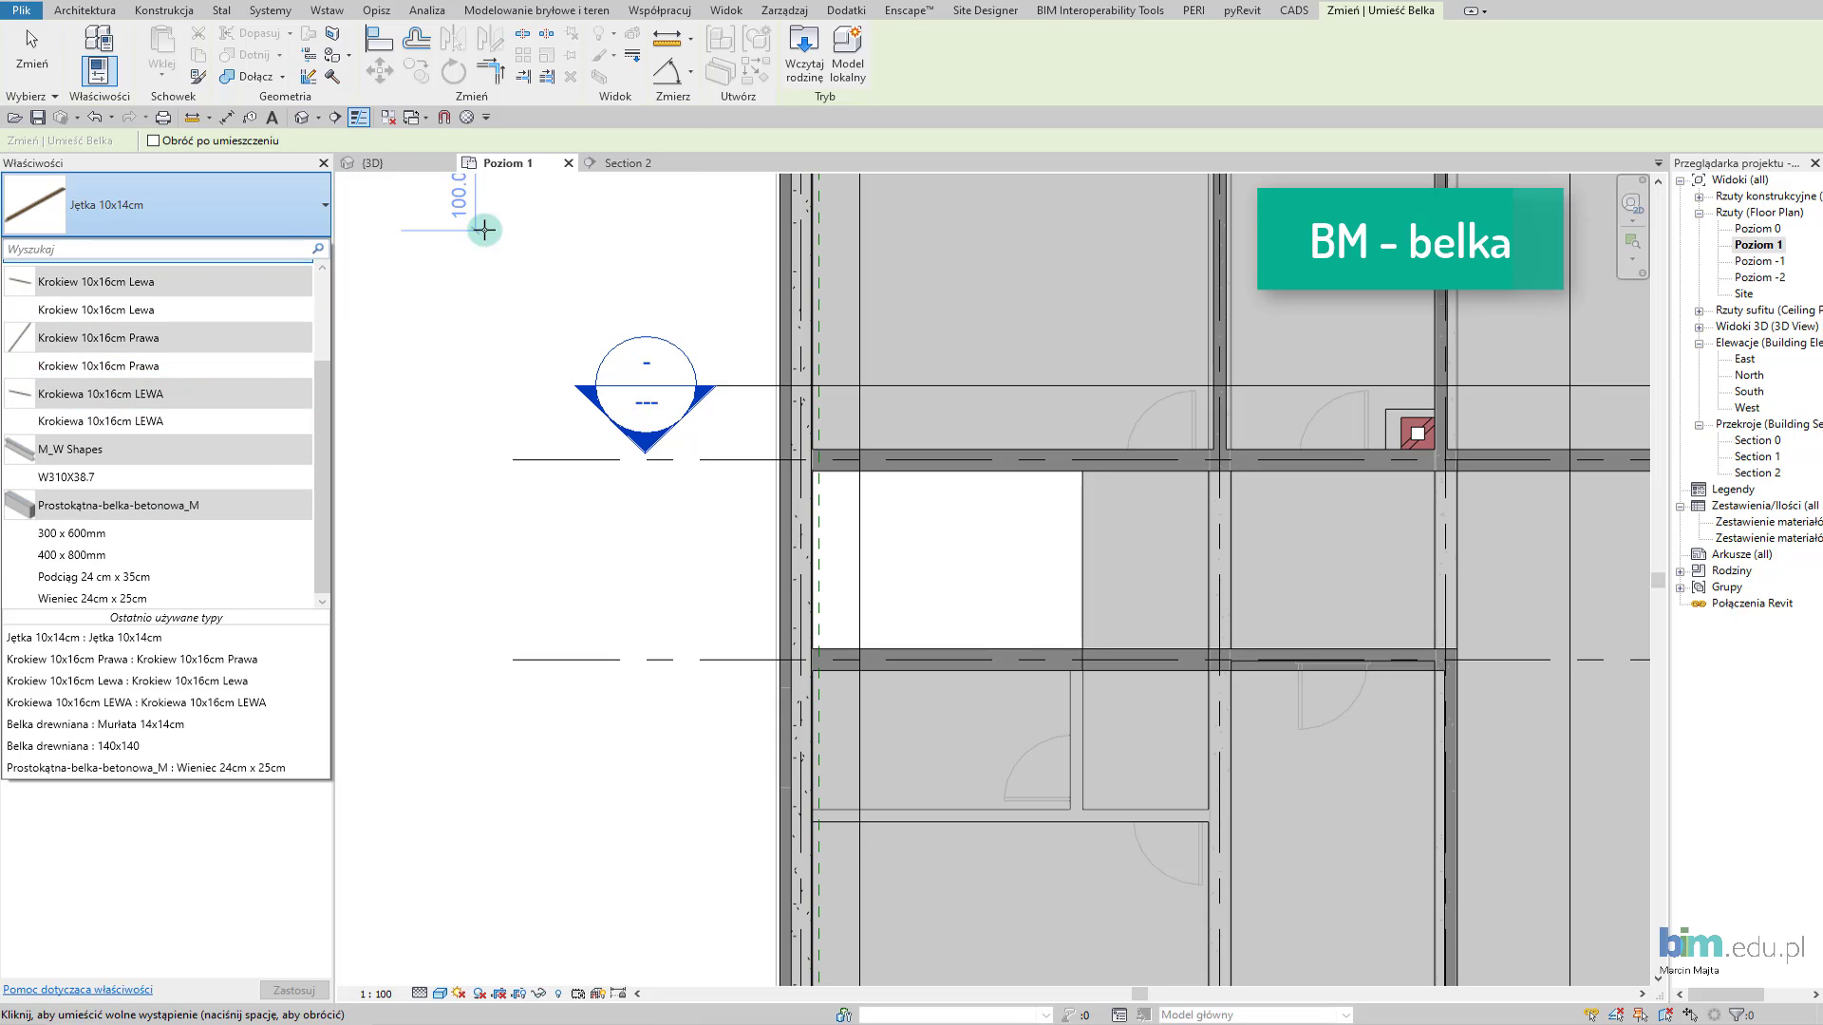
Load the Nakładka gr.2cm.rfa family and place one plate beam in the plan.
click(788, 67)
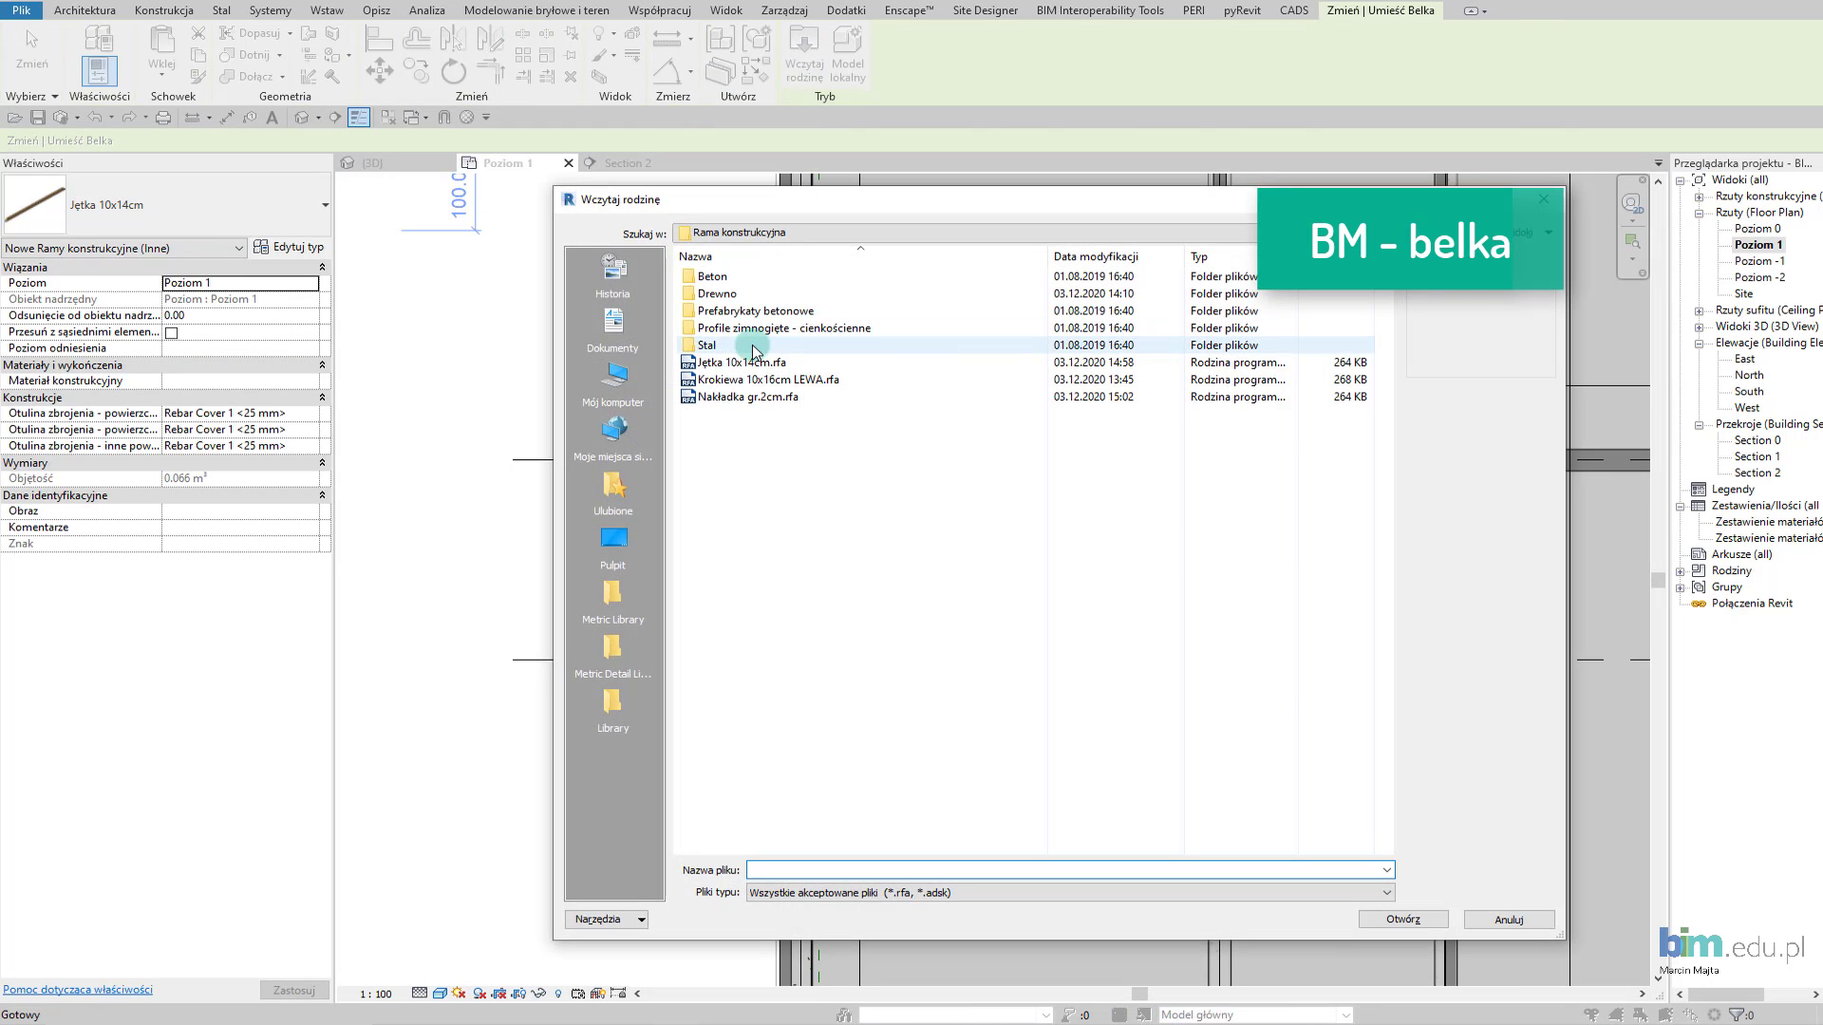
click(750, 397)
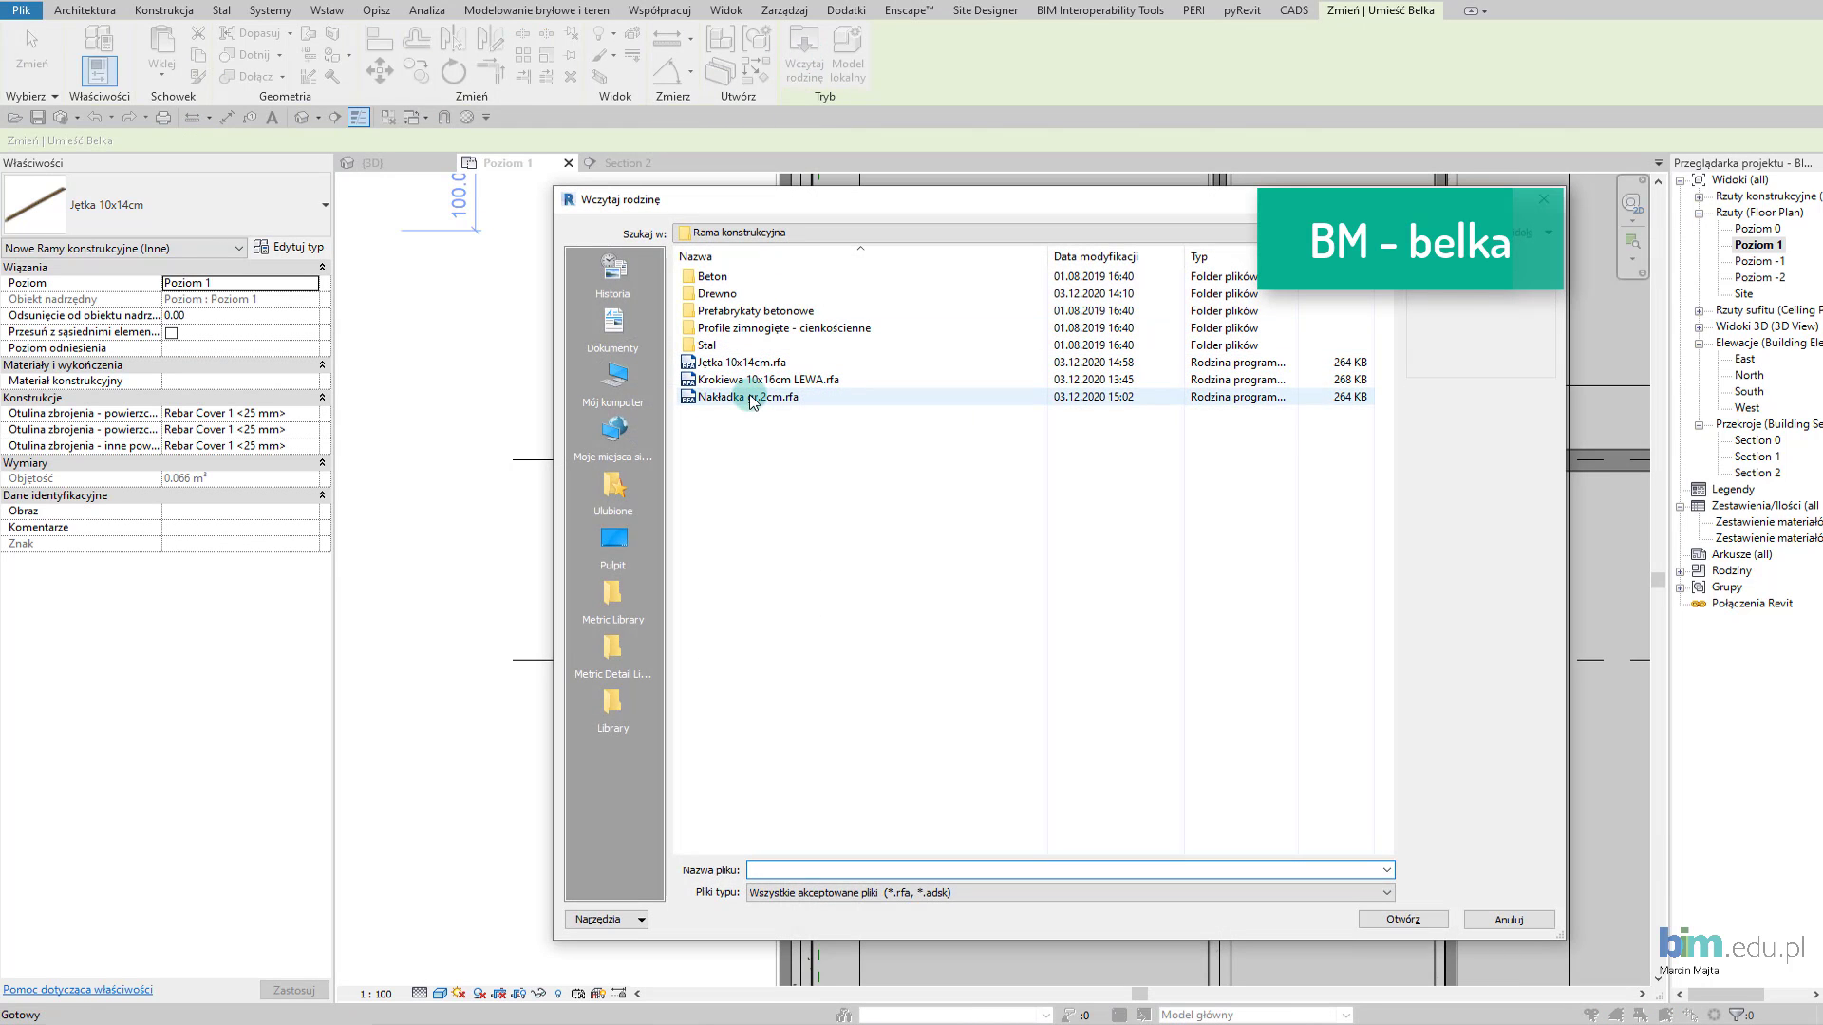
click(1403, 919)
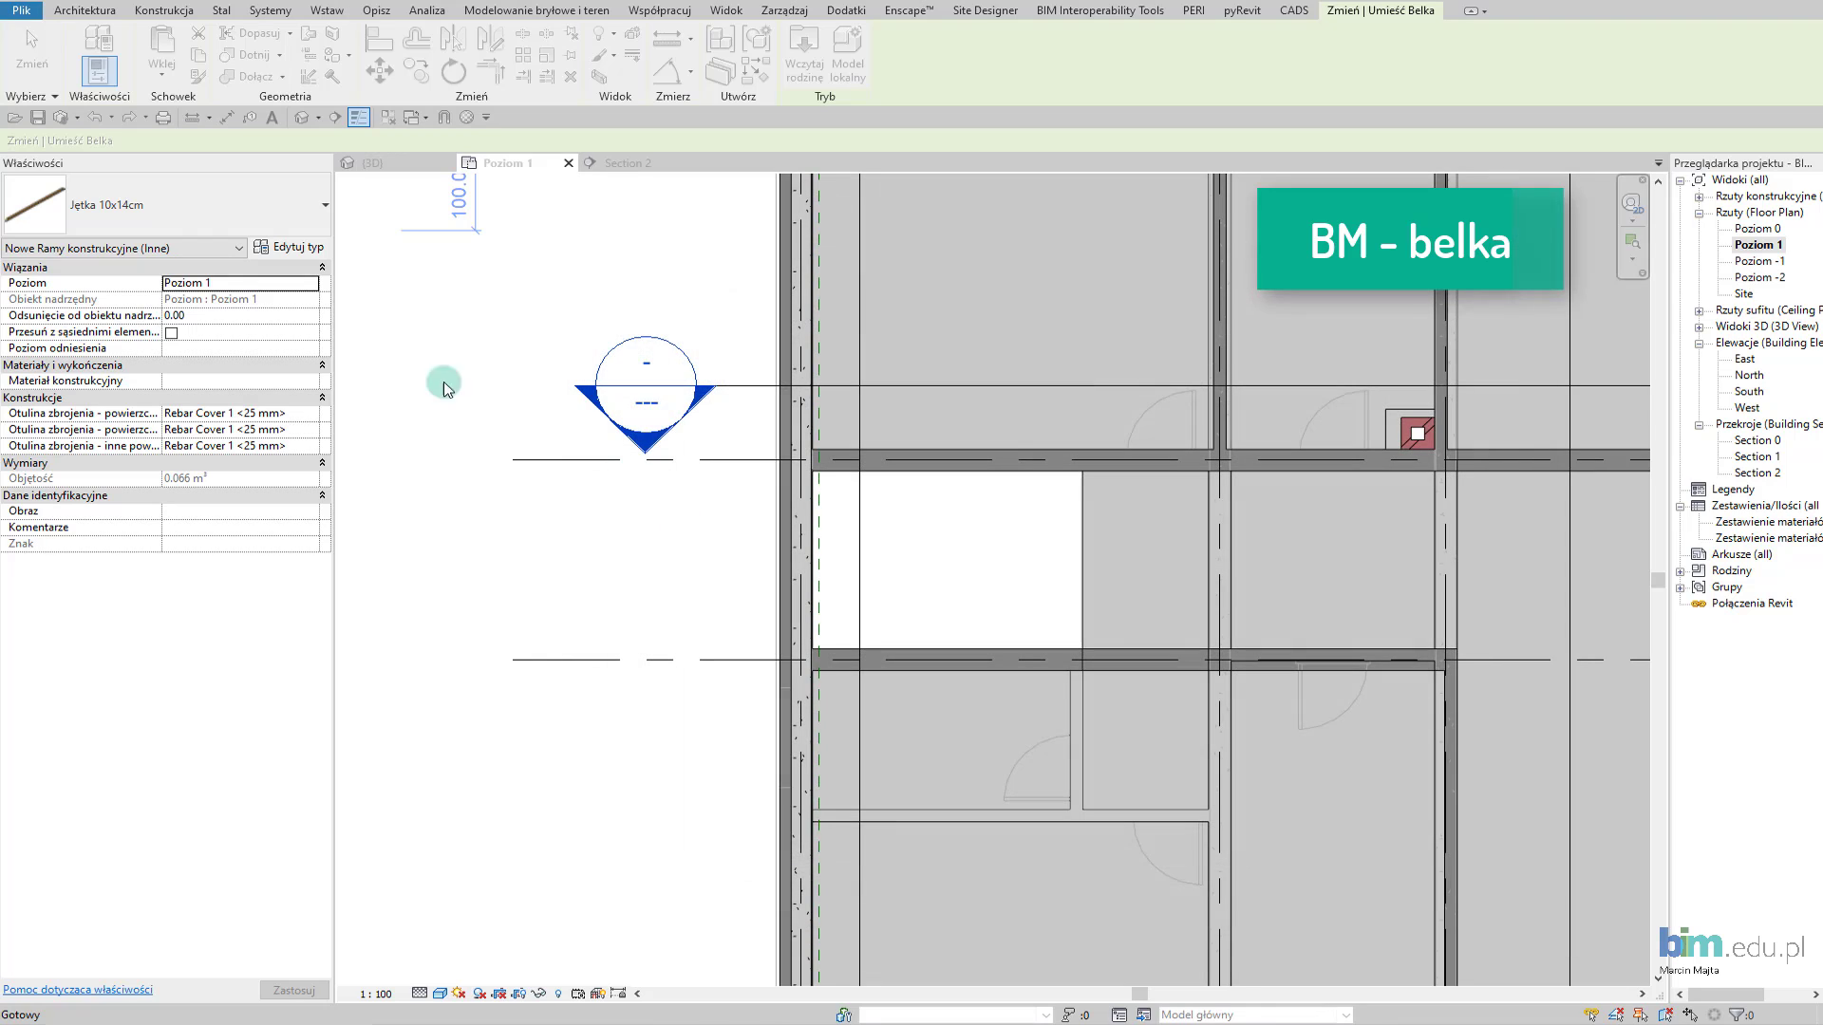
scroll(820, 544, up, 3)
scroll(821, 544, up, 1)
click(823, 546)
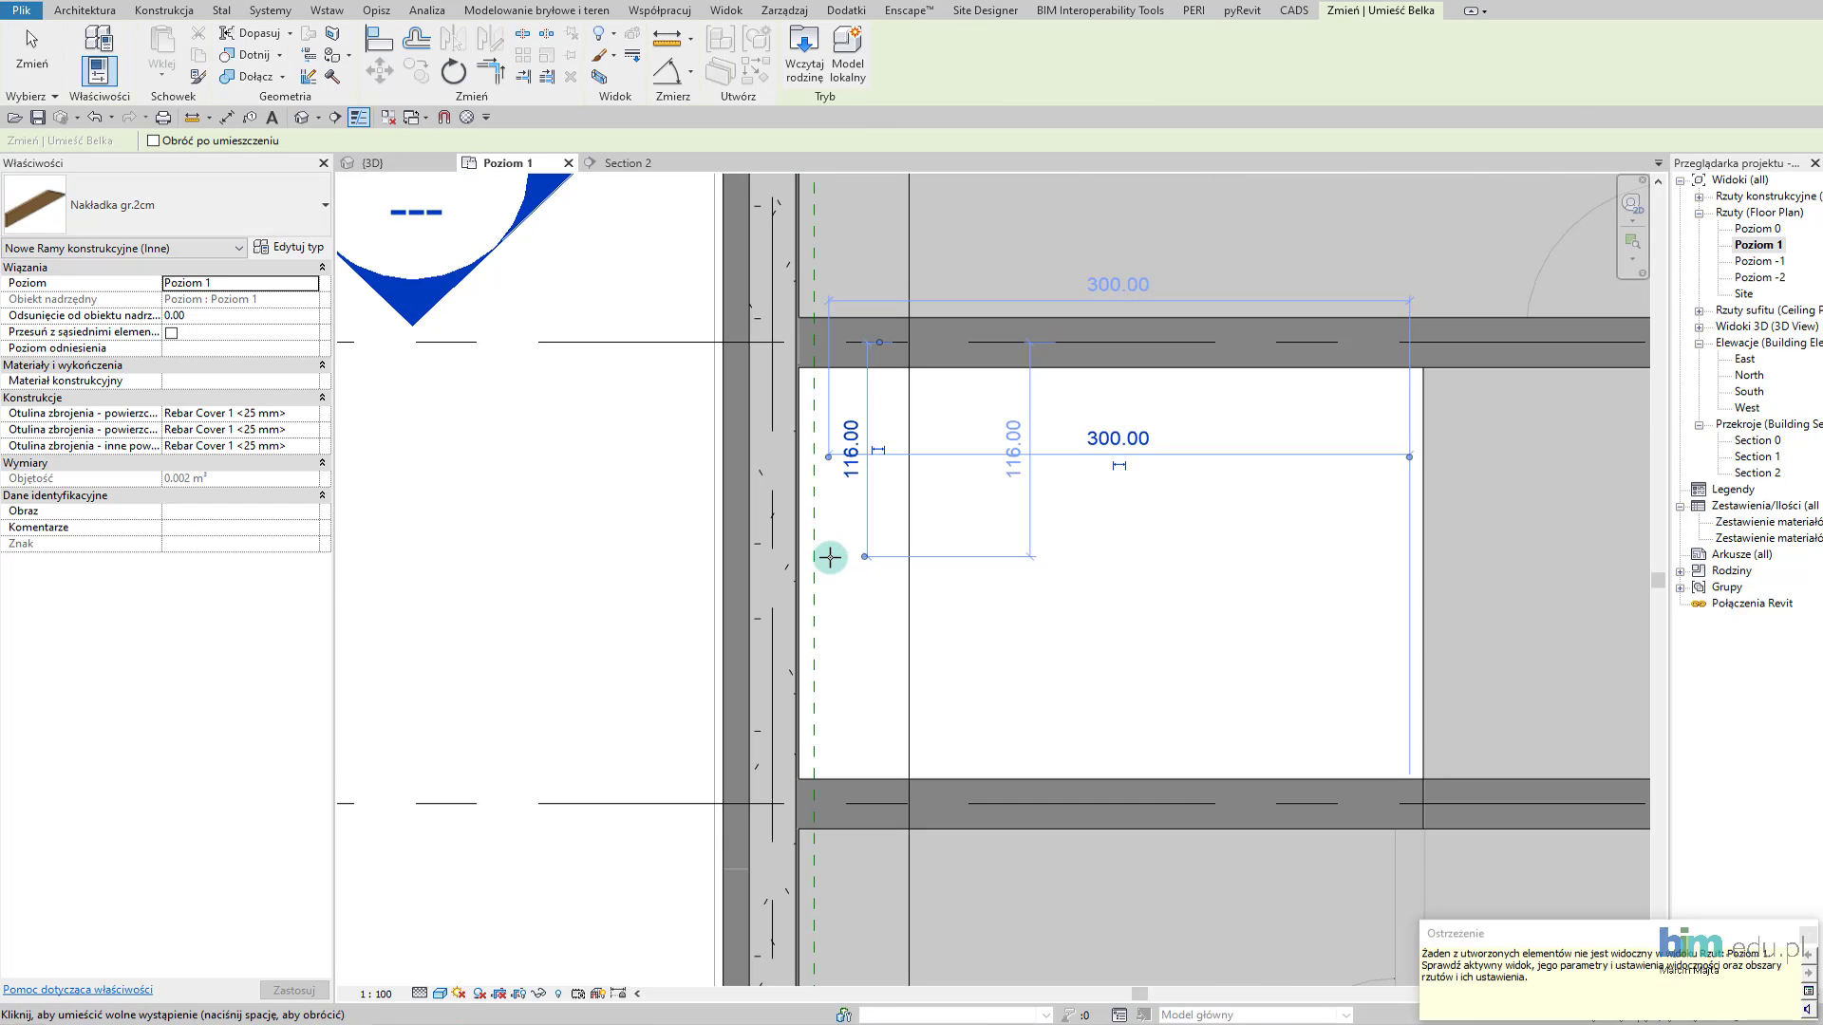
key(Escape)
key(Escape)
click(373, 163)
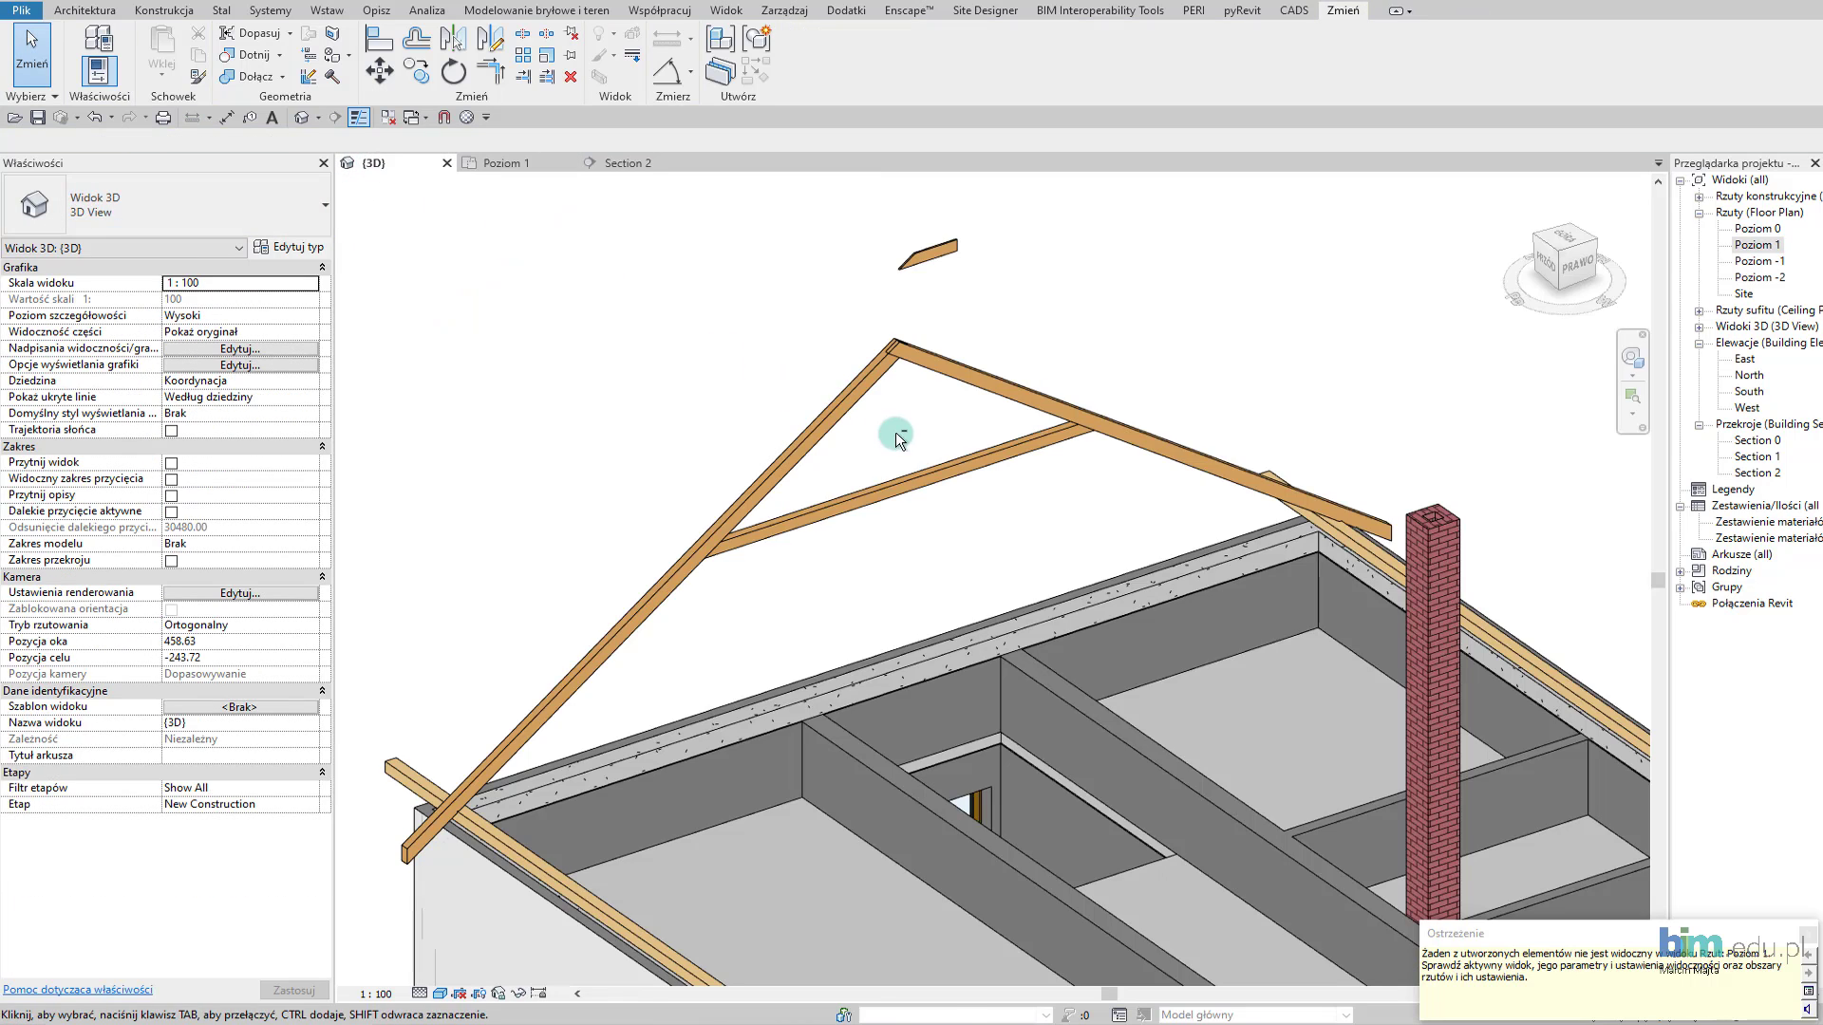
In Section 2, drag the new plate down toward the collar tie end.
click(625, 162)
scroll(1289, 589, down, 5)
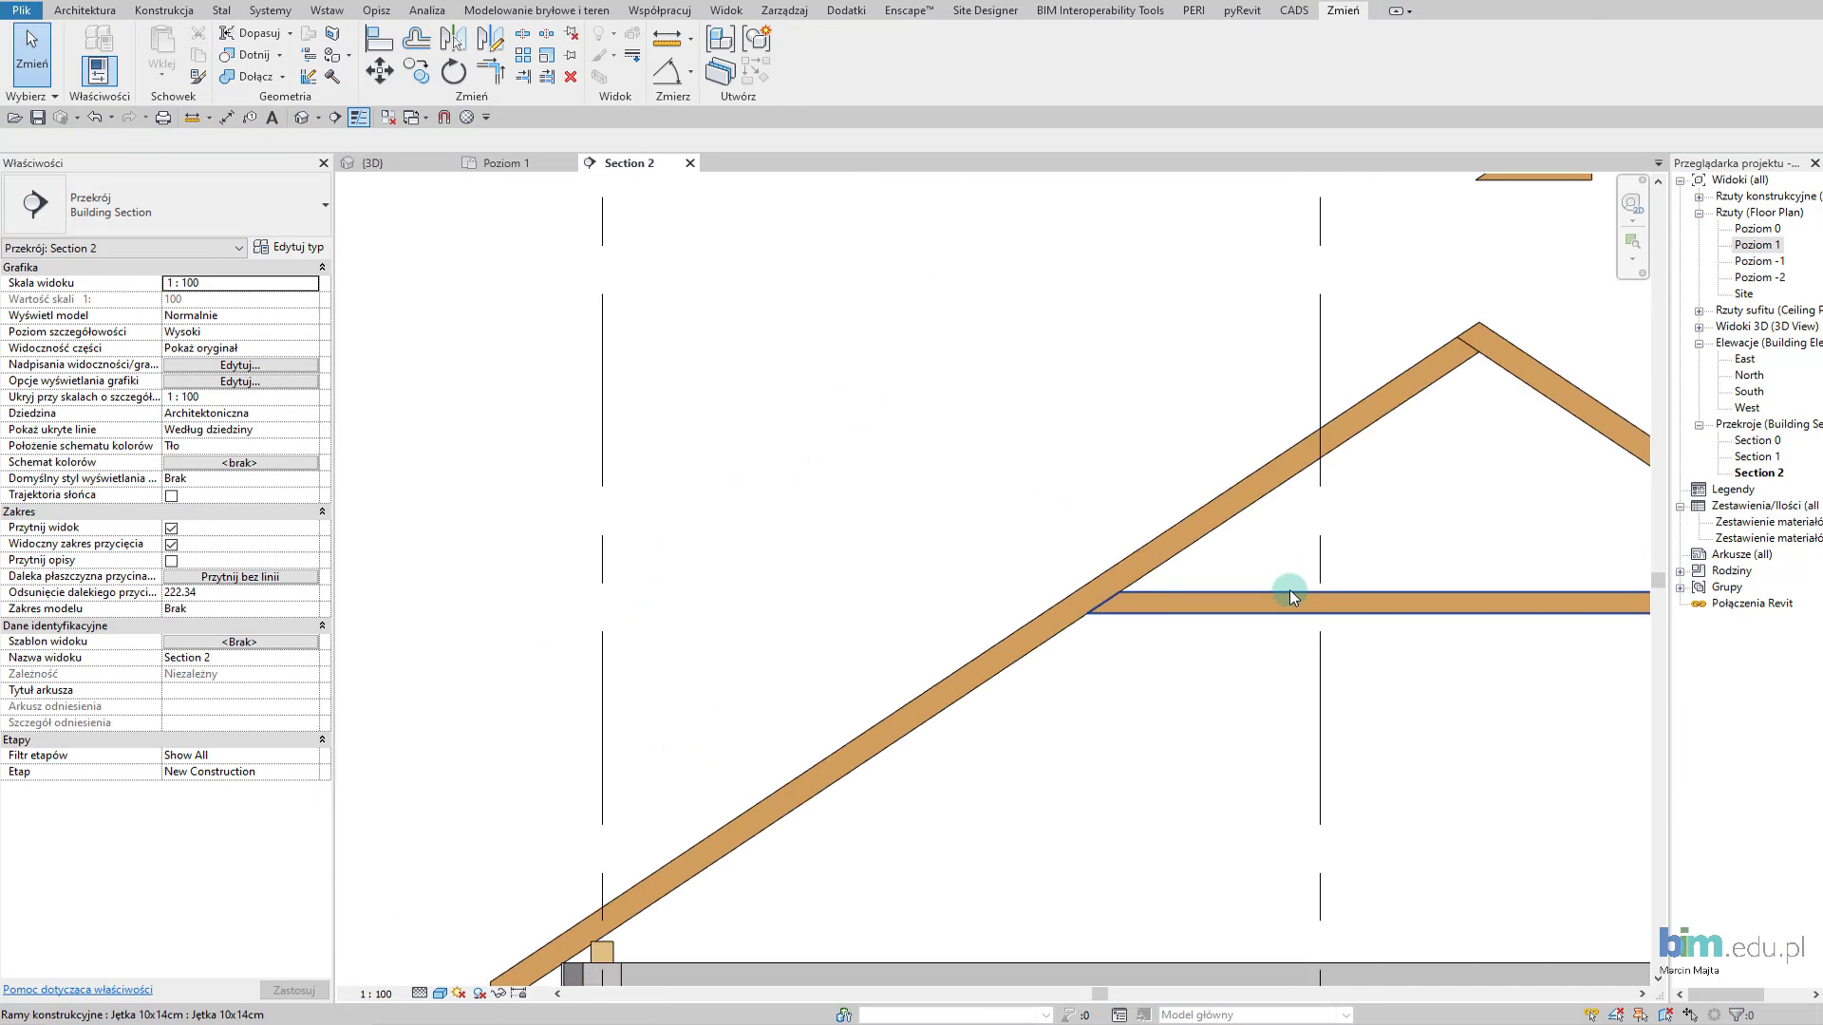
middle_drag(1289, 590, 836, 714)
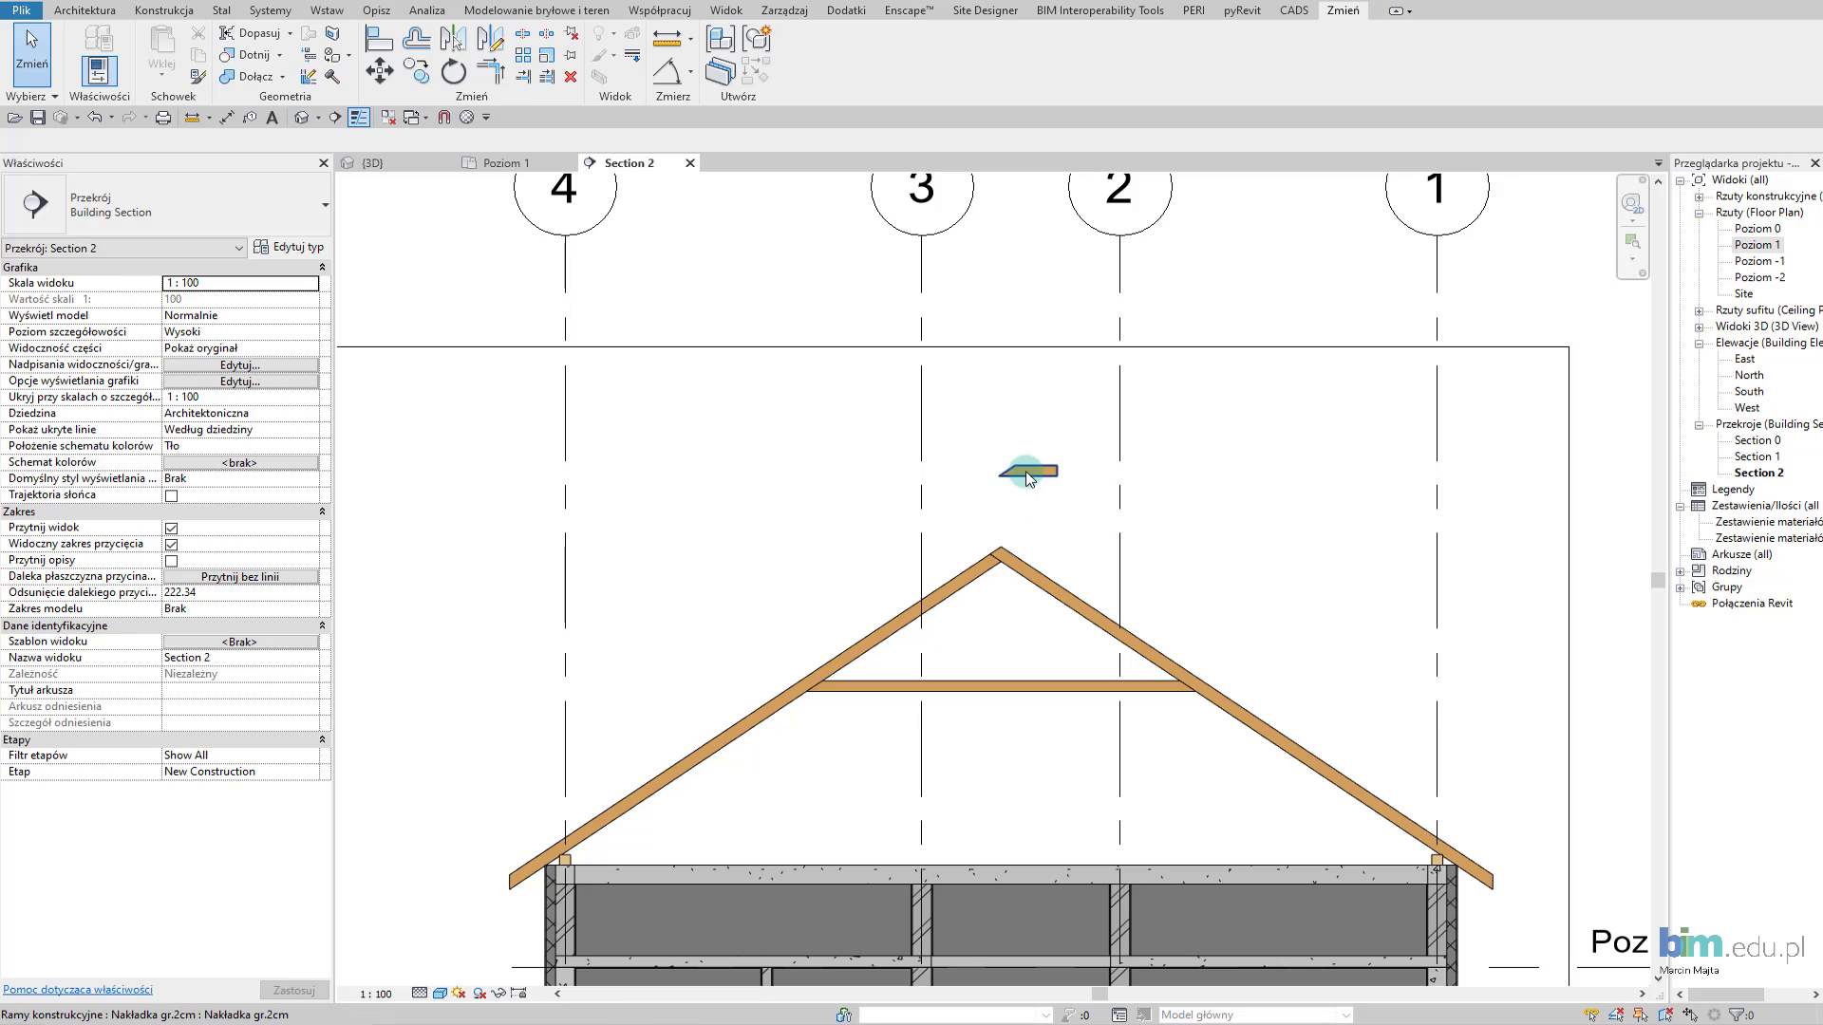
click(1025, 467)
drag(1025, 467, 812, 682)
Move the plate by its corner so it snaps against the rafter edge.
scroll(788, 674, up, 4)
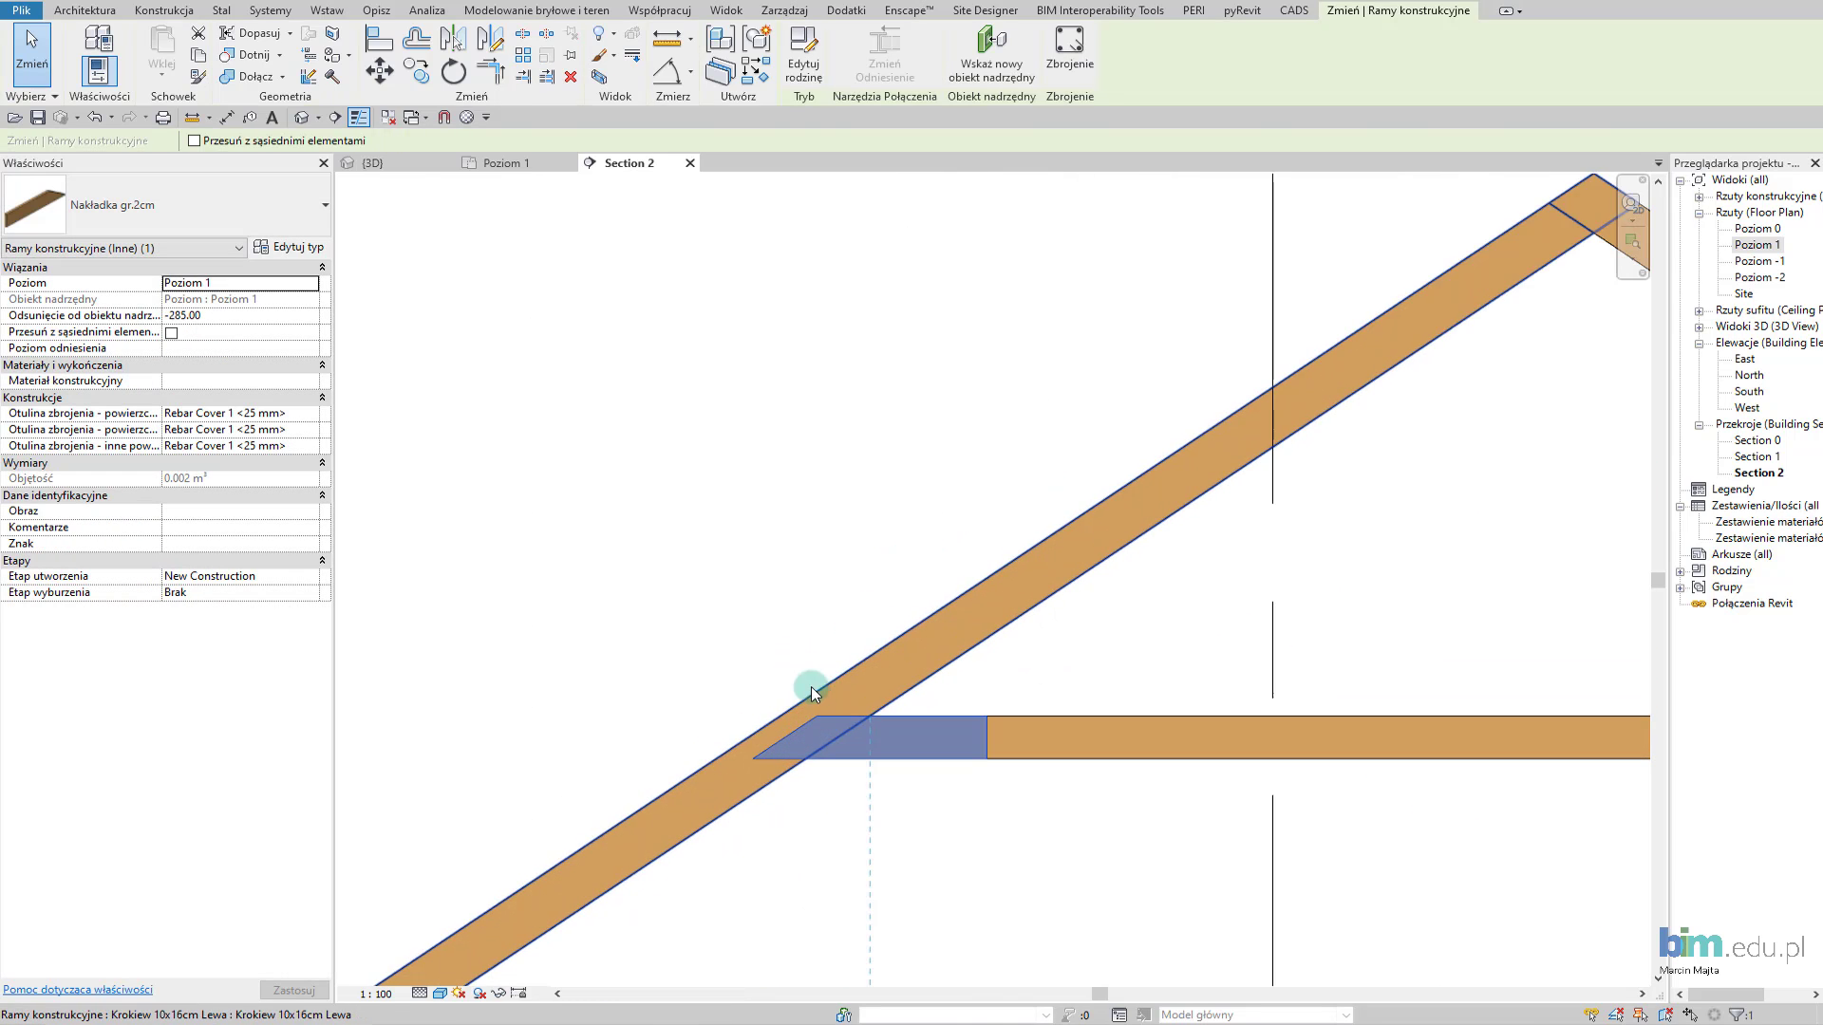
click(381, 88)
scroll(784, 788, up, 2)
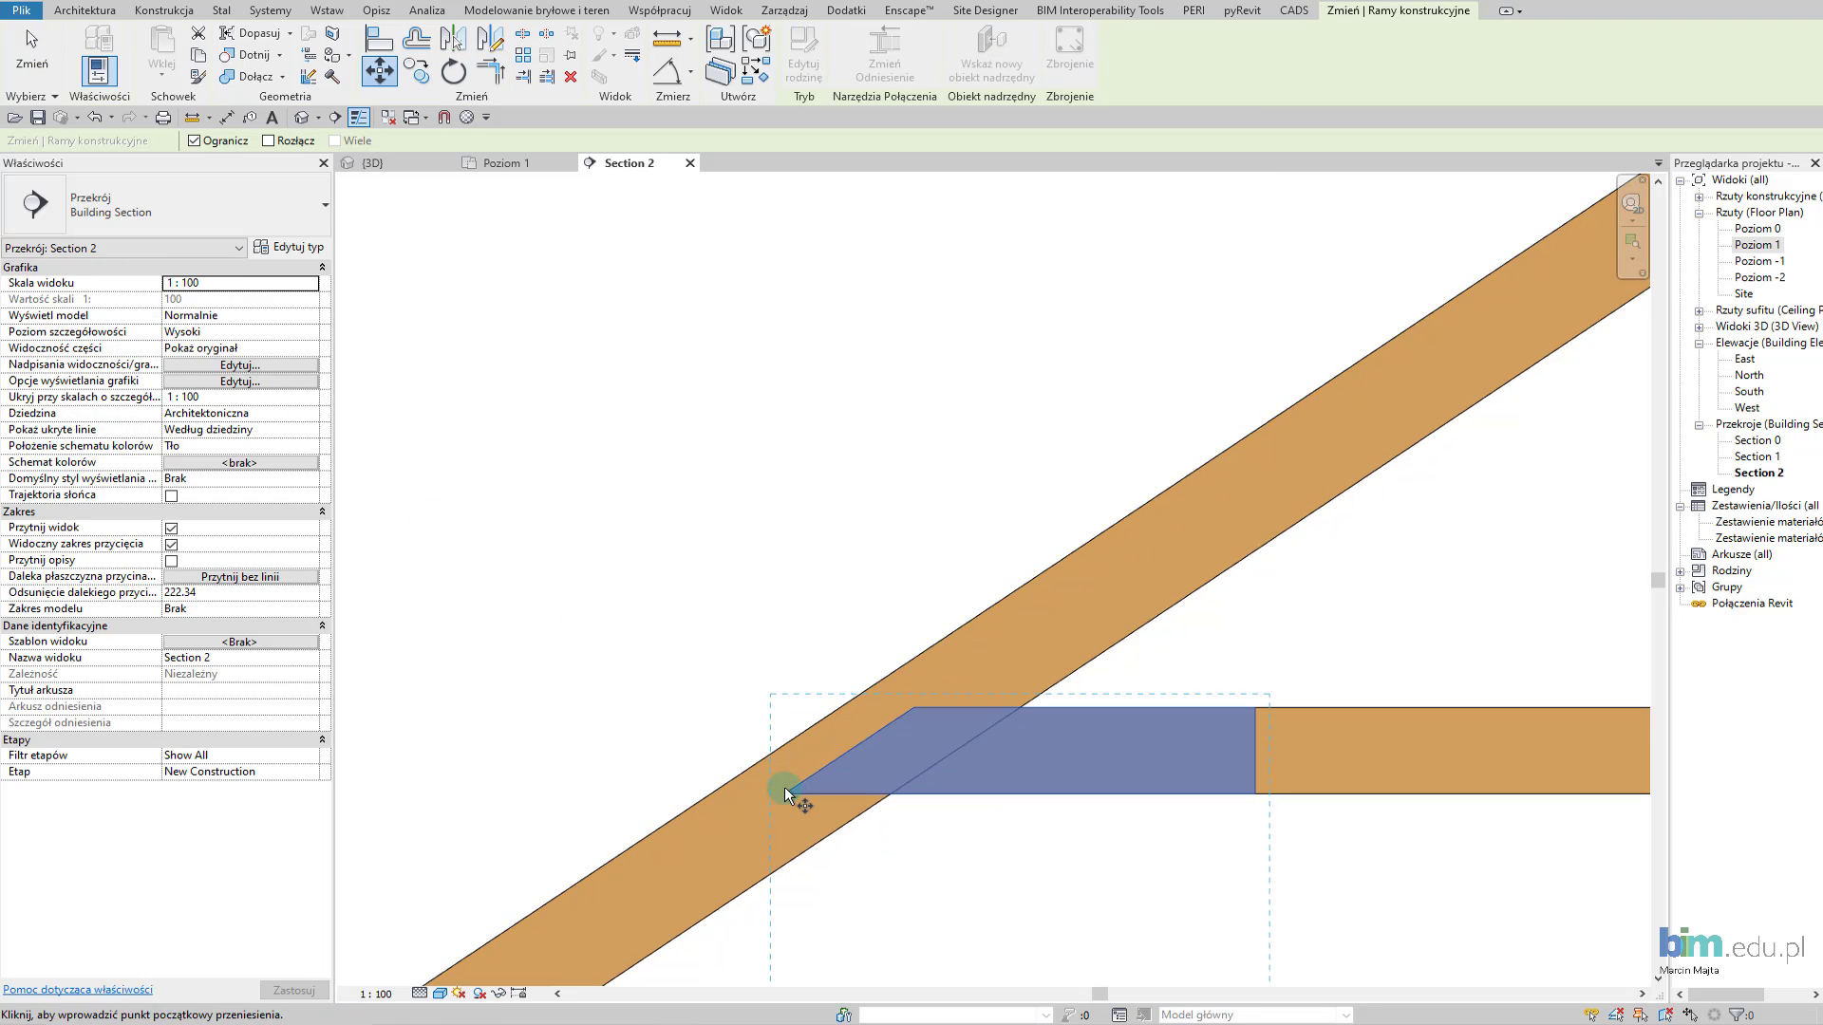
click(784, 790)
click(704, 750)
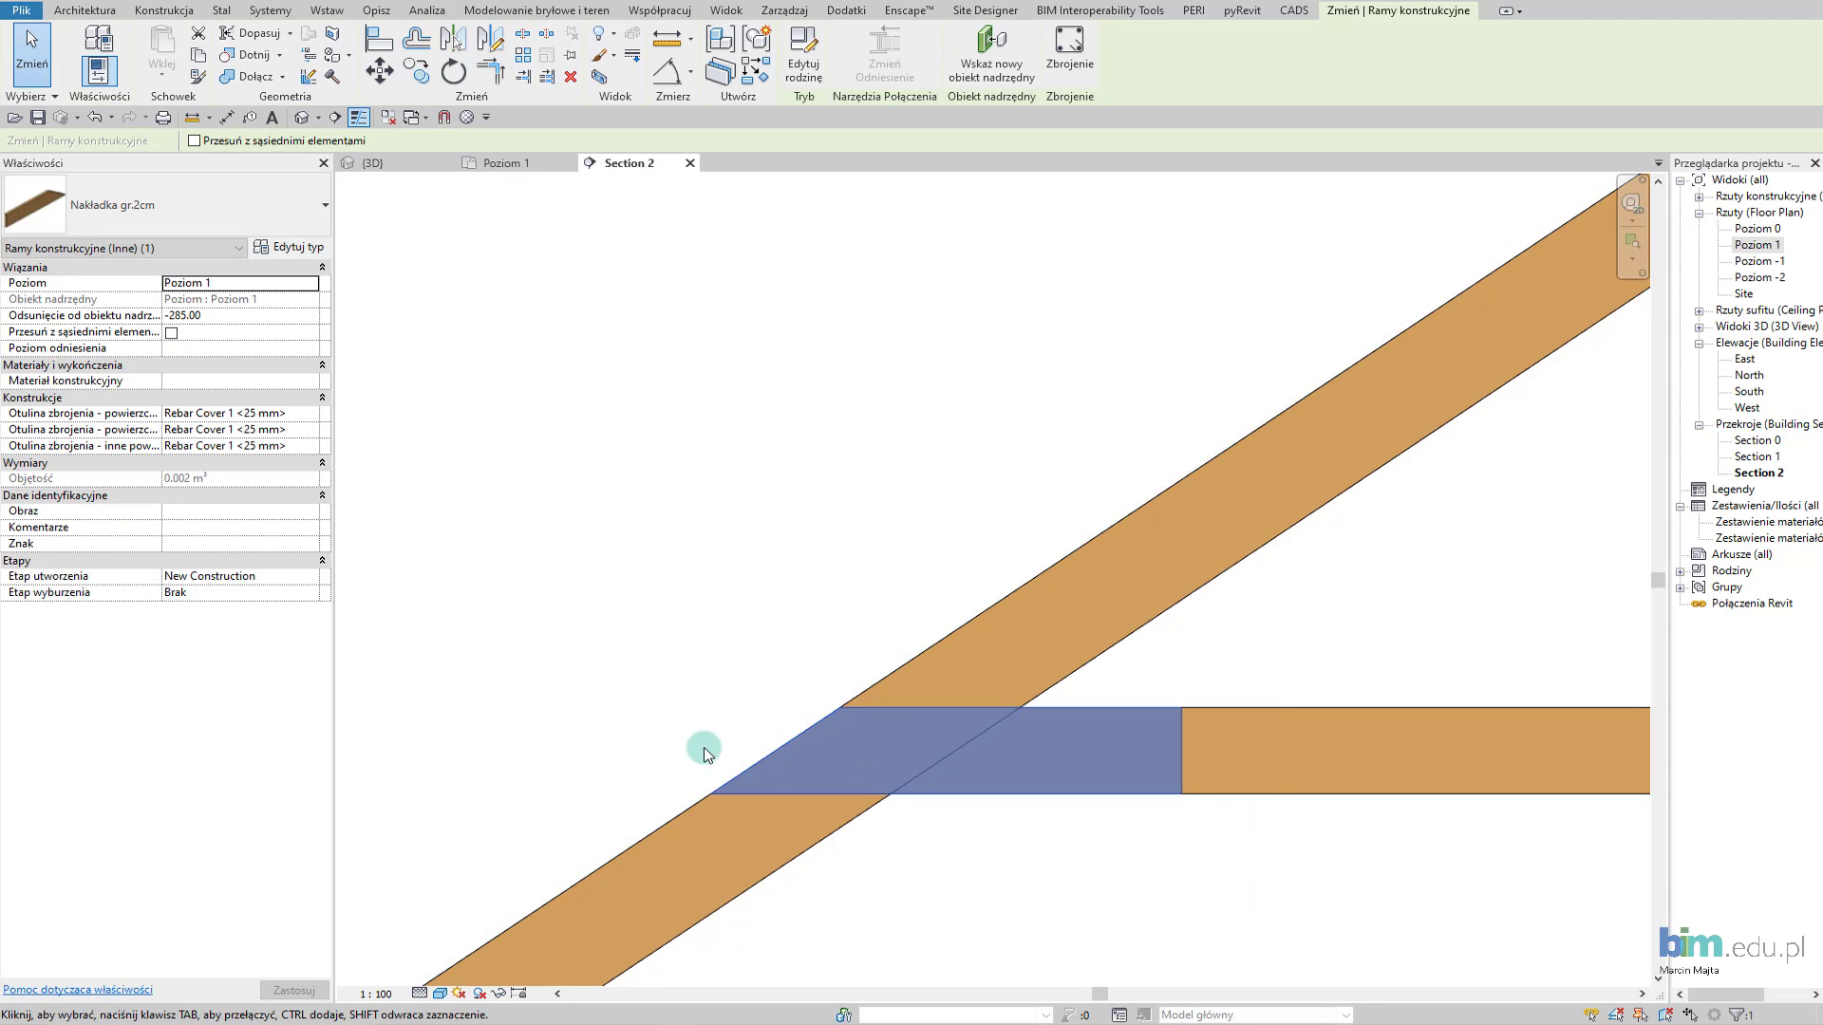
key(Escape)
click(402, 167)
Orbit to the left collar-tie joint and align the plate to the rafter face with AL.
shift+middle_drag(720, 544, 823, 643)
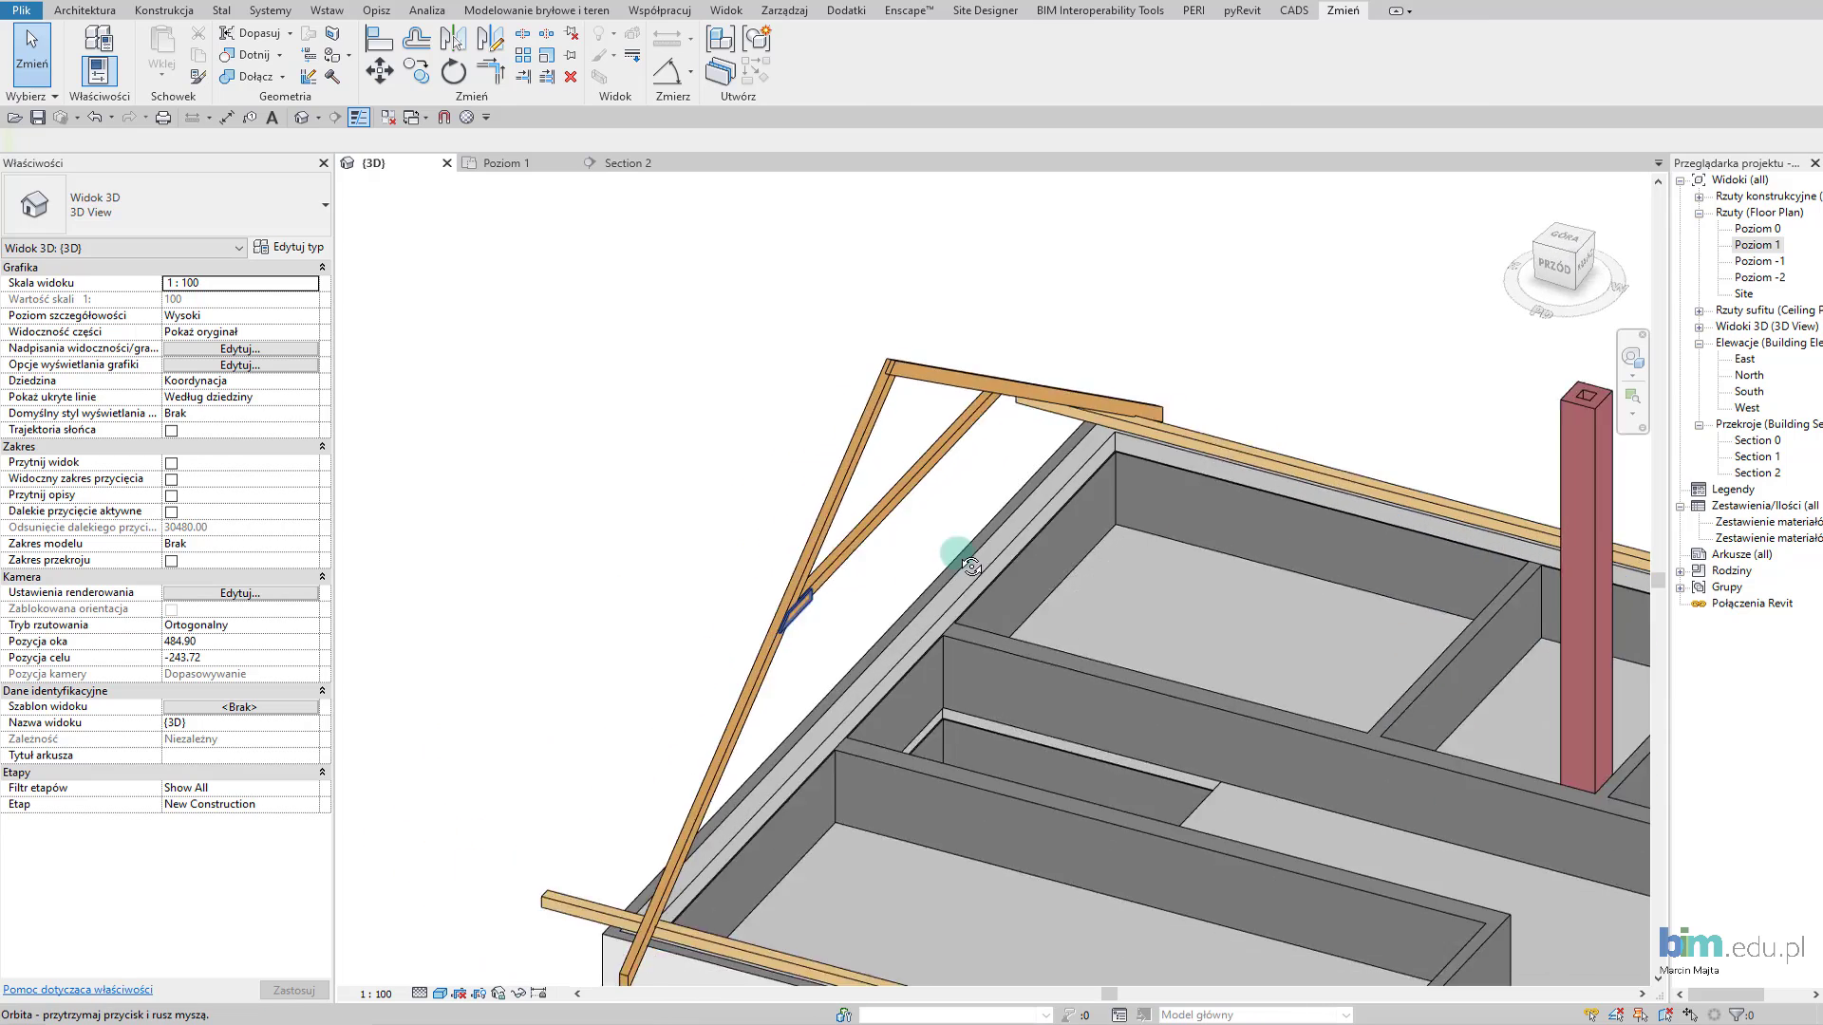
scroll(874, 567, up, 3)
shift+middle_drag(874, 567, 907, 491)
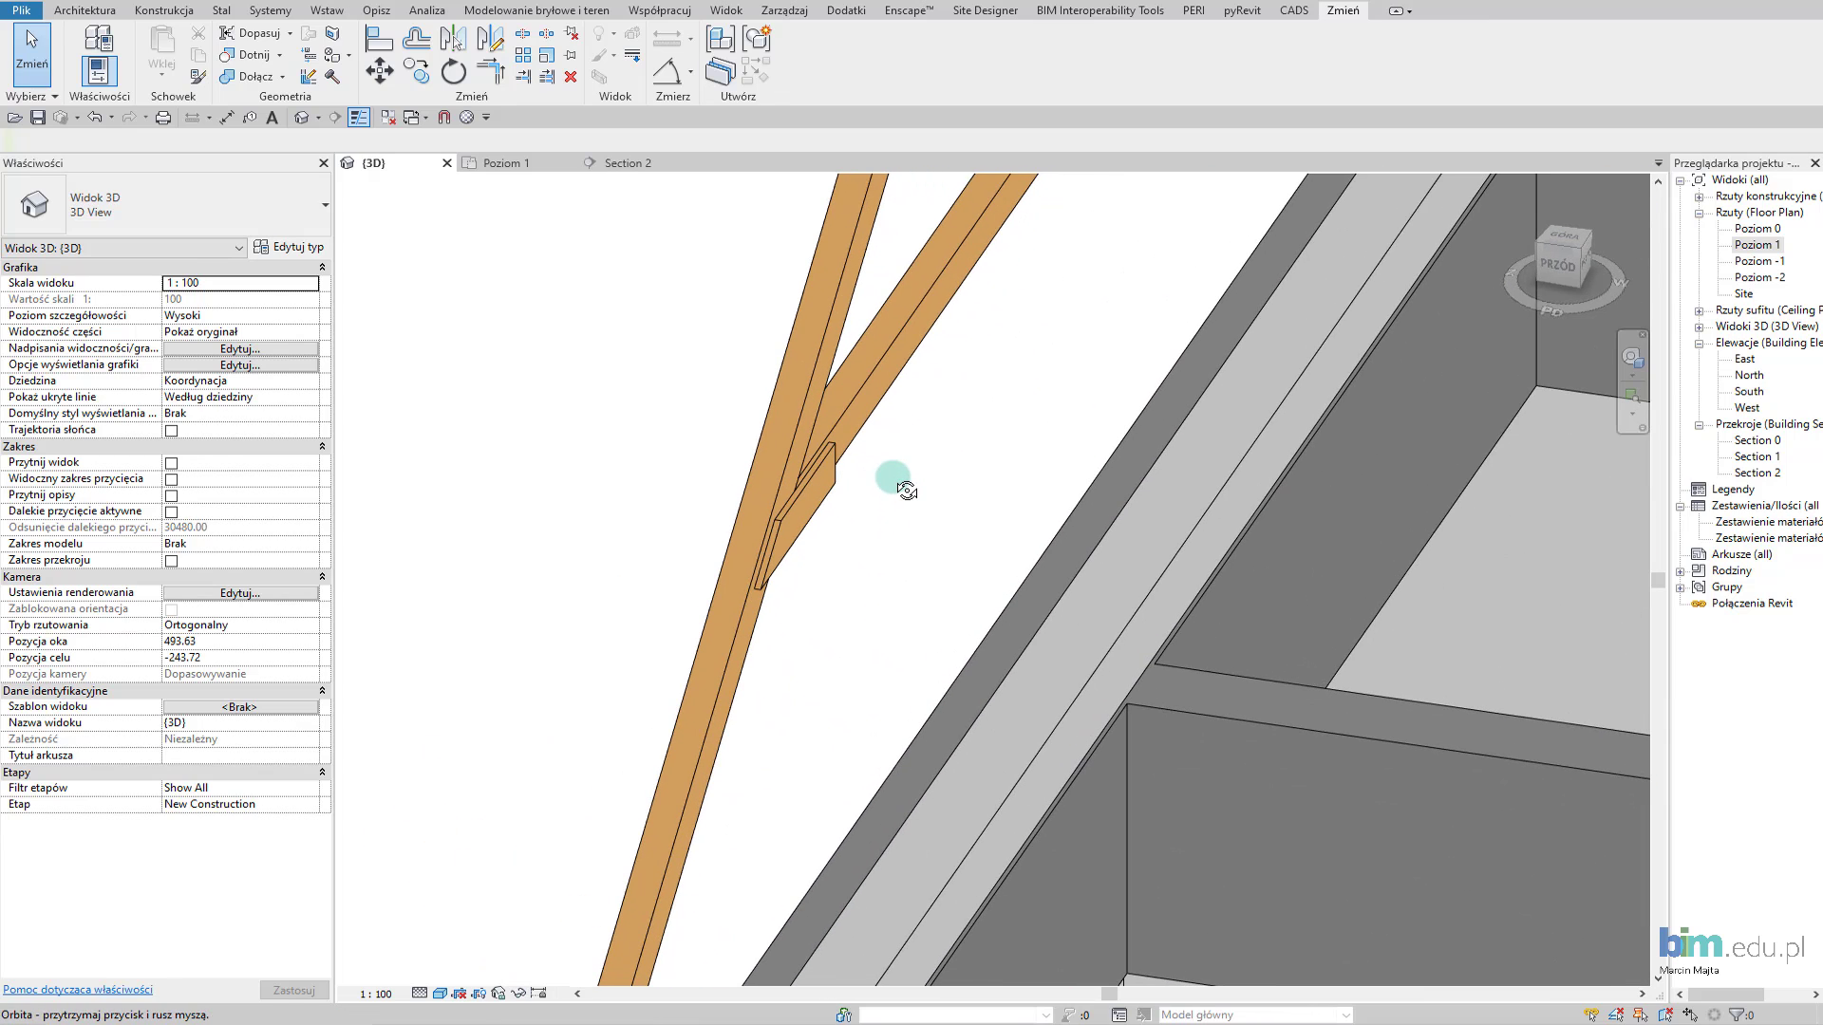
key(l)
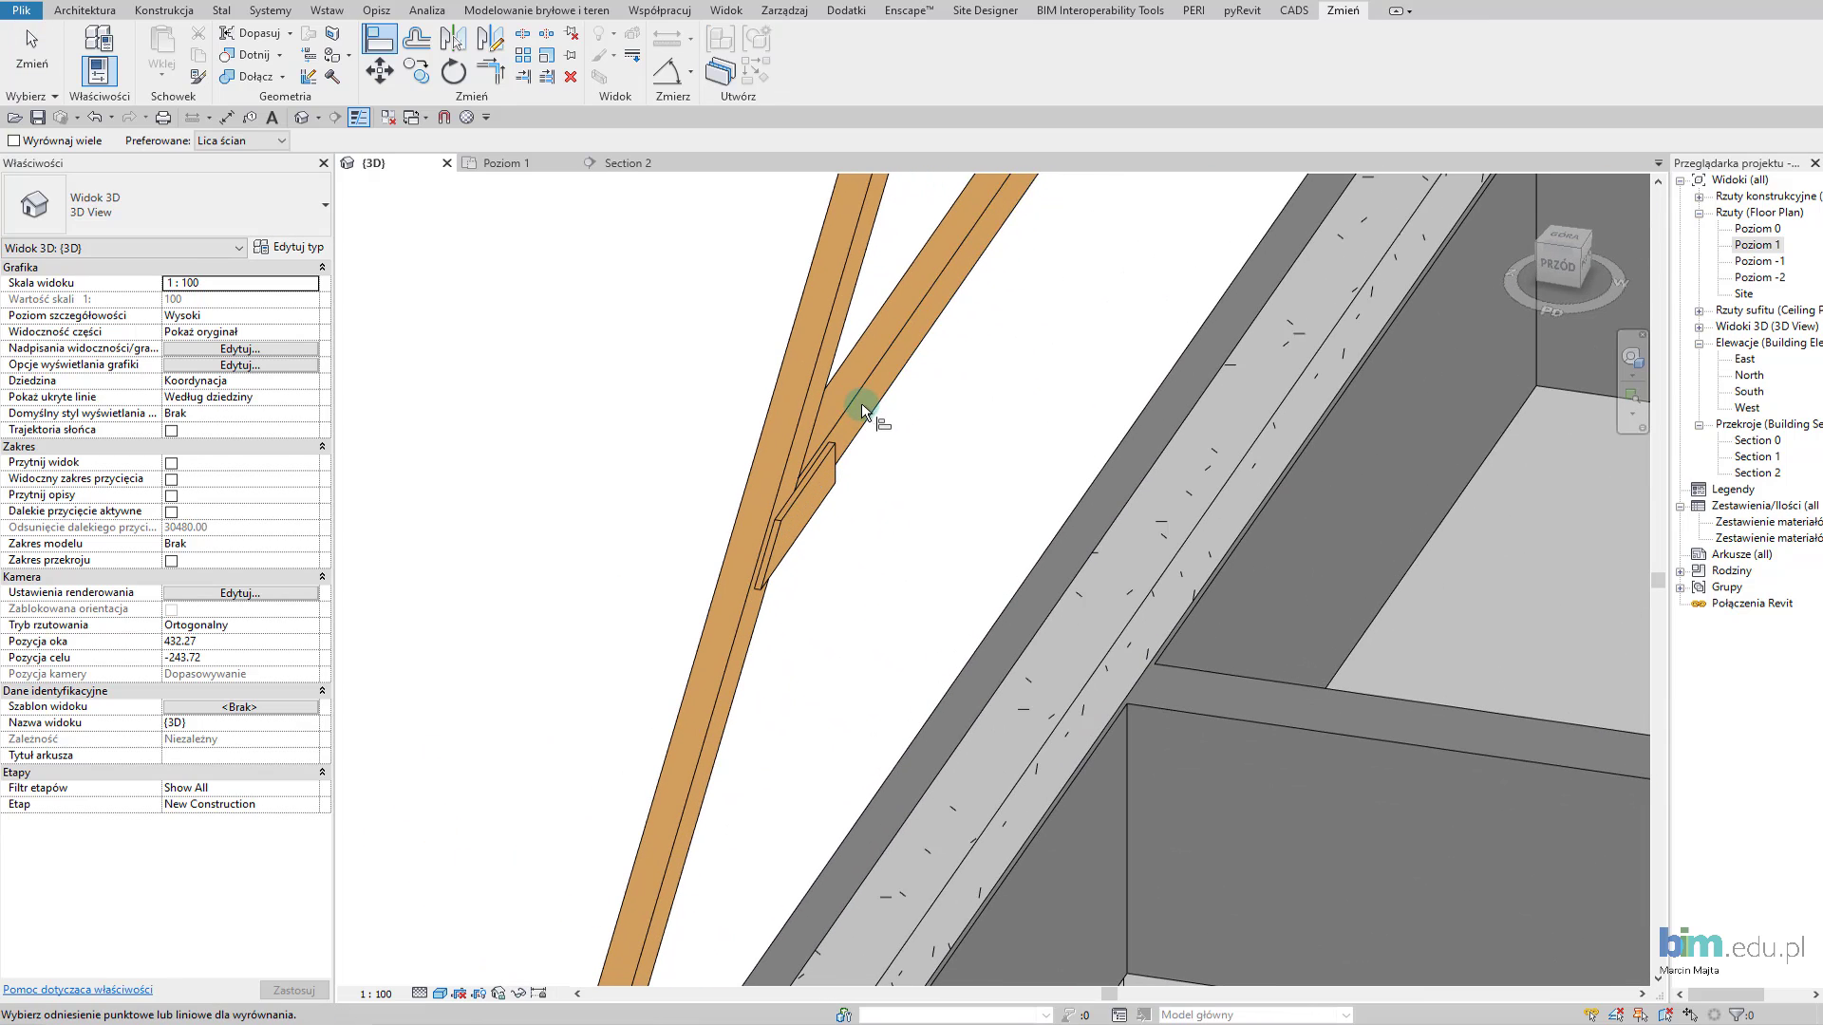
click(810, 452)
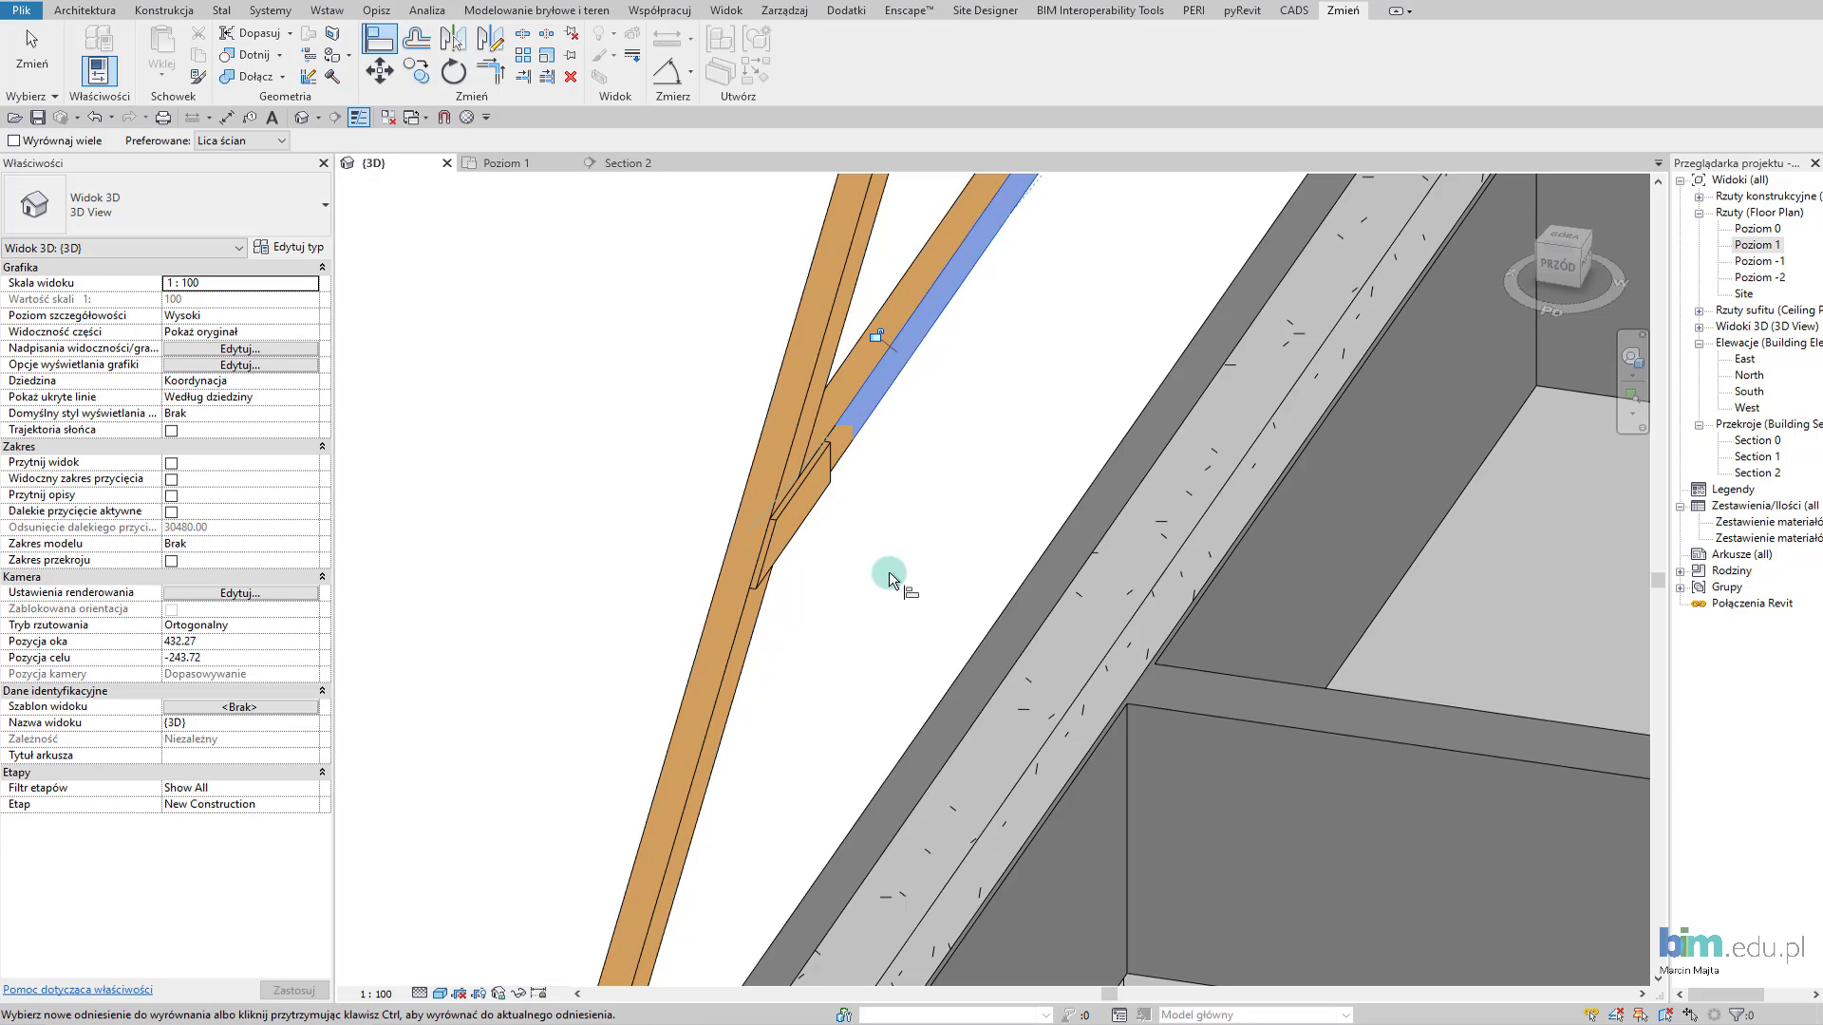
key(Escape)
Check the Poziom 1 plan, then zoom the 3D view out to the whole truss.
click(495, 162)
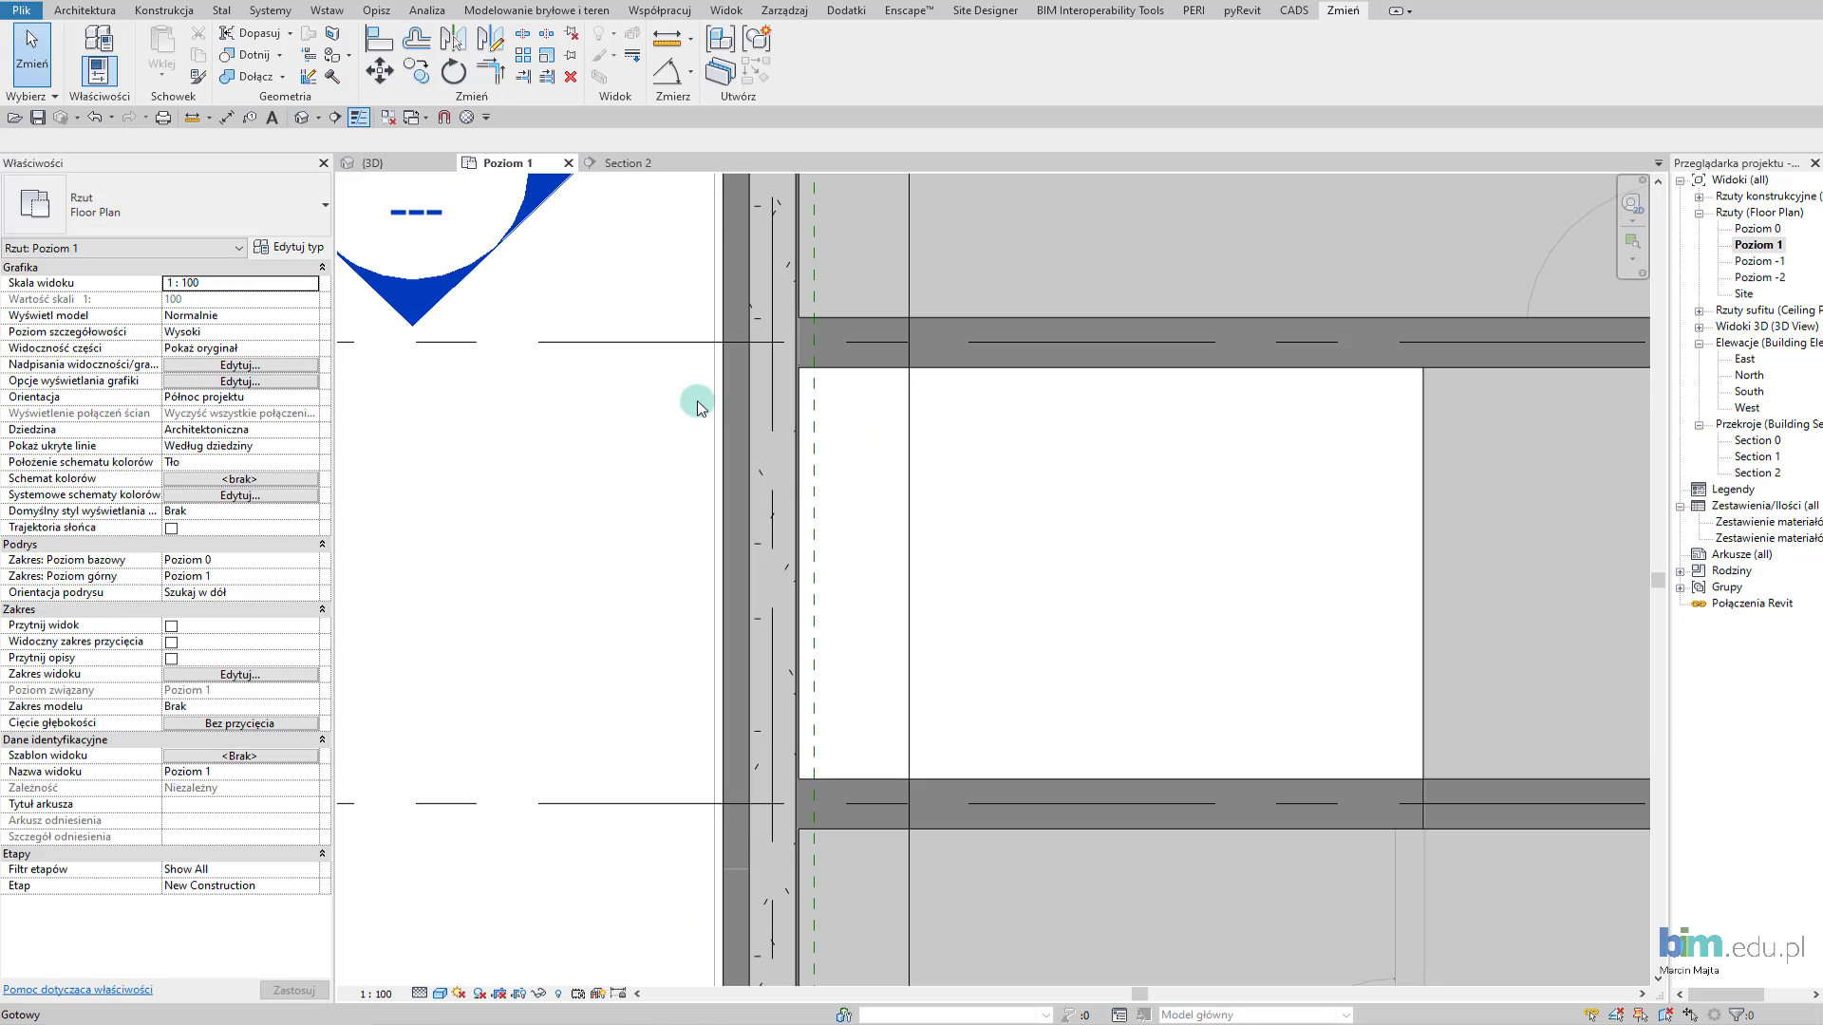
scroll(1046, 551, down, 3)
scroll(1096, 570, down, 3)
middle_drag(1096, 570, 969, 565)
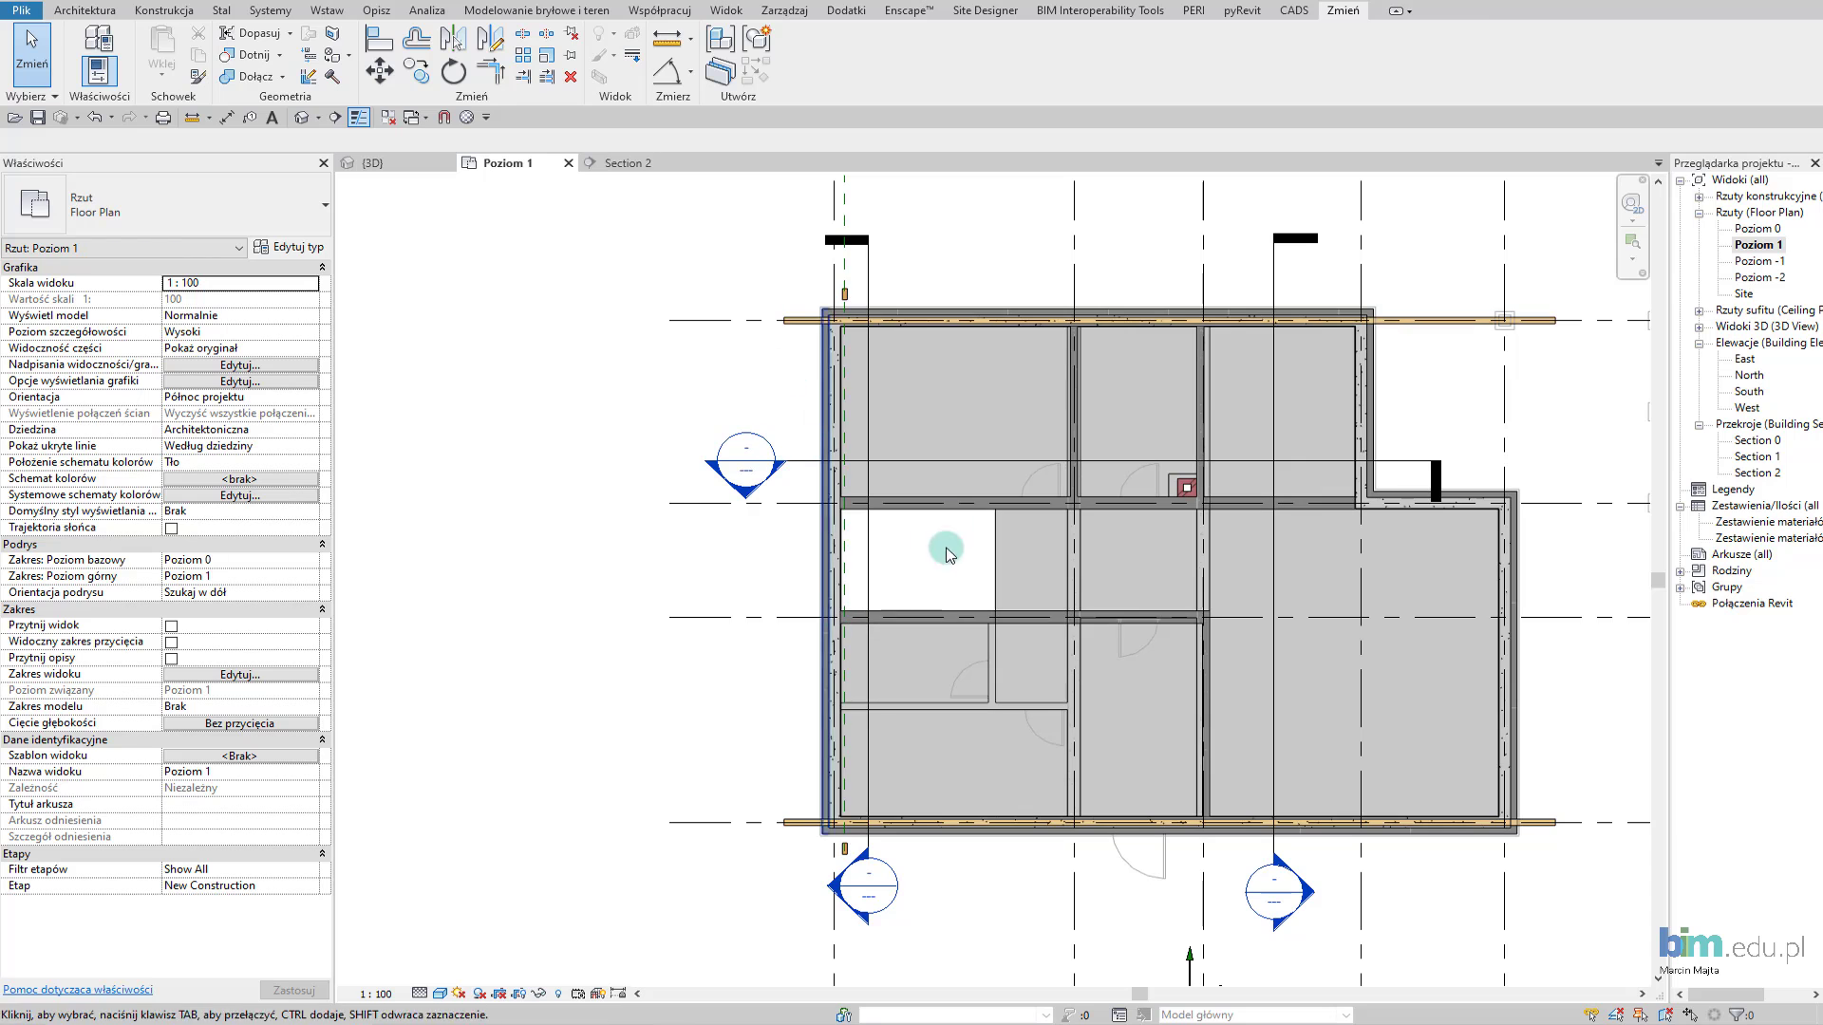
click(379, 167)
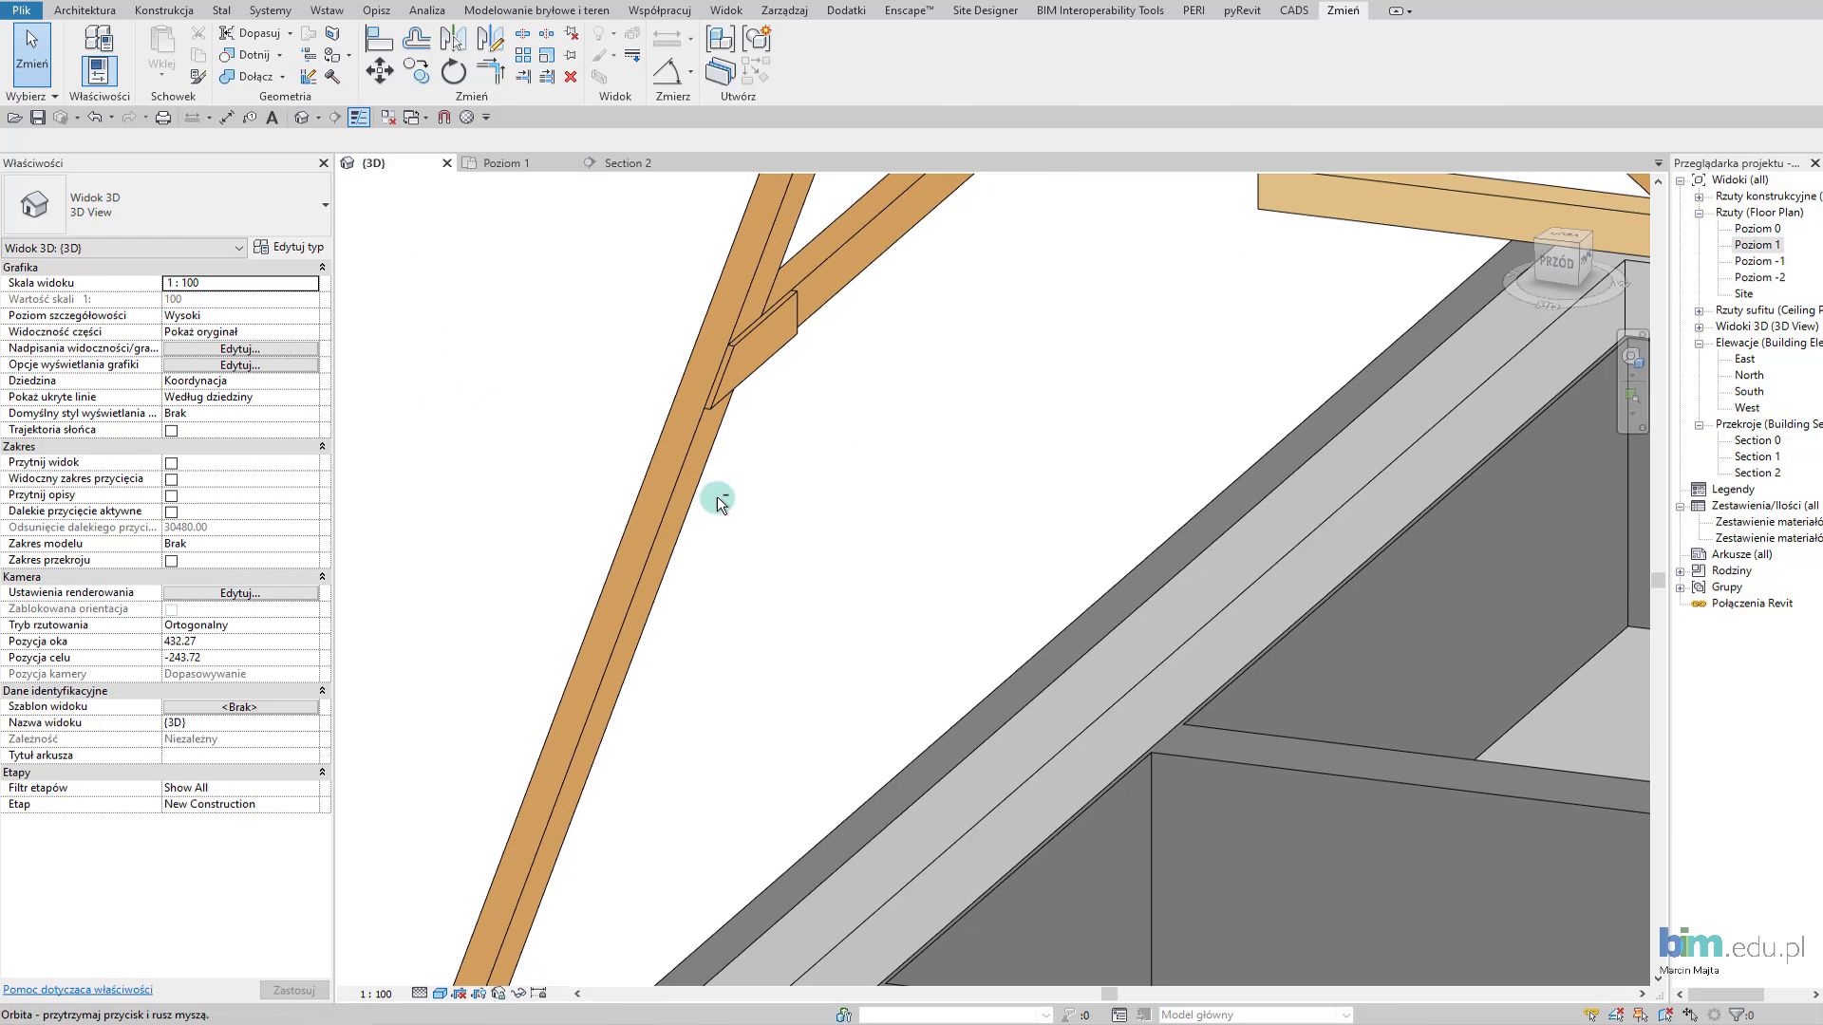
scroll(603, 826, down, 3)
scroll(778, 617, down, 2)
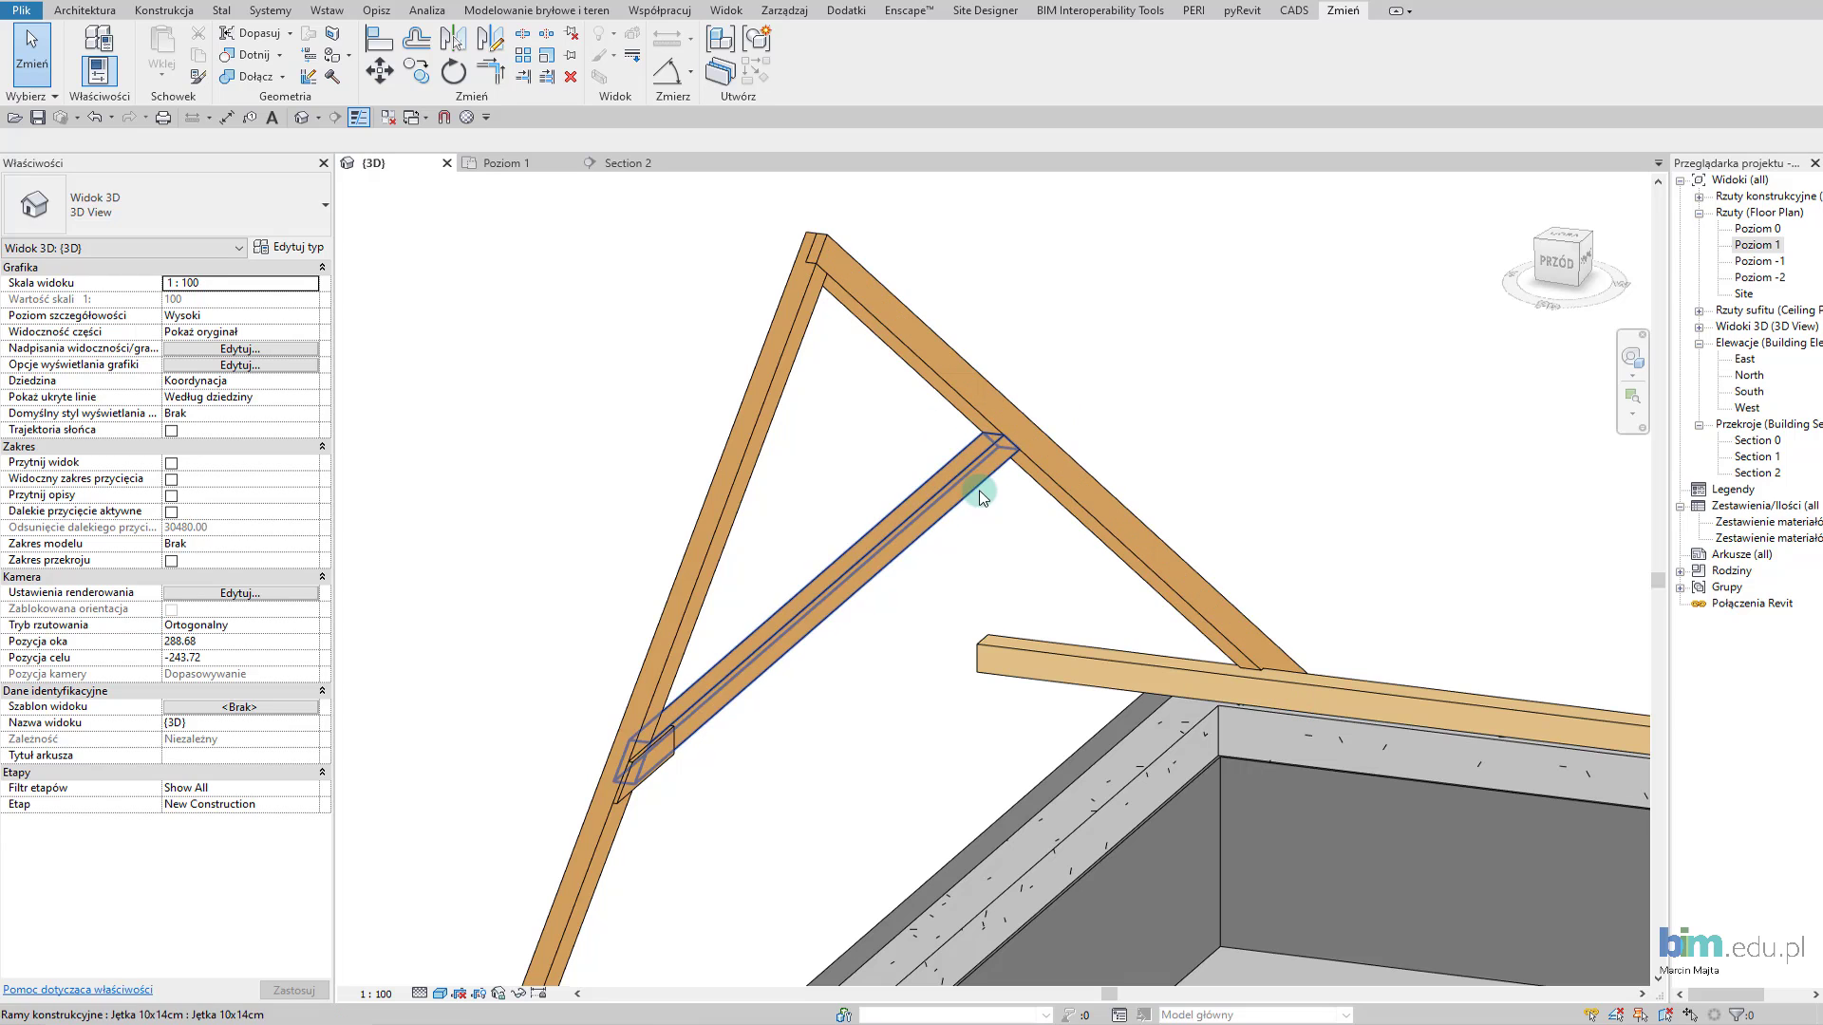
scroll(857, 742, down, 2)
middle_drag(880, 787, 943, 685)
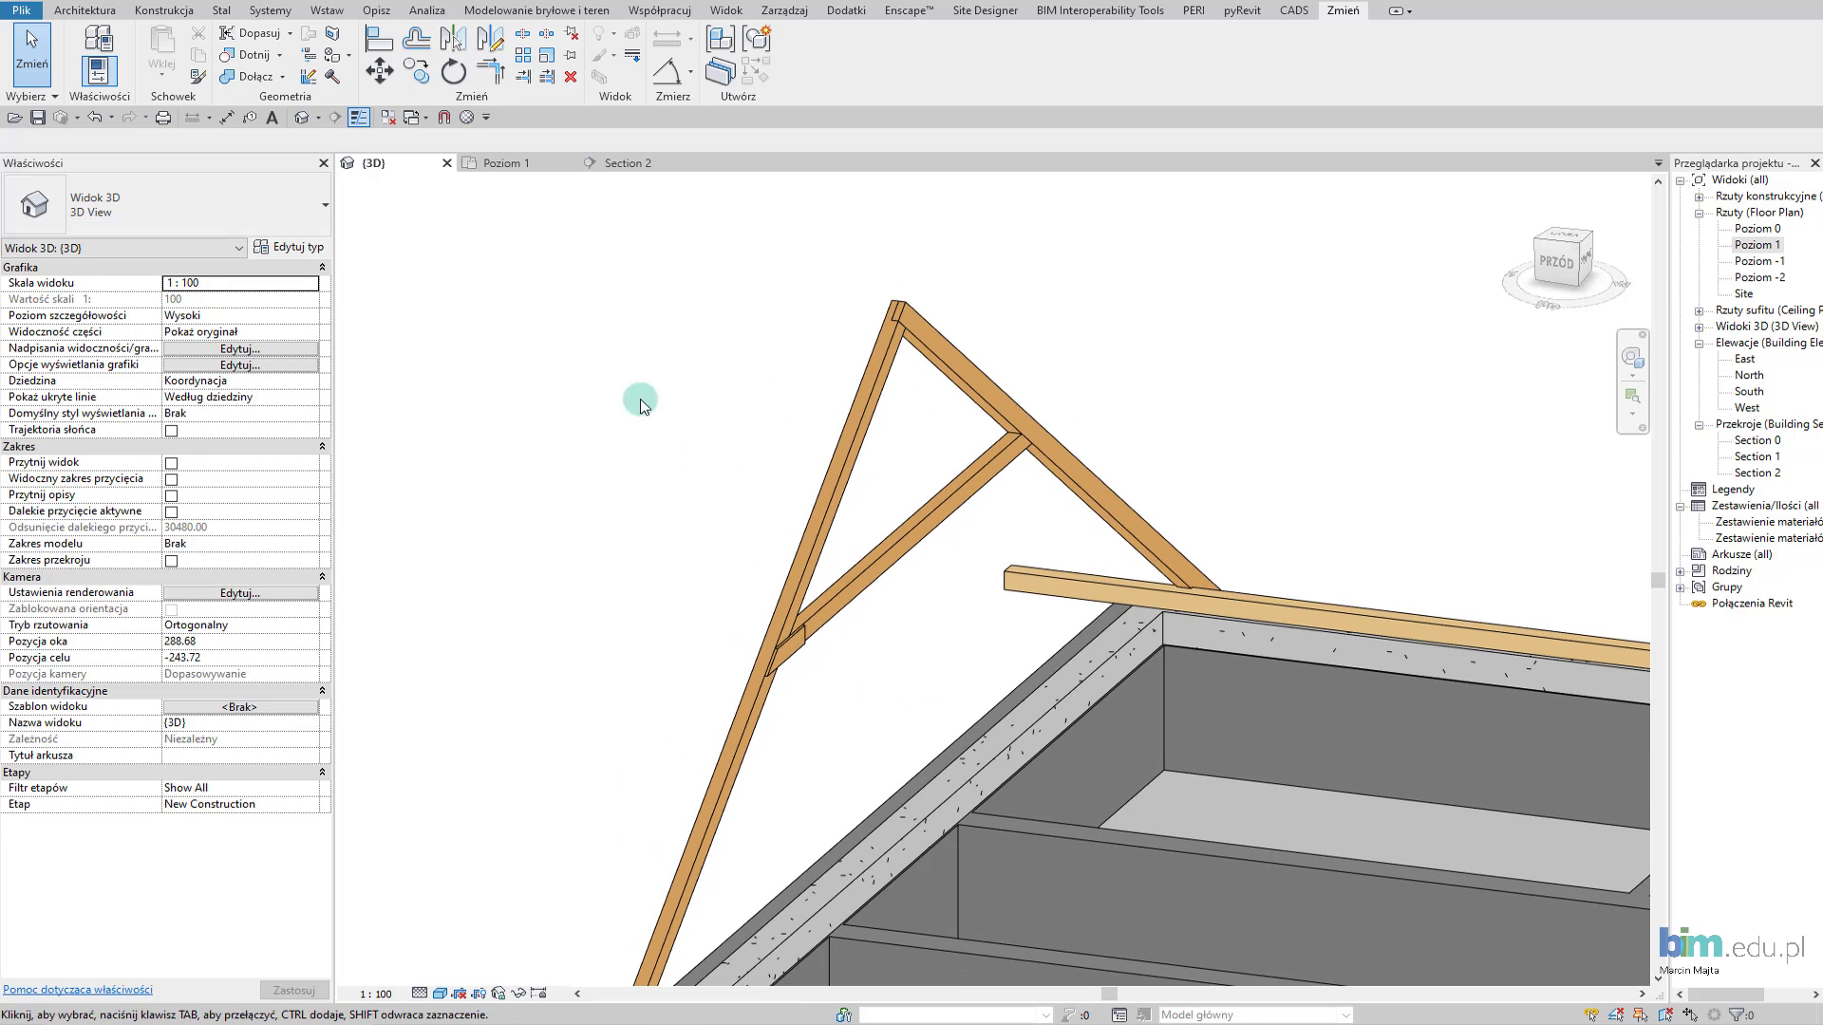
Give the Poziom 1 plan a view range with top offset 380 and cut plane 370.
click(471, 163)
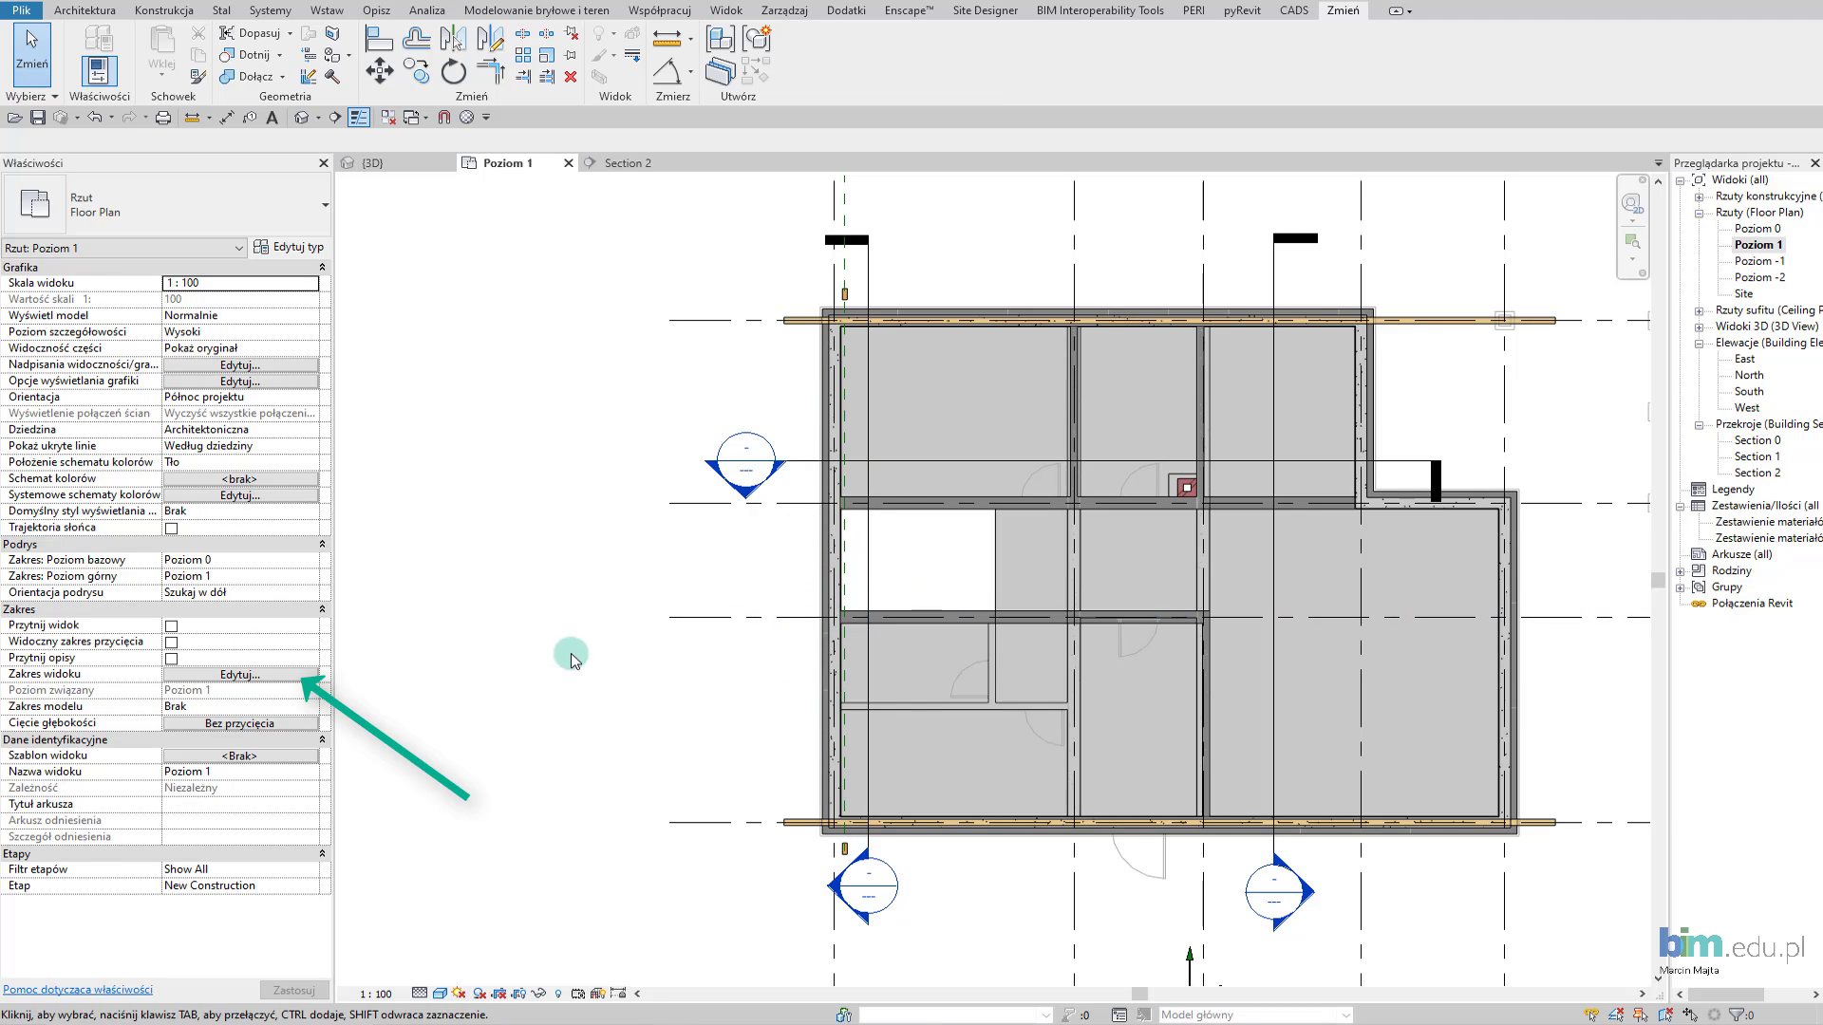
click(253, 673)
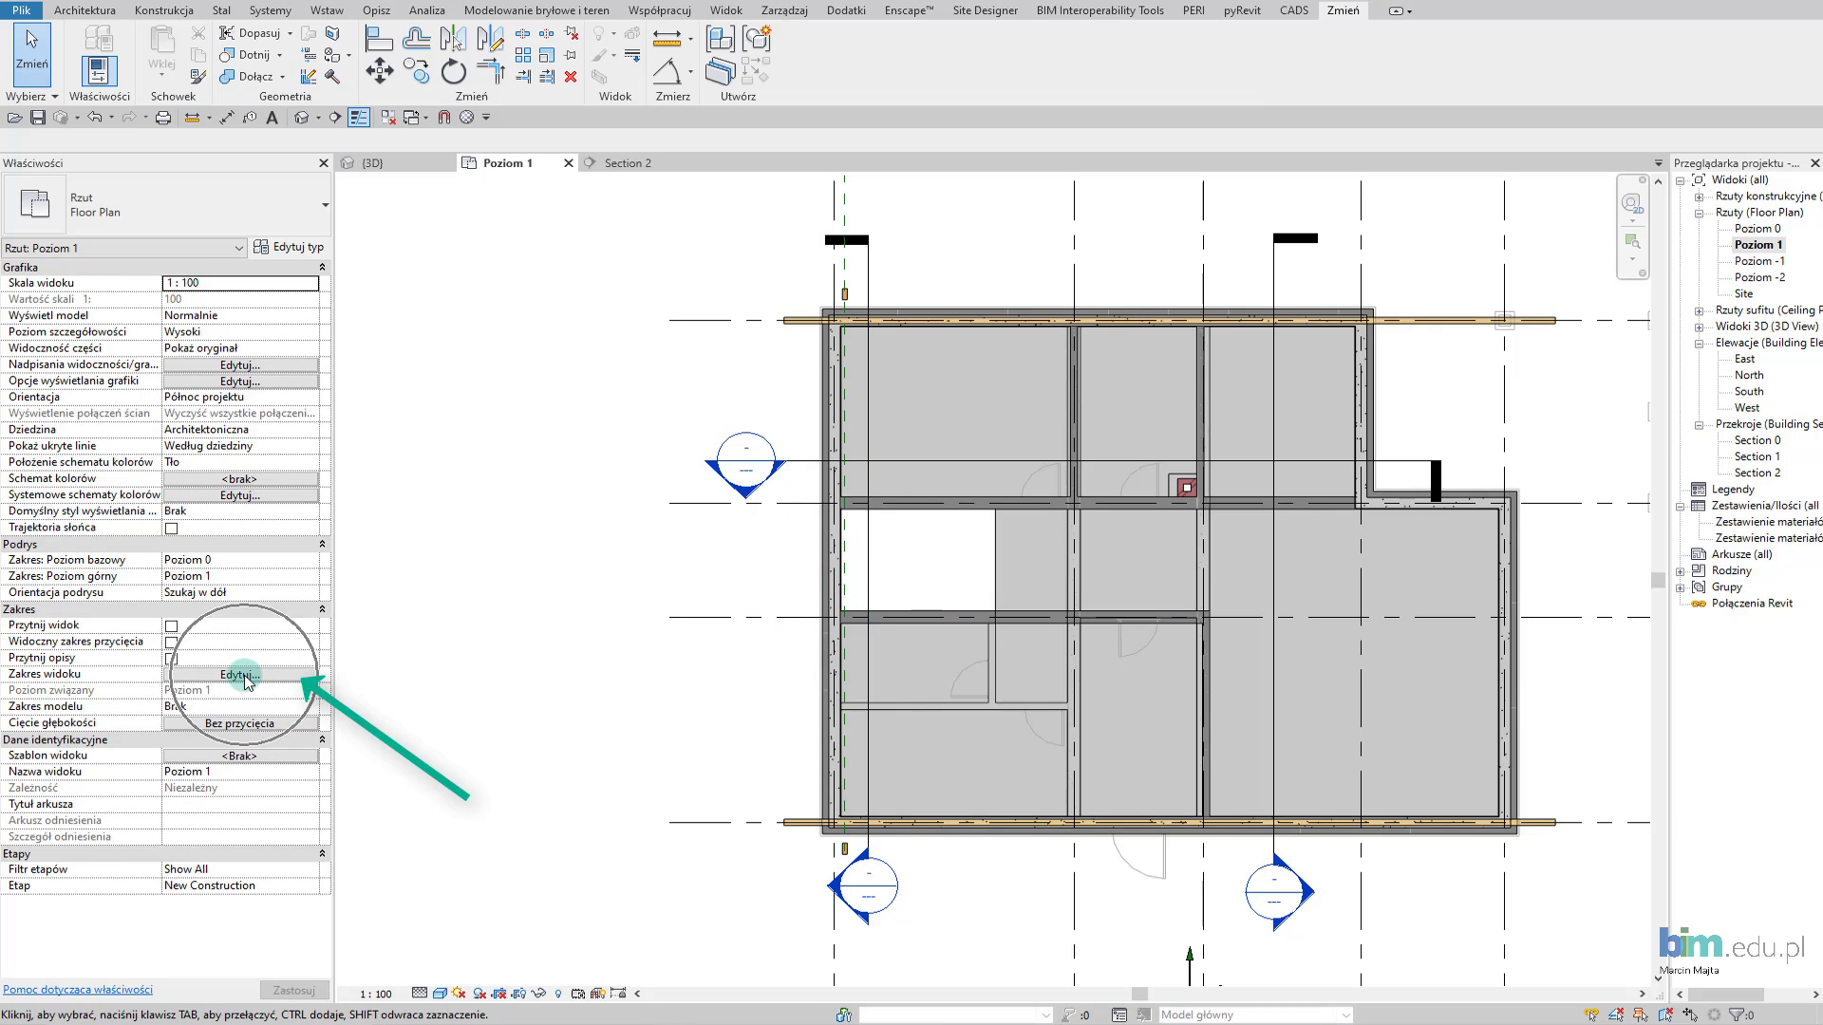
double_click(537, 244)
text(370)
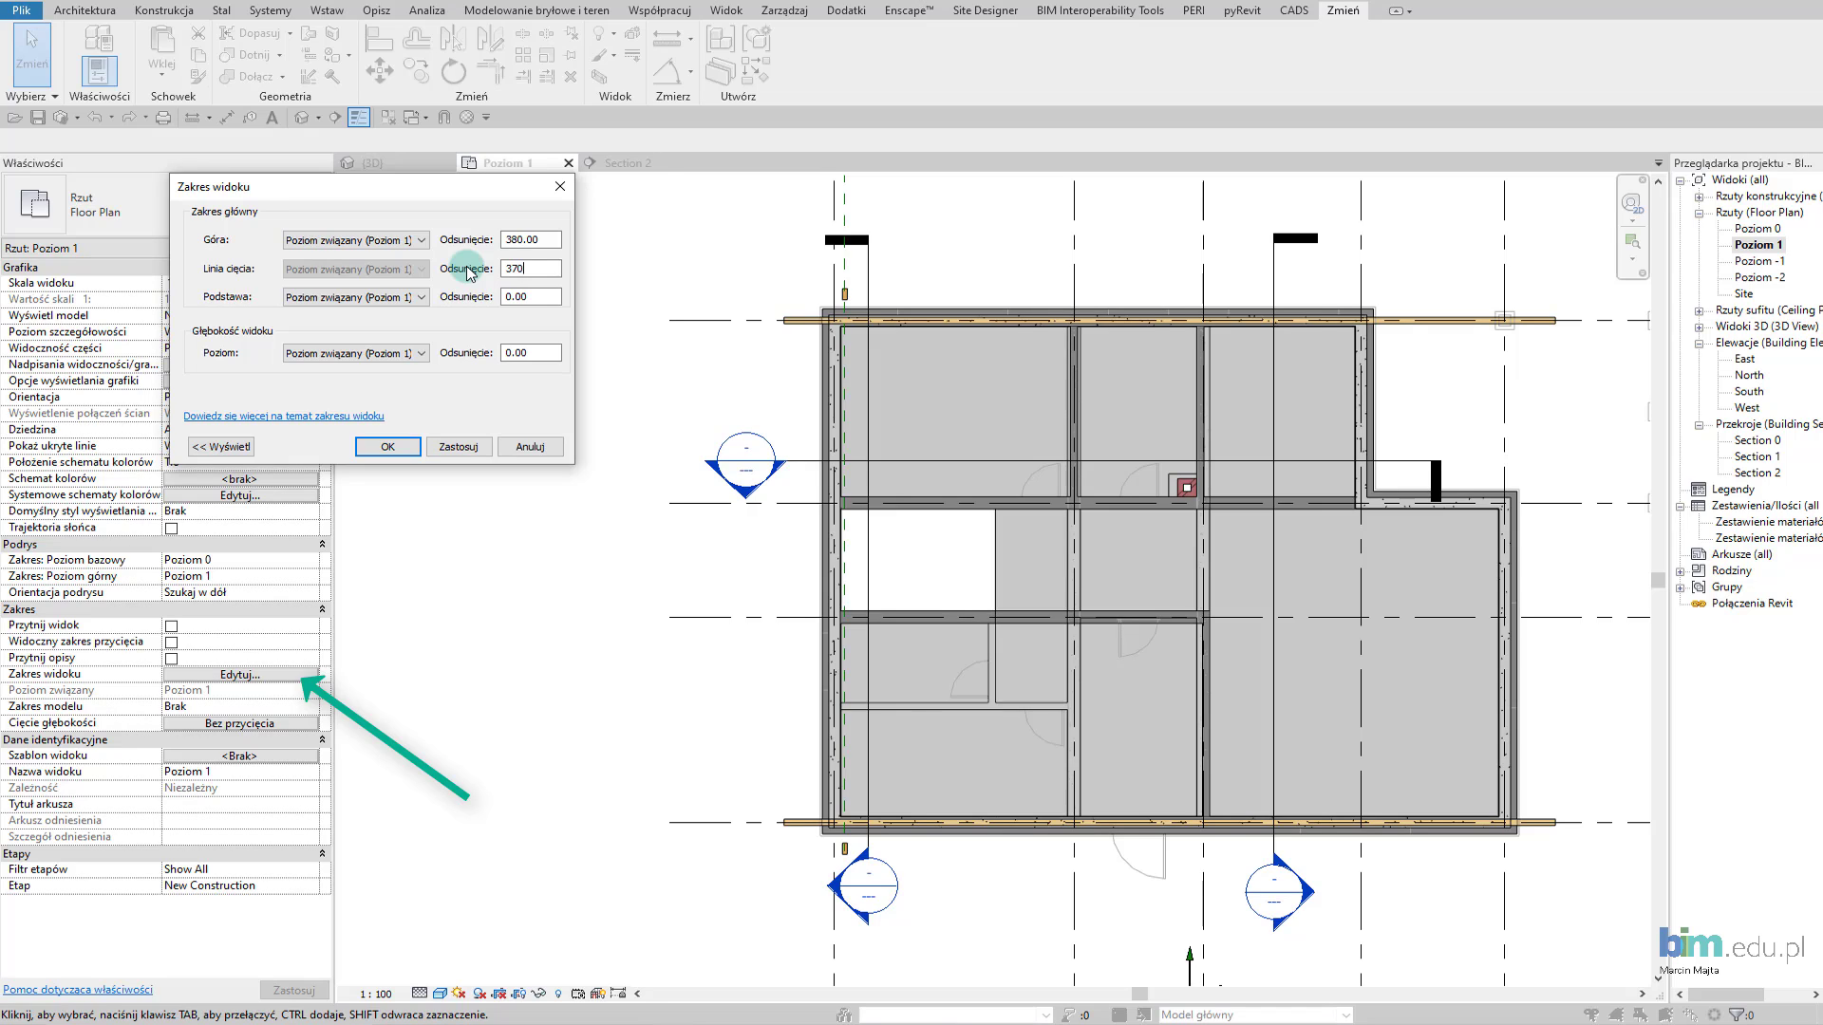
click(459, 447)
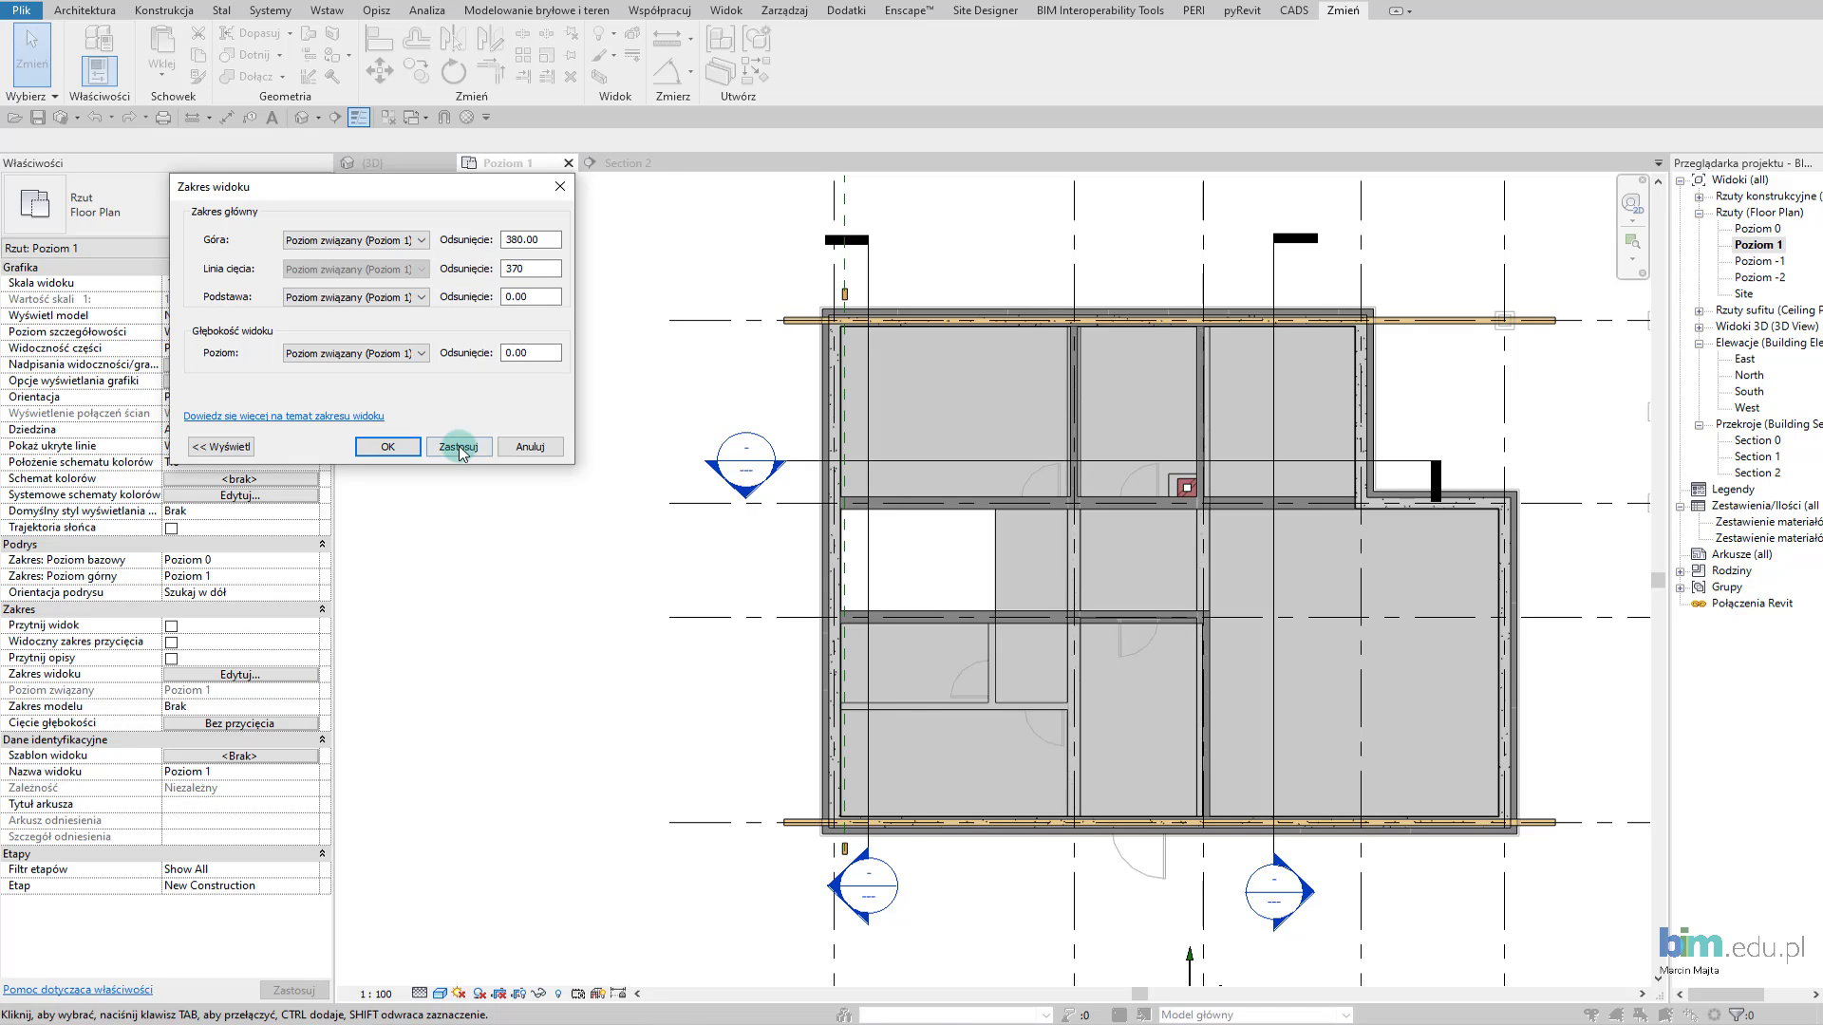
click(403, 452)
scroll(835, 694, up, 3)
scroll(863, 670, up, 2)
Copy the Nakładka plate to the opposite side of the collar tie in plan.
scroll(881, 670, up, 2)
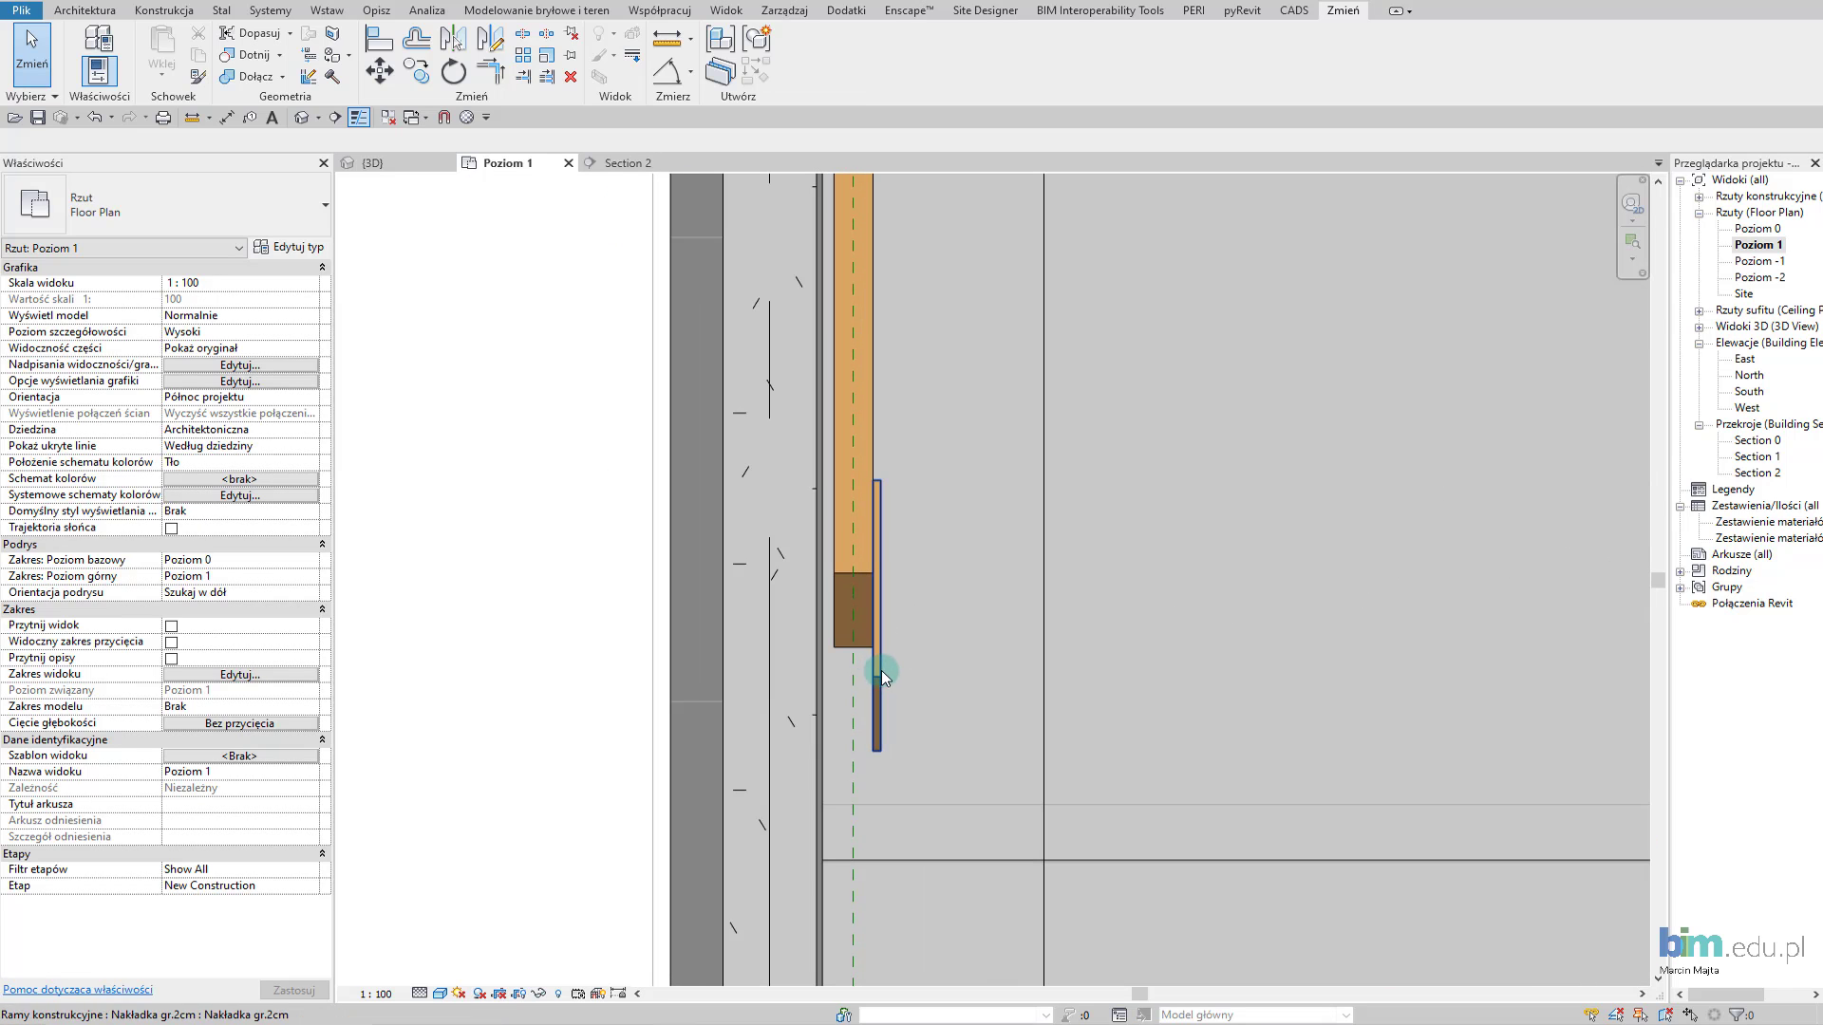
click(883, 672)
click(424, 83)
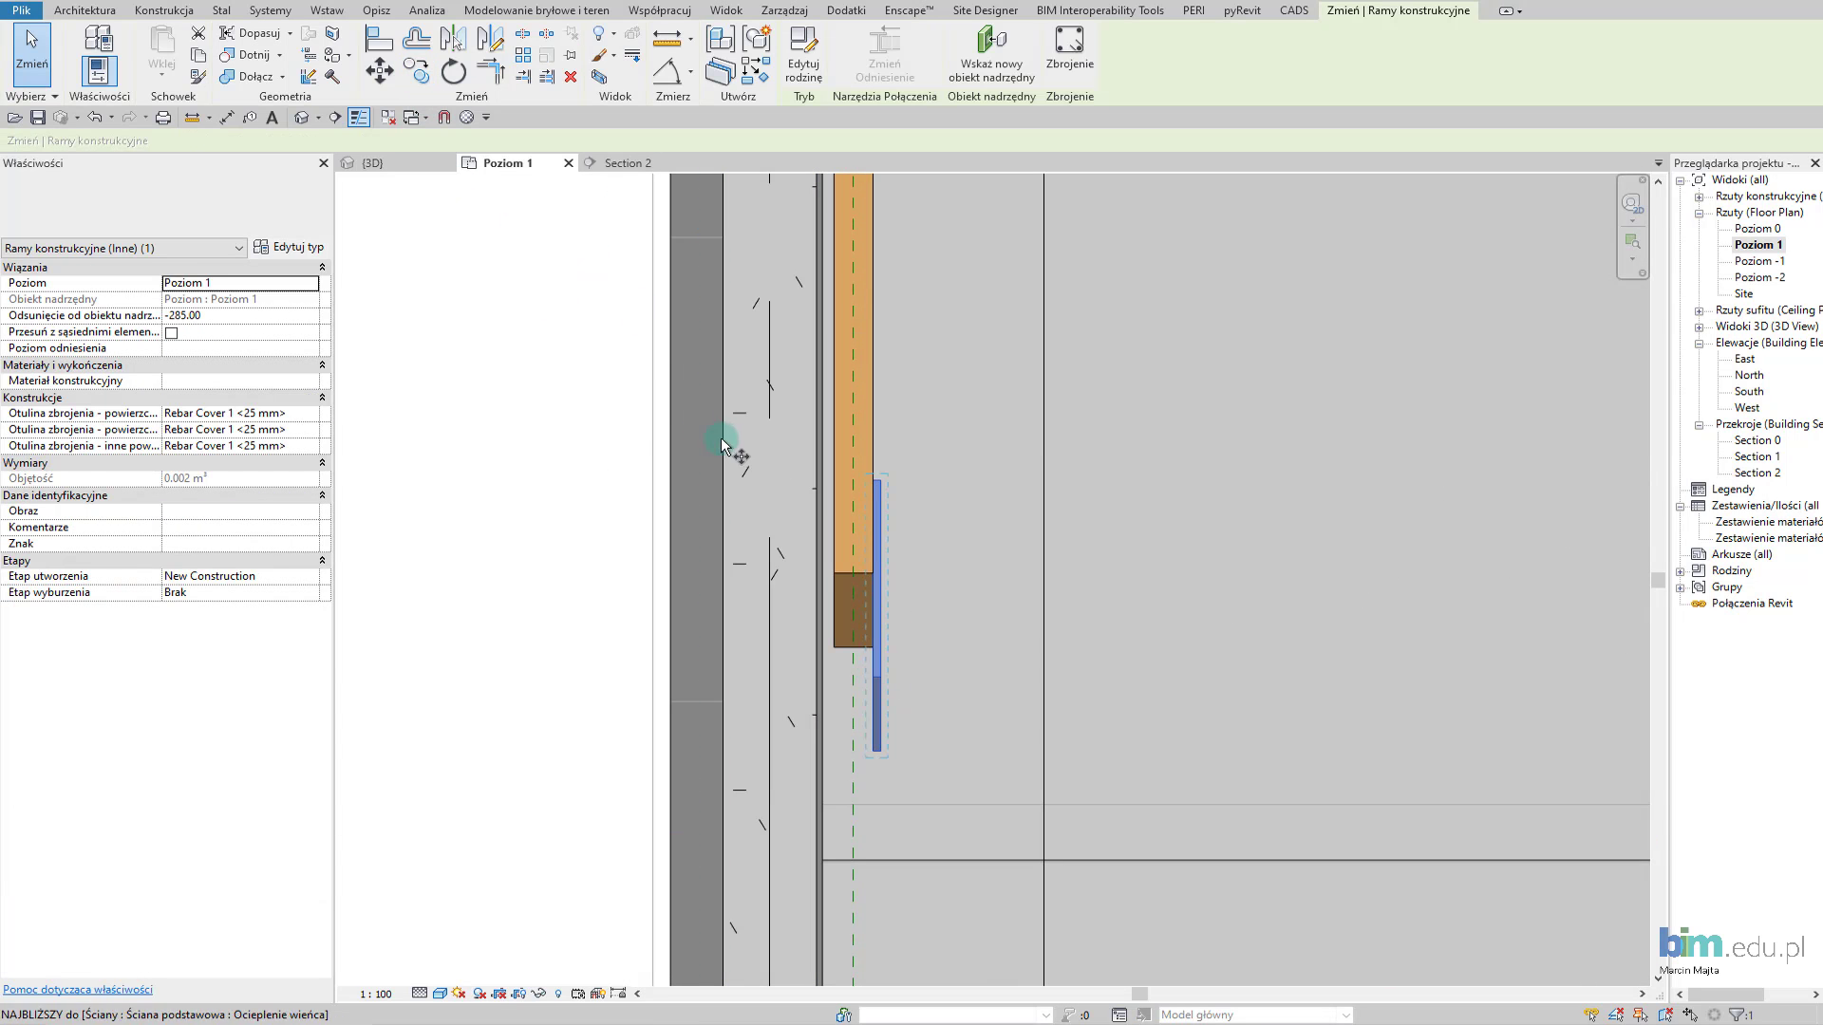
scroll(835, 465, up, 2)
click(908, 477)
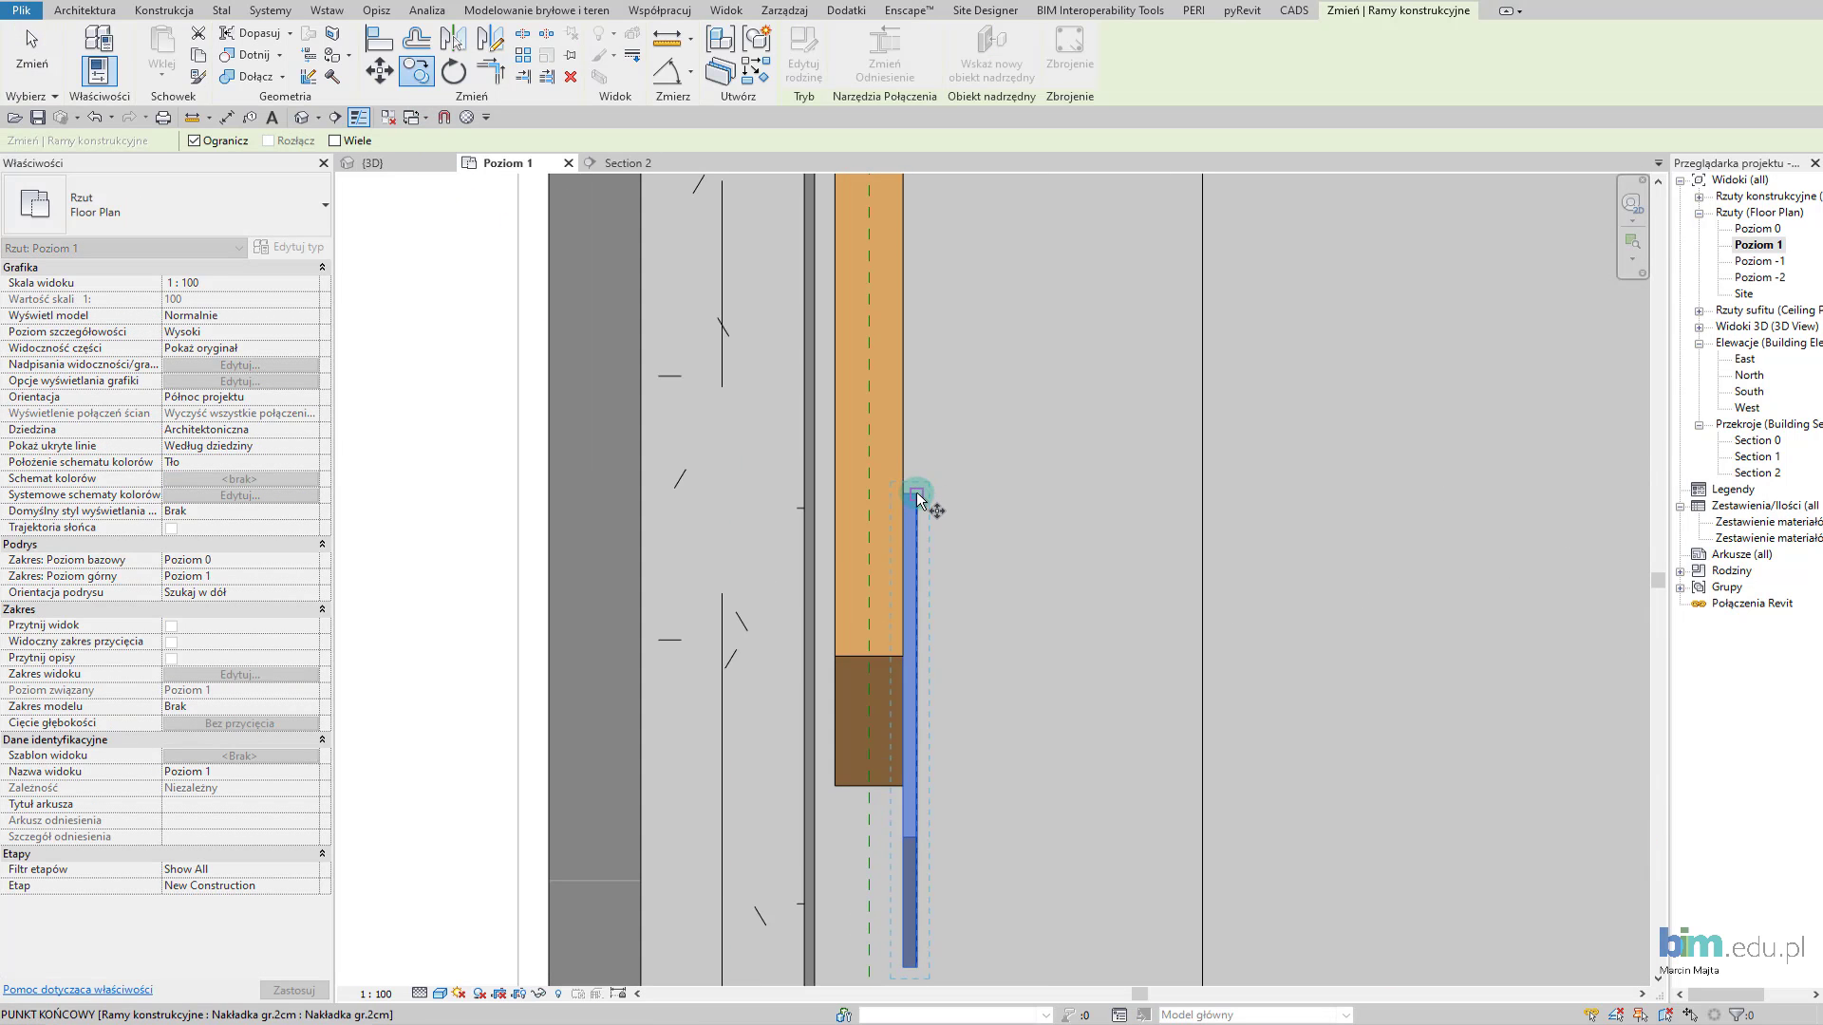
click(835, 492)
scroll(835, 493, down, 2)
scroll(835, 493, down, 2)
key(Escape)
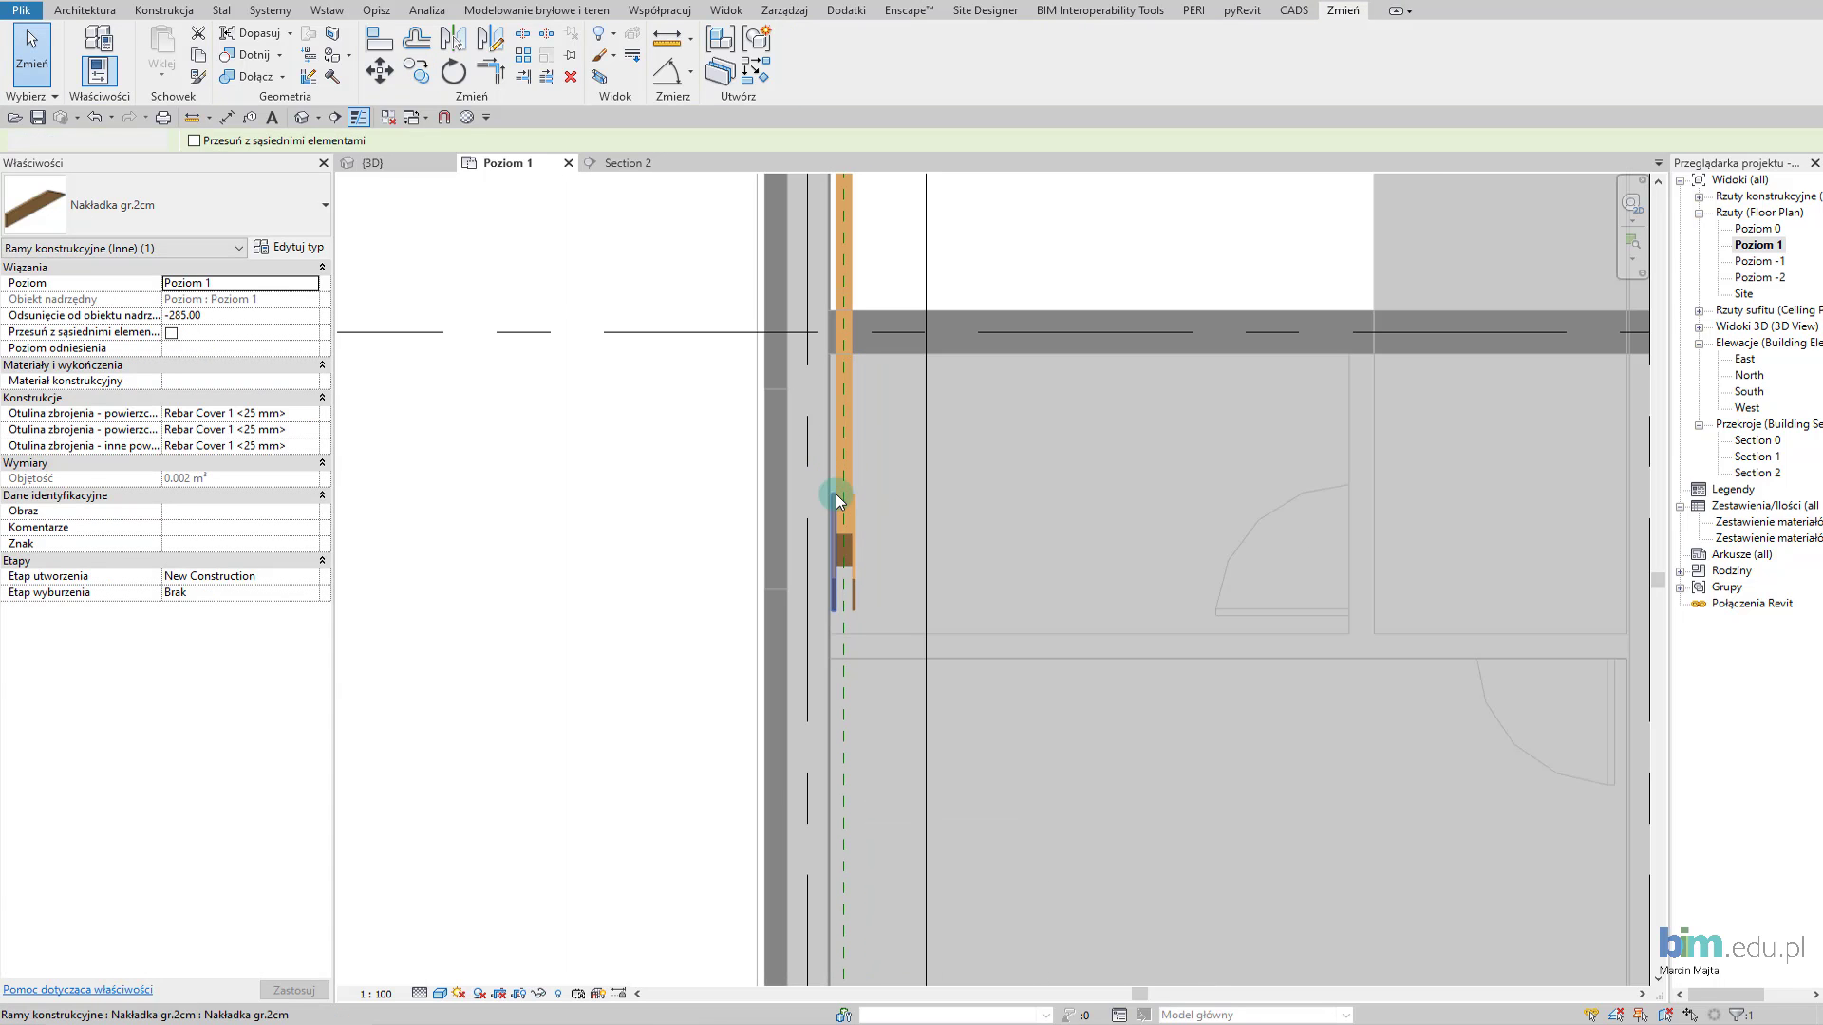
Select both overlay plates and bring up Section 2.
click(834, 572)
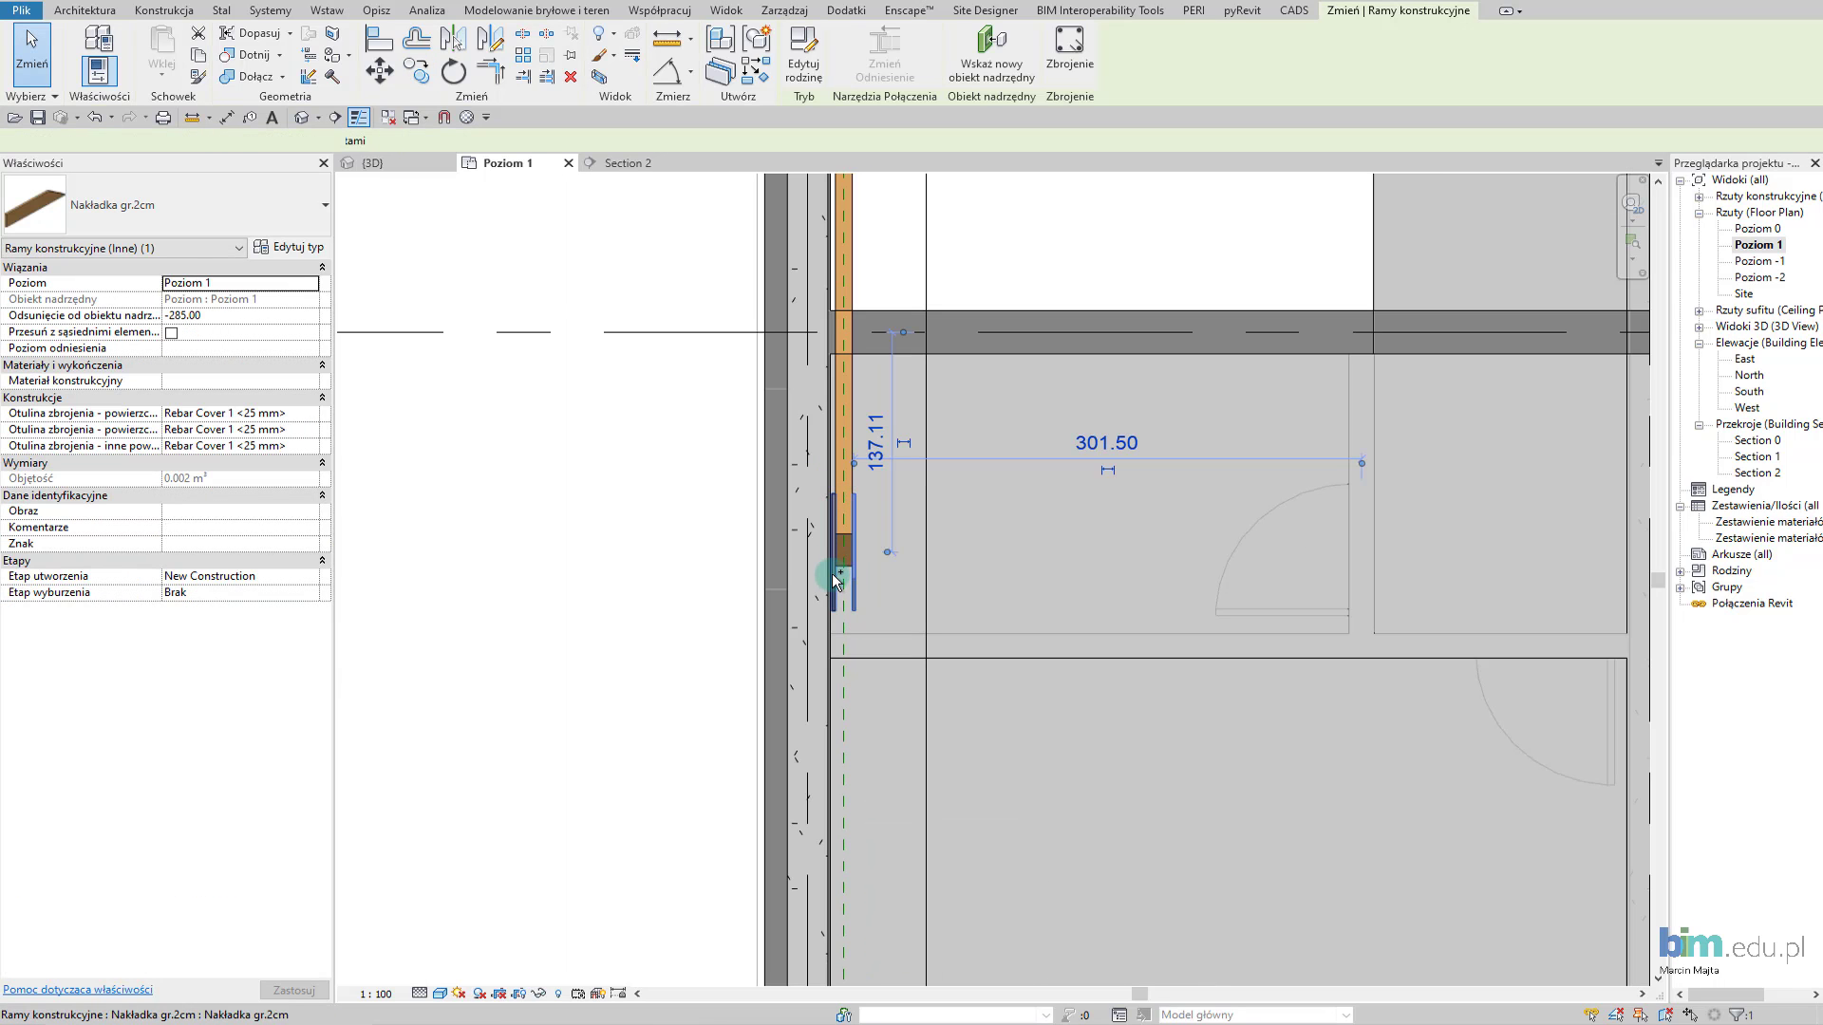
ctrl+click(832, 574)
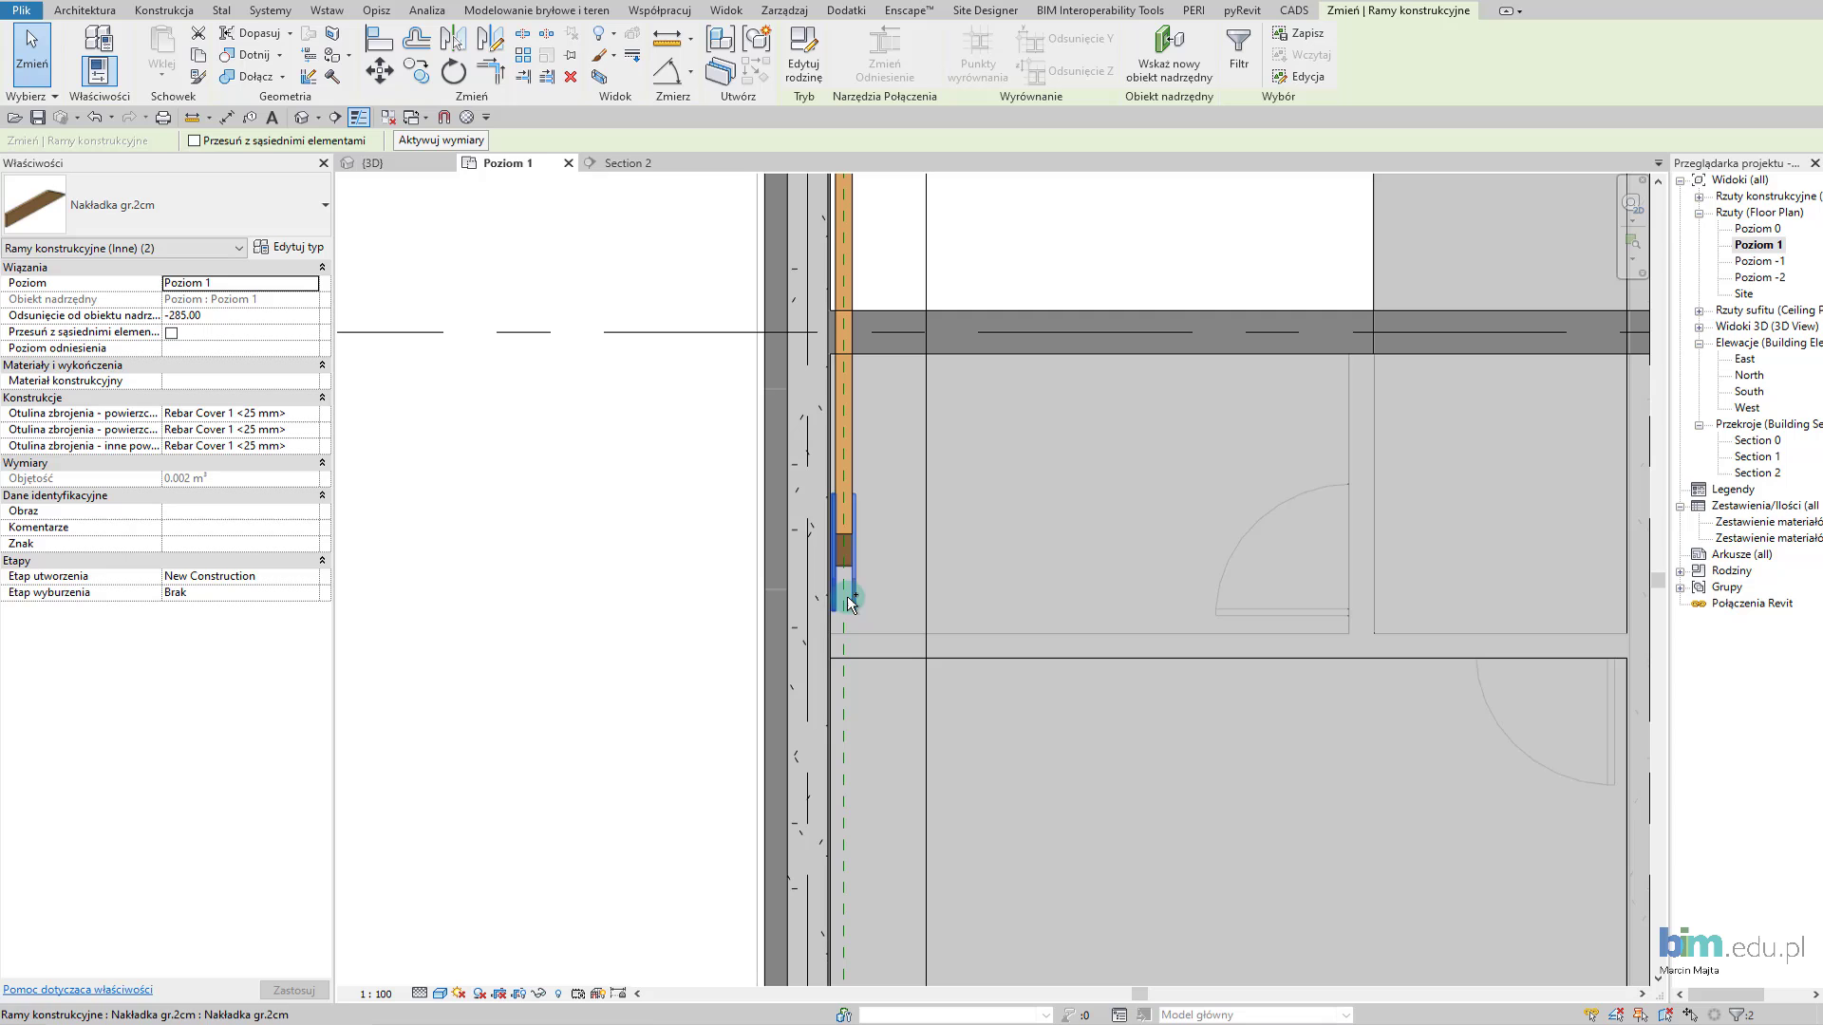
click(623, 163)
scroll(1129, 538, down, 3)
Mirror both plates about a vertical axis drawn up from the roof peak.
scroll(1120, 522, down, 2)
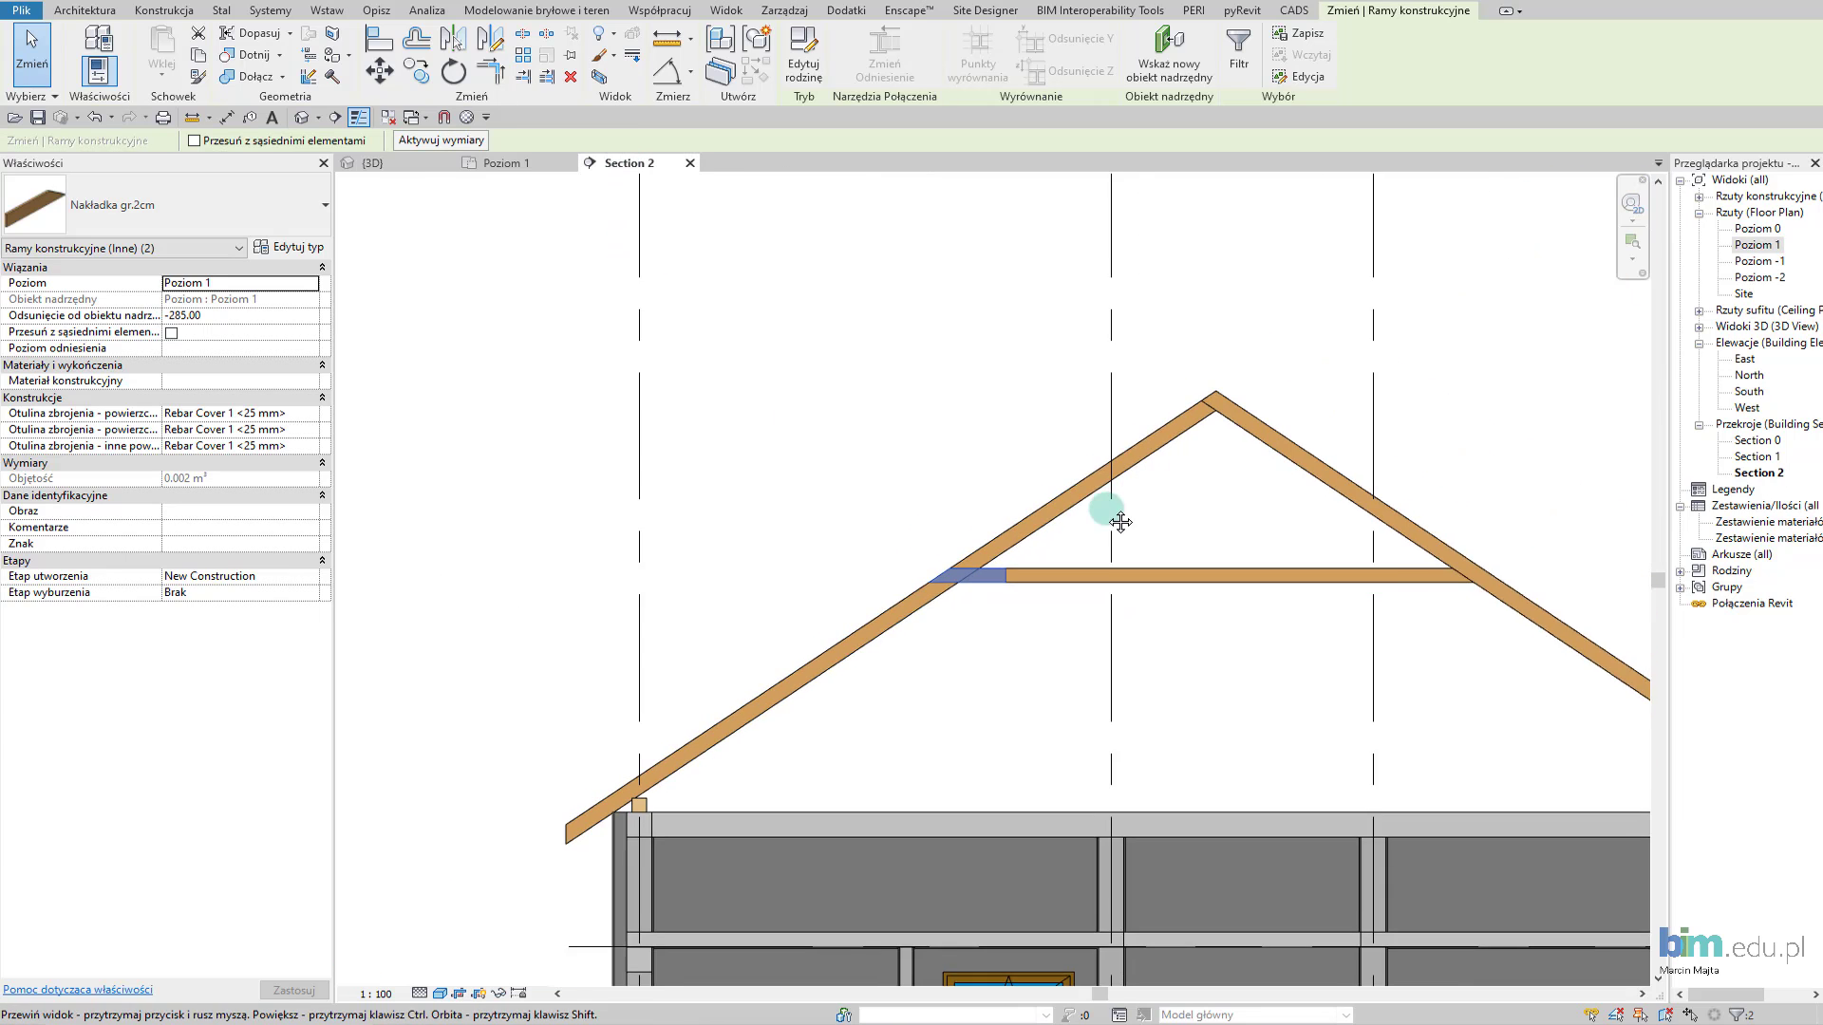
middle_drag(1120, 521, 1007, 564)
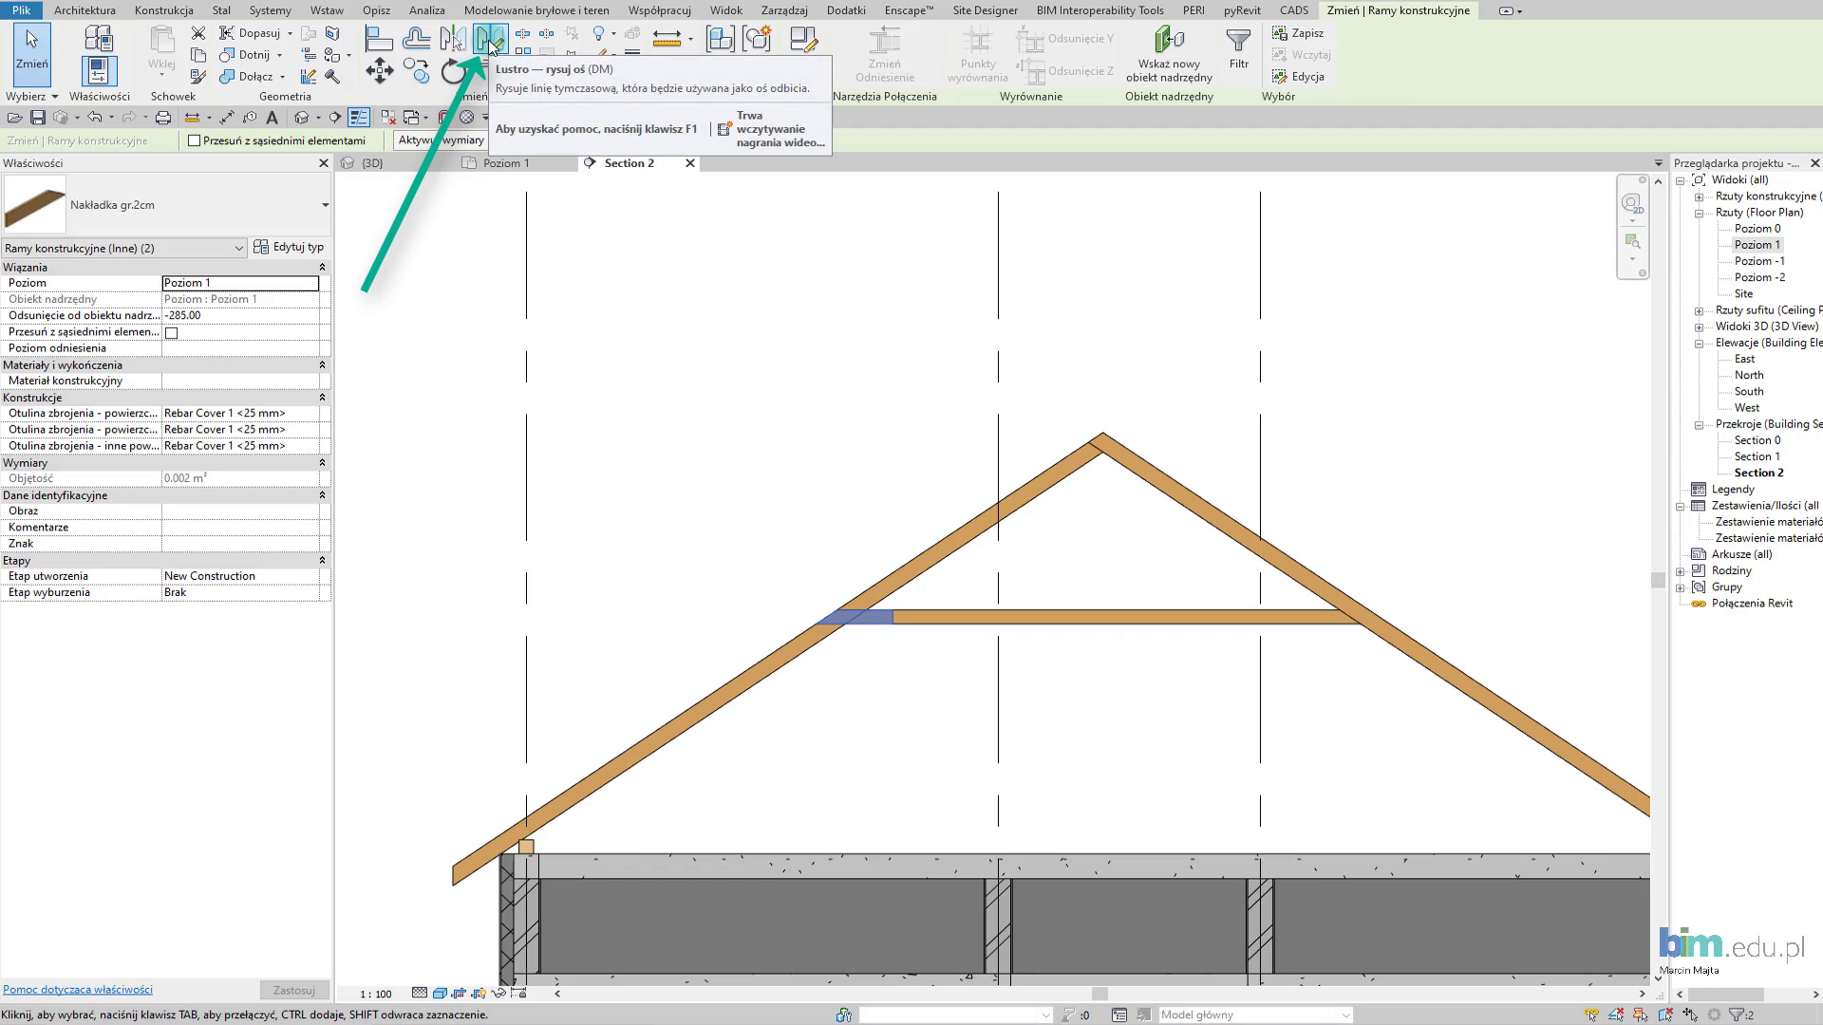
click(490, 42)
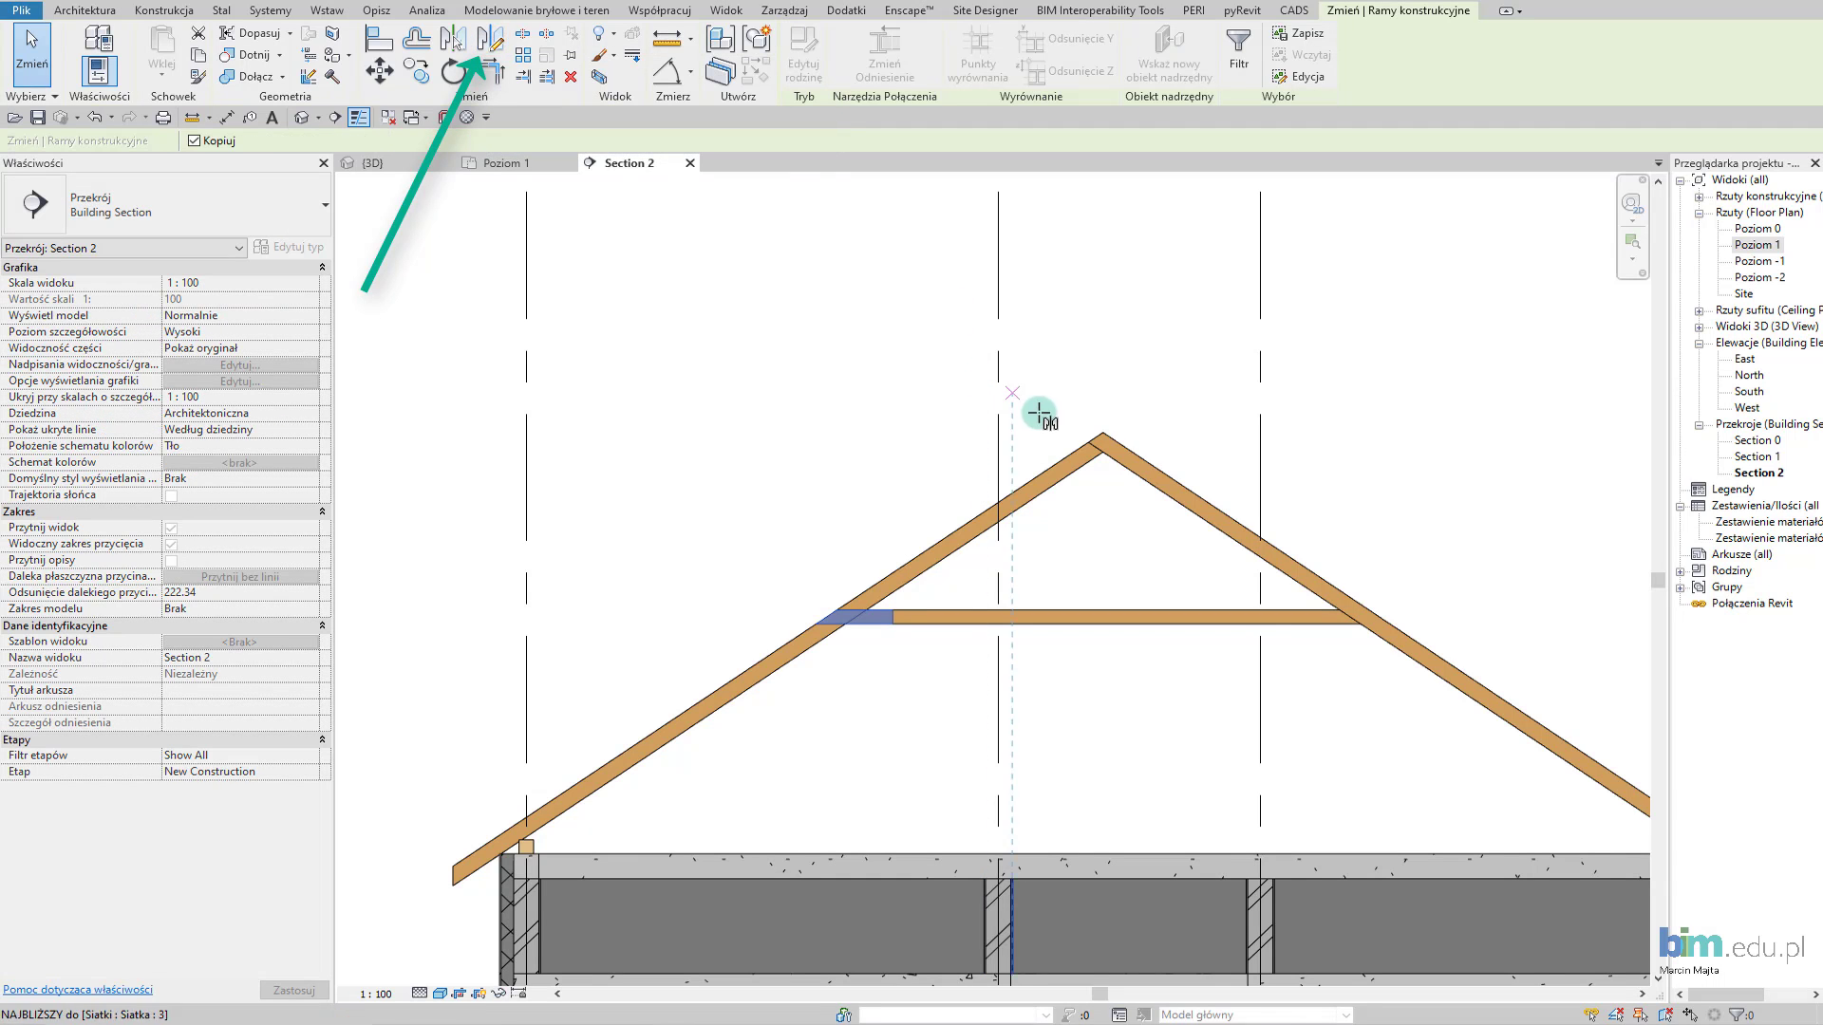
click(1102, 435)
click(1100, 370)
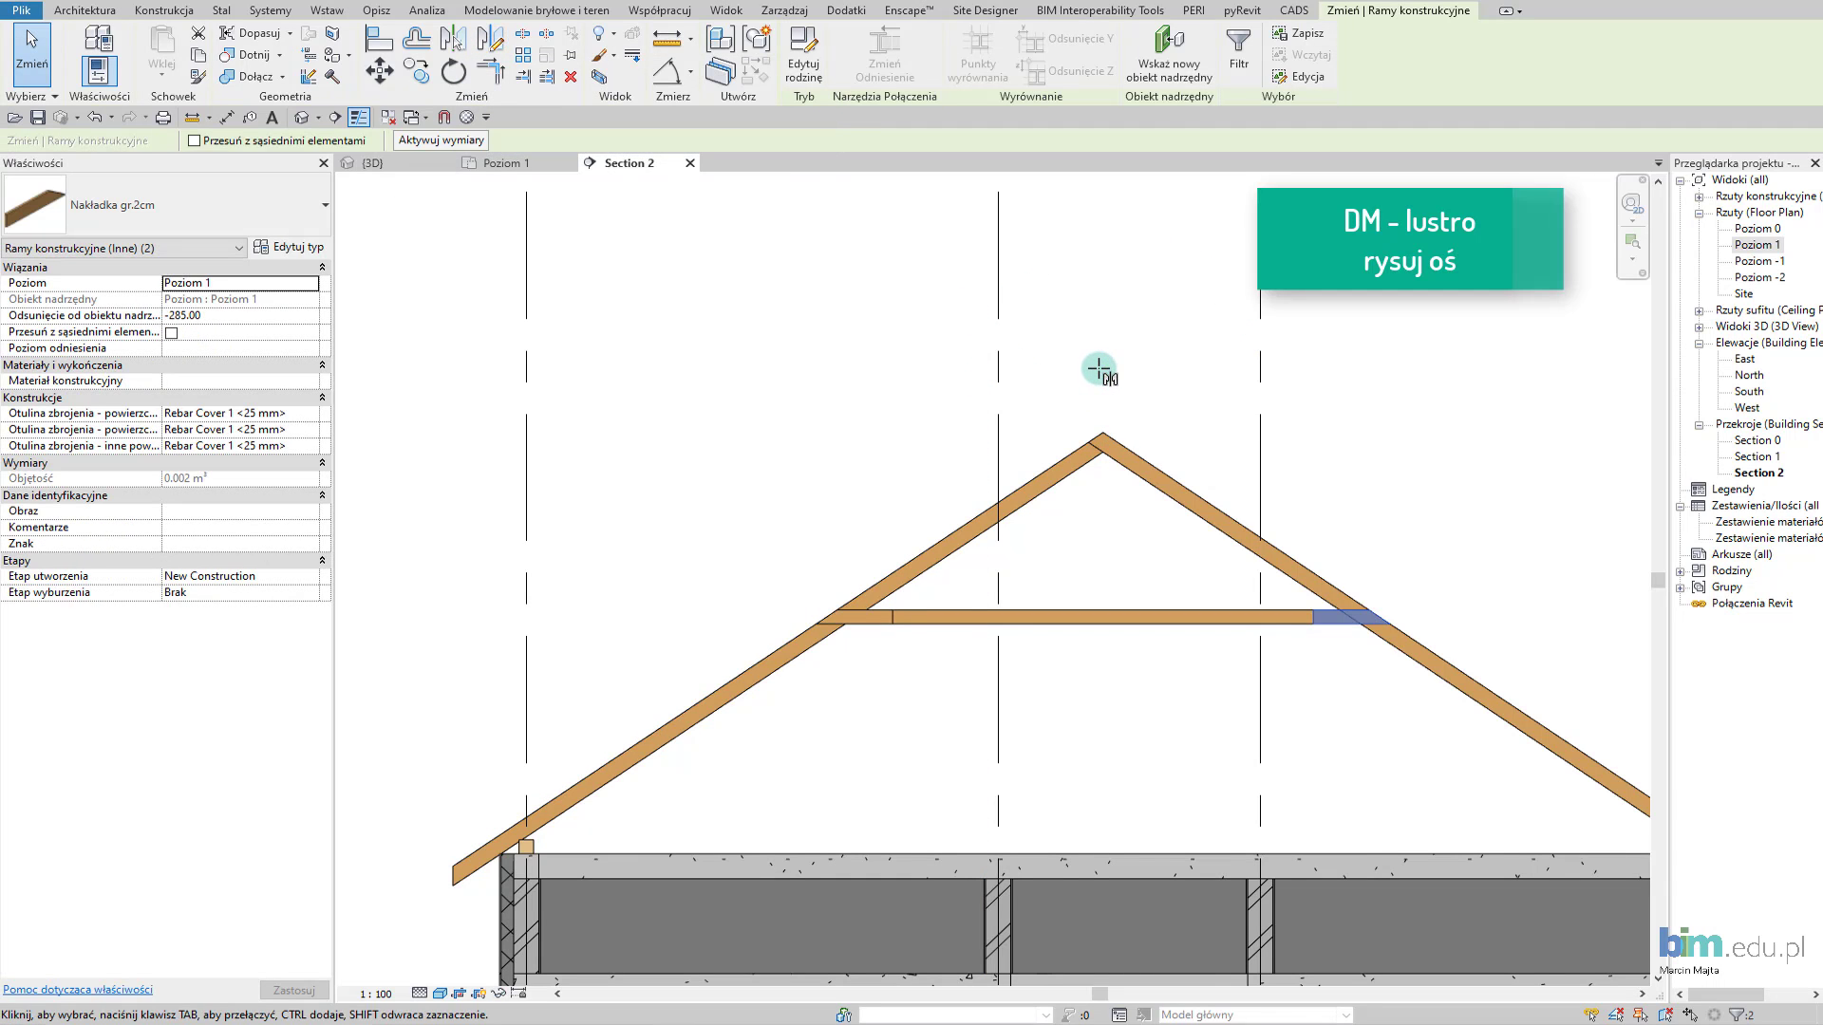
click(1402, 671)
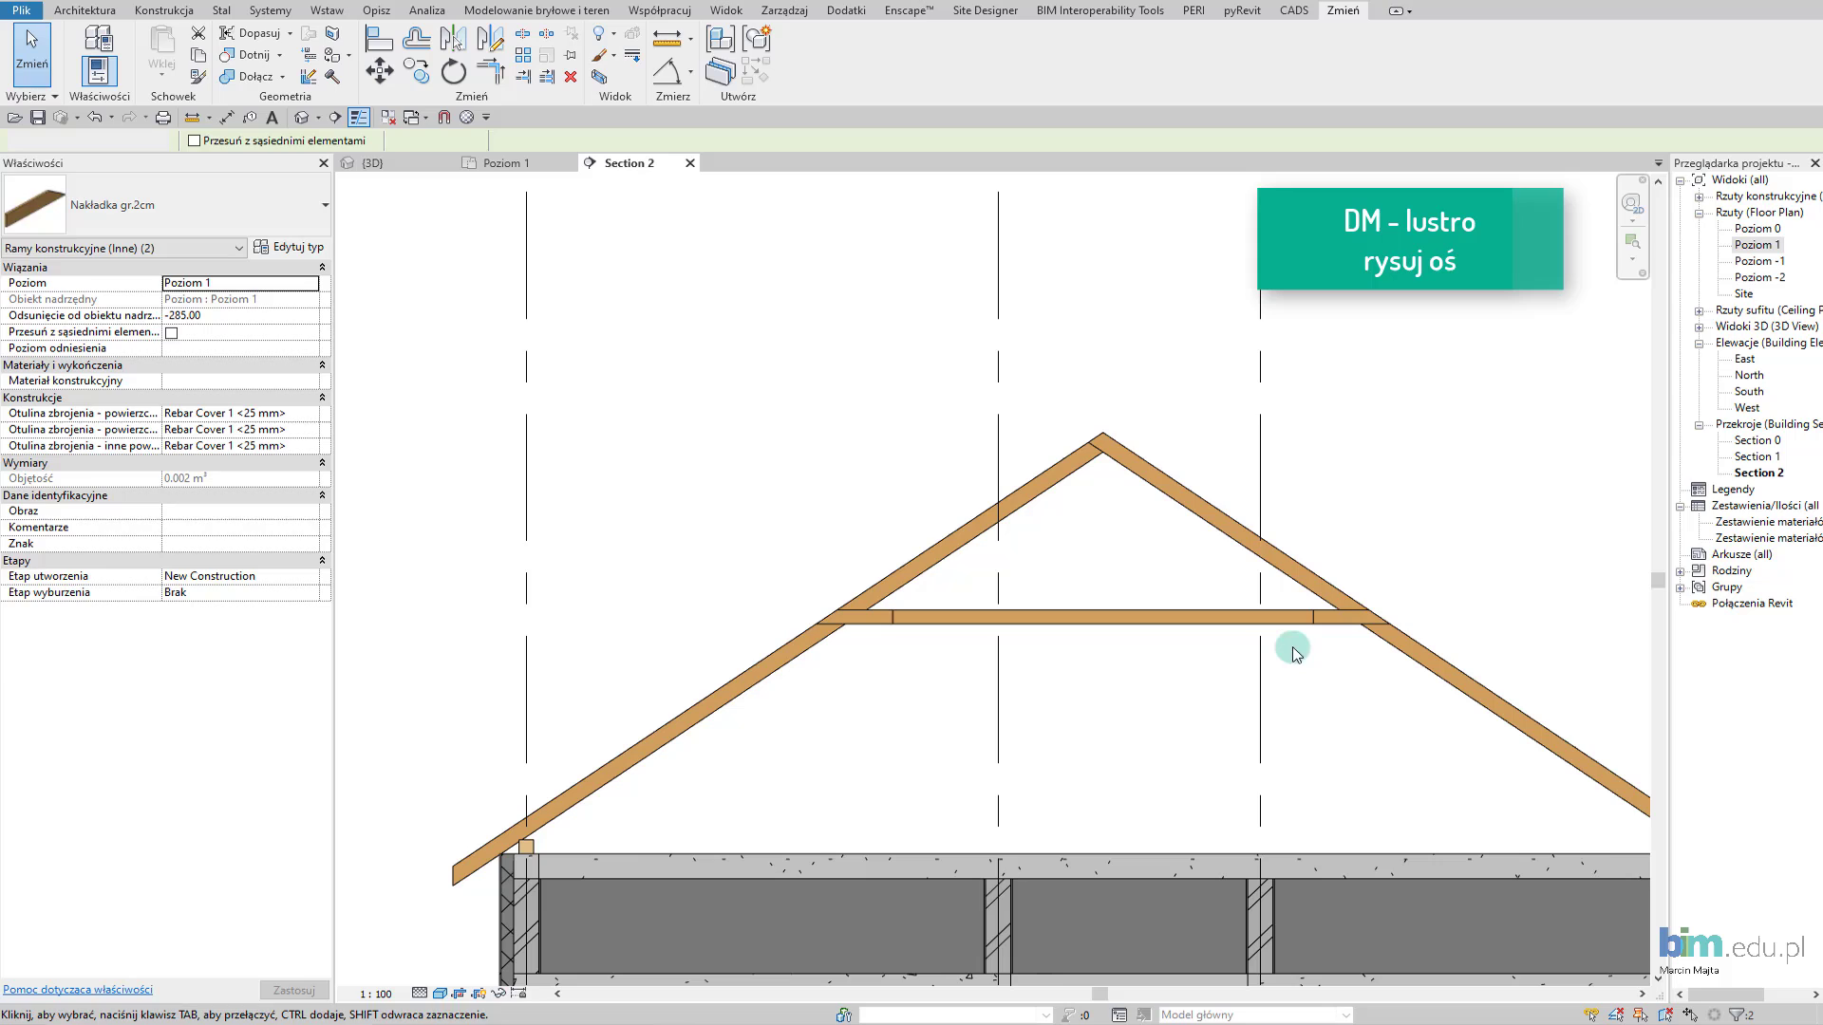
click(368, 168)
Orbit and zoom out in 3D to review the truss with plates at both joints.
mouse_move(814, 557)
shift+middle_down()
mouse_move(974, 584)
mouse_move(867, 569)
mouse_move(928, 602)
mouse_move(903, 602)
mouse_move(912, 635)
mouse_move(924, 578)
mouse_move(921, 596)
shift+middle_up()
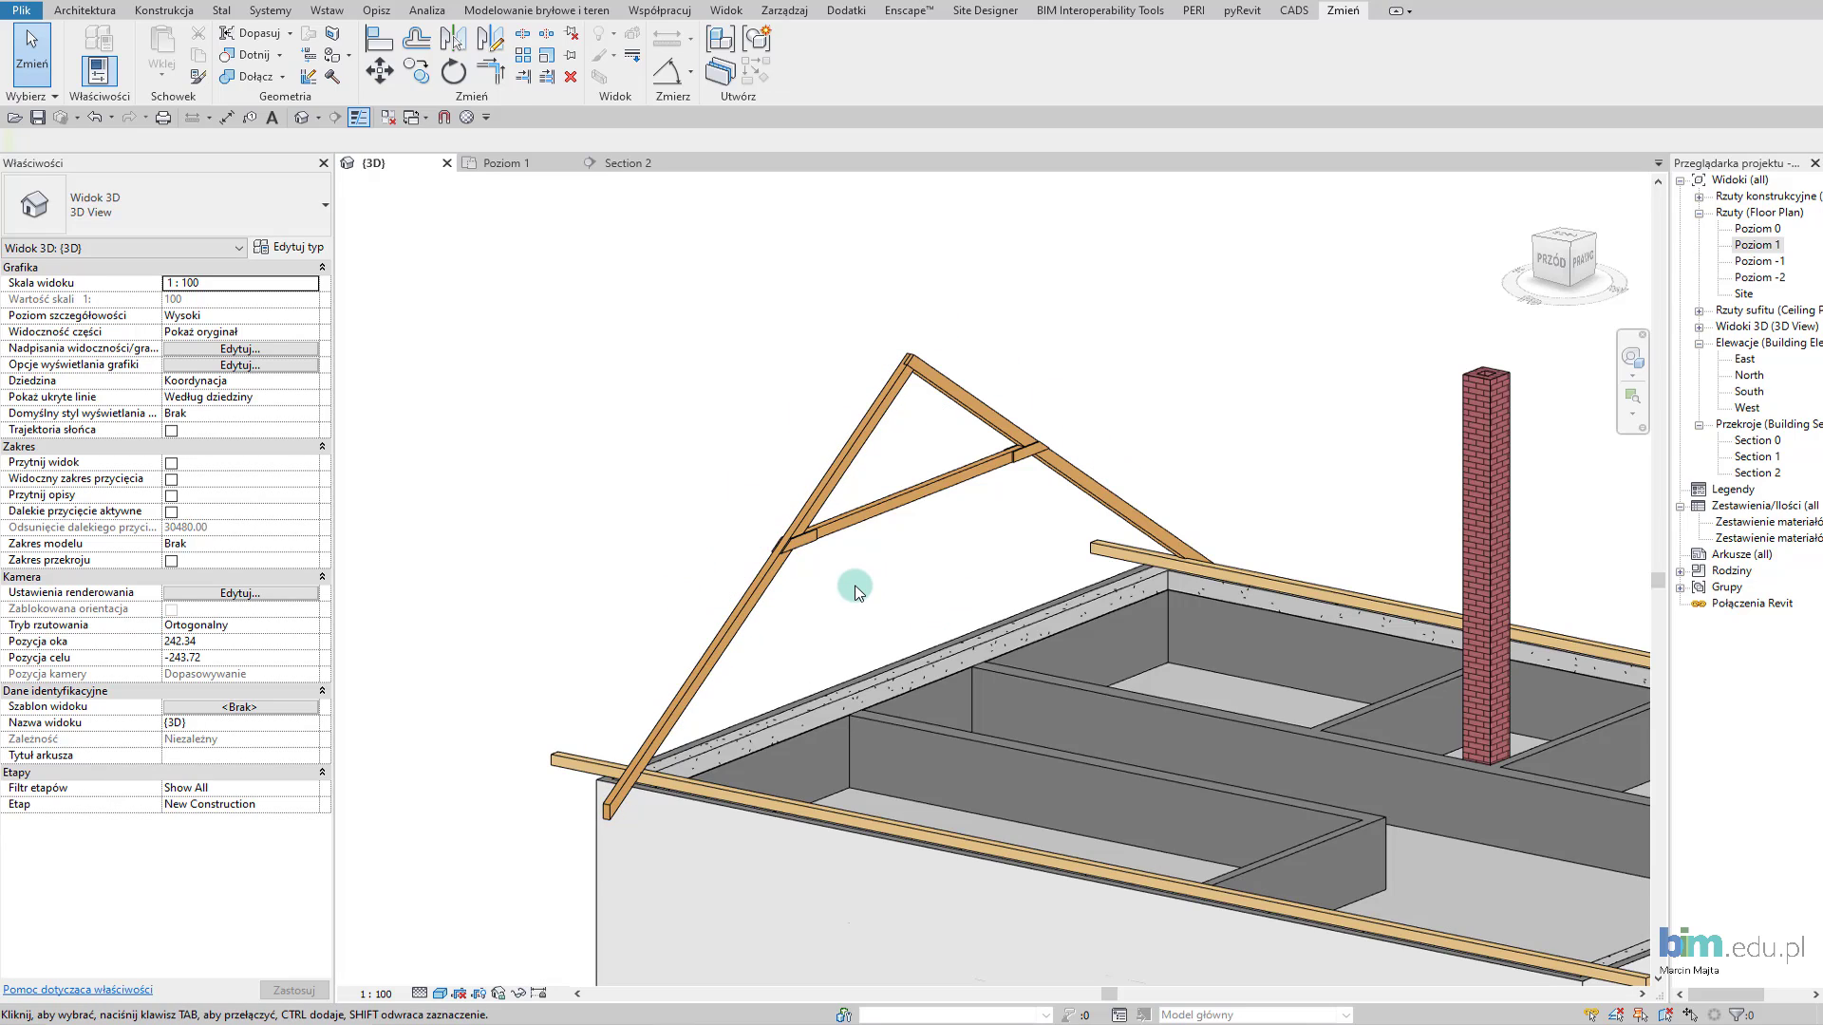
scroll(854, 588, down, 1)
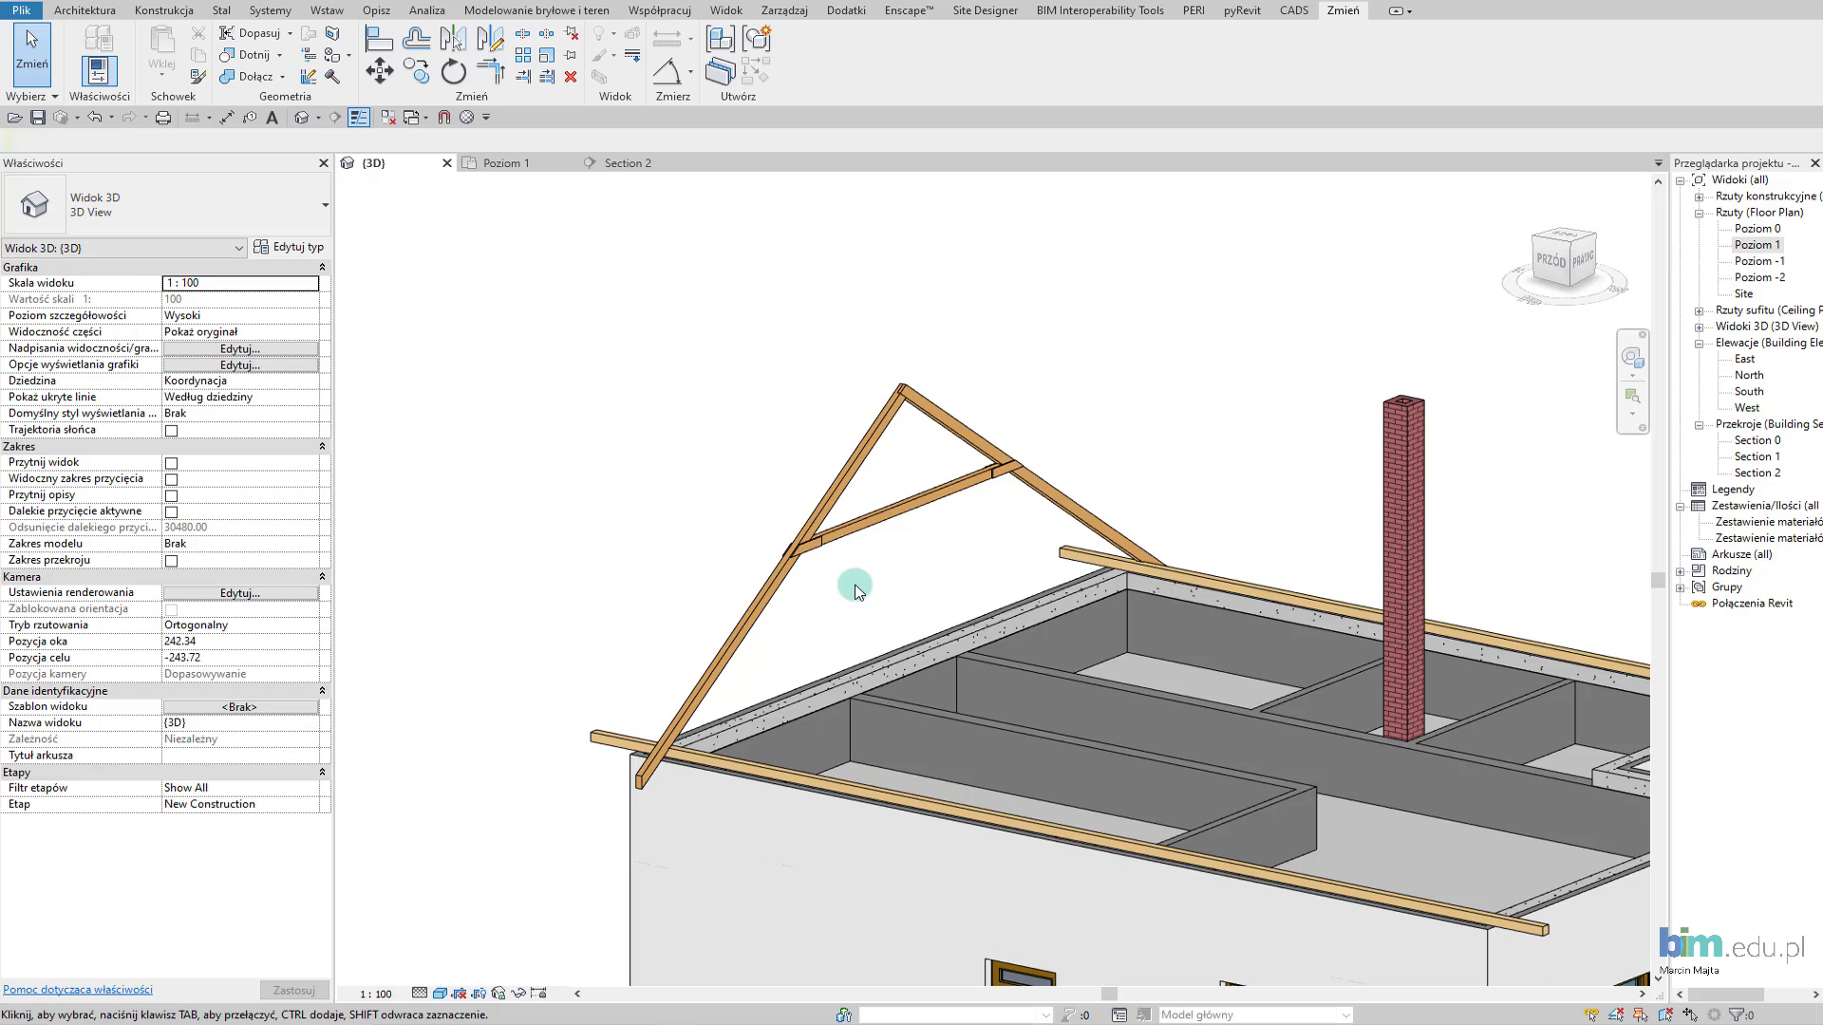